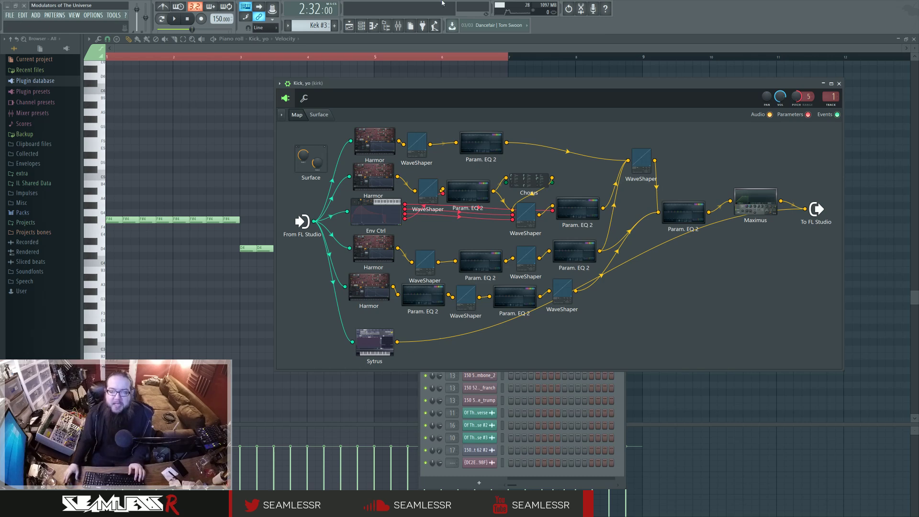
# - Open the topmost Harmor in the Kick, yo patch and examine its image synthesis options
pyautogui.moveTo(517, 87); pyautogui.dragTo(517, 107)
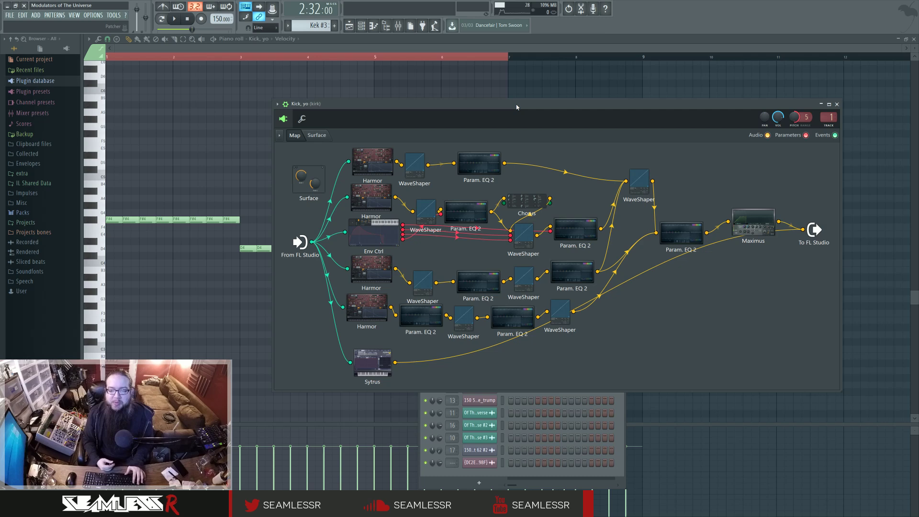
pyautogui.moveTo(516, 107); pyautogui.dragTo(524, 109)
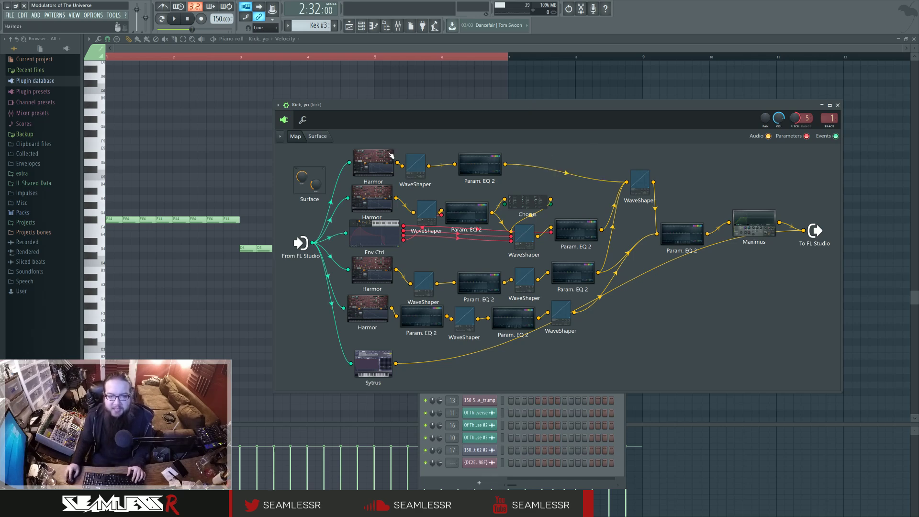
pyautogui.click(378, 162)
pyautogui.moveTo(404, 109); pyautogui.dragTo(569, 102)
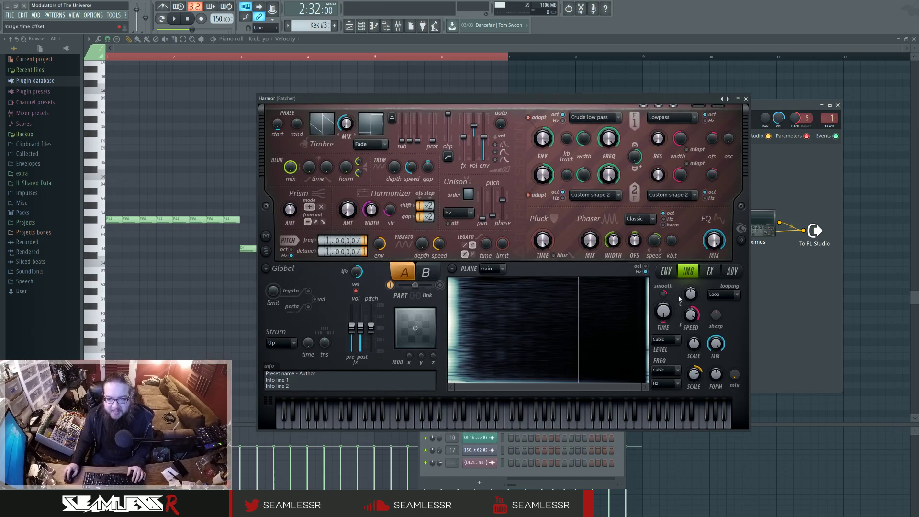
pyautogui.click(453, 269)
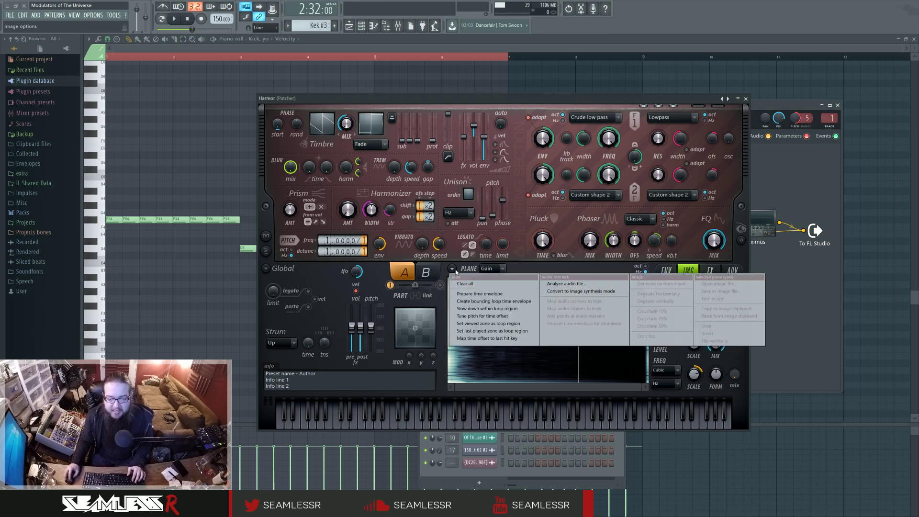
pyautogui.click(453, 269)
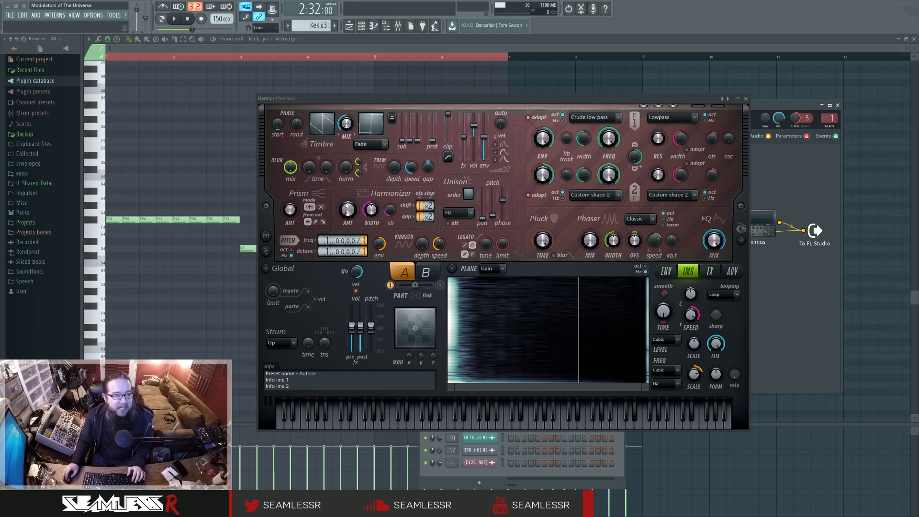
# - Audition the 909 Kick and FPC 2 Kick samples in the Drums pack's Kicks folder, then collapse the Drums folder
pyautogui.click(40, 213)
pyautogui.click(49, 222)
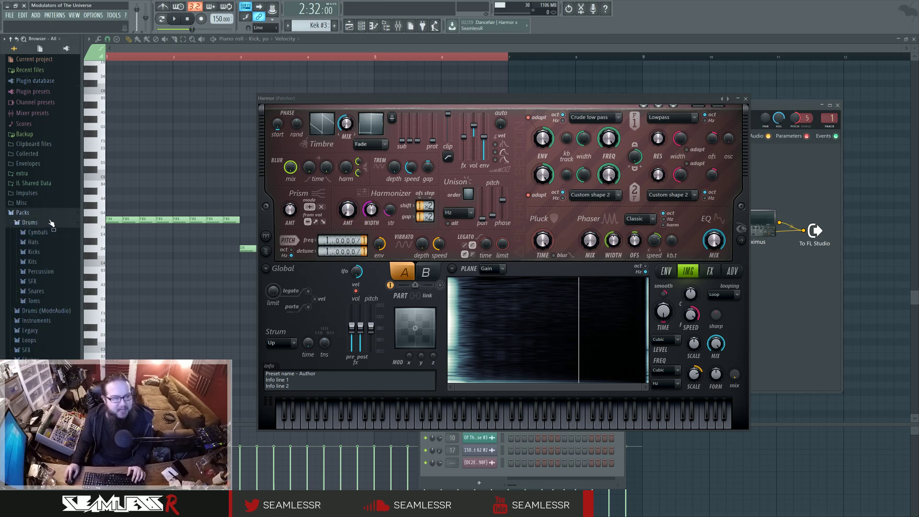
pyautogui.click(57, 253)
pyautogui.click(52, 289)
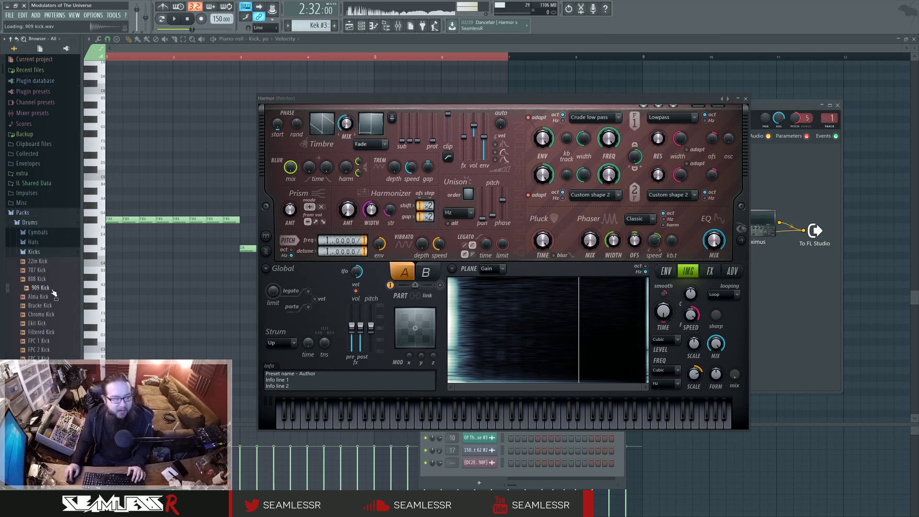
pyautogui.click(57, 350)
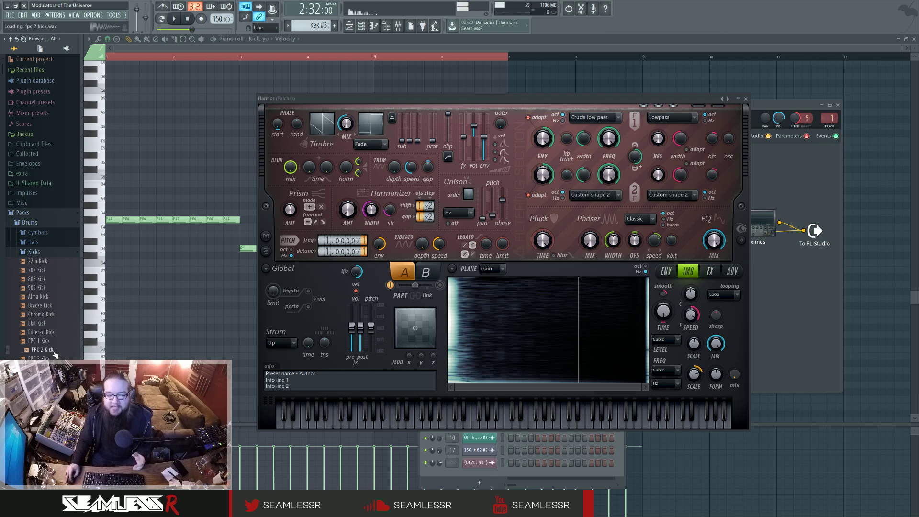
pyautogui.click(51, 252)
pyautogui.click(43, 223)
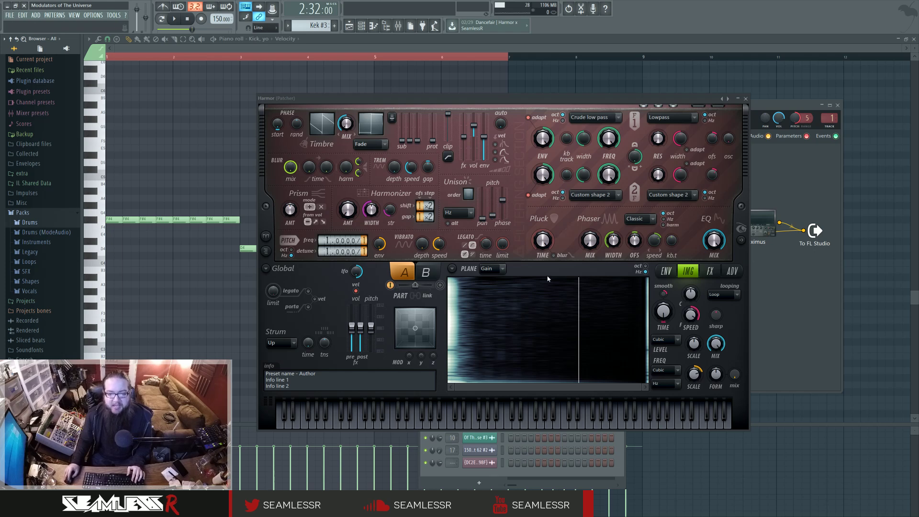
# - Review the image options of the topmost Harmor and the second Harmor, closing each plugin after inspection
pyautogui.click(452, 269)
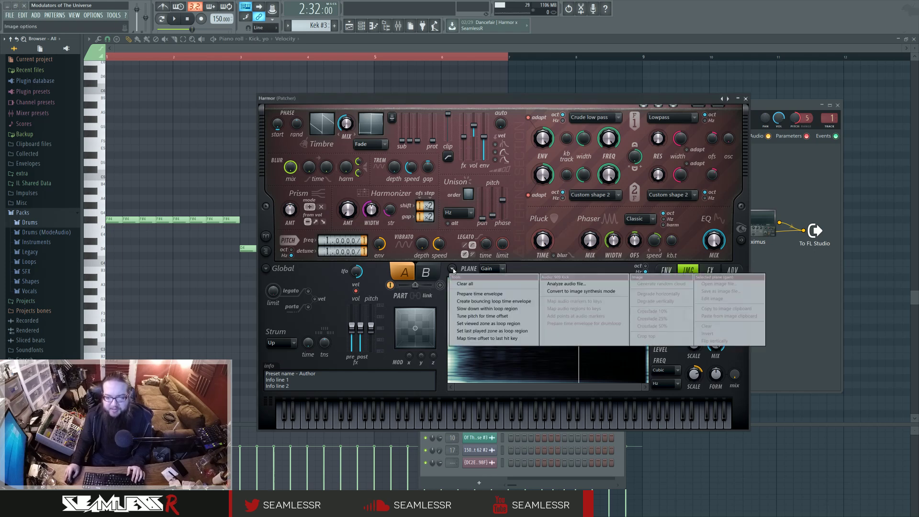
pyautogui.click(454, 271)
pyautogui.click(746, 99)
pyautogui.doubleClick(383, 203)
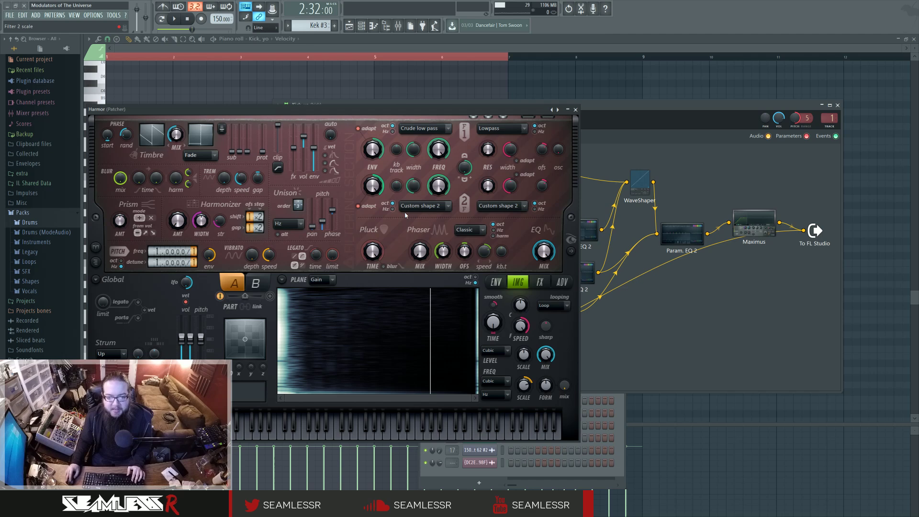
pyautogui.click(282, 280)
pyautogui.click(282, 280)
pyautogui.click(575, 110)
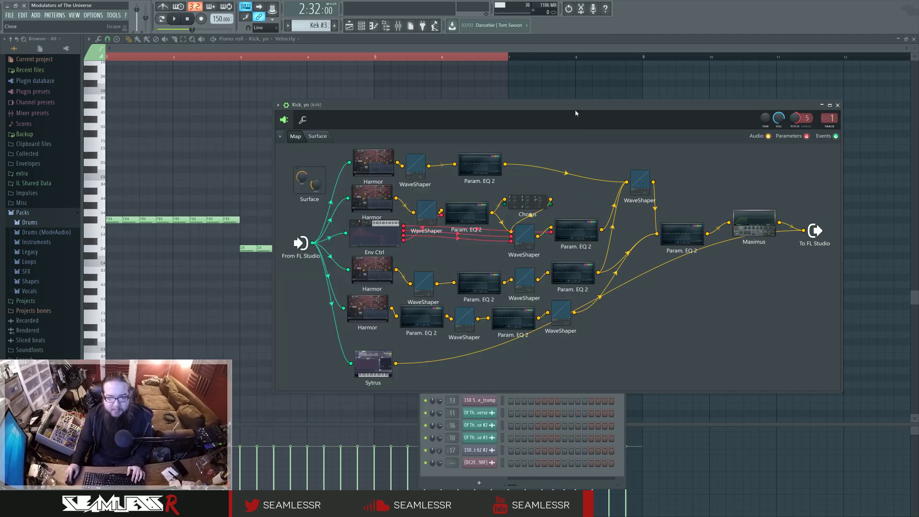
# - Inspect the third Harmor's image synthesis view, close it and reposition the Patcher window slightly
pyautogui.doubleClick(380, 272)
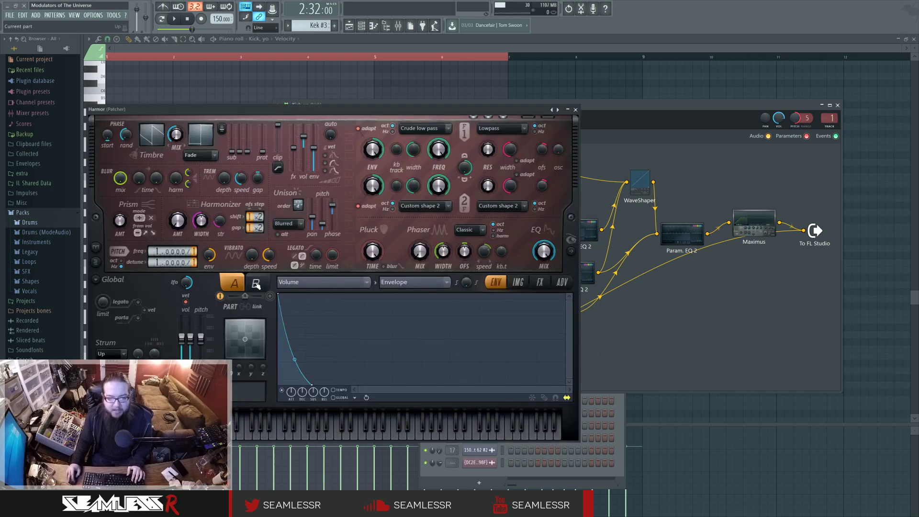
pyautogui.click(518, 282)
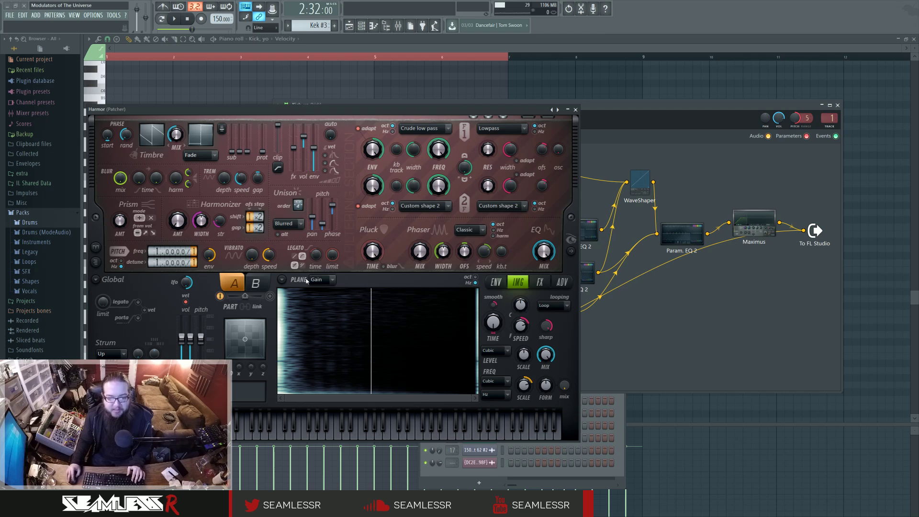
pyautogui.click(307, 281)
pyautogui.click(306, 281)
pyautogui.click(575, 111)
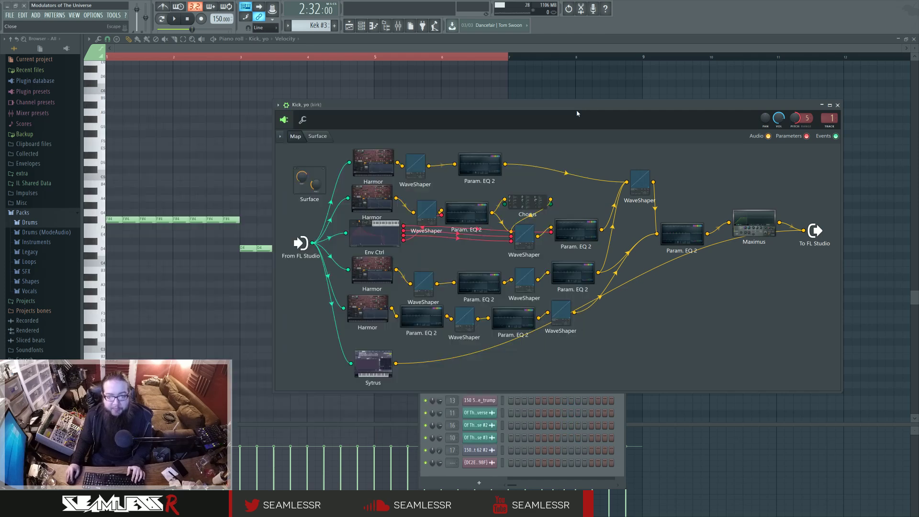
pyautogui.moveTo(577, 113); pyautogui.dragTo(592, 108)
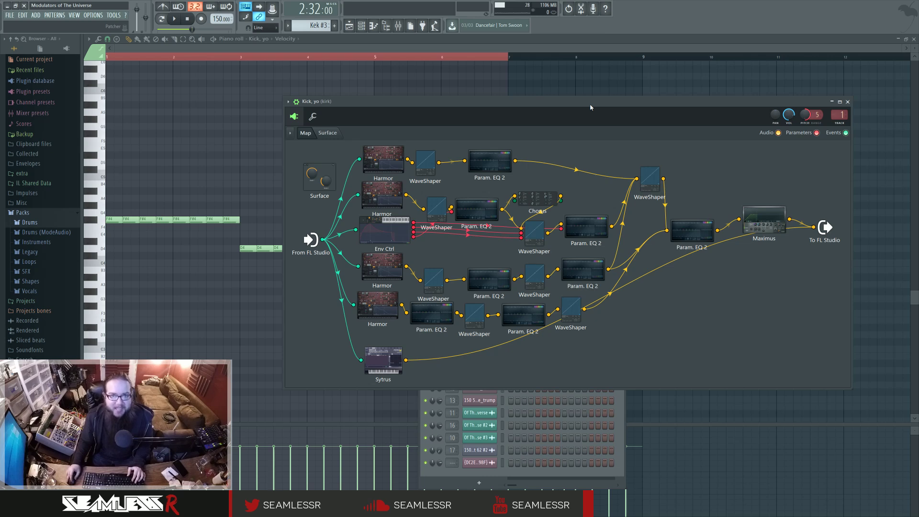
pyautogui.moveTo(591, 106); pyautogui.dragTo(586, 105)
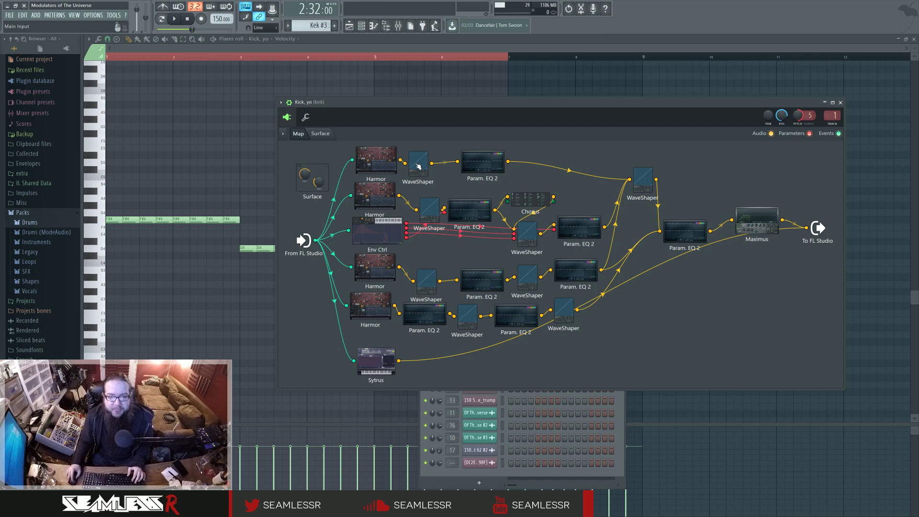
# - Show the topmost Harmor's spectral display, audition several notes through it and close the plugin
pyautogui.doubleClick(377, 160)
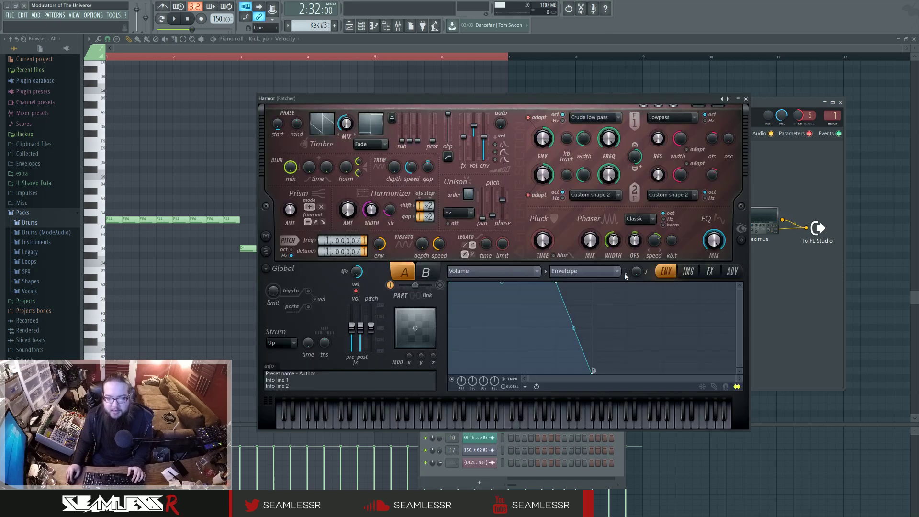
pyautogui.click(517, 275)
pyautogui.click(706, 234)
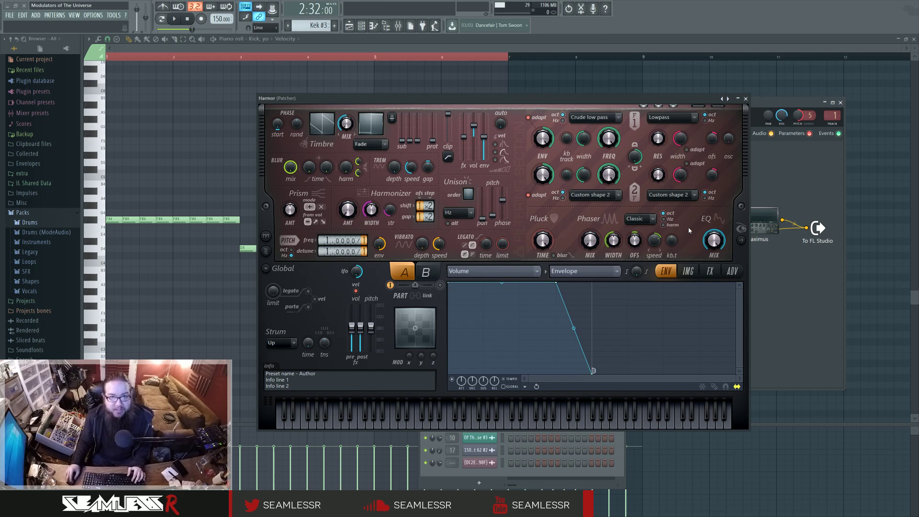
pyautogui.click(742, 240)
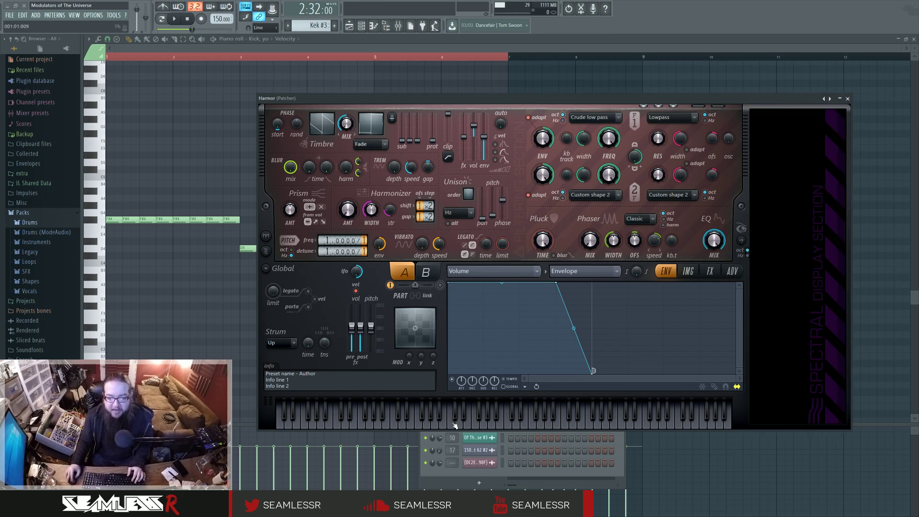
pyautogui.click(423, 426)
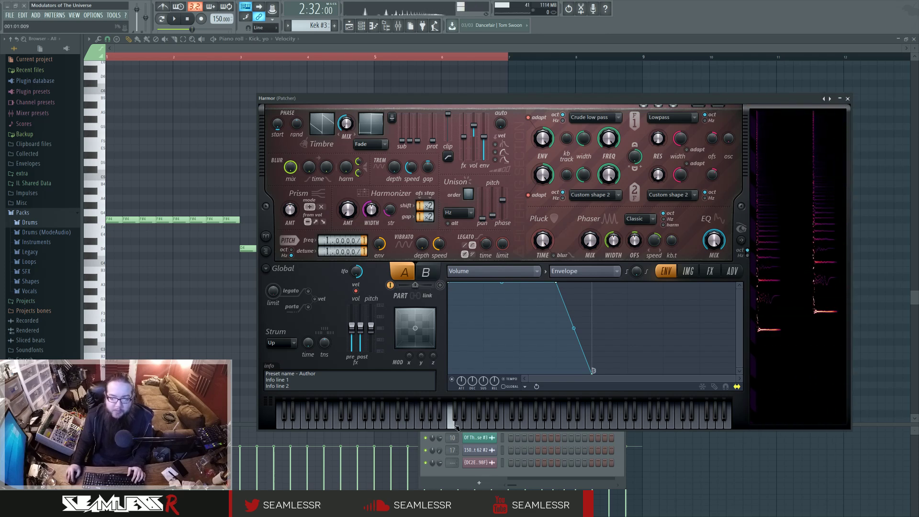
pyautogui.click(362, 423)
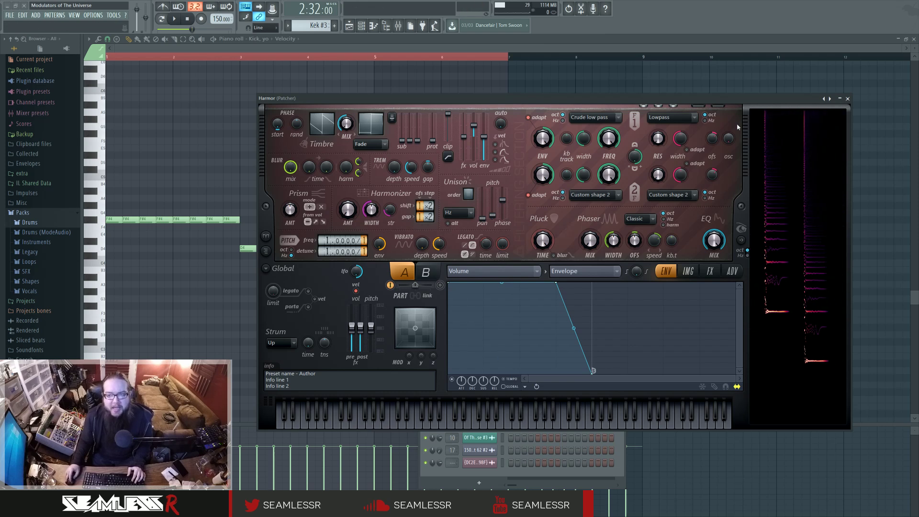
pyautogui.click(848, 98)
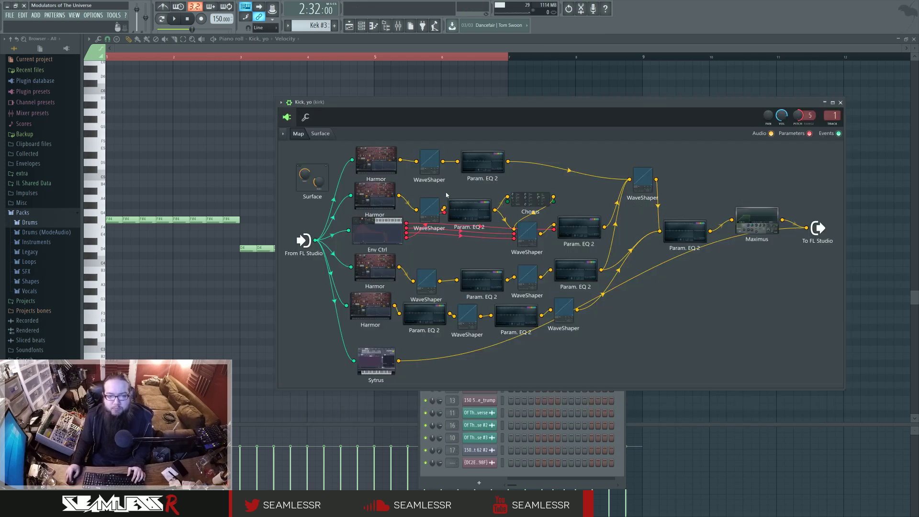
# - Open the second Harmor, audition its layer at several pitches and close the plugin
pyautogui.doubleClick(373, 190)
pyautogui.moveTo(423, 107); pyautogui.dragTo(639, 99)
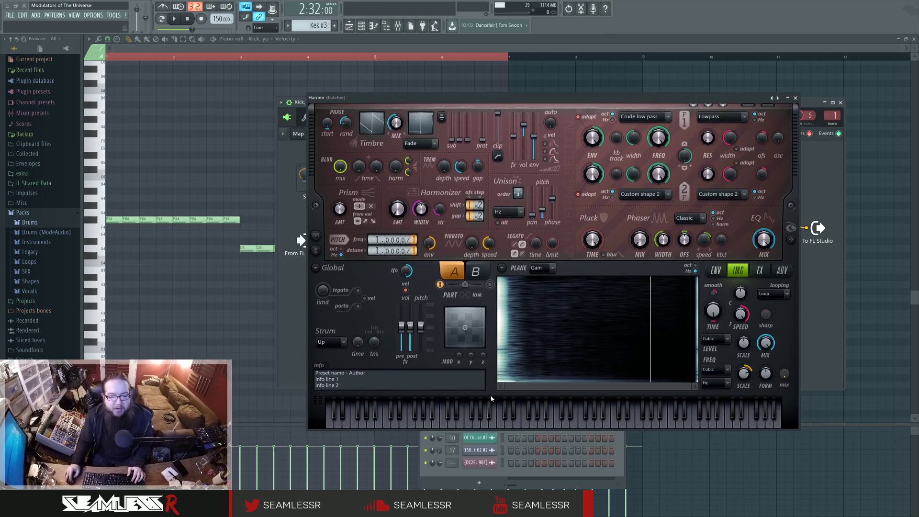
pyautogui.click(502, 424)
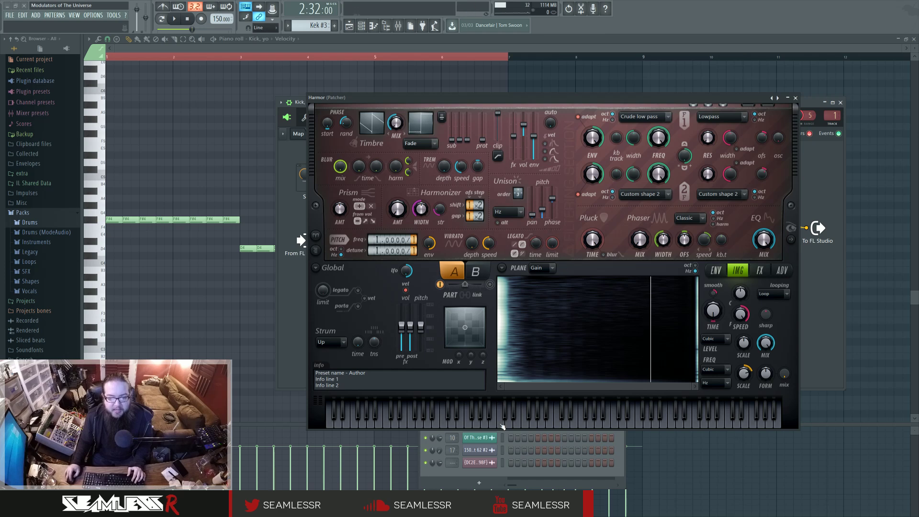
pyautogui.click(438, 423)
pyautogui.click(488, 424)
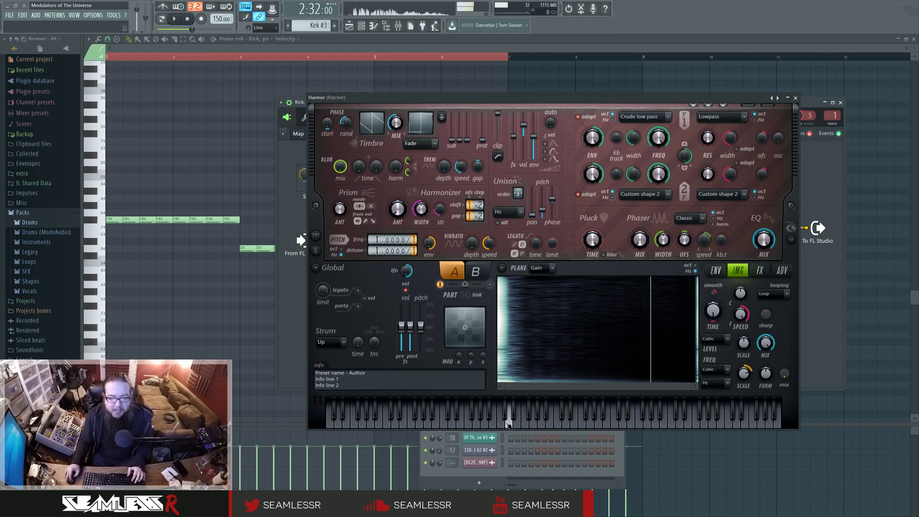
pyautogui.click(486, 424)
pyautogui.click(500, 425)
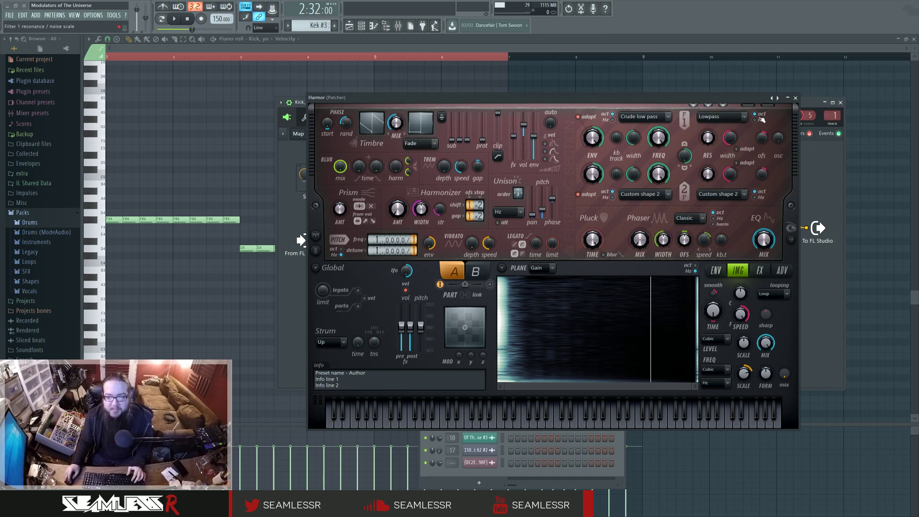
pyautogui.click(796, 97)
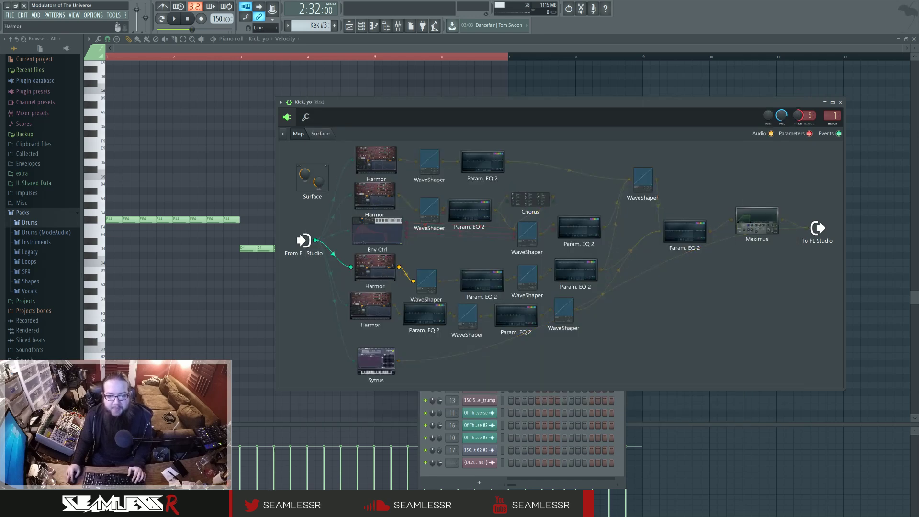
# - Audition notes on the third and fourth Harmor layers, closing each plugin after listening
pyautogui.doubleClick(376, 266)
pyautogui.click(257, 434)
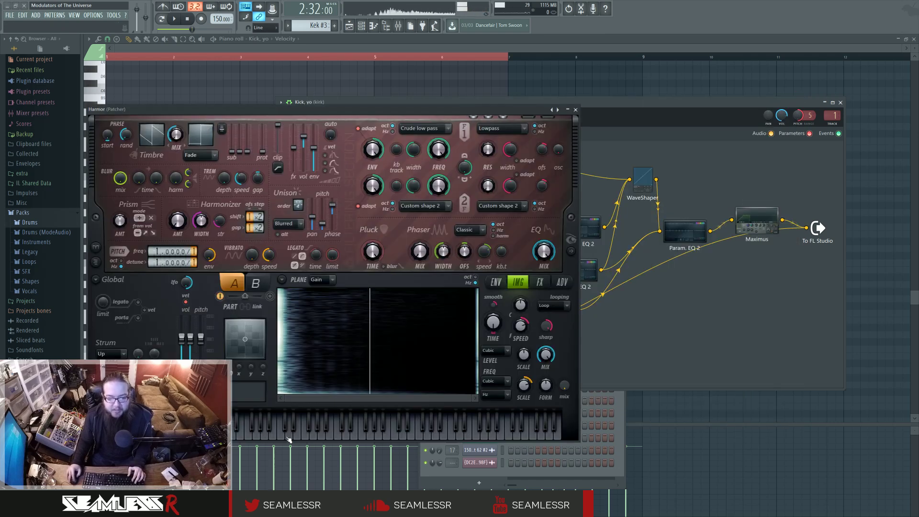
pyautogui.click(576, 110)
pyautogui.doubleClick(381, 305)
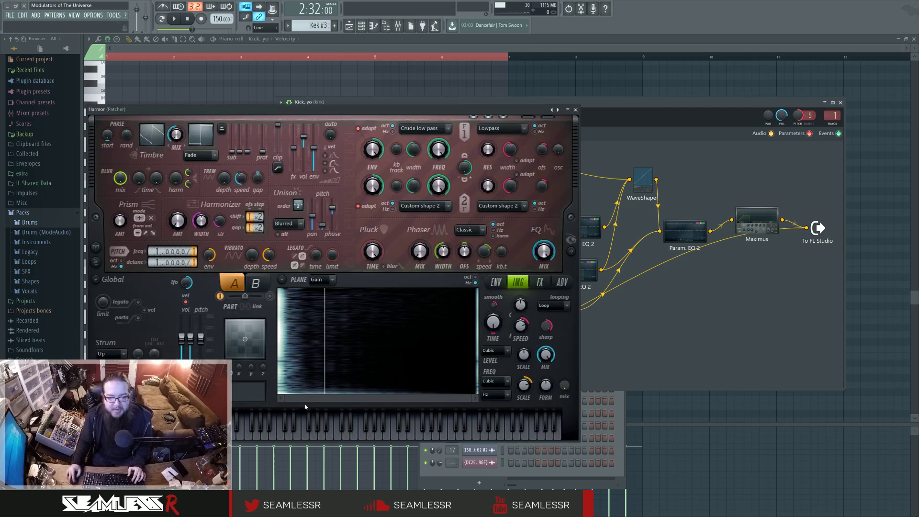
pyautogui.click(294, 436)
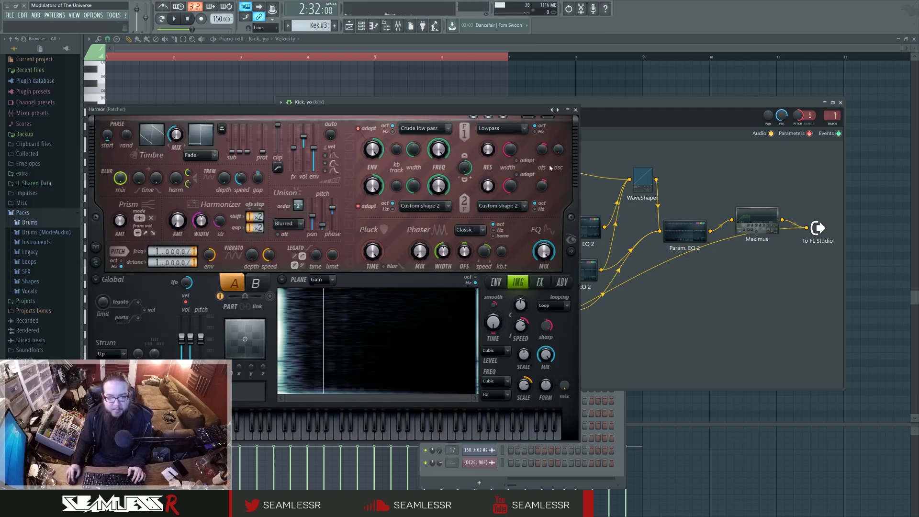
pyautogui.click(575, 109)
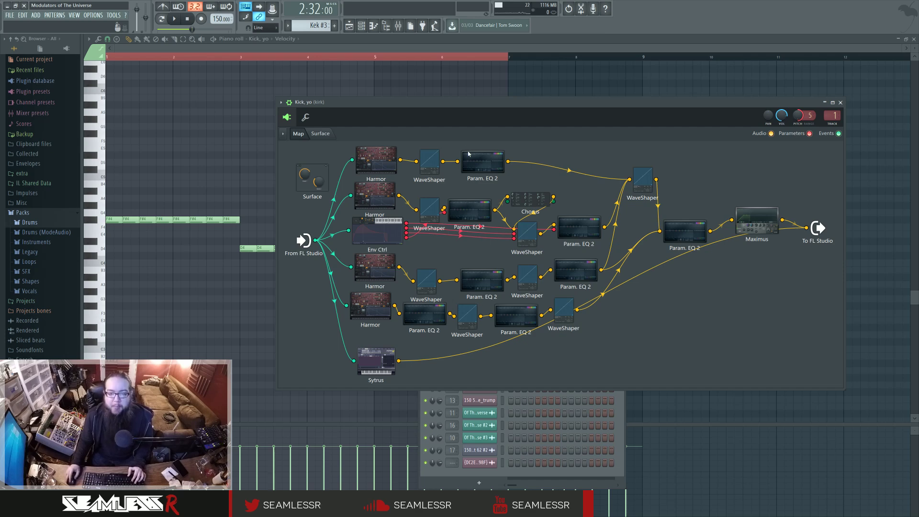
# - Review the topmost Harmor and the curve of the WaveShaper that follows it, closing both plugins
pyautogui.click(384, 156)
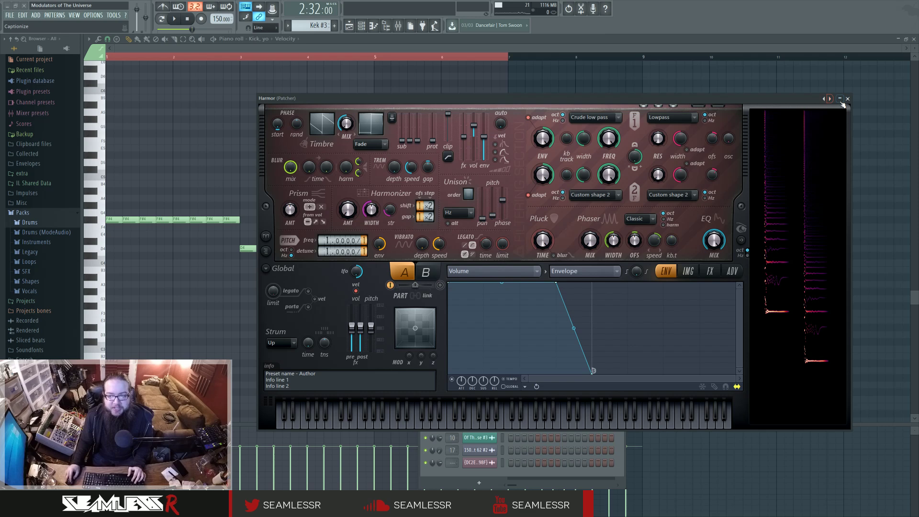
pyautogui.click(844, 99)
pyautogui.click(432, 168)
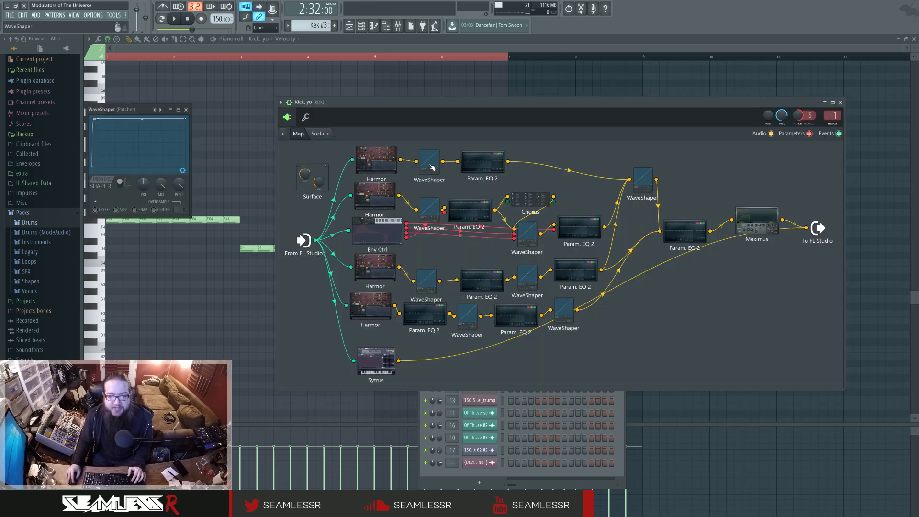
pyautogui.click(186, 110)
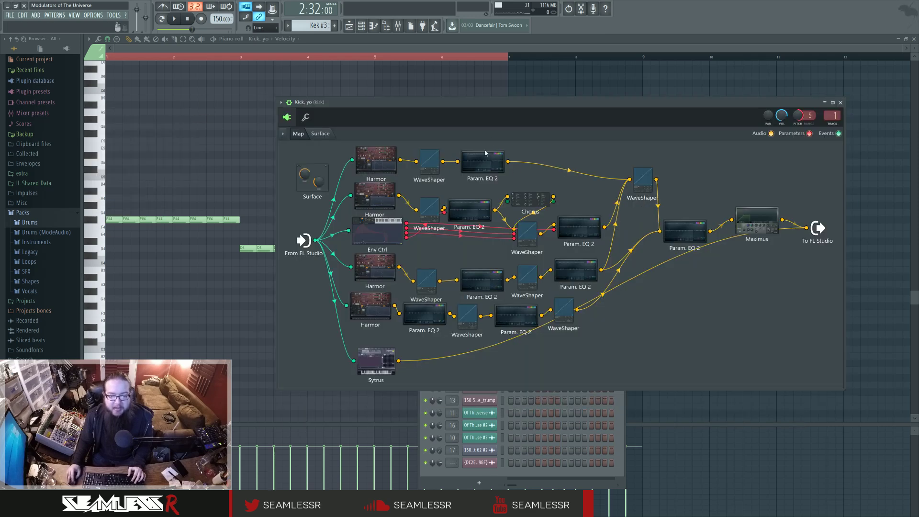
# - Review the EQ curve at the end of the topmost Harmor layer's chain and close the plugin
pyautogui.click(487, 162)
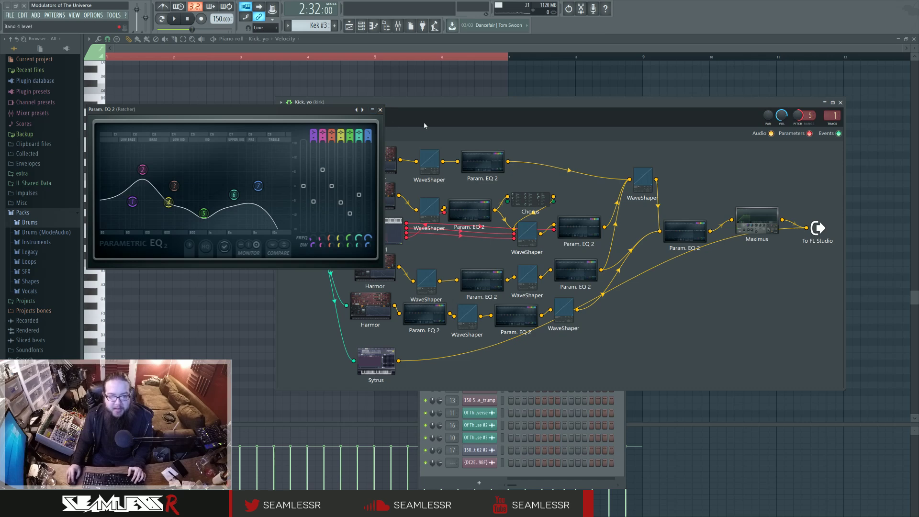
pyautogui.click(380, 109)
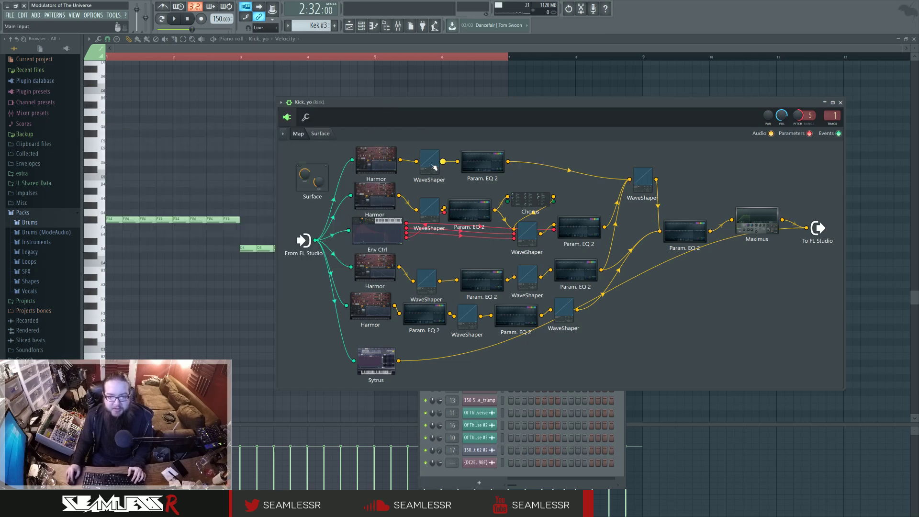
pyautogui.moveTo(640, 177); pyautogui.dragTo(641, 178)
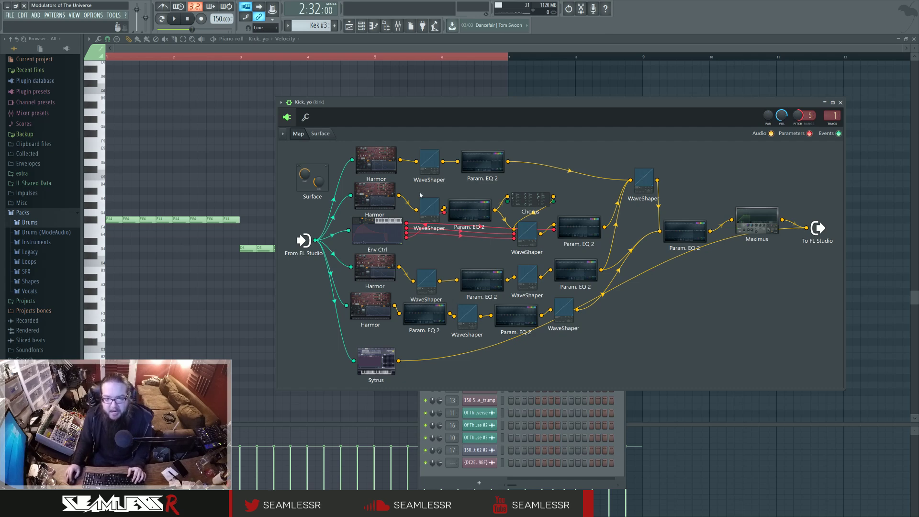
# - Examine the first Param. EQ 2 and first WaveShaper in the second Harmor layer's chain, closing both plugins
pyautogui.moveTo(471, 216); pyautogui.dragTo(477, 217)
pyautogui.doubleClick(476, 213)
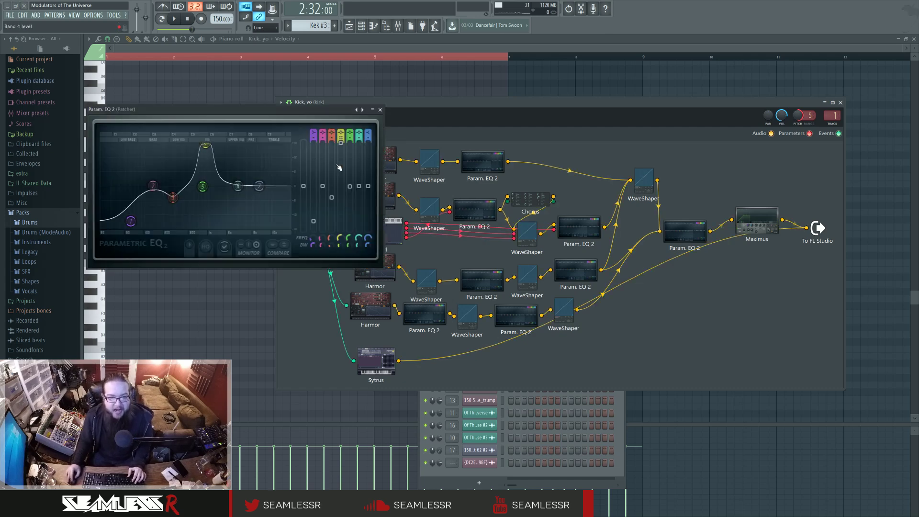
pyautogui.moveTo(293, 109); pyautogui.dragTo(779, 159)
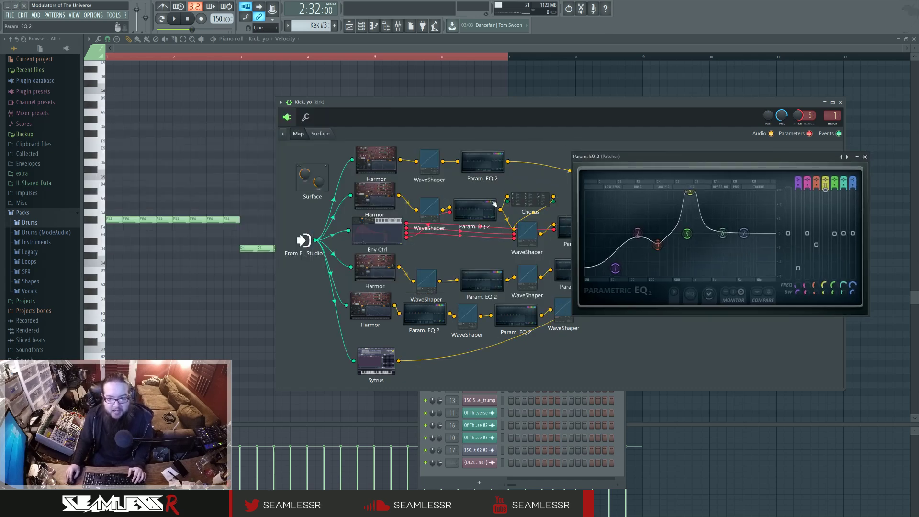
pyautogui.doubleClick(428, 210)
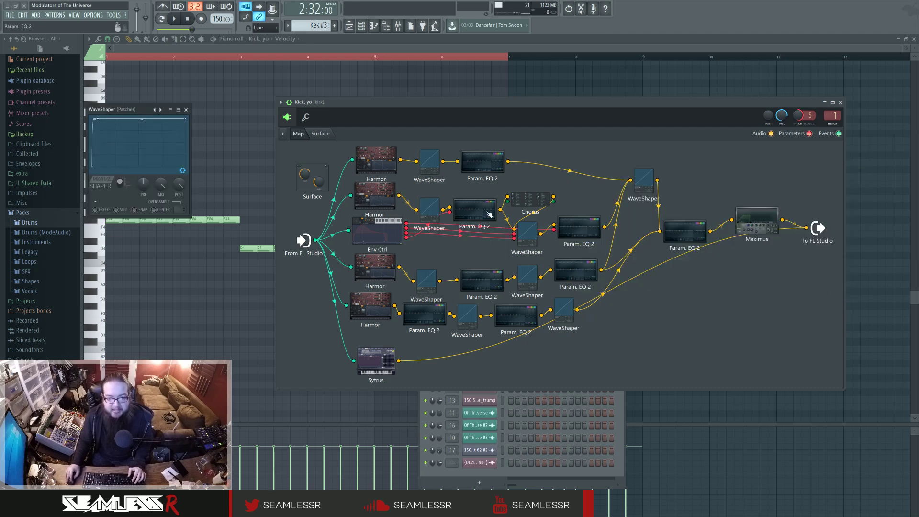
pyautogui.click(187, 110)
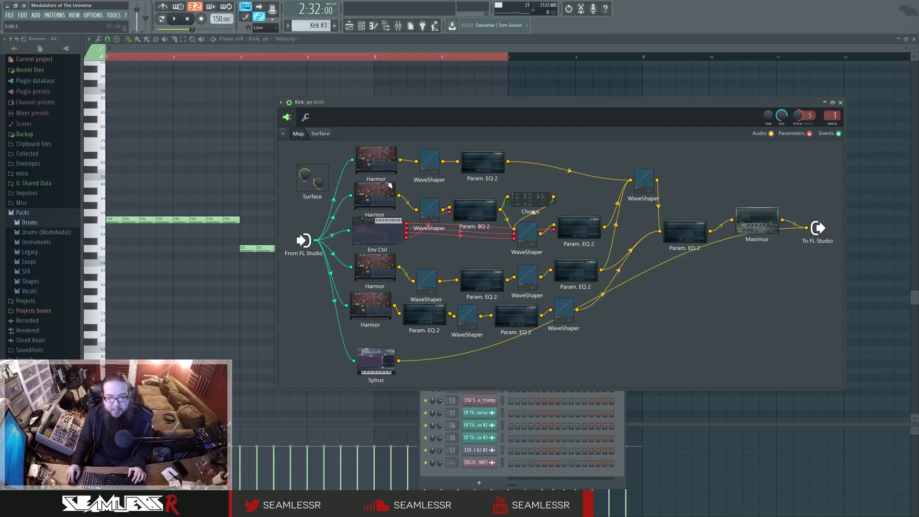
# - Enlarge the WaveShaper after the Chorus in the second layer to examine its curve, and close it
pyautogui.doubleClick(527, 233)
pyautogui.moveTo(136, 112); pyautogui.dragTo(247, 147)
pyautogui.moveTo(303, 252); pyautogui.dragTo(543, 385)
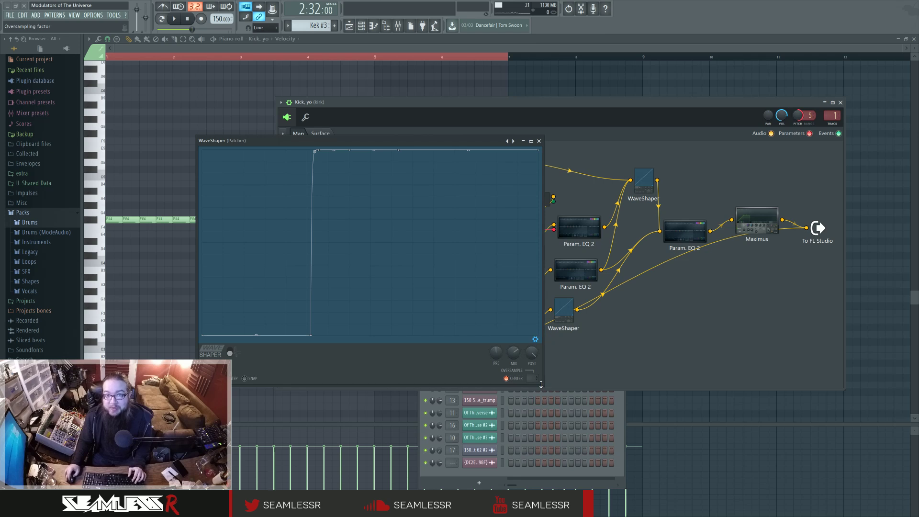
pyautogui.moveTo(418, 140); pyautogui.dragTo(409, 89)
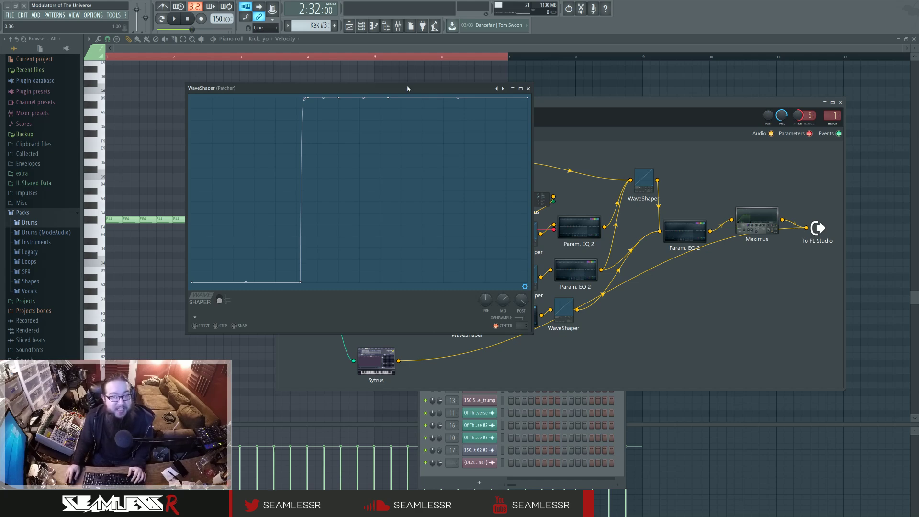
pyautogui.click(528, 88)
pyautogui.moveTo(530, 105); pyautogui.dragTo(526, 105)
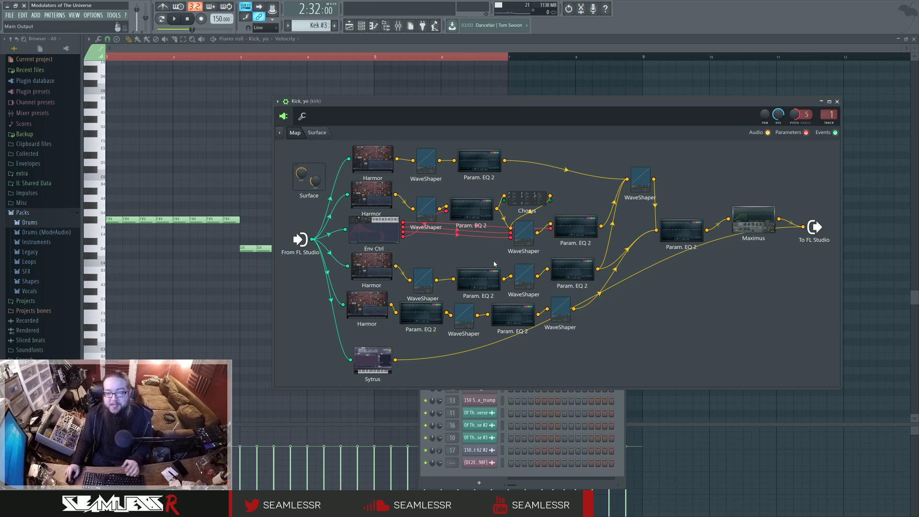
pyautogui.moveTo(540, 104); pyautogui.dragTo(538, 106)
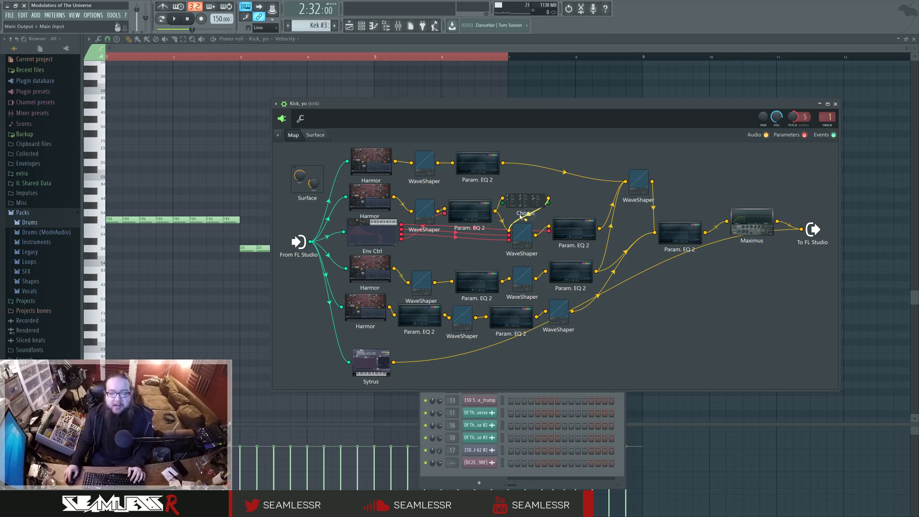
# - Reopen the second layer's post-Chorus WaveShaper to explain its steep curve and close it again
pyautogui.doubleClick(522, 233)
pyautogui.moveTo(350, 88); pyautogui.dragTo(420, 115)
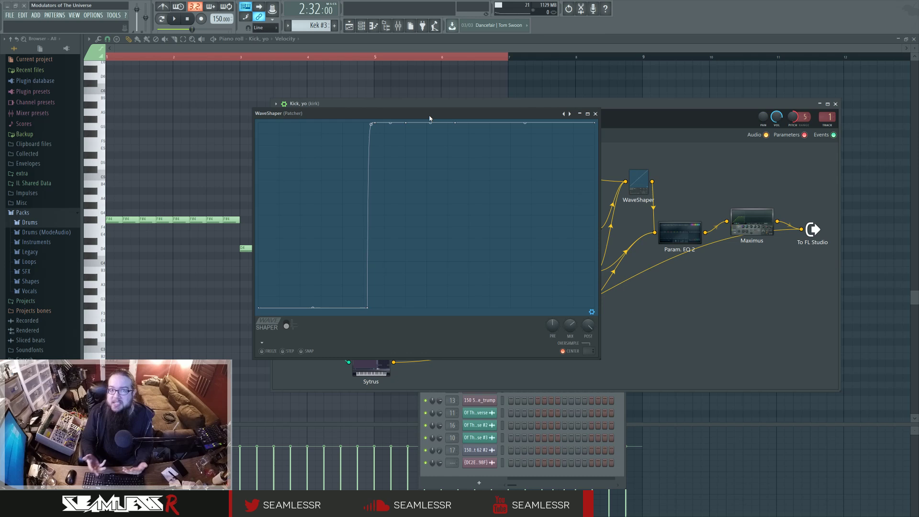
pyautogui.click(596, 114)
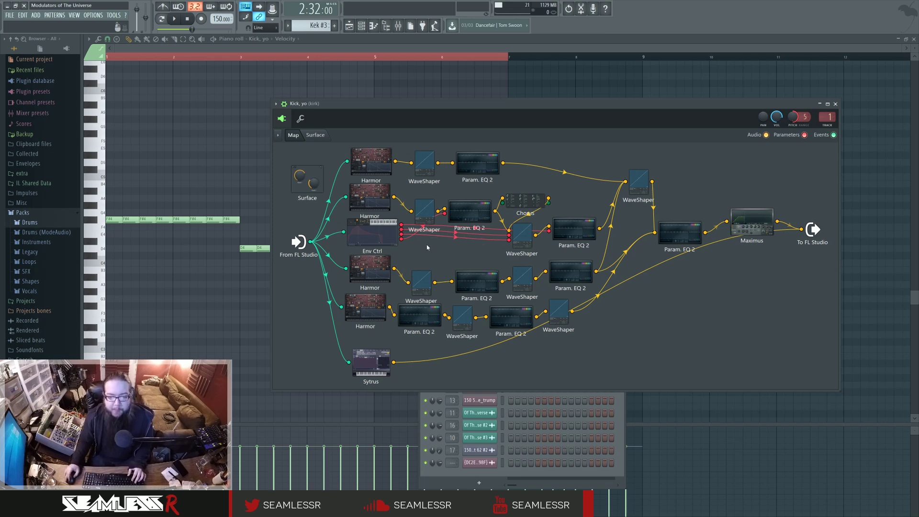
# - Move the To FL Studio output node lower in the map and open the kick mixer track's Fruity parametric EQ 2
pyautogui.moveTo(812, 229); pyautogui.dragTo(813, 278)
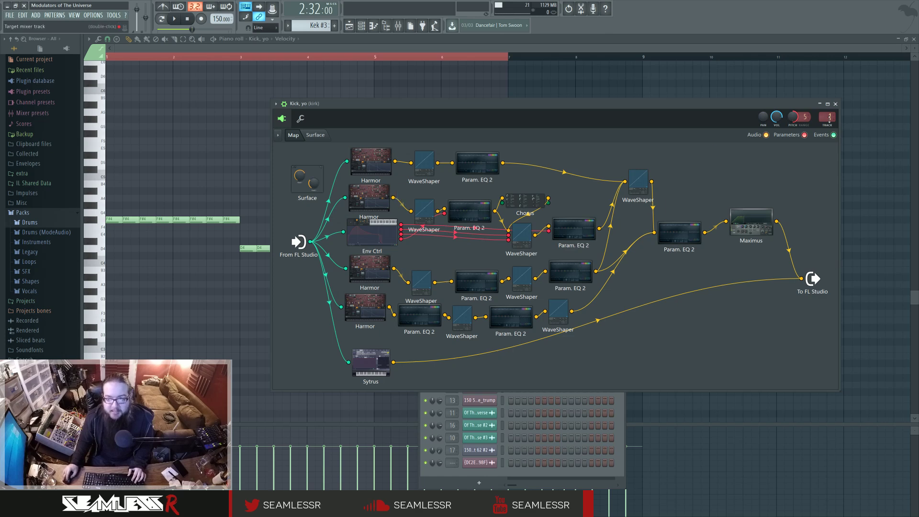
pyautogui.doubleClick(827, 117)
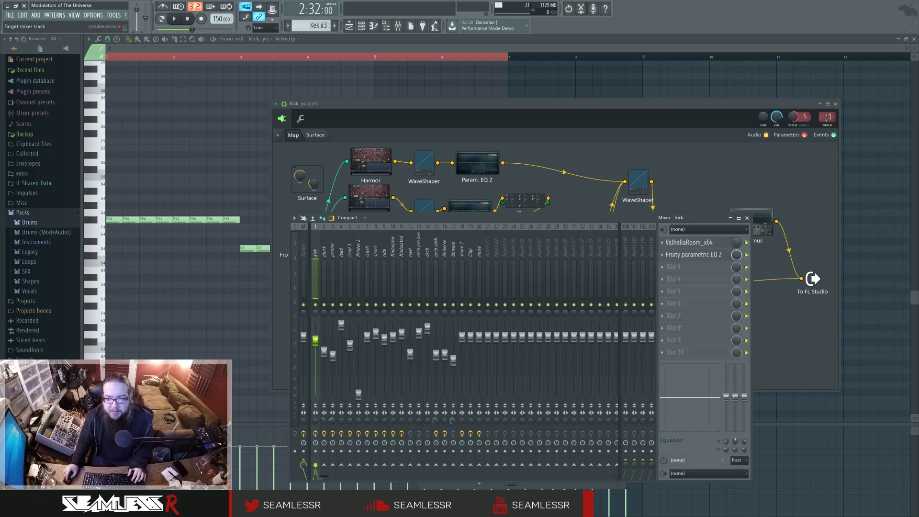
pyautogui.click(708, 257)
# - Return to the patch, route the second Harmor directly to the To FL Studio output, and play the pattern briefly
pyautogui.click(778, 302)
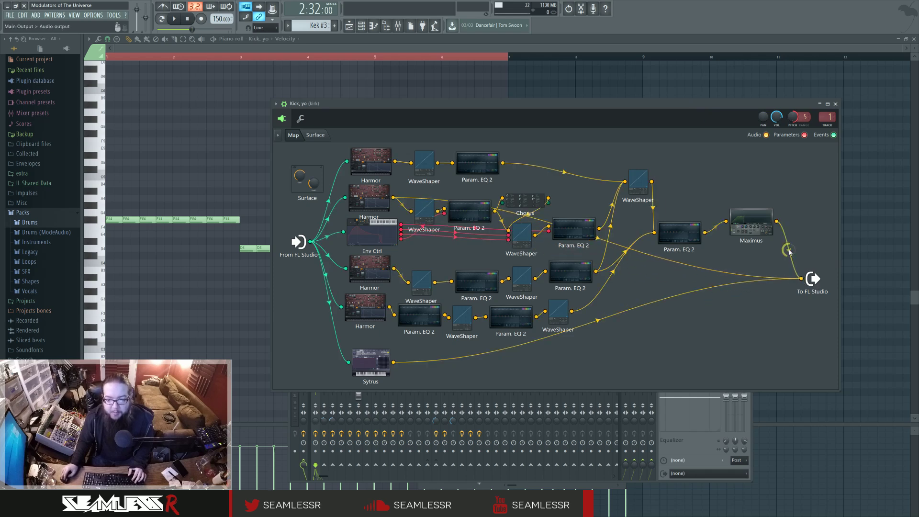
pyautogui.press('space')
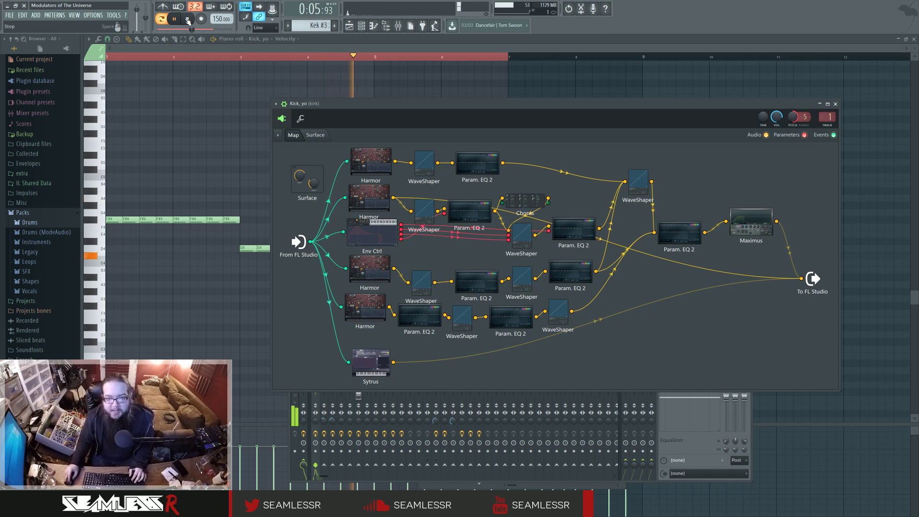
pyautogui.press('space')
# - Open the second Harmor with its spectral display and show the Image fine speed envelope
pyautogui.click(380, 185)
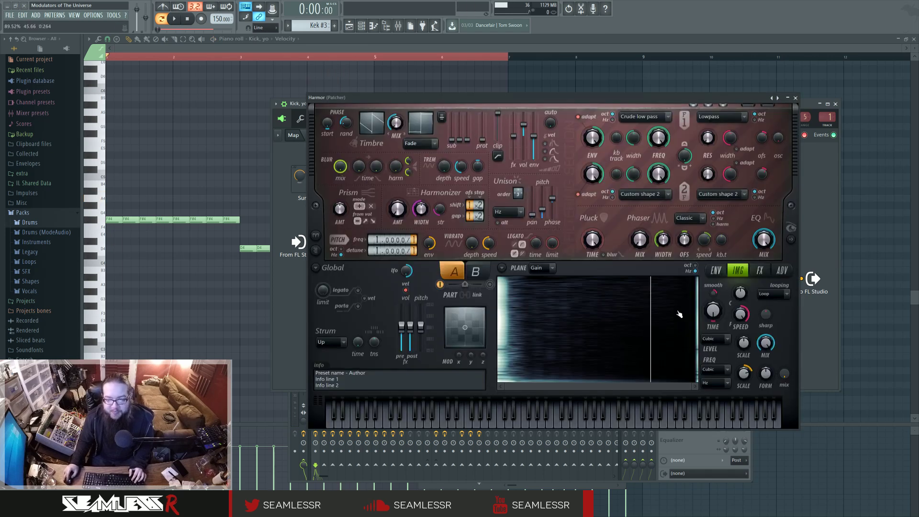
pyautogui.click(791, 240)
pyautogui.click(717, 271)
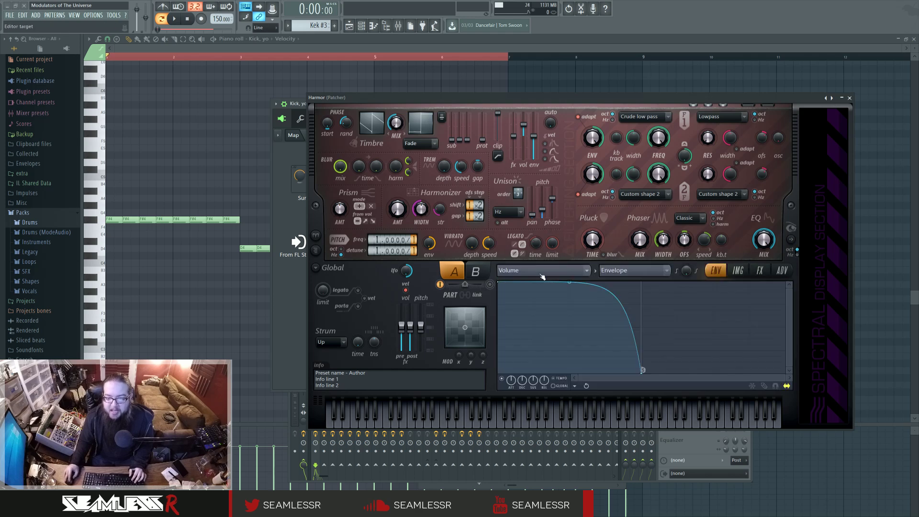
pyautogui.click(534, 269)
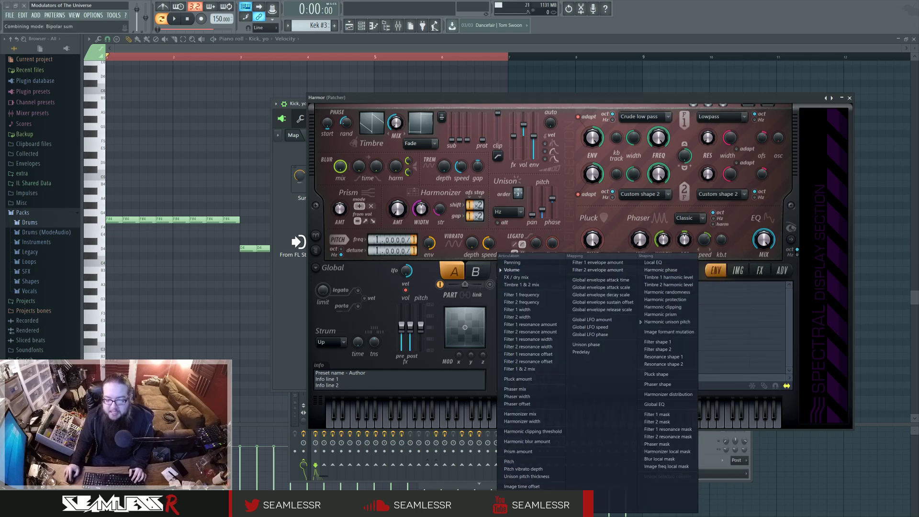
pyautogui.click(531, 502)
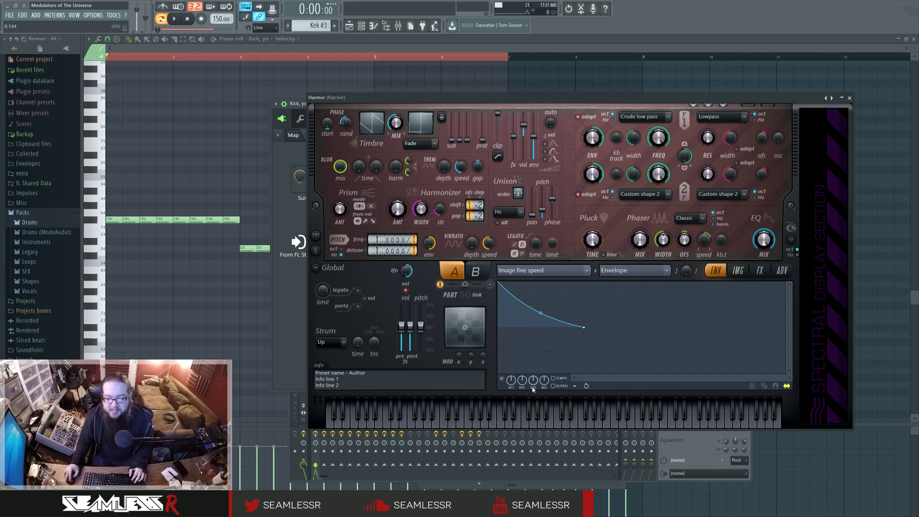
# - Audition low and high notes through the second Harmor while watching the spectral display, and close the plugin
pyautogui.click(555, 417)
pyautogui.click(469, 416)
pyautogui.click(416, 417)
pyautogui.moveTo(416, 417)
pyautogui.mouseDown()
pyautogui.moveTo(433, 417)
pyautogui.moveTo(331, 417)
pyautogui.moveTo(525, 418)
pyautogui.moveTo(330, 418)
pyautogui.mouseUp()
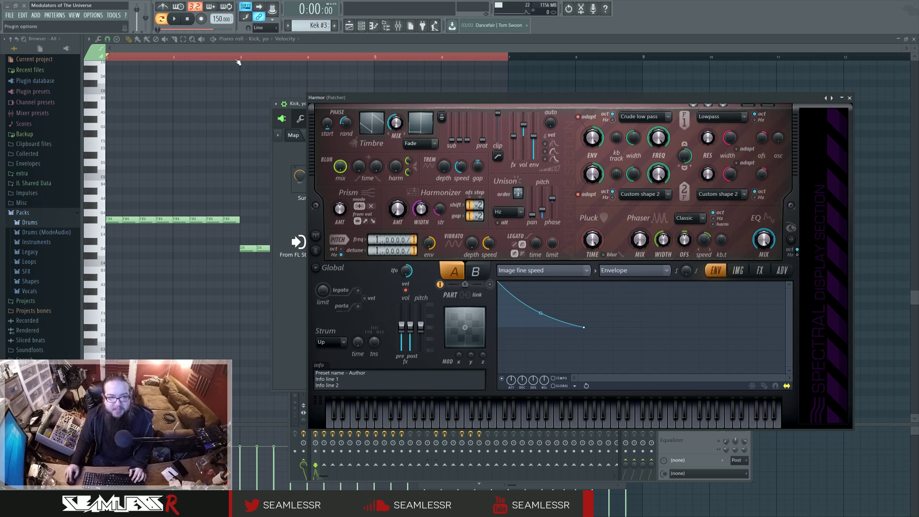
pyautogui.click(442, 425)
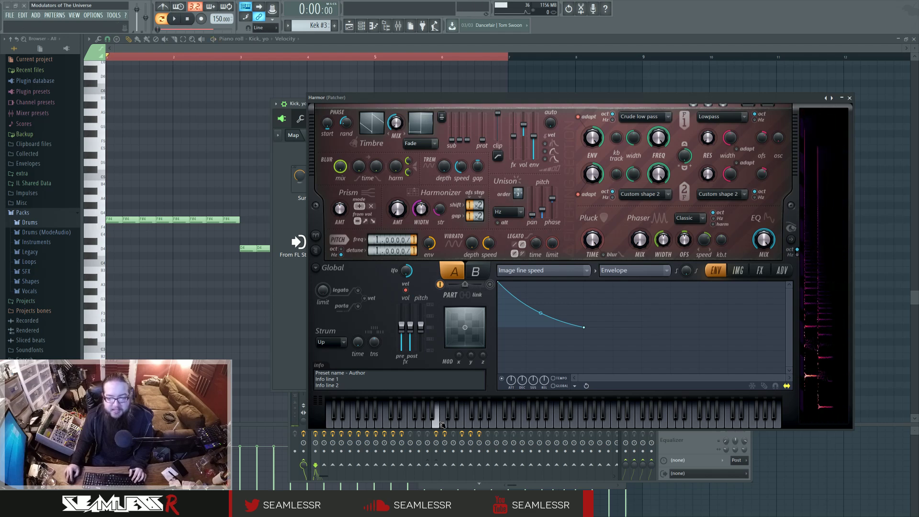
pyautogui.click(503, 424)
pyautogui.click(533, 424)
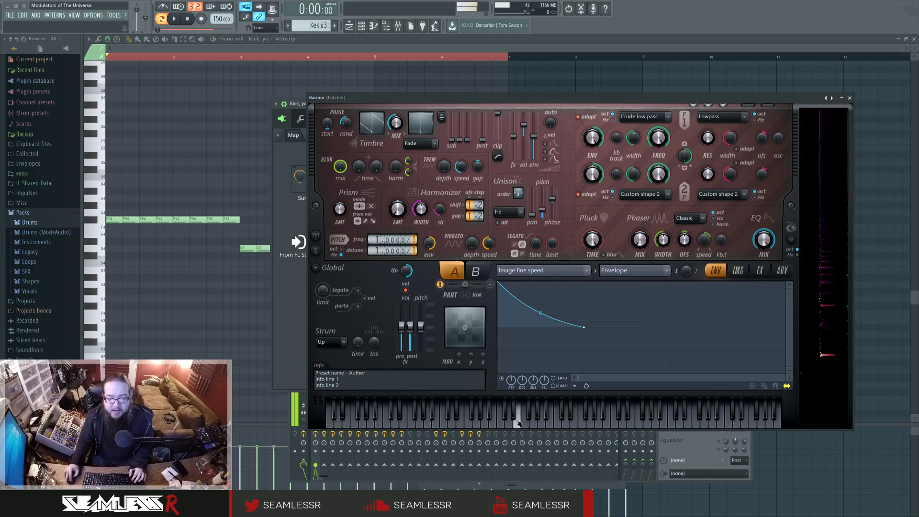
pyautogui.click(527, 424)
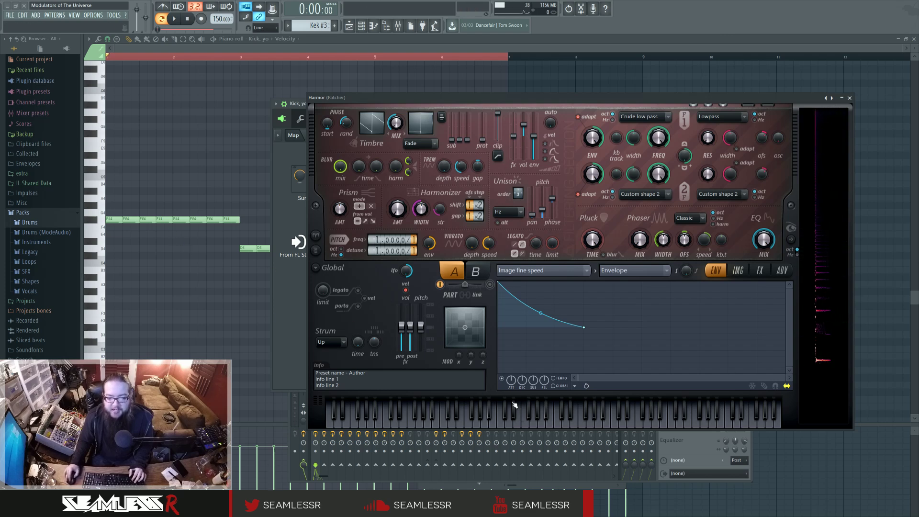
pyautogui.click(850, 98)
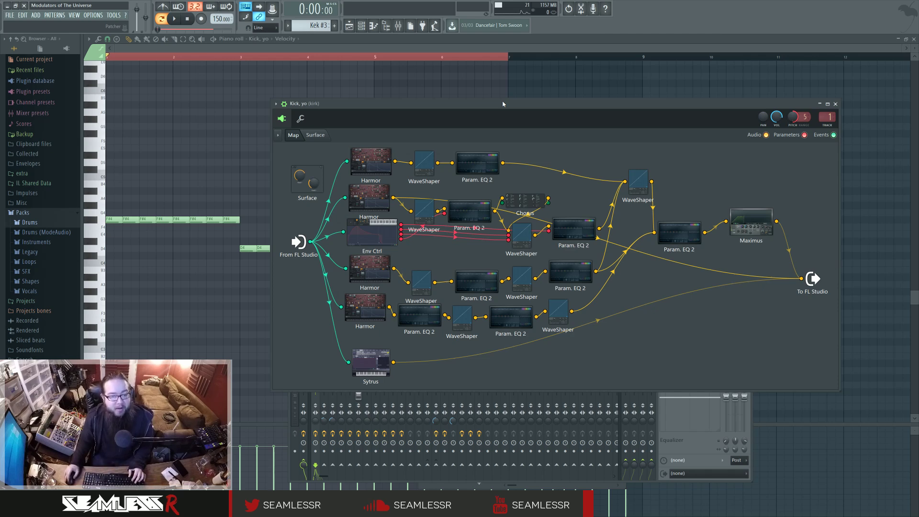
# - Review the kick's notes in the piano roll and reopen the Kick, yo patch from the channel rack
pyautogui.moveTo(503, 103); pyautogui.dragTo(557, 240)
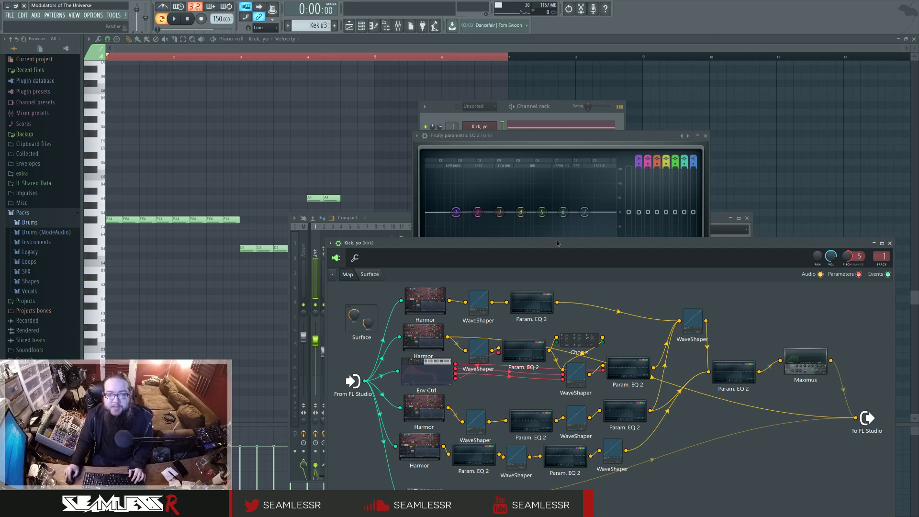
pyautogui.click(338, 144)
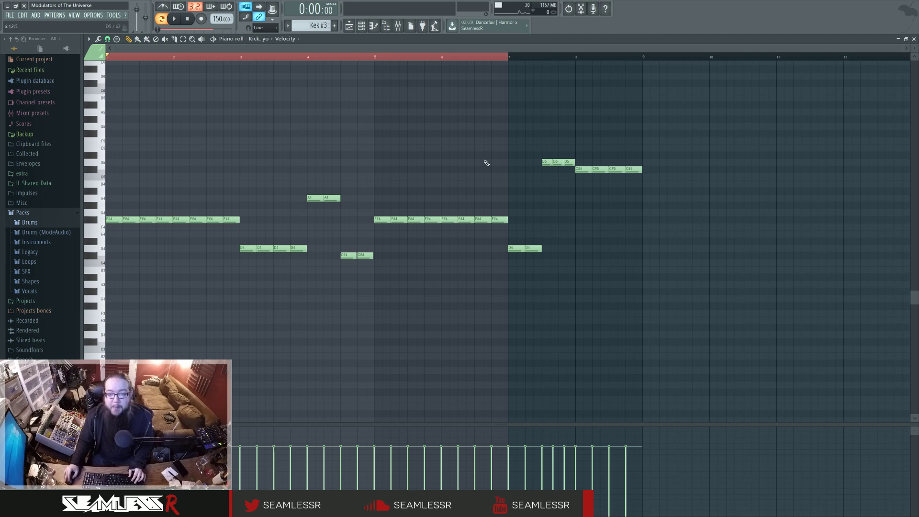
pyautogui.click(361, 26)
pyautogui.click(479, 127)
pyautogui.moveTo(483, 256); pyautogui.dragTo(413, 91)
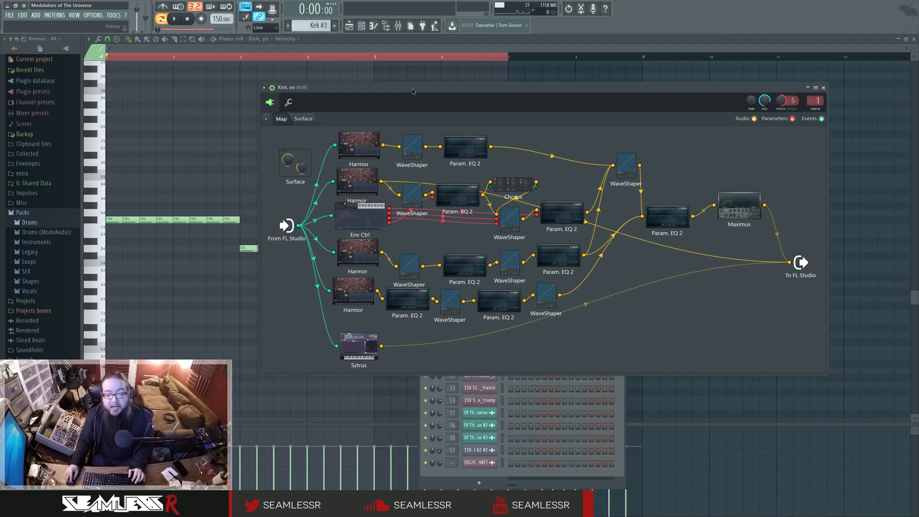
# - Replace the Harmor and Maximus output links with one from the second layer's first WaveShaper, and play the pattern
pyautogui.moveTo(413, 91); pyautogui.dragTo(413, 99)
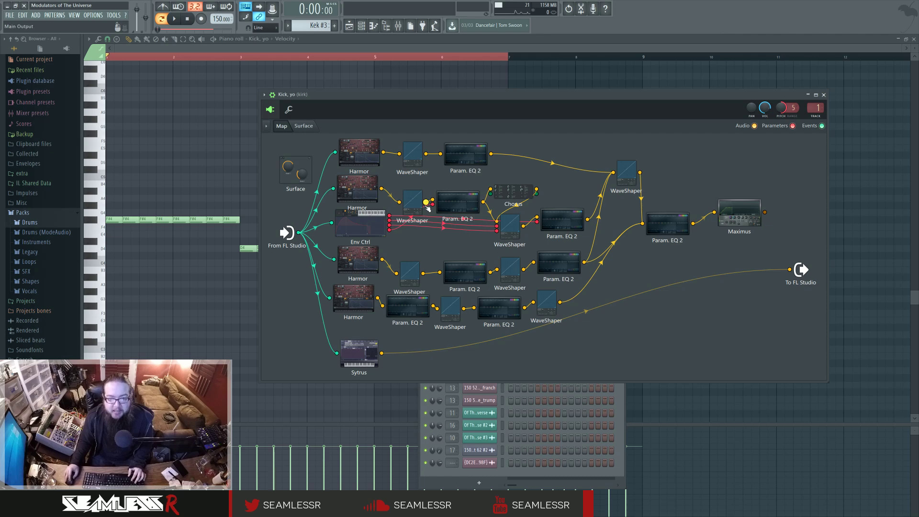
pyautogui.press('space')
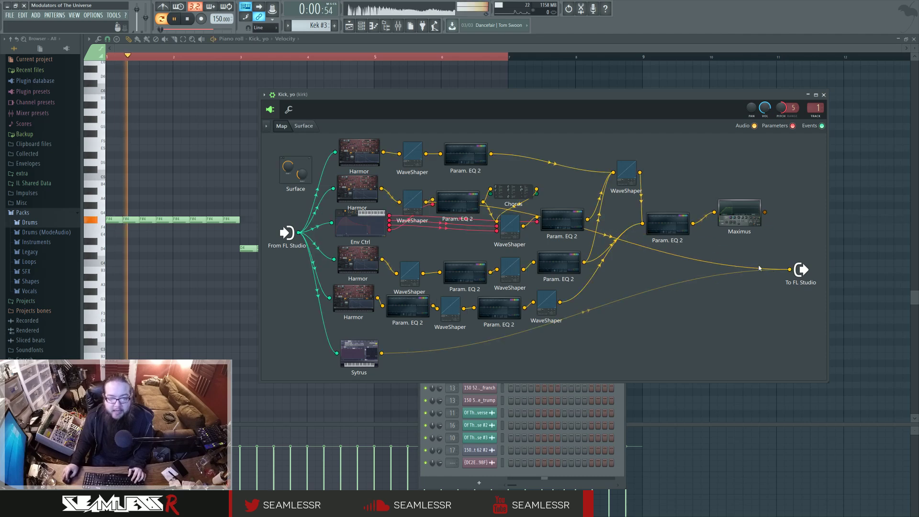
pyautogui.press('space')
# - Disconnect Sytrus and the WaveShaper from the output, and route the second layer's first Param. EQ 2 there instead
pyautogui.moveTo(790, 268); pyautogui.dragTo(786, 246)
pyautogui.moveTo(789, 269); pyautogui.dragTo(769, 257)
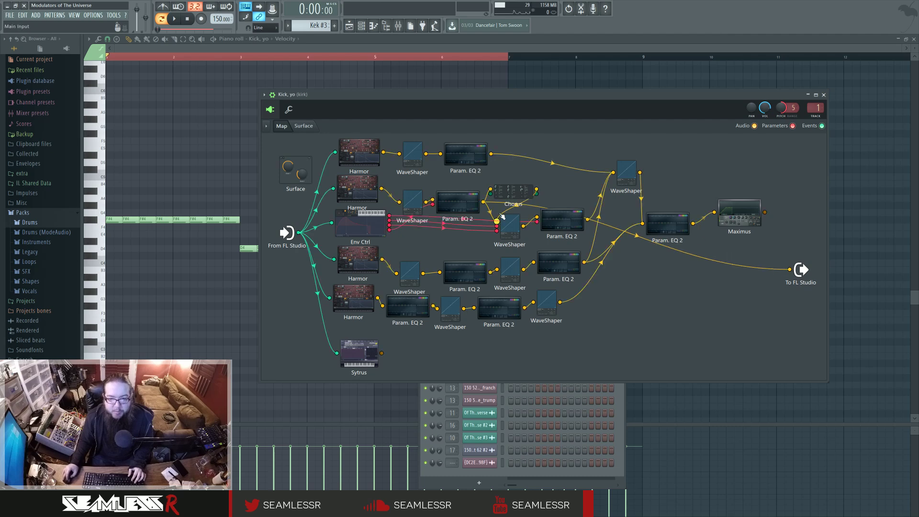
# - Play the pattern while watching the second layer's first Param. EQ 2, stop playback and close the plugin
pyautogui.click(448, 201)
pyautogui.click(176, 18)
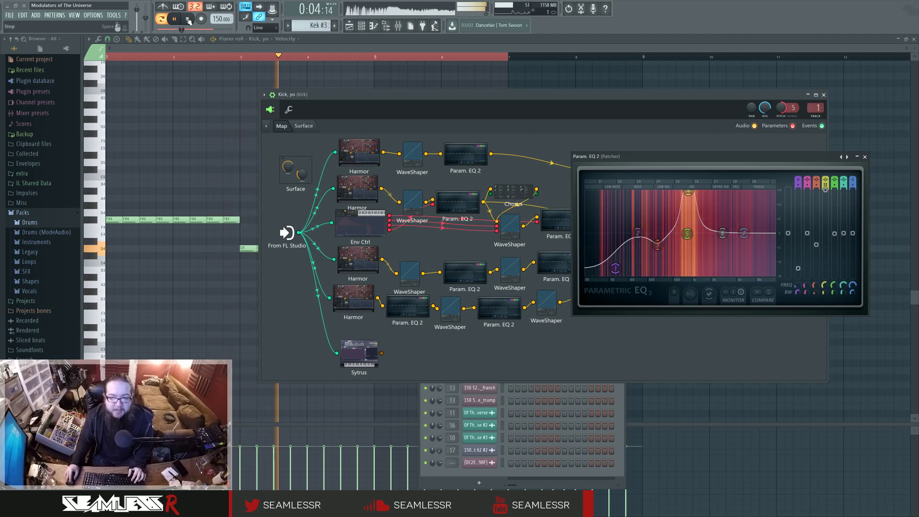
pyautogui.click(188, 21)
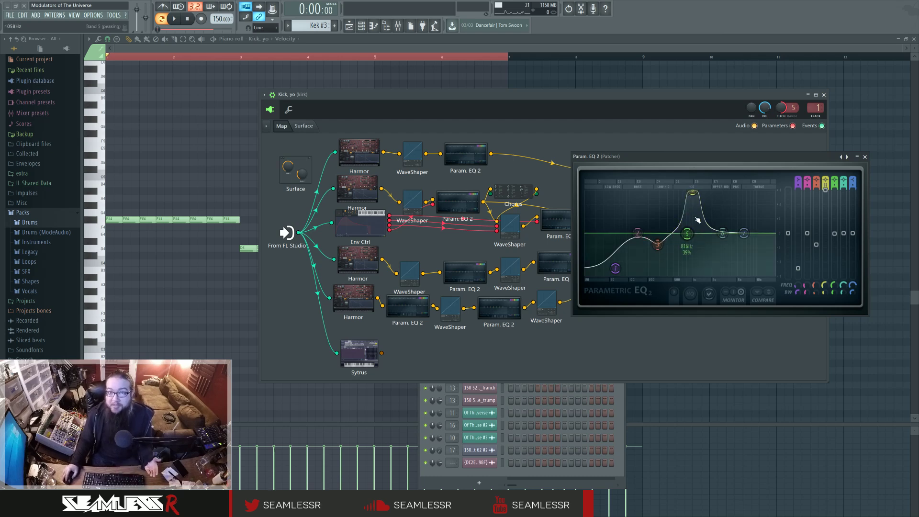
pyautogui.click(865, 157)
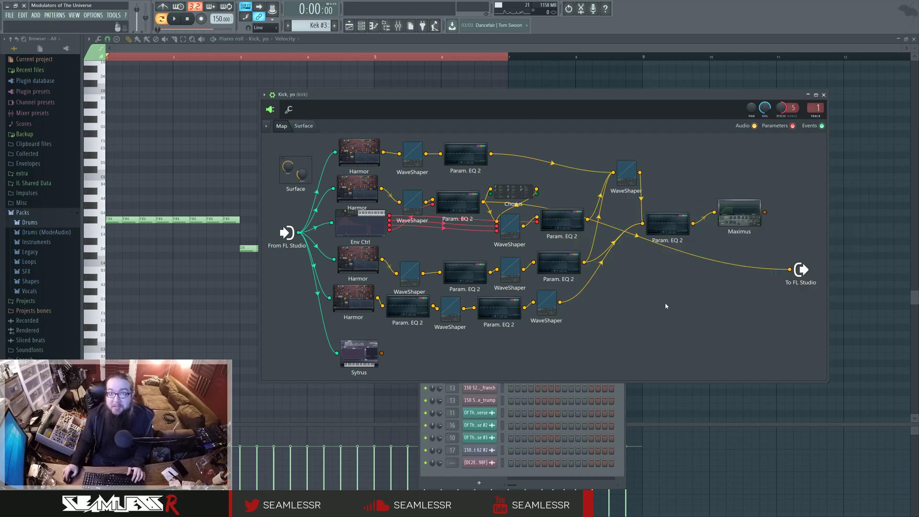
# - Inspect the Env Ctrl's keyboard mapping curve for articulator 4 and close the plugin
pyautogui.click(360, 223)
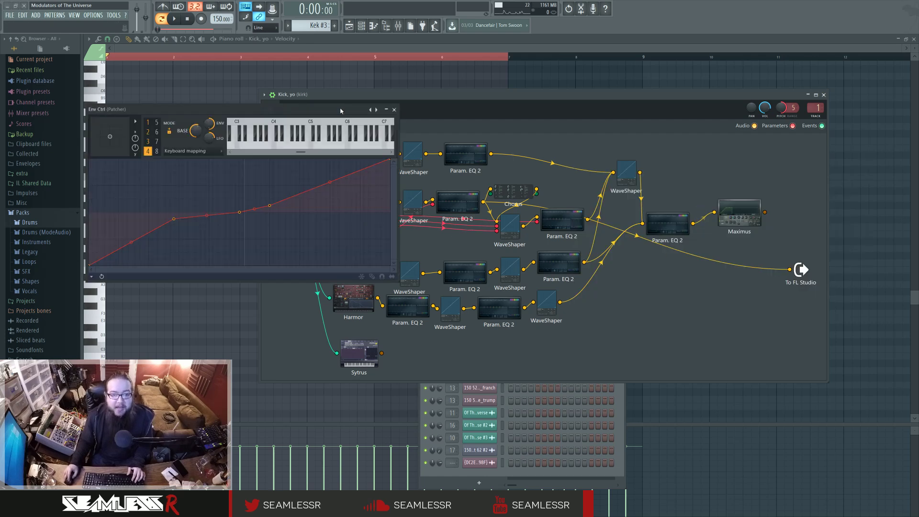
pyautogui.moveTo(337, 98); pyautogui.dragTo(553, 230)
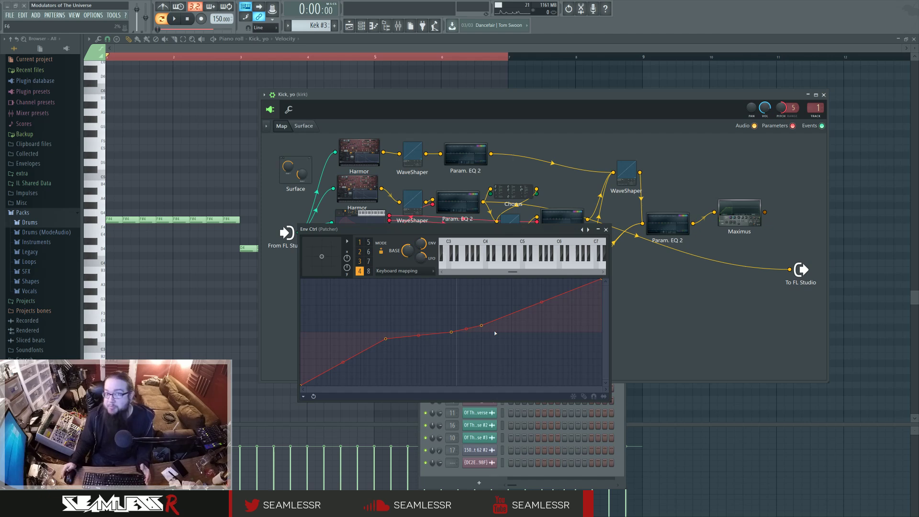
pyautogui.click(606, 230)
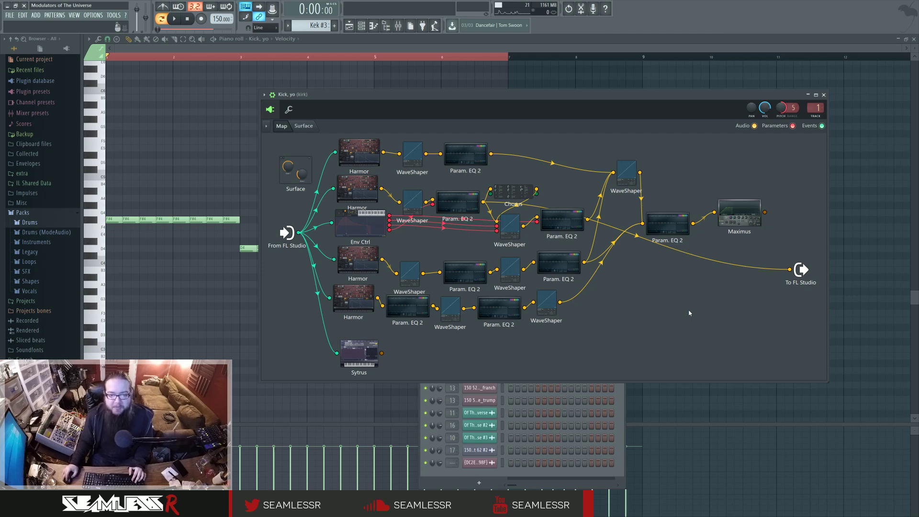
# - Play the kick pattern from several positions in the piano roll, and stop with the playback position at bar 7
pyautogui.press('space')
pyautogui.click(274, 57)
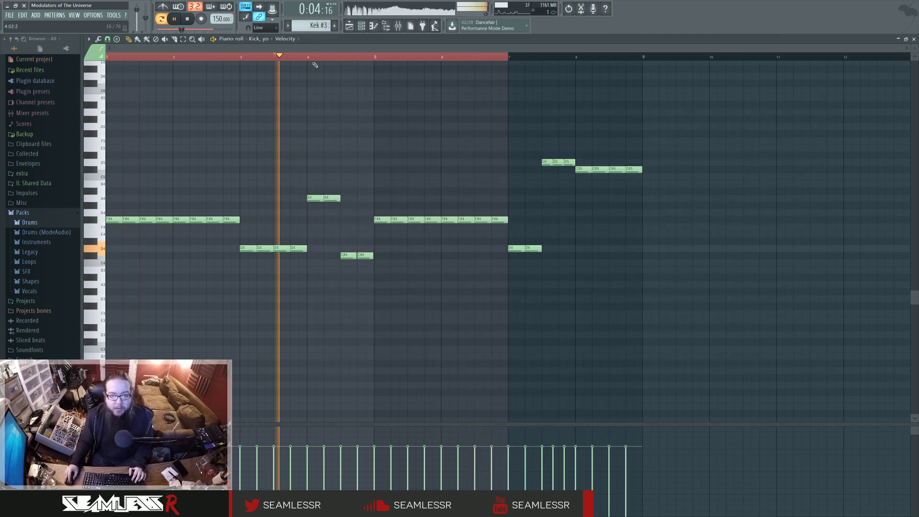
pyautogui.click(426, 57)
pyautogui.click(522, 56)
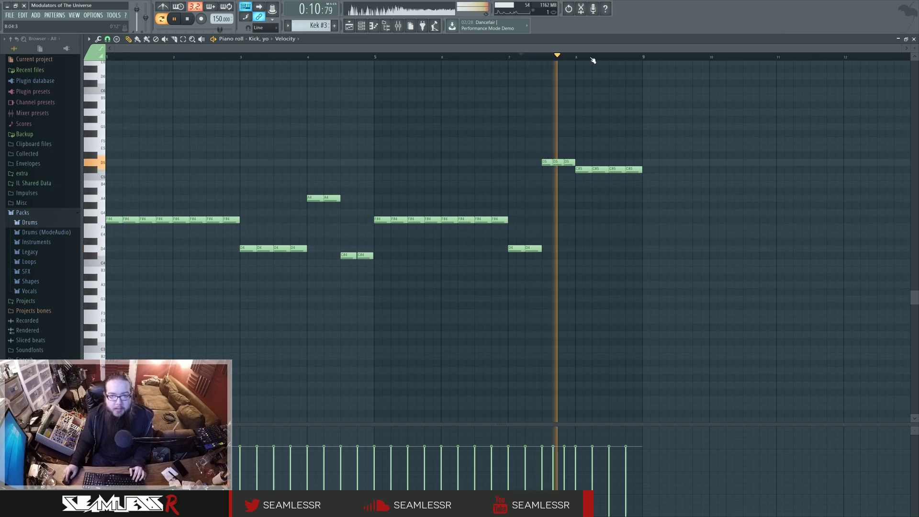
pyautogui.click(517, 56)
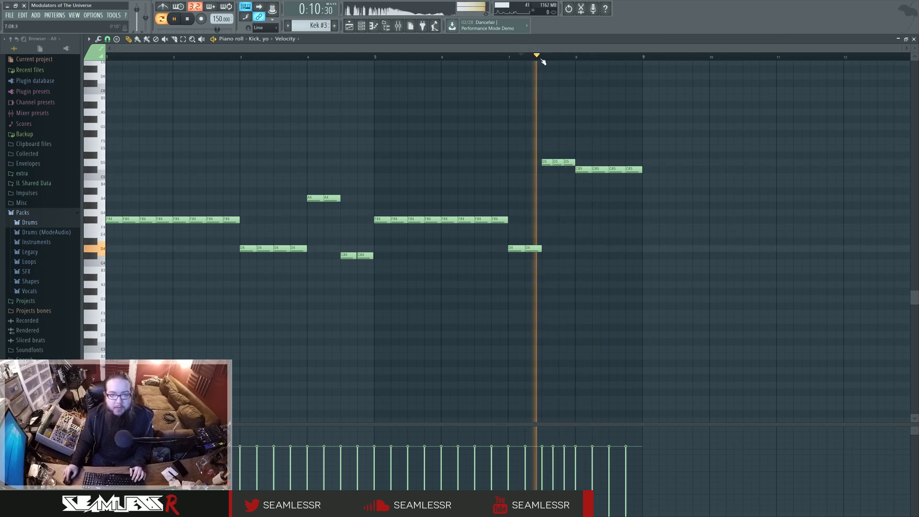
pyautogui.click(510, 57)
pyautogui.press('space')
# - Reopen the Kick, yo patch from the channel rack and disconnect the second layer's first Param. EQ 2 from the output
pyautogui.click(398, 27)
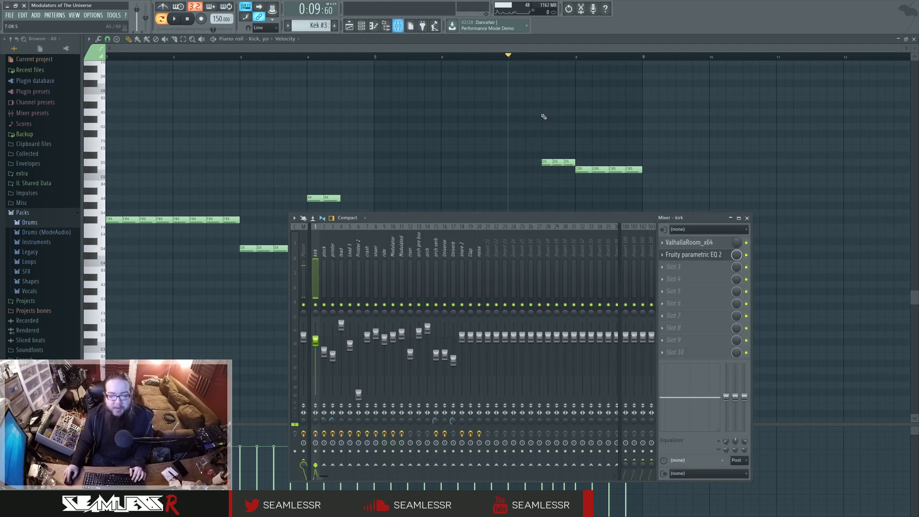
pyautogui.click(386, 26)
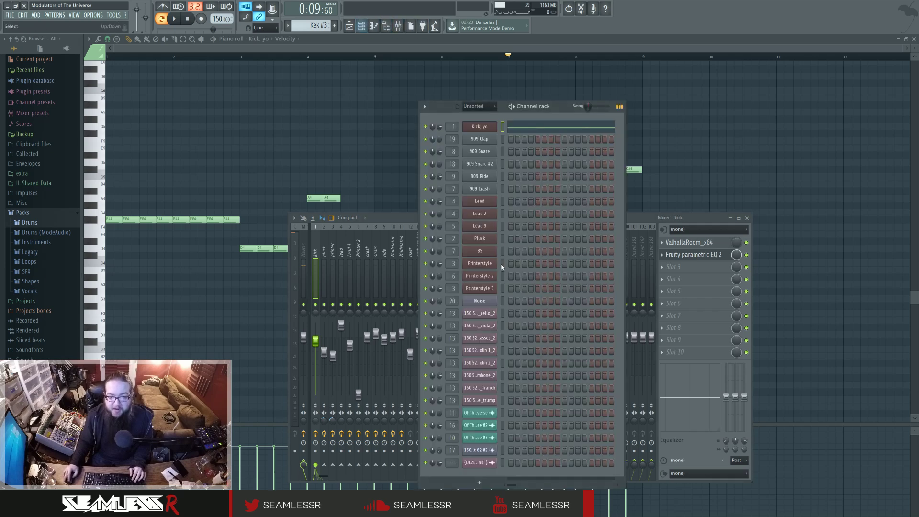
pyautogui.click(480, 126)
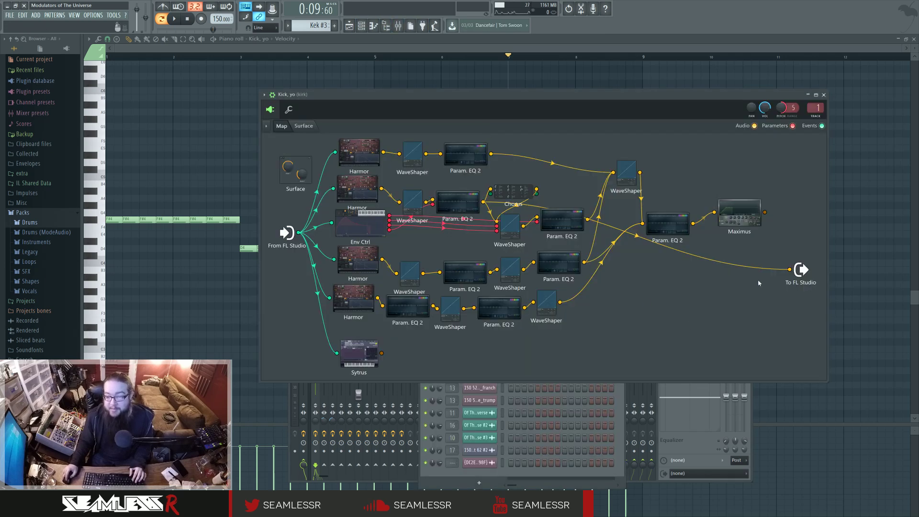
pyautogui.moveTo(790, 270); pyautogui.dragTo(762, 254)
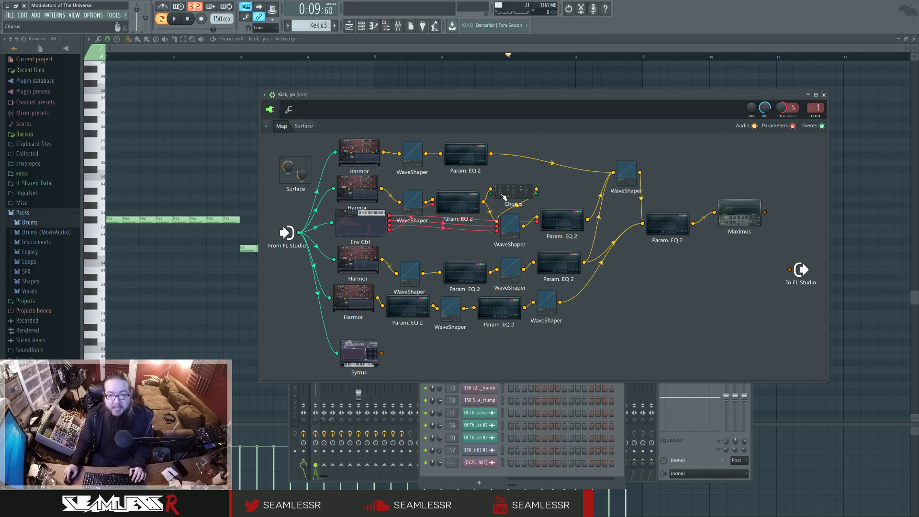
# - Move the Chorus module slightly higher in the map and check its settings
pyautogui.moveTo(519, 194); pyautogui.dragTo(518, 186)
pyautogui.click(517, 186)
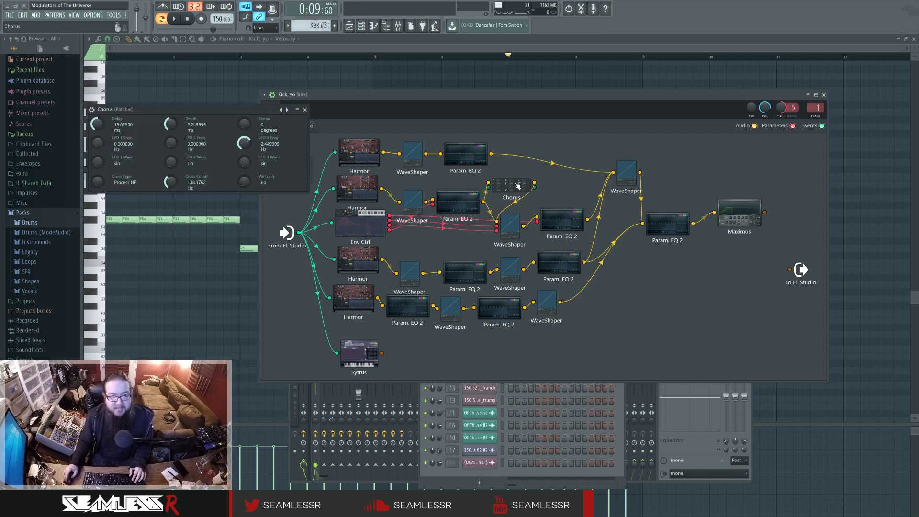
pyautogui.click(305, 111)
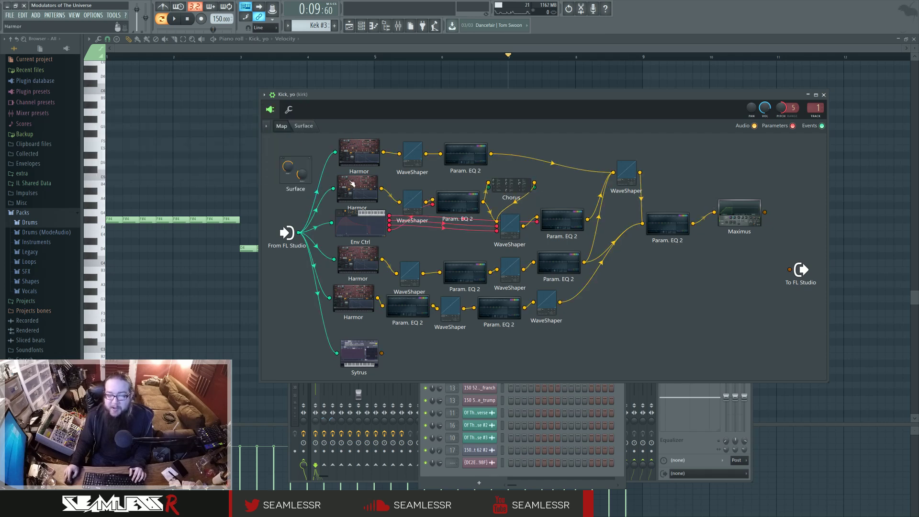
# - Inspect the Harmor synths of the first and second layers one at a time, and close them
pyautogui.click(366, 153)
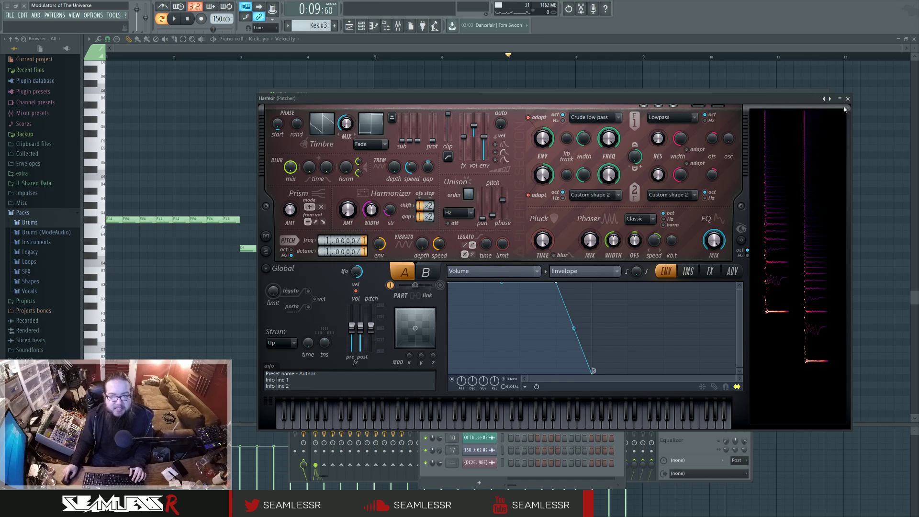
pyautogui.press('Escape')
pyautogui.click(352, 185)
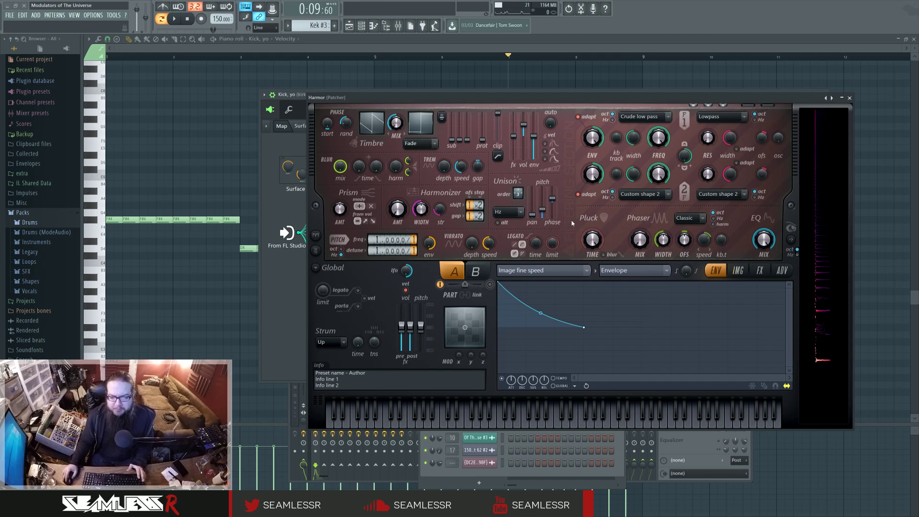
pyautogui.click(850, 97)
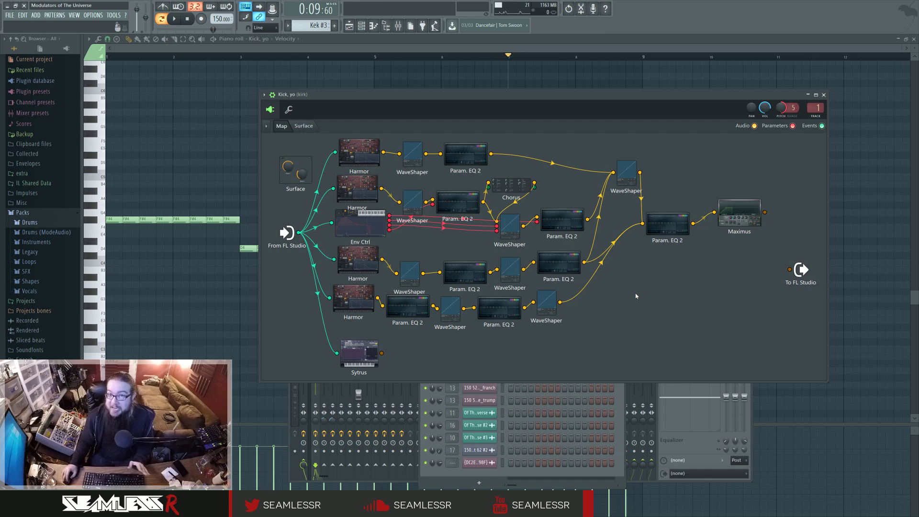
# - Inspect the curve of the second layer's second WaveShaper while playing the pattern, stop playback and close the plugin
pyautogui.doubleClick(509, 225)
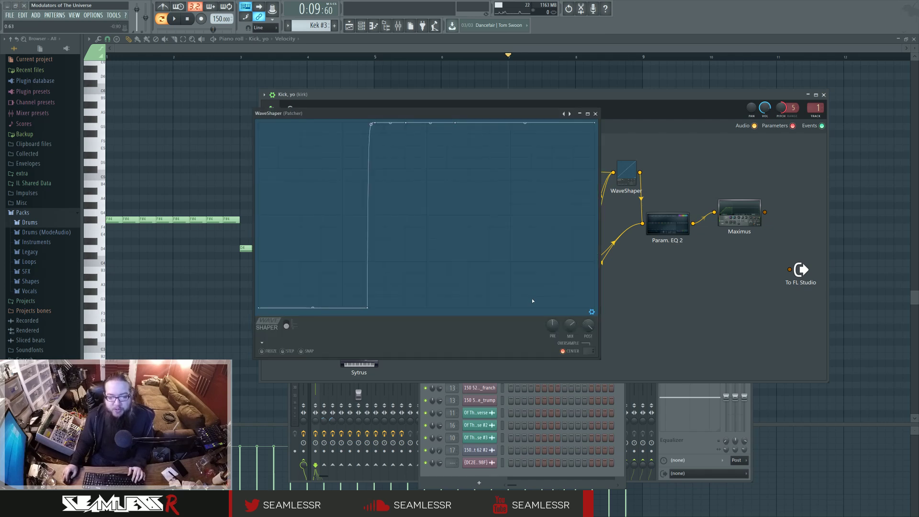
pyautogui.moveTo(538, 113); pyautogui.dragTo(840, 240)
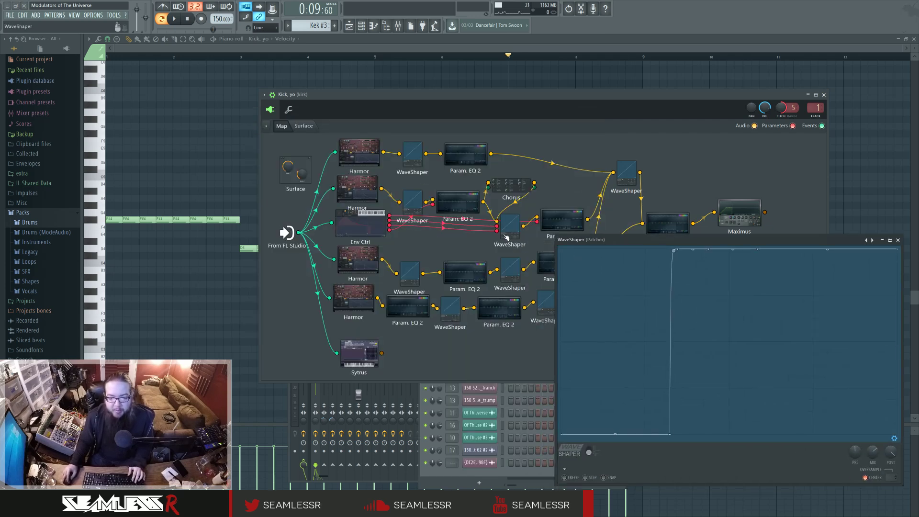
pyautogui.moveTo(767, 241); pyautogui.dragTo(493, 150)
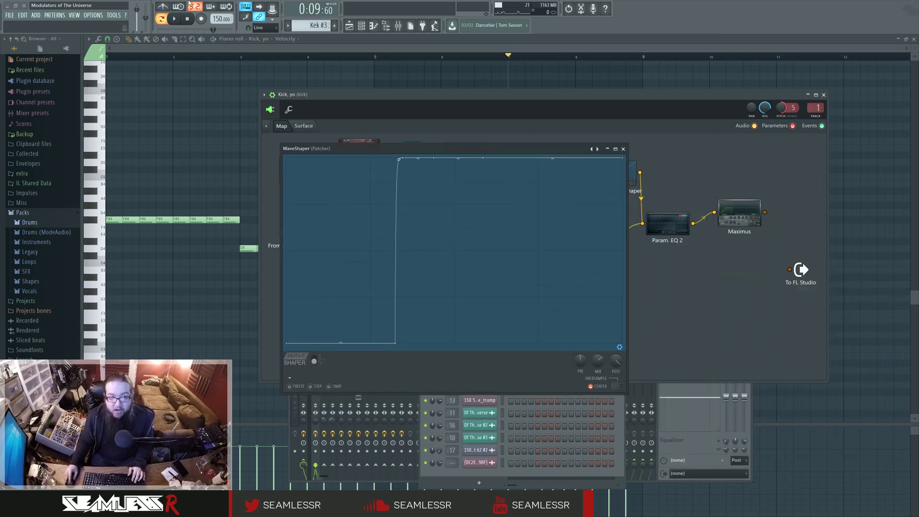
pyautogui.click(179, 23)
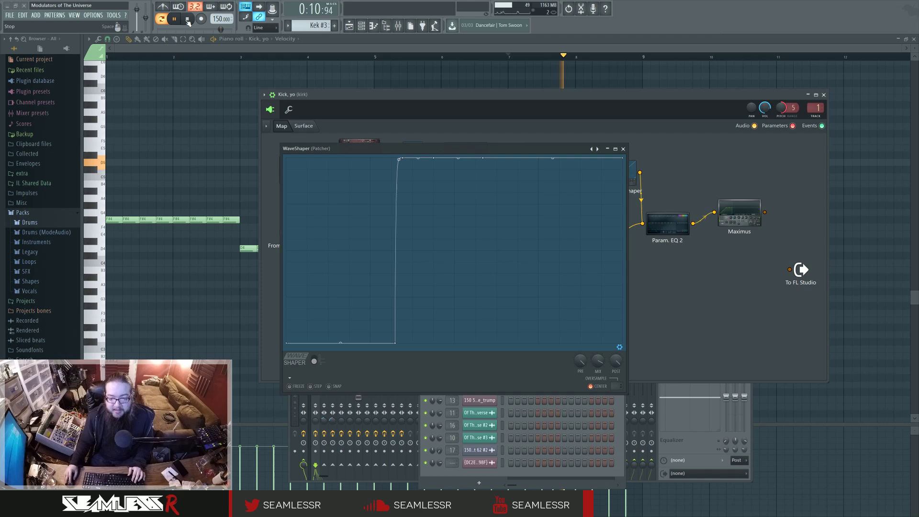
pyautogui.click(187, 22)
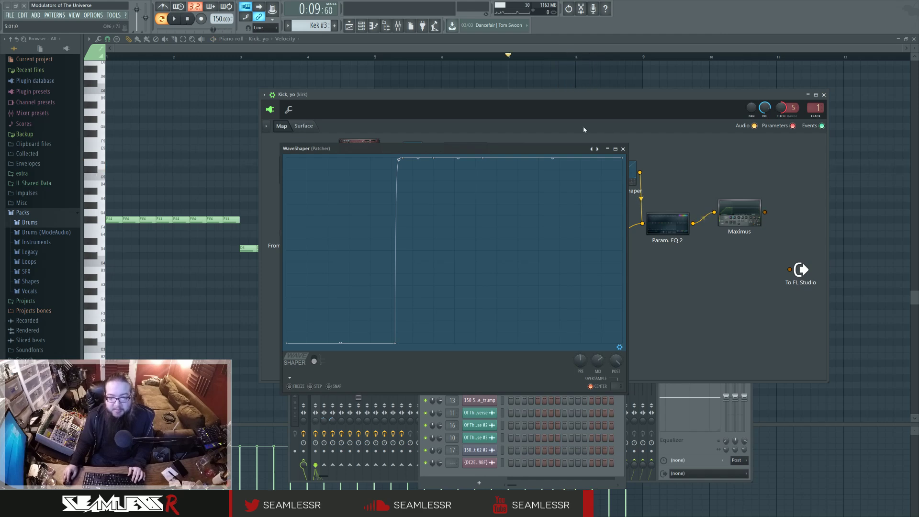
pyautogui.click(623, 149)
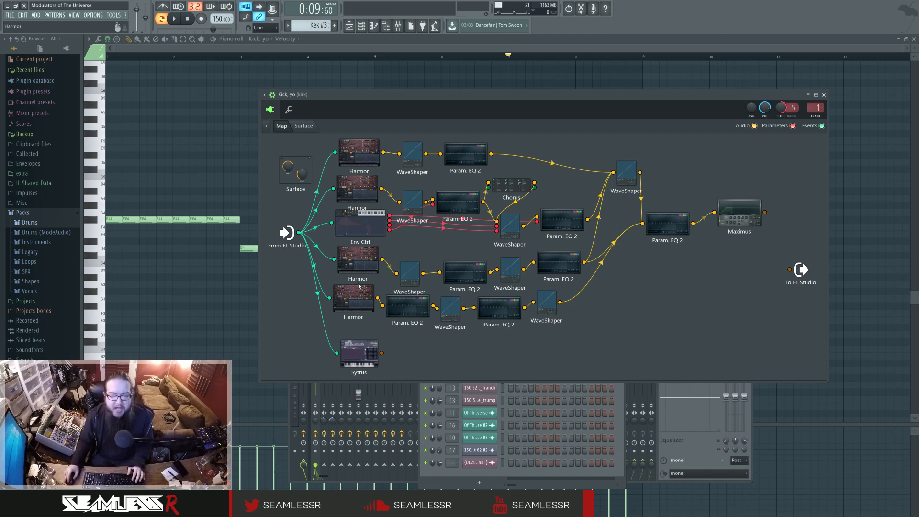
# - Inspect the second layer's two Param. EQ 2 plugins, playing the pattern with the last one open, and close them
pyautogui.doubleClick(464, 202)
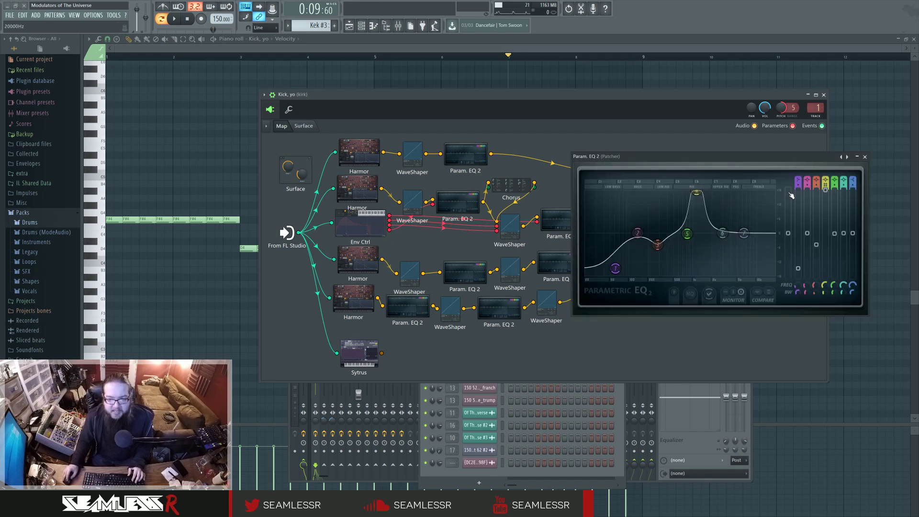
pyautogui.click(864, 156)
pyautogui.doubleClick(569, 218)
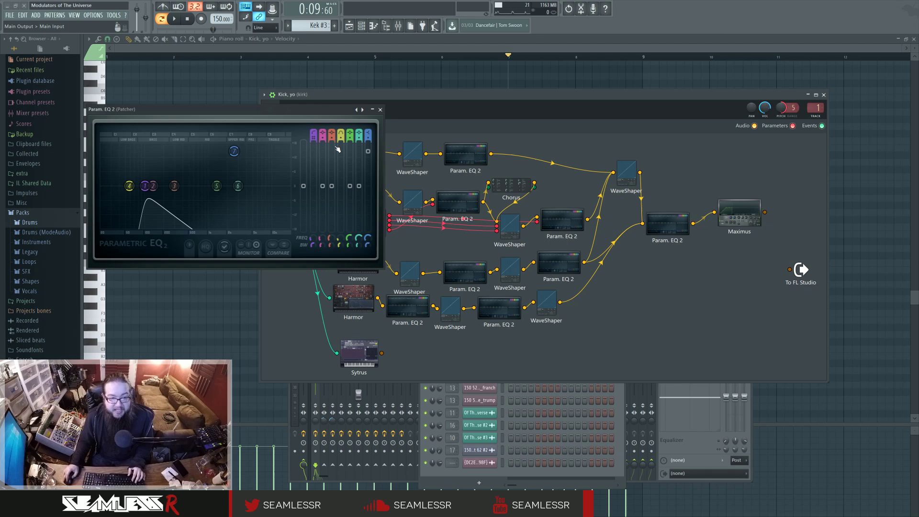
pyautogui.press('space')
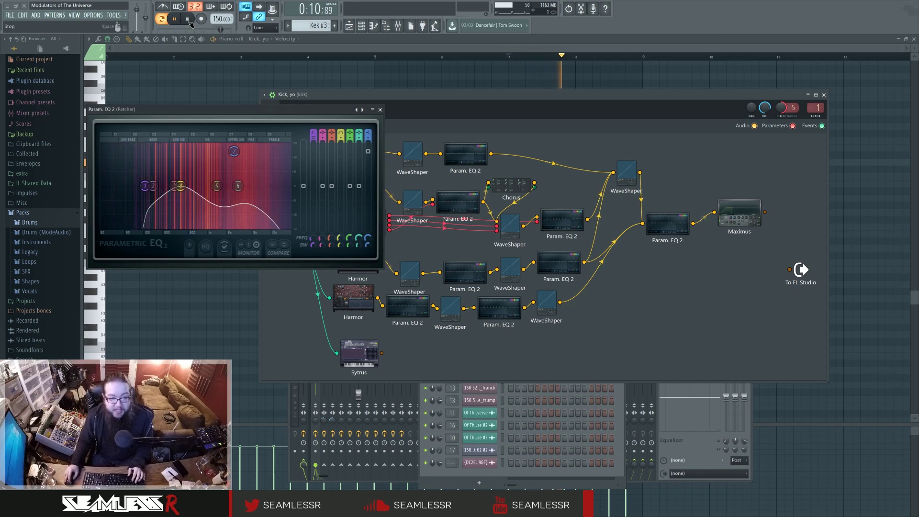
pyautogui.click(190, 20)
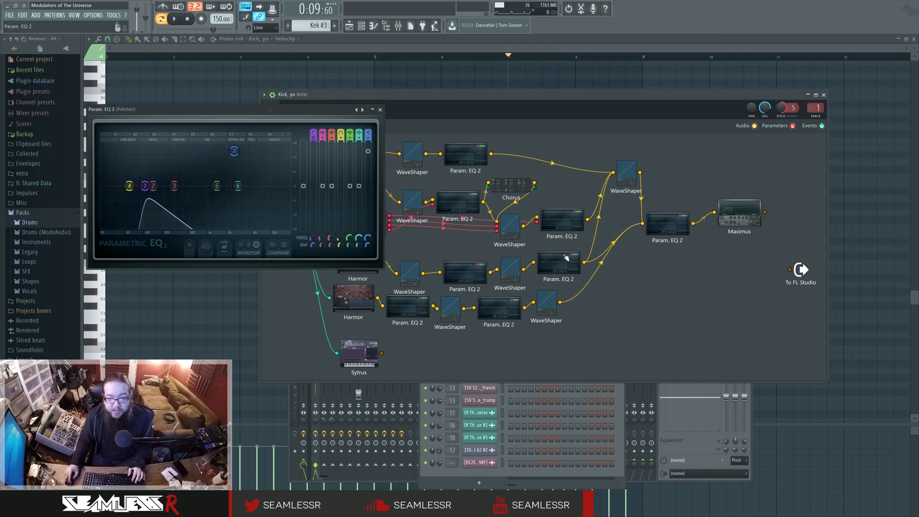
pyautogui.click(380, 110)
# - Route the second layer's second WaveShaper to the output, audition the pattern, and disconnect it again
pyautogui.moveTo(524, 226); pyautogui.dragTo(789, 270)
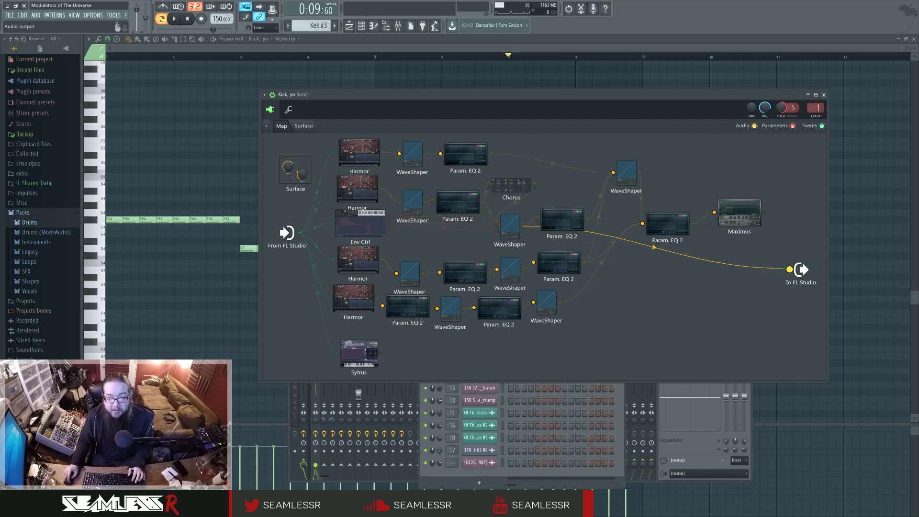
pyautogui.press('space')
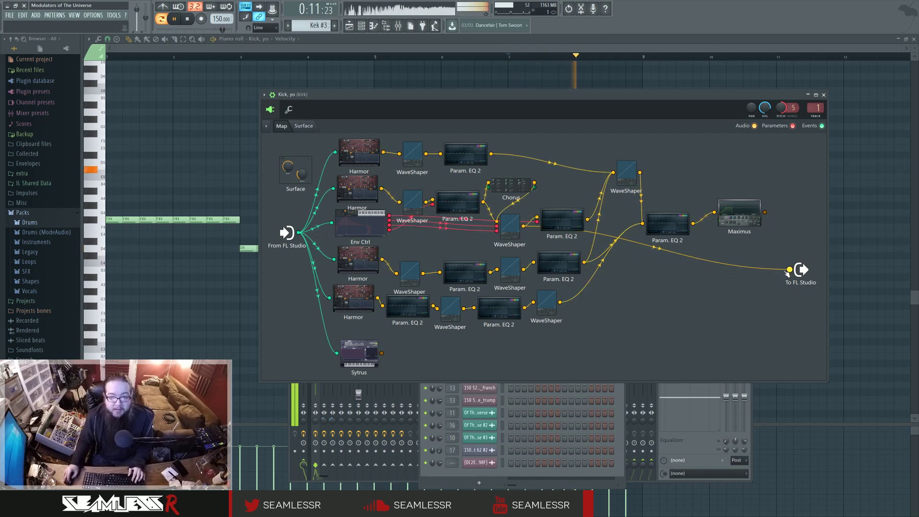
pyautogui.press('space')
pyautogui.moveTo(788, 272); pyautogui.dragTo(739, 289)
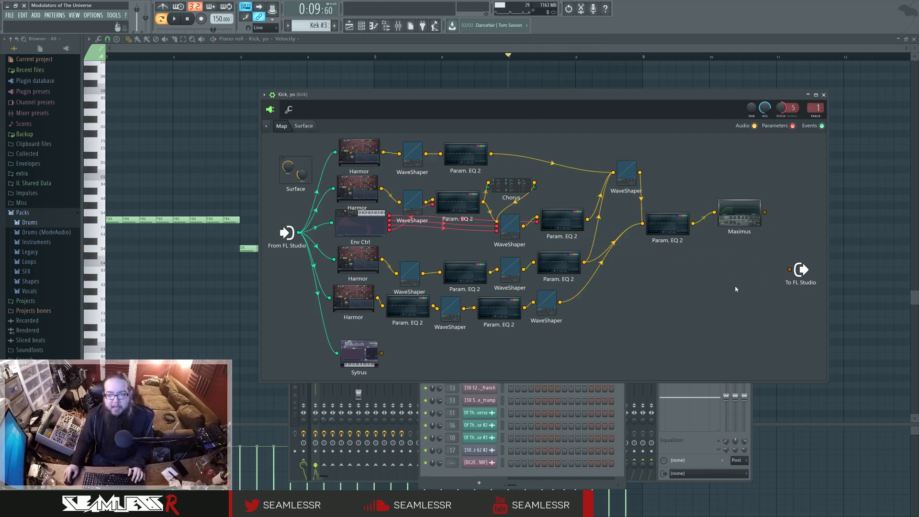
# - Route the second layer's last Param. EQ 2 to the output, audition the pattern, and remove the link
pyautogui.moveTo(589, 219); pyautogui.dragTo(784, 272)
pyautogui.press('space')
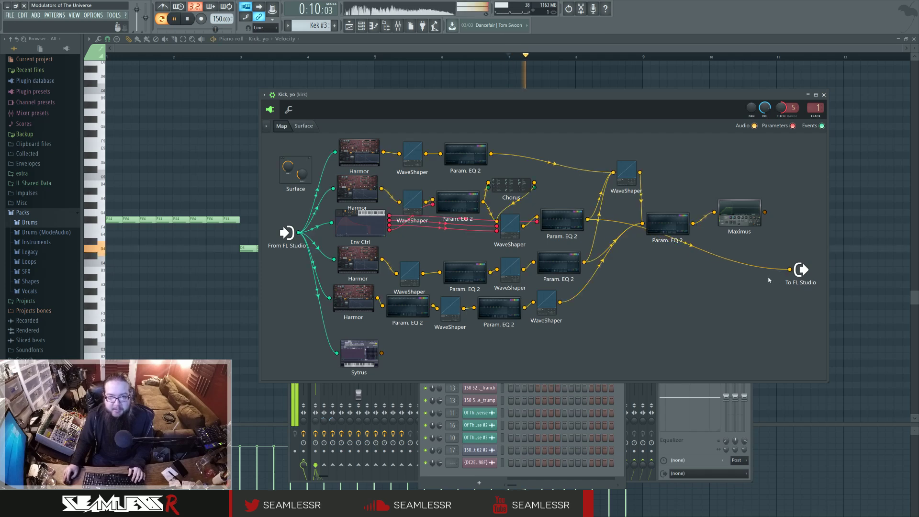
pyautogui.press('space')
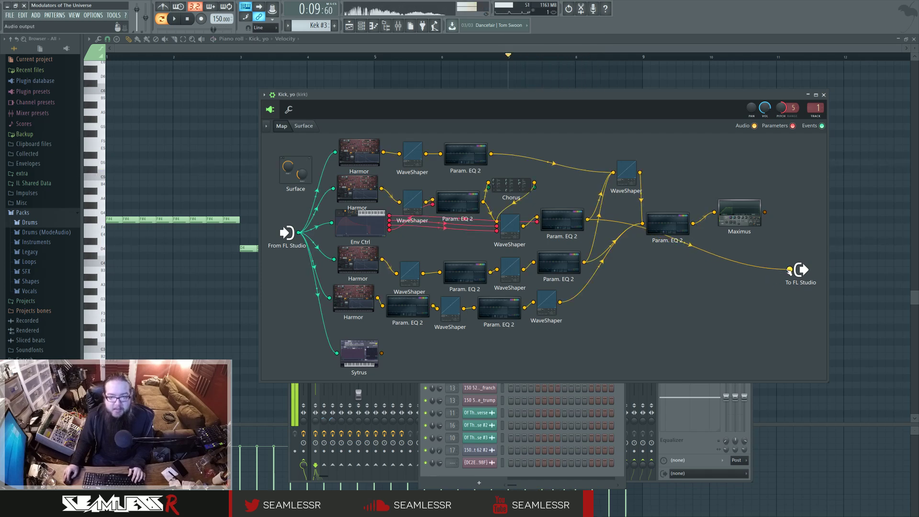
pyautogui.moveTo(789, 270); pyautogui.dragTo(744, 291)
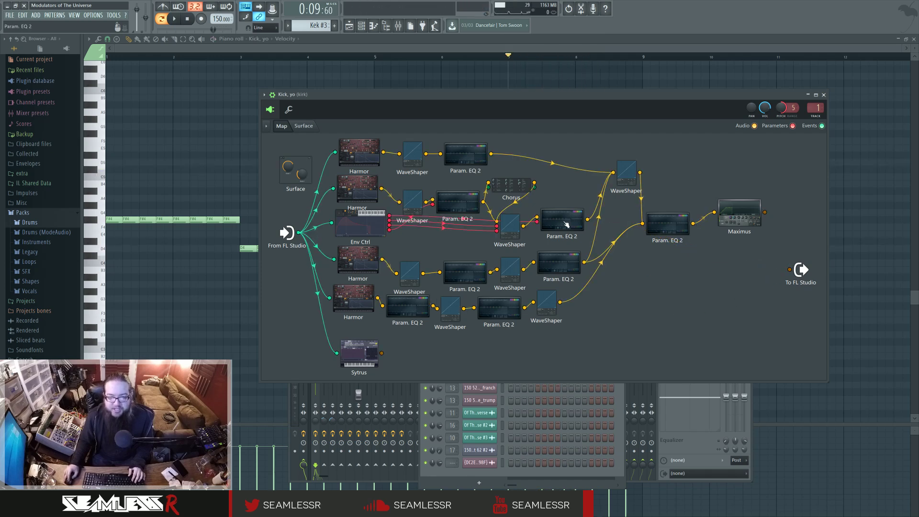
# - Switch the Env Ctrl view from keyboard mapping to Envelope and examine the envelopes of articulators 1, 2 and 3
pyautogui.click(361, 225)
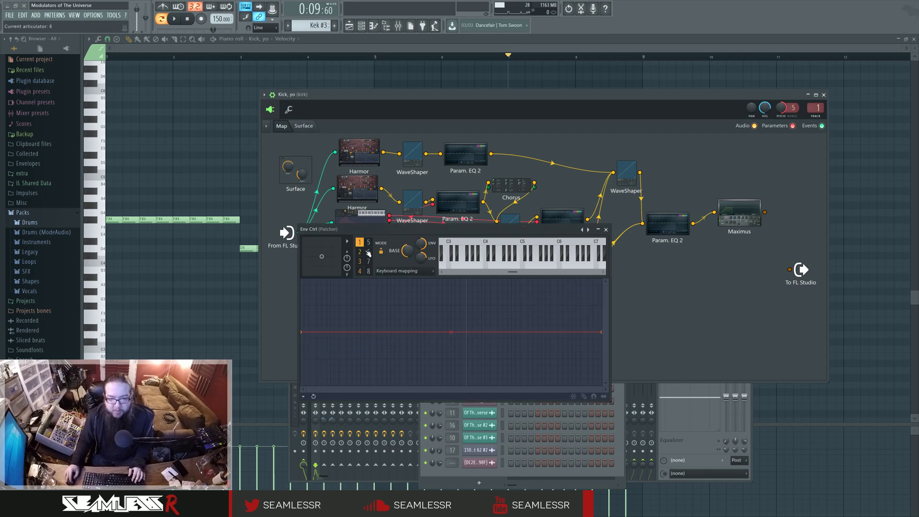
pyautogui.click(394, 271)
pyautogui.click(389, 286)
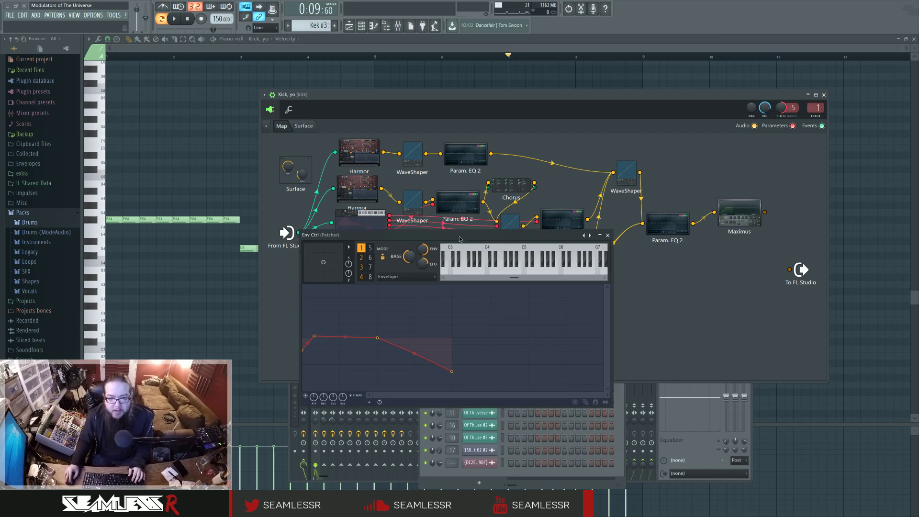
pyautogui.click(363, 269)
pyautogui.click(363, 261)
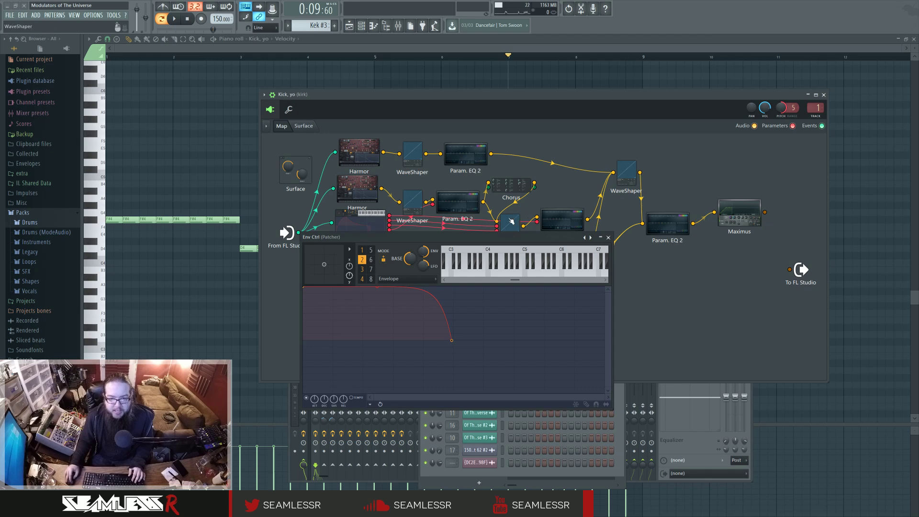
pyautogui.click(367, 270)
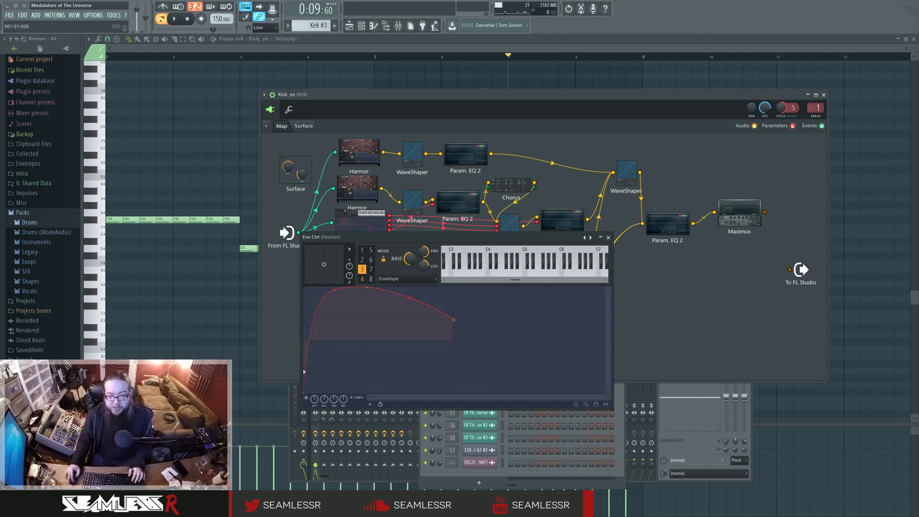
# - Bend the first segment of articulator 3's envelope slower, route the second layer's last Param. EQ 2 to the output, and restore the fast curve during playback
pyautogui.moveTo(335, 299); pyautogui.dragTo(334, 354)
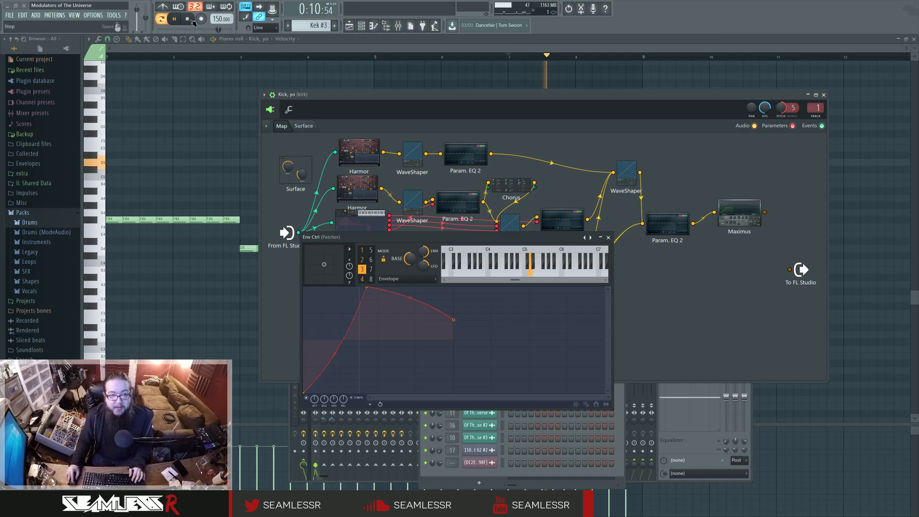
pyautogui.click(187, 19)
pyautogui.moveTo(541, 238); pyautogui.dragTo(520, 287)
pyautogui.moveTo(592, 220); pyautogui.dragTo(790, 269)
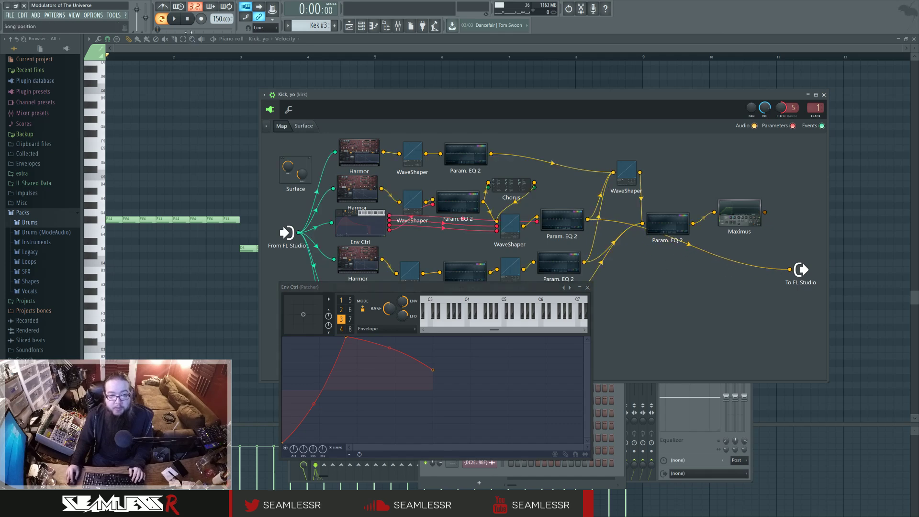
pyautogui.press('space')
pyautogui.moveTo(313, 403); pyautogui.dragTo(314, 339)
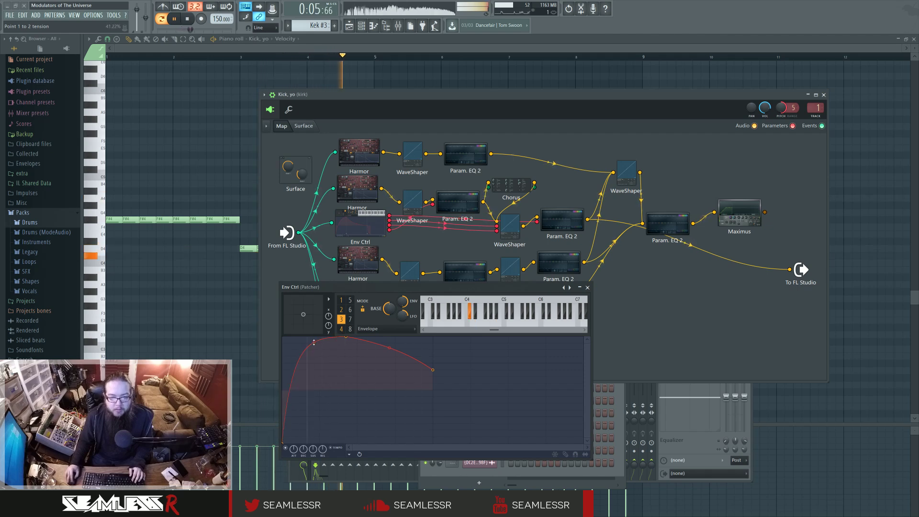
# - Examine the envelopes of articulators 2 and 1 during playback, close Env Ctrl, and unlink the second layer from the output
pyautogui.click(350, 310)
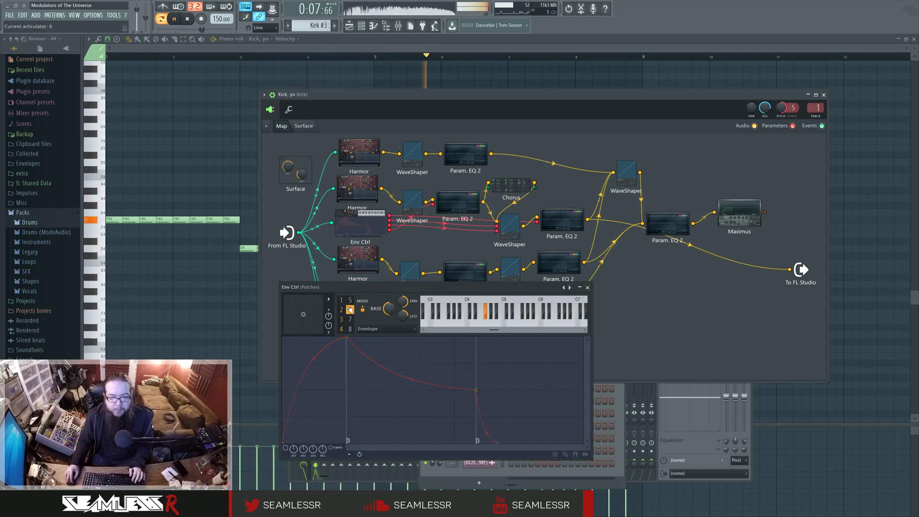
pyautogui.click(342, 310)
pyautogui.click(344, 301)
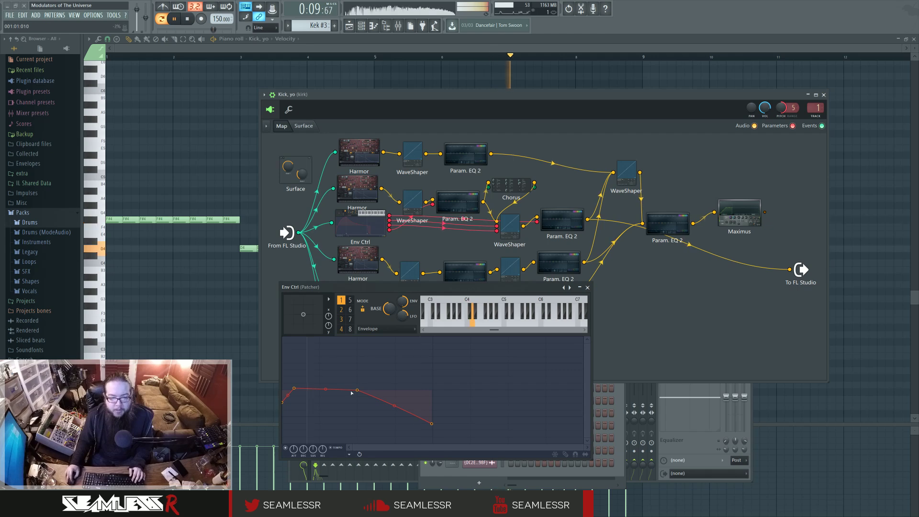
pyautogui.moveTo(357, 390)
pyautogui.mouseDown()
pyautogui.moveTo(356, 360)
pyautogui.moveTo(355, 399)
pyautogui.moveTo(358, 389)
pyautogui.mouseUp()
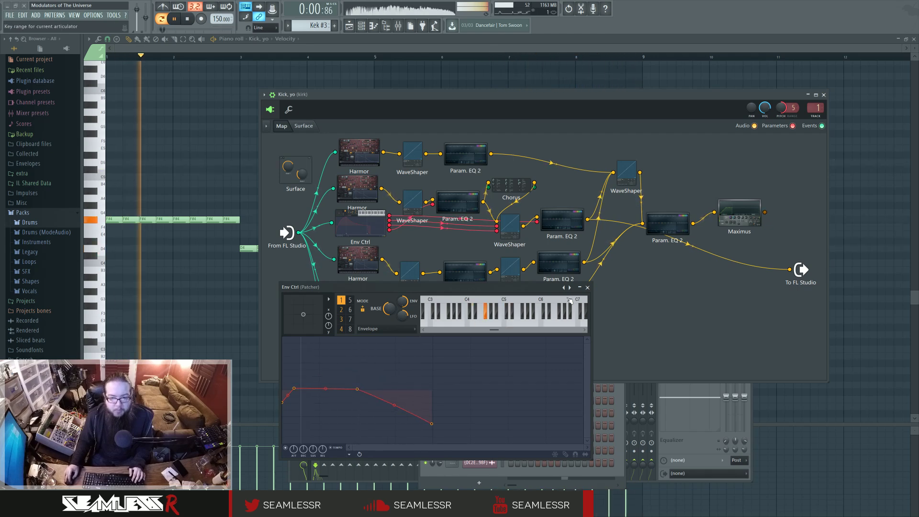
pyautogui.click(588, 288)
pyautogui.press('space')
pyautogui.moveTo(790, 269); pyautogui.dragTo(766, 251)
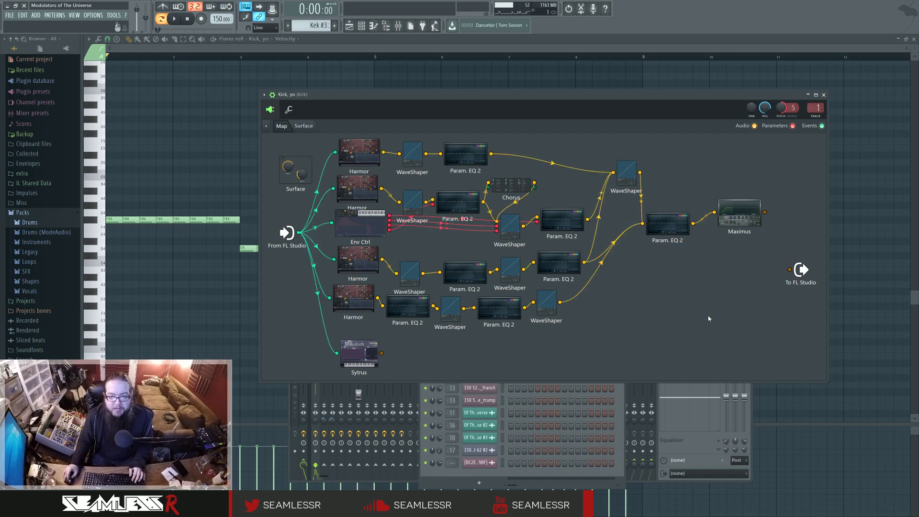
# - Inspect the transfer curve of the second layer's second WaveShaper and close it
pyautogui.moveTo(552, 222); pyautogui.dragTo(515, 233)
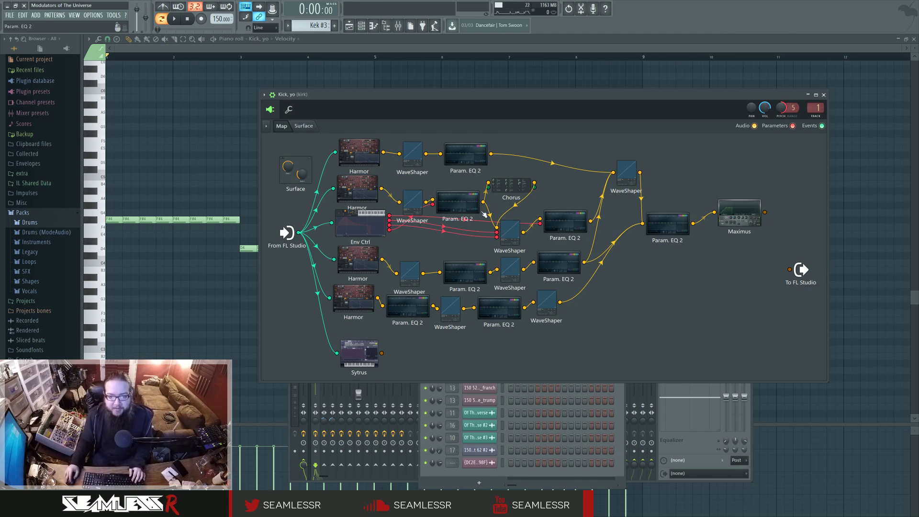
pyautogui.doubleClick(514, 231)
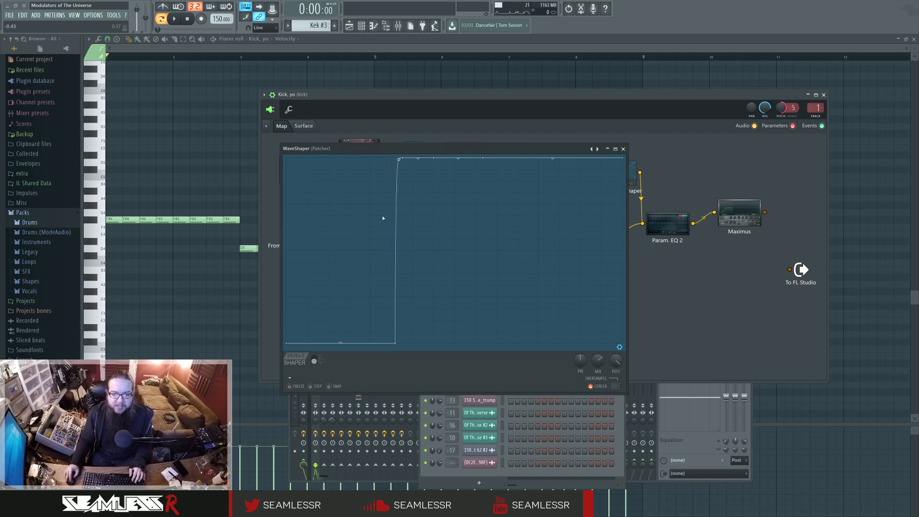
pyautogui.click(624, 149)
# - Compare a straight and a fast-rising first segment in articulator 3's envelope while auditioning the second layer's last Param. EQ 2, and unlink the output
pyautogui.doubleClick(359, 229)
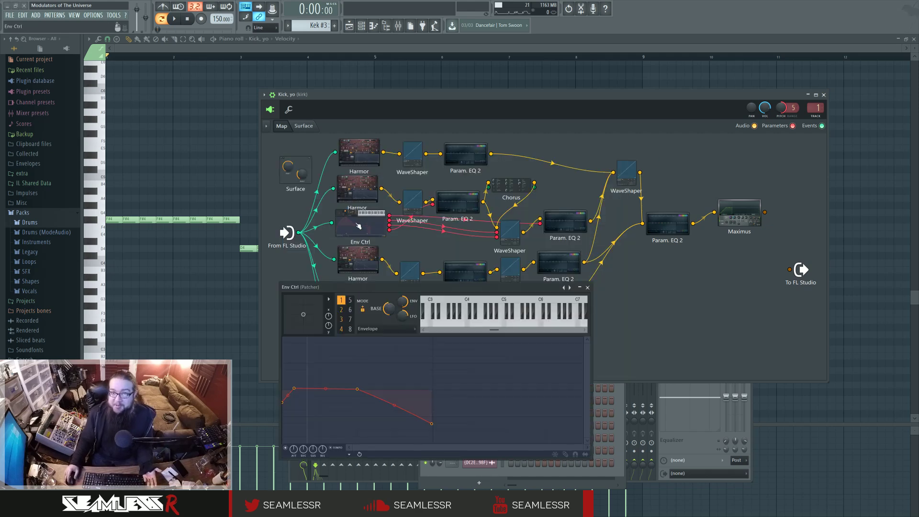
pyautogui.click(342, 319)
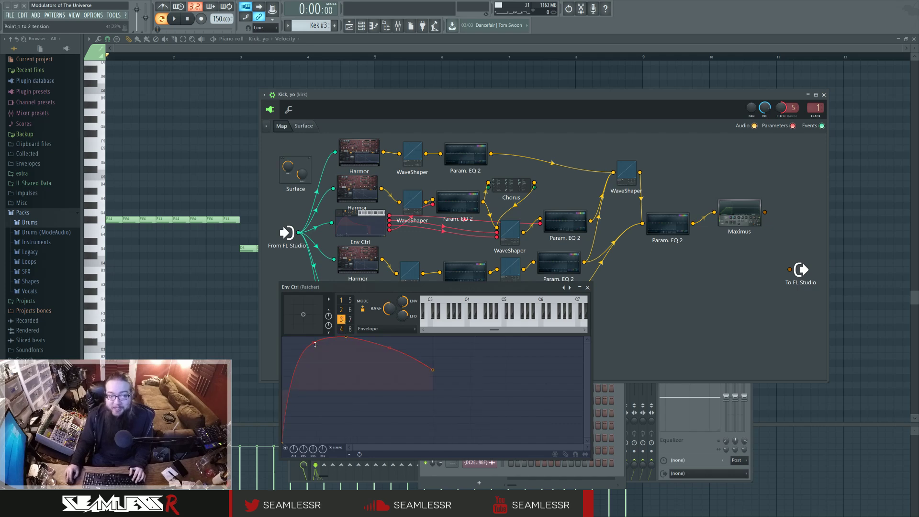
pyautogui.press('space')
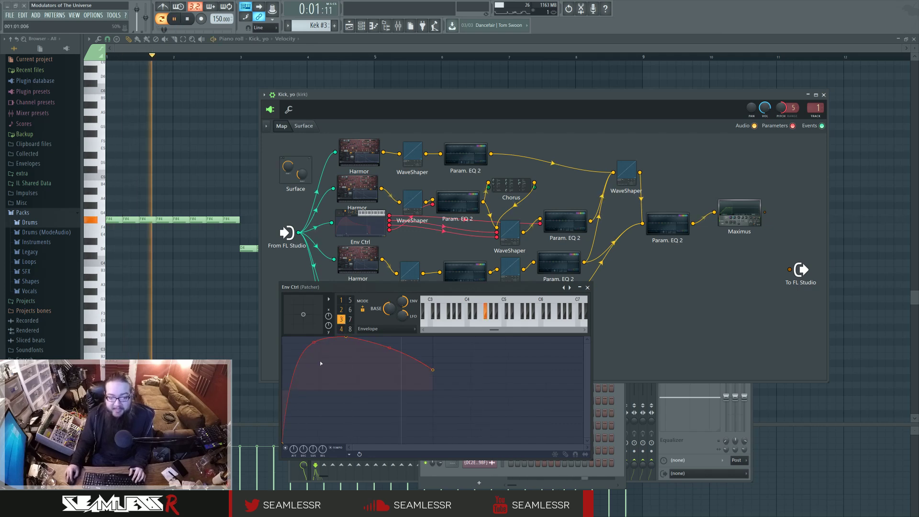
pyautogui.moveTo(314, 342); pyautogui.dragTo(314, 388)
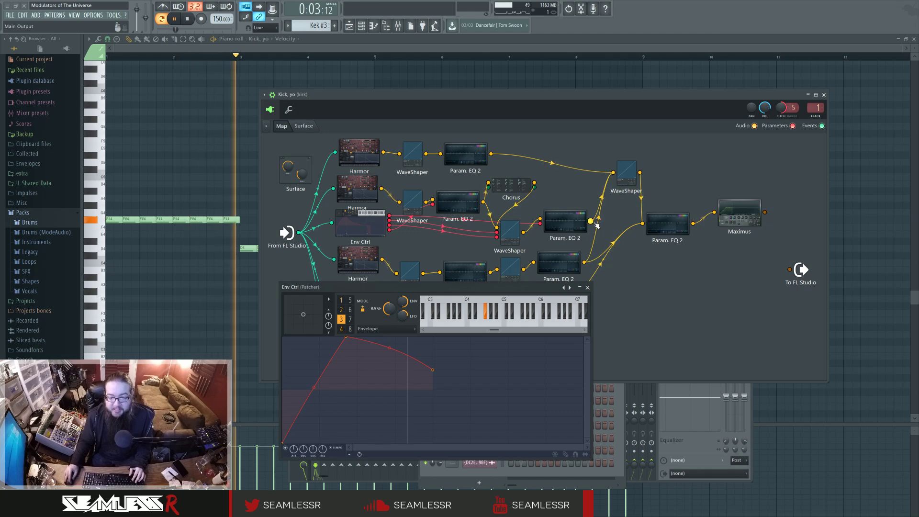
pyautogui.moveTo(591, 220); pyautogui.dragTo(790, 270)
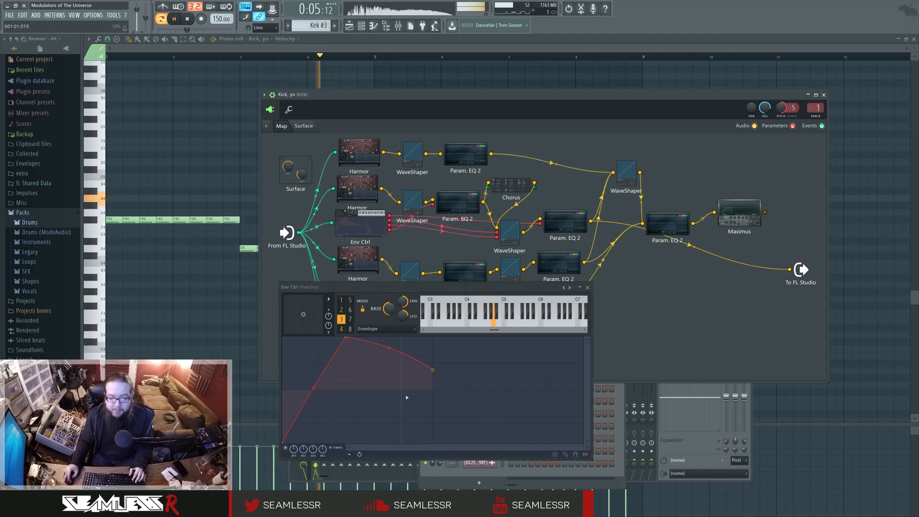
pyautogui.moveTo(311, 390); pyautogui.dragTo(313, 341)
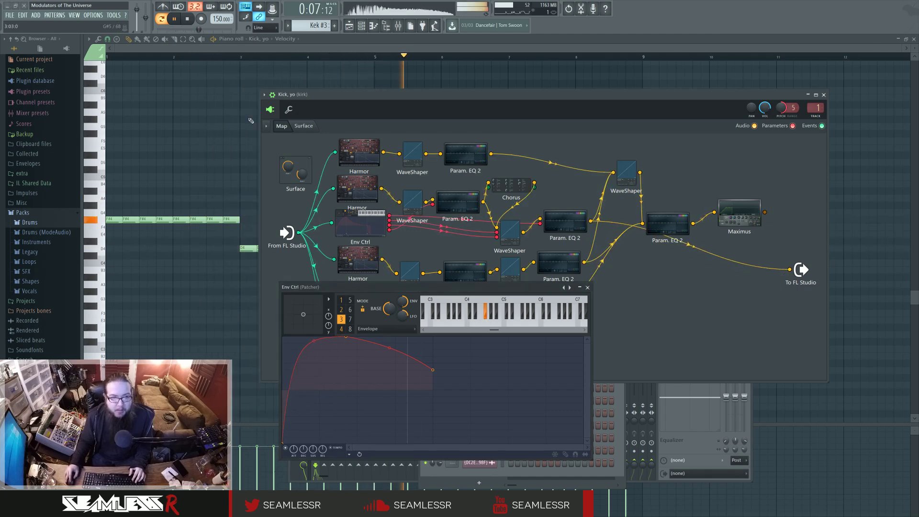
pyautogui.click(190, 19)
pyautogui.moveTo(789, 270); pyautogui.dragTo(743, 284)
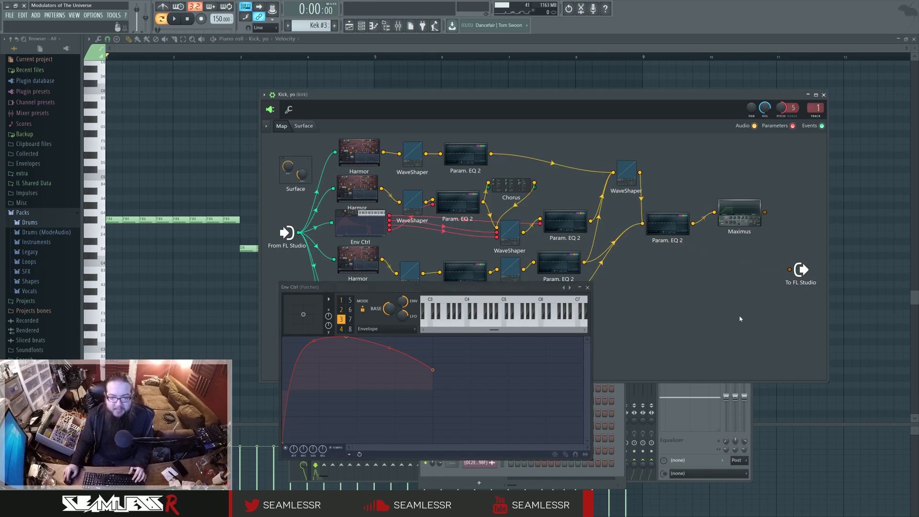
# - Examine articulator 4 in Env Ctrl while auditioning the second layer's last Param. EQ 2 at the output, and disconnect it again
pyautogui.moveTo(460, 206); pyautogui.dragTo(464, 207)
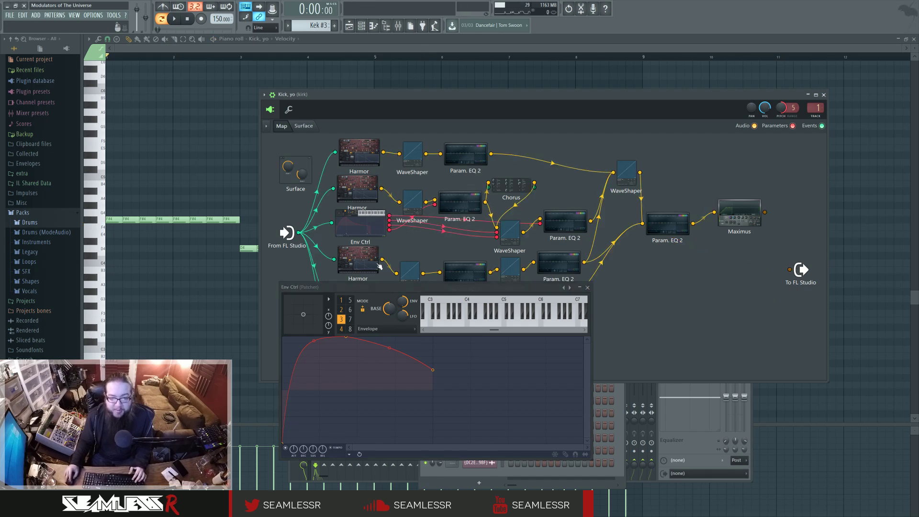
pyautogui.click(343, 329)
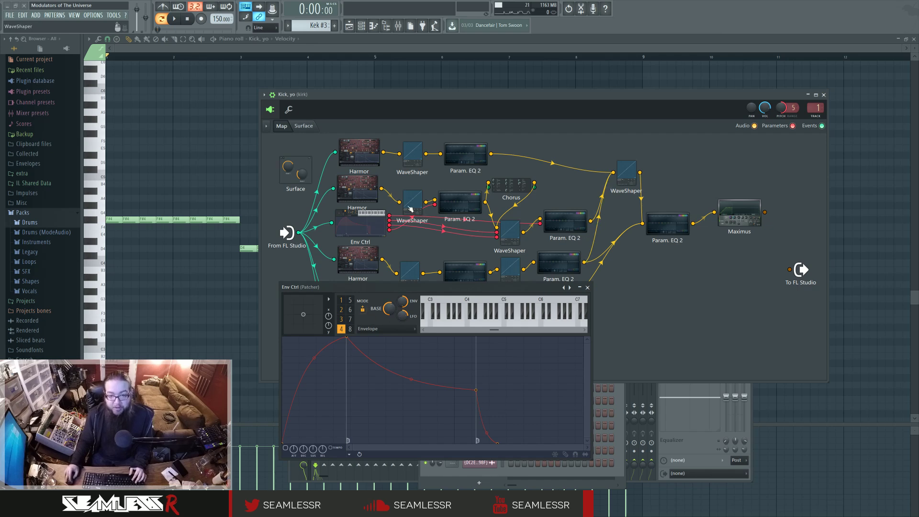
pyautogui.moveTo(597, 223); pyautogui.dragTo(689, 260)
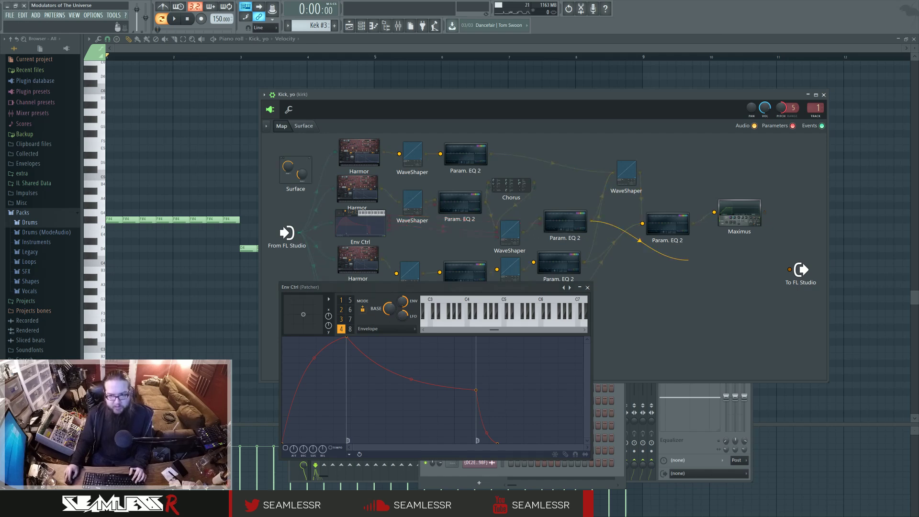
pyautogui.moveTo(771, 267); pyautogui.dragTo(790, 270)
pyautogui.press('space')
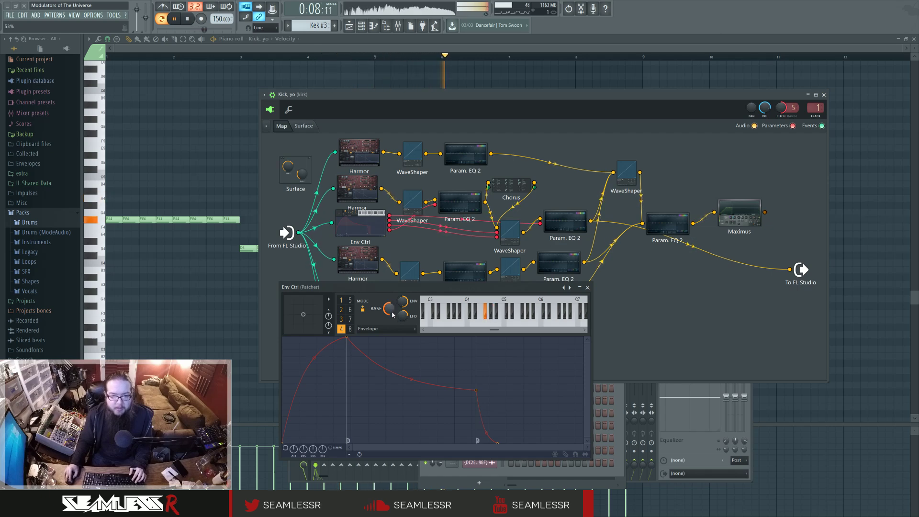
pyautogui.press('space')
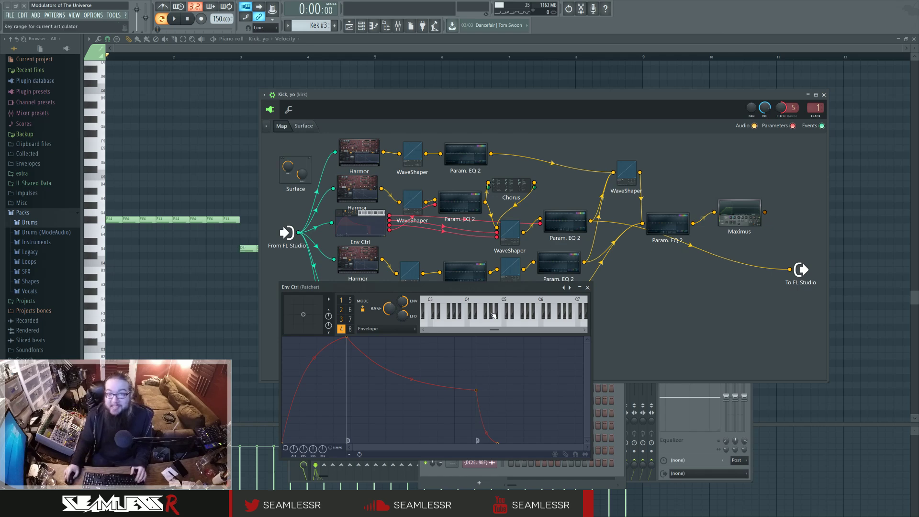
pyautogui.click(589, 288)
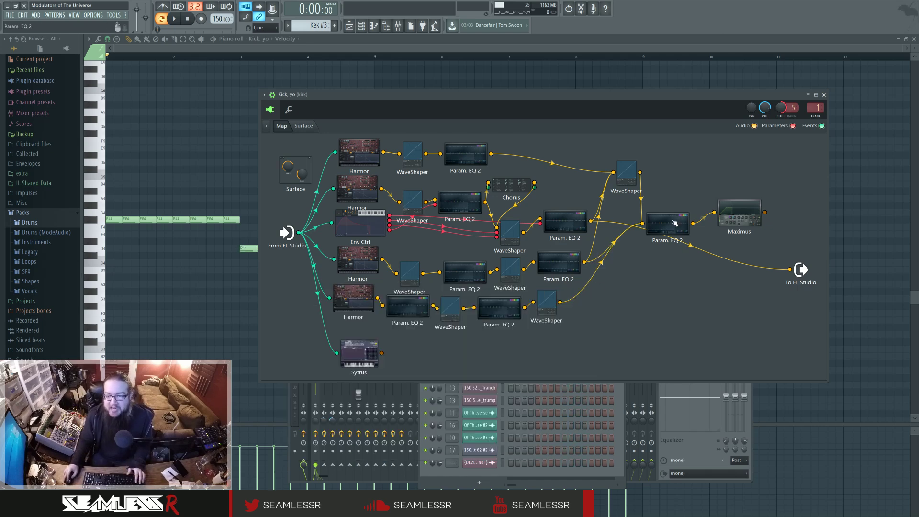
pyautogui.moveTo(675, 225); pyautogui.dragTo(680, 213)
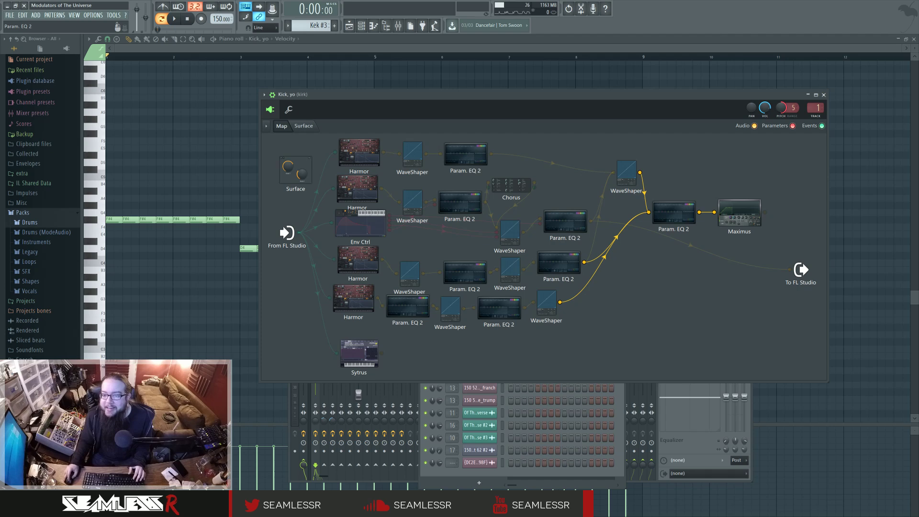
pyautogui.moveTo(789, 269); pyautogui.dragTo(762, 256)
# - Inspect the WaveShaper that merges the layers, audition it at the output with the pattern, and close it
pyautogui.click(628, 174)
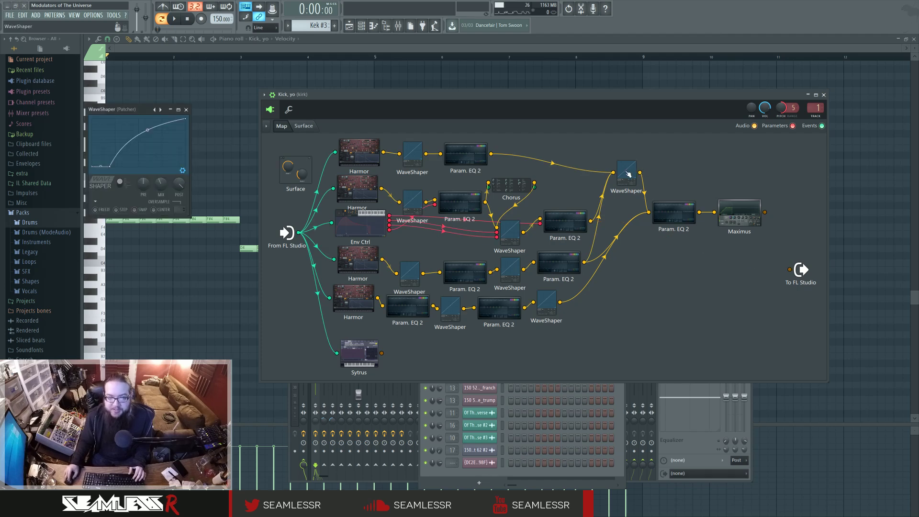
pyautogui.moveTo(640, 172); pyautogui.dragTo(761, 254)
pyautogui.press('space')
pyautogui.press('space')
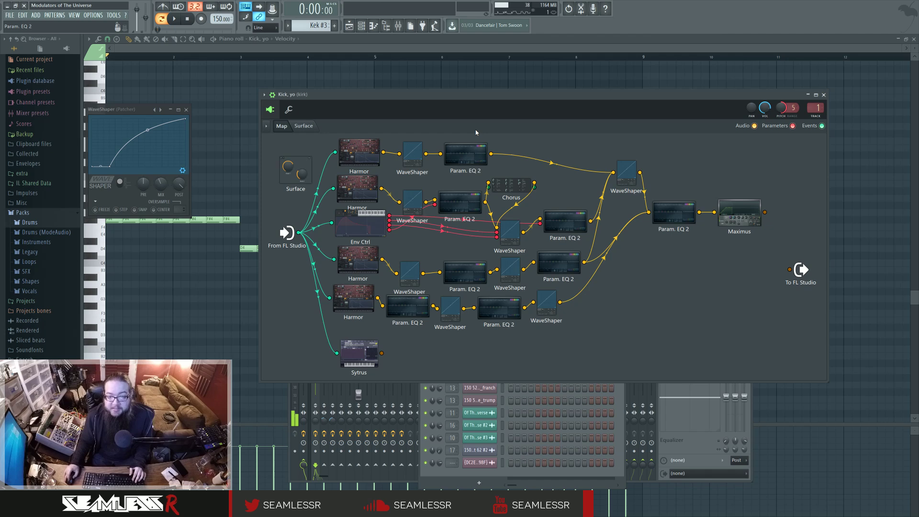
pyautogui.click(186, 110)
# - Rearrange the map by shifting the merging WaveShaper slightly down and the last Param. EQ 2 of the second and third layers slightly up
pyautogui.moveTo(614, 172); pyautogui.dragTo(613, 172)
pyautogui.moveTo(623, 176); pyautogui.dragTo(628, 182)
pyautogui.moveTo(566, 223); pyautogui.dragTo(566, 210)
pyautogui.moveTo(564, 259); pyautogui.dragTo(564, 253)
pyautogui.moveTo(565, 211); pyautogui.dragTo(564, 207)
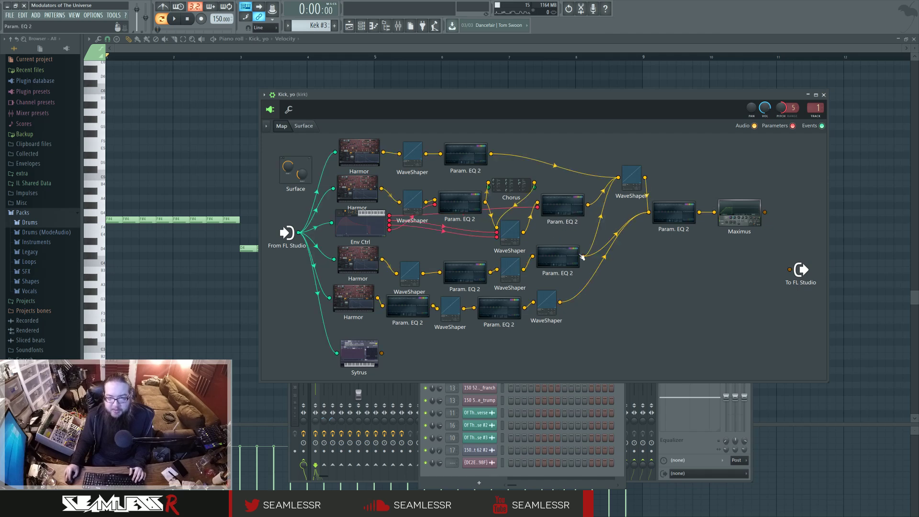
pyautogui.moveTo(566, 255); pyautogui.dragTo(564, 255)
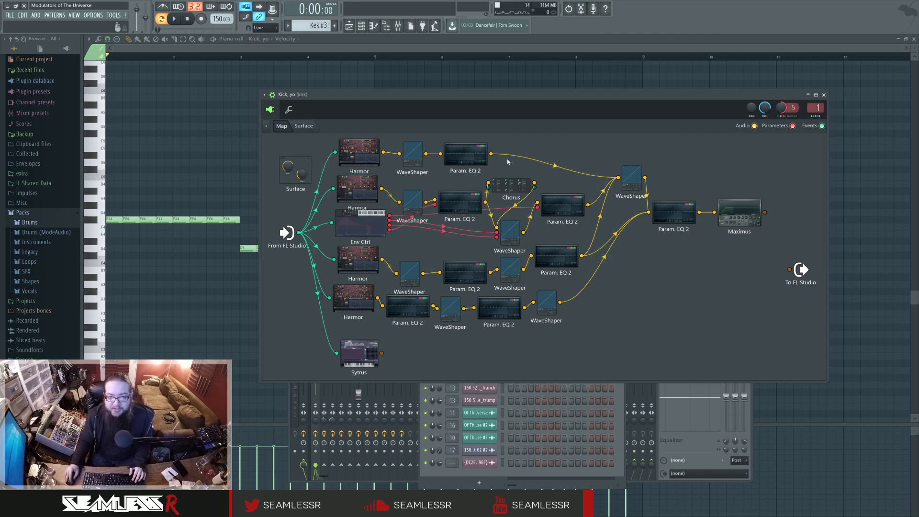
# - Audition the first layer's Param. EQ 2 and the third layer's last Param. EQ 2 separately at the output, disconnecting each
pyautogui.moveTo(490, 154); pyautogui.dragTo(747, 273)
pyautogui.press('space')
pyautogui.press('space')
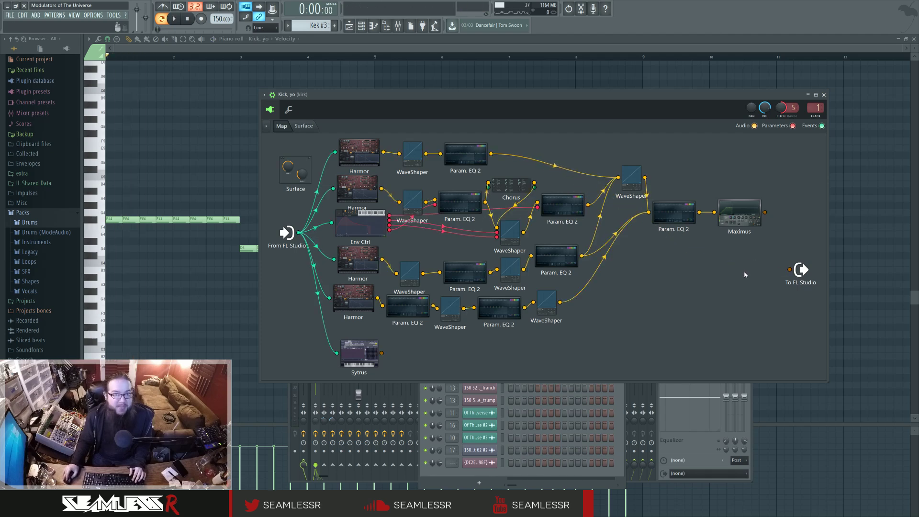
pyautogui.moveTo(579, 258); pyautogui.dragTo(728, 273)
pyautogui.press('space')
pyautogui.press('space')
# - Route the third layer's Harmor straight to the output, audition the pattern, and remove the link
pyautogui.moveTo(388, 262); pyautogui.dragTo(788, 269)
pyautogui.press('space')
pyautogui.press('space')
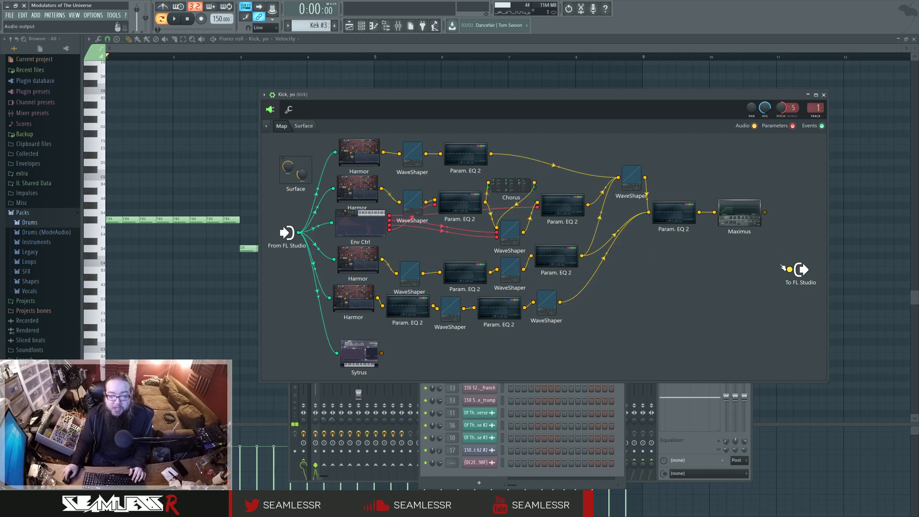
# - Inspect the third layer's first WaveShaper and first Param. EQ 2, and close the equalizer
pyautogui.click(409, 277)
pyautogui.click(452, 273)
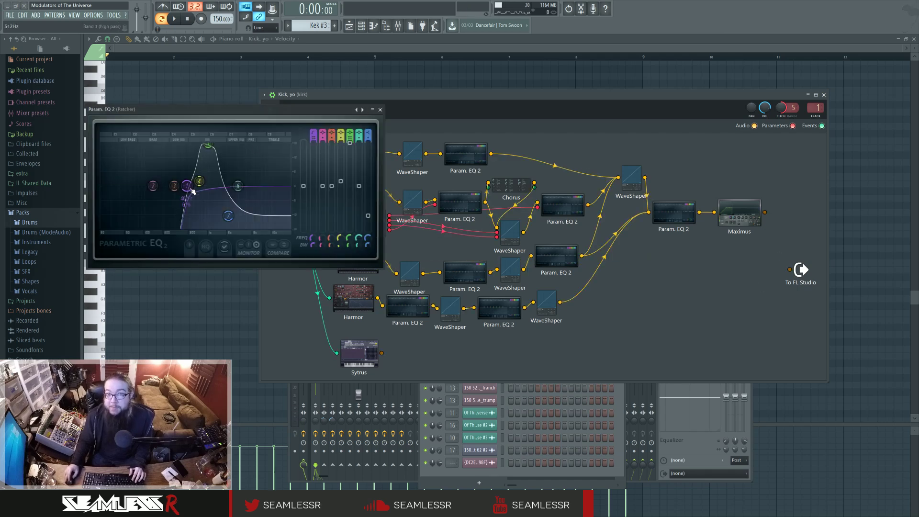
pyautogui.click(381, 109)
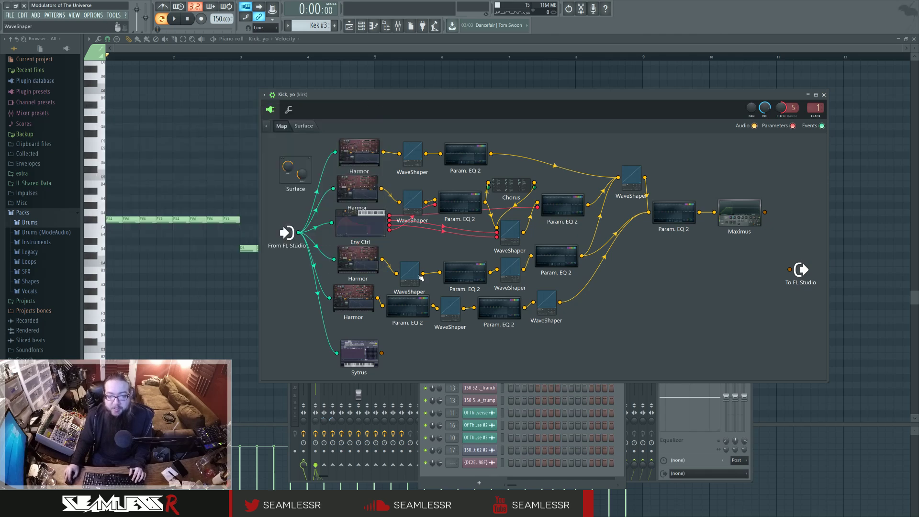
# - Audition the third layer's WaveShaper and first Param. EQ 2 one at a time at the output, disconnecting each
pyautogui.moveTo(523, 269); pyautogui.dragTo(759, 255)
pyautogui.press('space')
pyautogui.press('space')
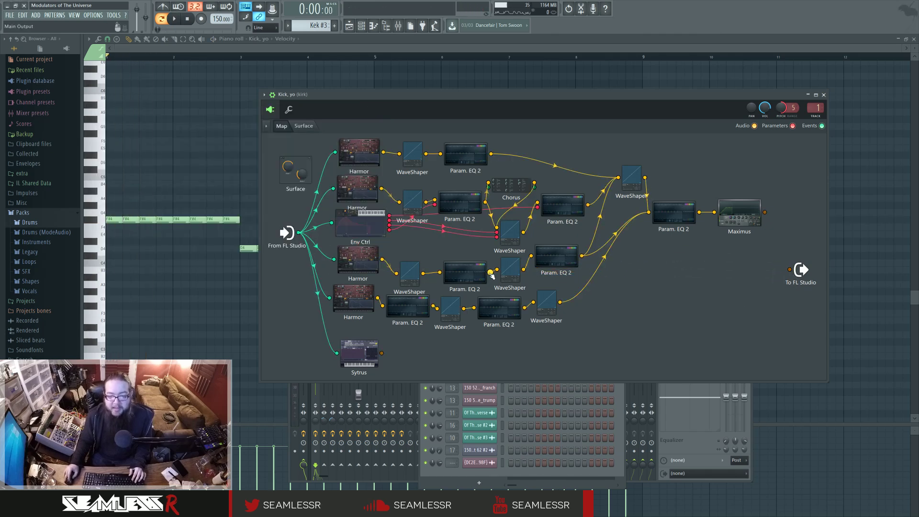
pyautogui.moveTo(491, 273); pyautogui.dragTo(718, 287)
pyautogui.press('space')
pyautogui.press('space')
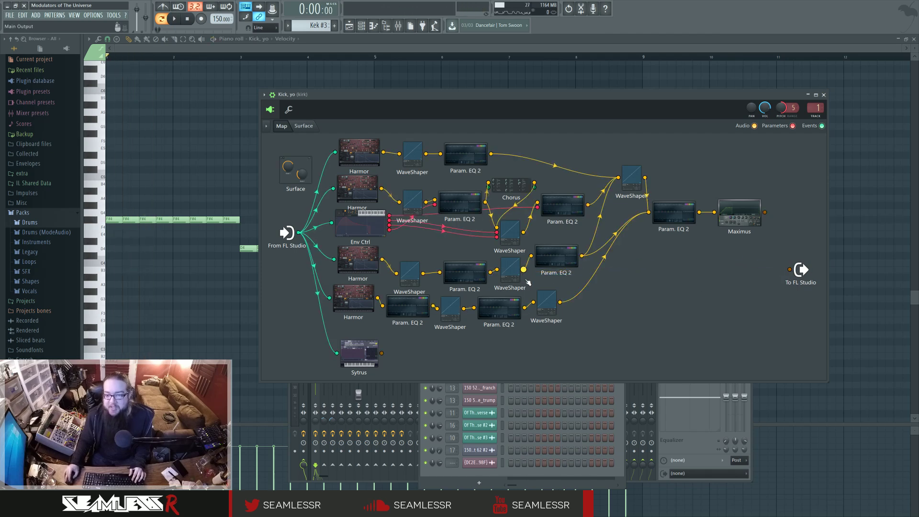
# - Route the third layer's second WaveShaper to the output, and open it to inspect its curve before closing it
pyautogui.moveTo(524, 271); pyautogui.dragTo(791, 270)
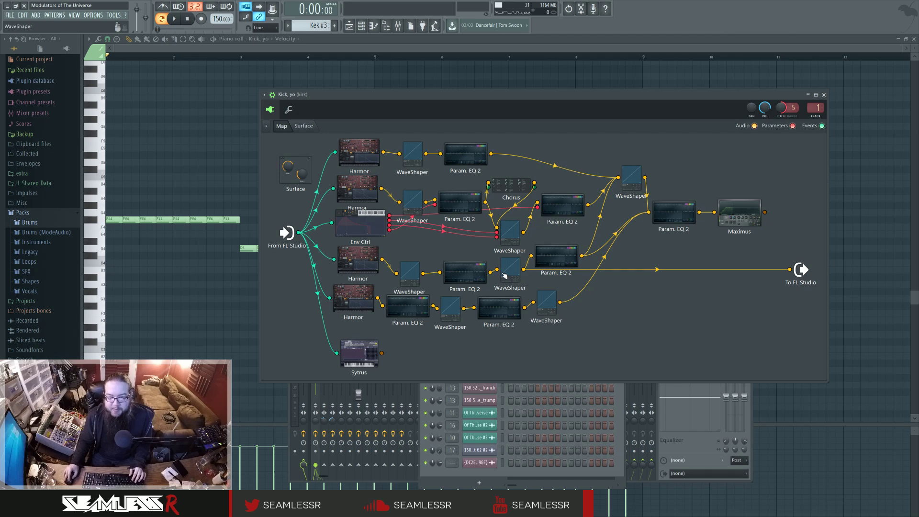
pyautogui.click(508, 271)
pyautogui.click(180, 111)
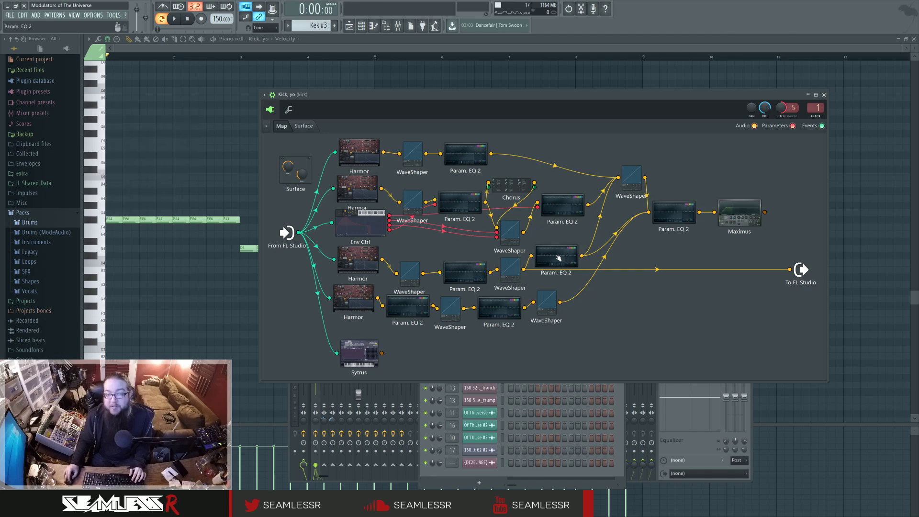
# - Audition and disconnect the third layer's second WaveShaper, and inspect the curves of that layer's two Param. EQ 2 modules
pyautogui.press('space')
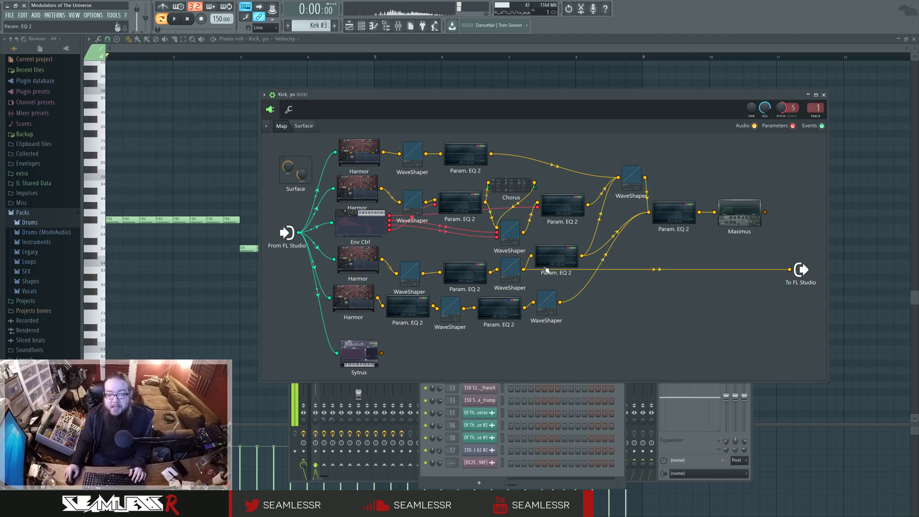
pyautogui.moveTo(791, 270); pyautogui.dragTo(747, 271)
pyautogui.click(475, 271)
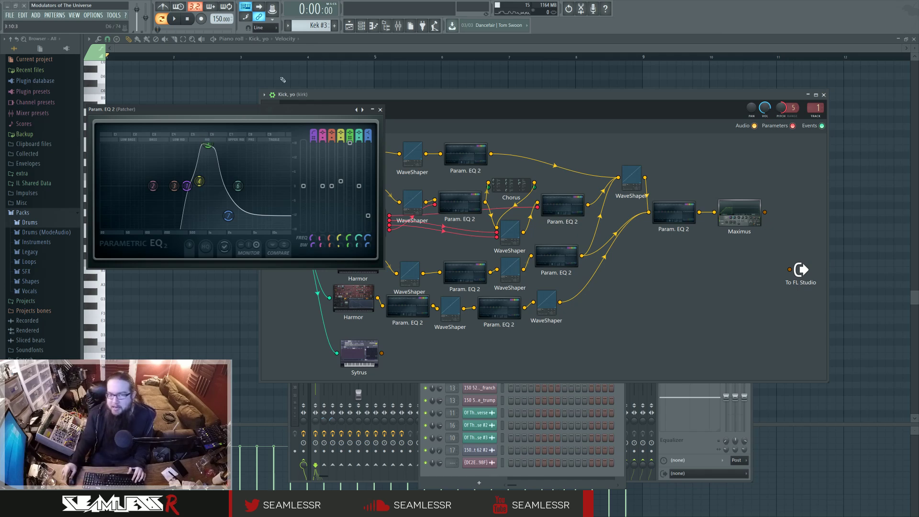
pyautogui.click(380, 109)
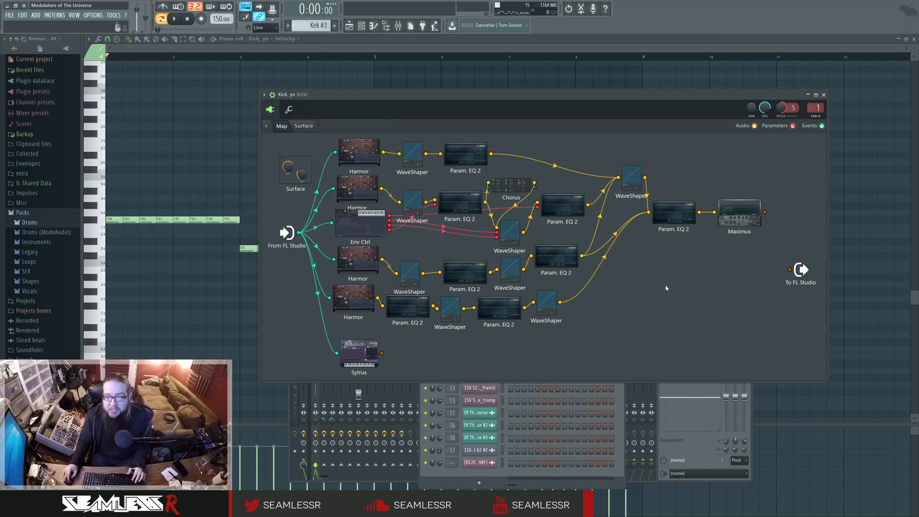
pyautogui.doubleClick(565, 254)
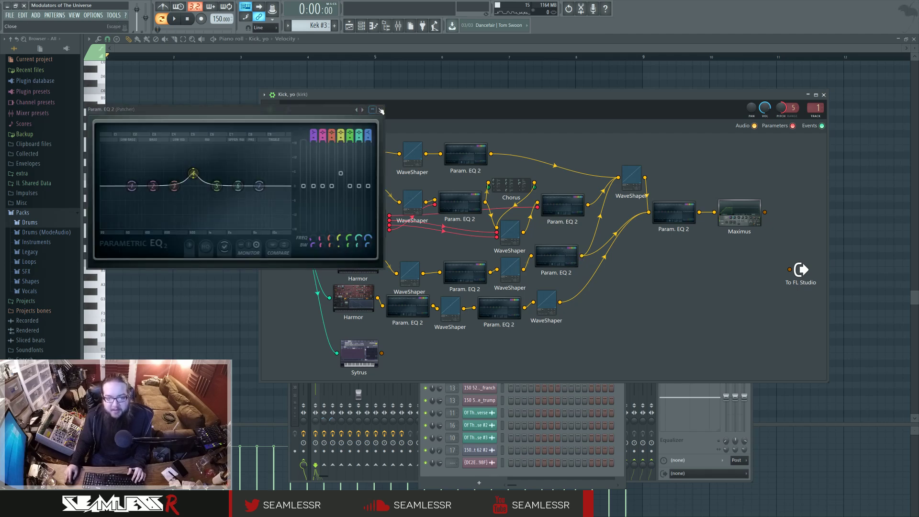
pyautogui.click(381, 111)
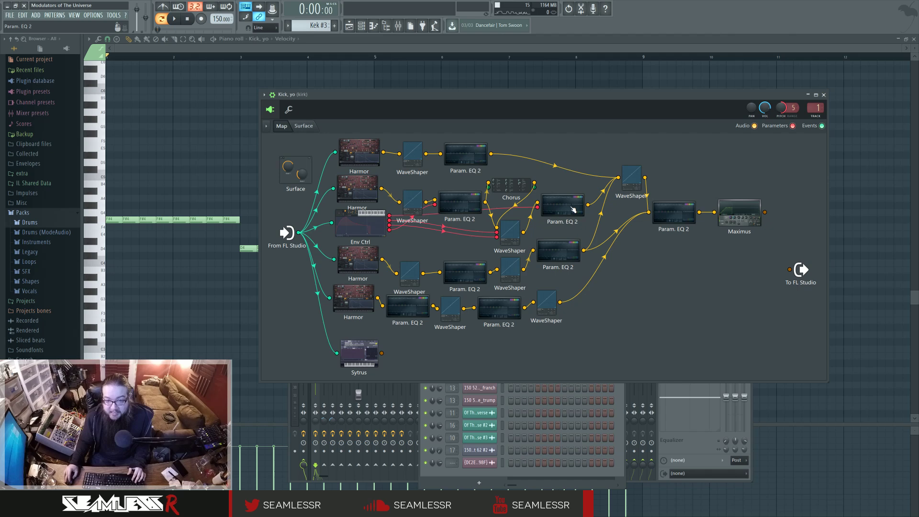
# - Audition the third layer's processed signal at the output, disconnect it, and check the Param. EQ 2 feeding Maximus
pyautogui.moveTo(645, 178); pyautogui.dragTo(709, 272)
pyautogui.press('space')
pyautogui.press('space')
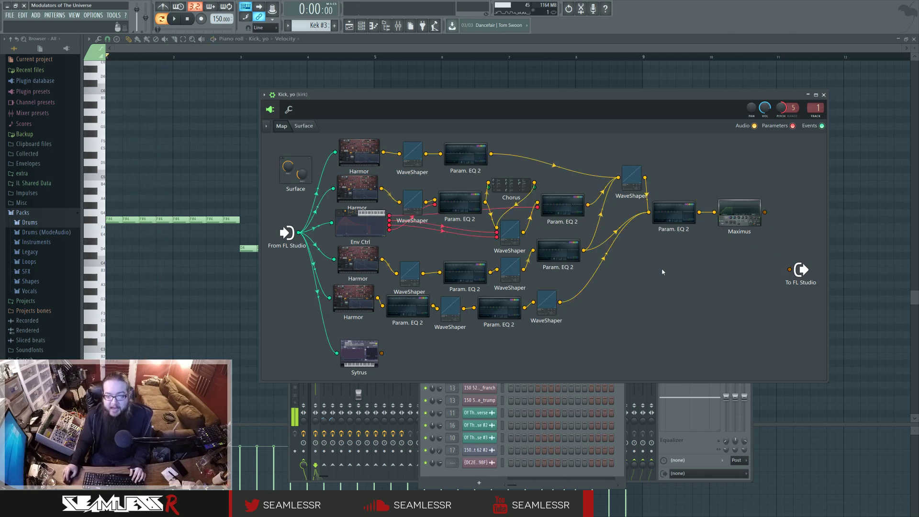
pyautogui.moveTo(570, 251); pyautogui.dragTo(571, 249)
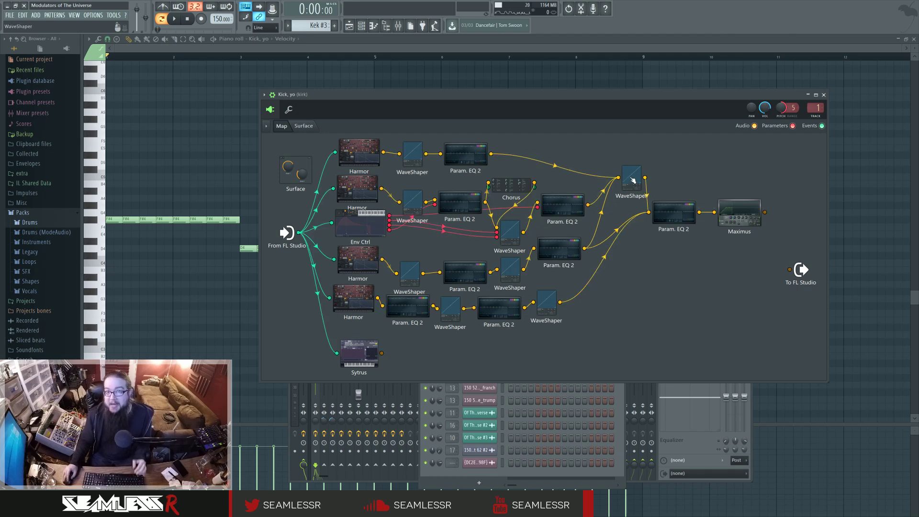
pyautogui.click(671, 216)
pyautogui.click(381, 110)
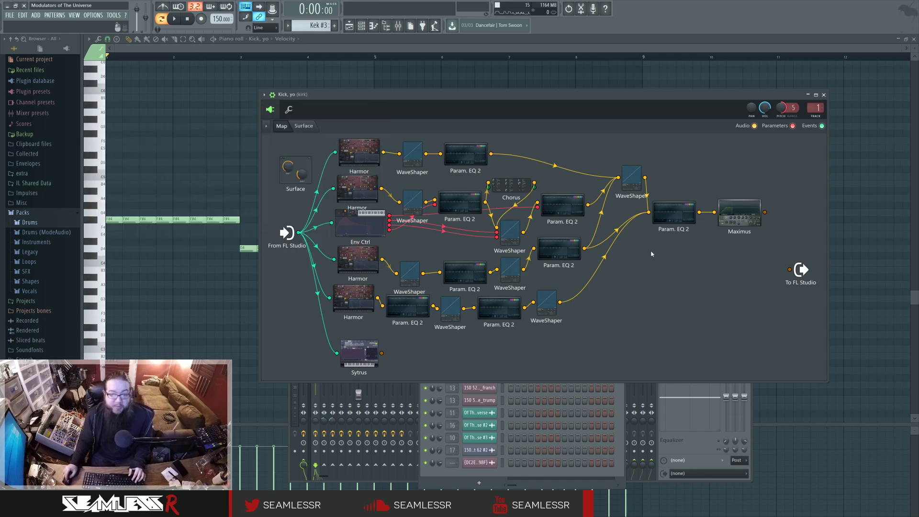
# - Route the fourth layer's final WaveShaper to the output, audition the pattern, and remove the link
pyautogui.moveTo(560, 303); pyautogui.dragTo(790, 269)
pyautogui.press('space')
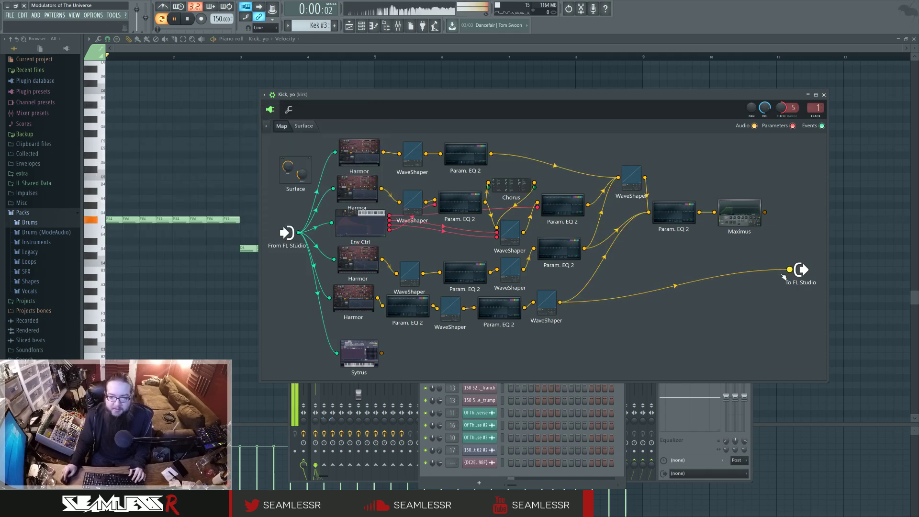
pyautogui.press('space')
pyautogui.click(676, 286)
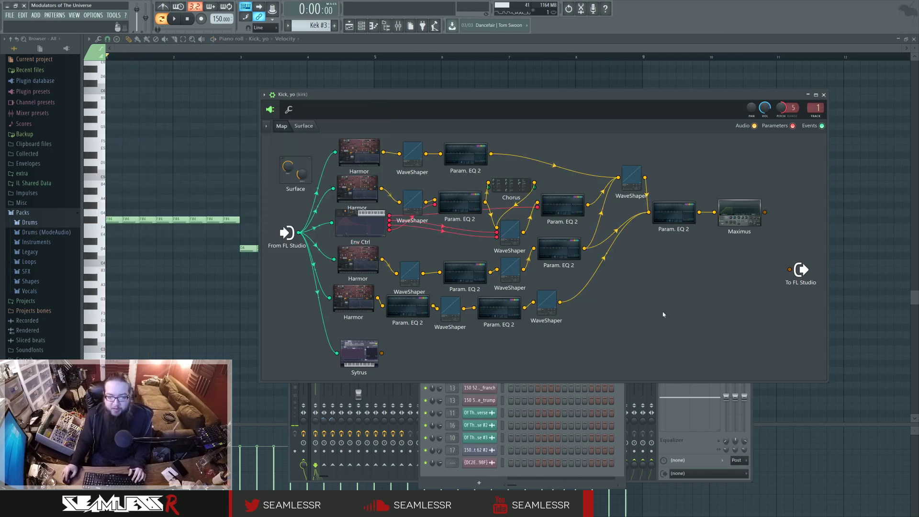
# - Look at the fourth layer's Harmor, audition it directly at the output, and remove the link
pyautogui.click(367, 307)
pyautogui.click(576, 110)
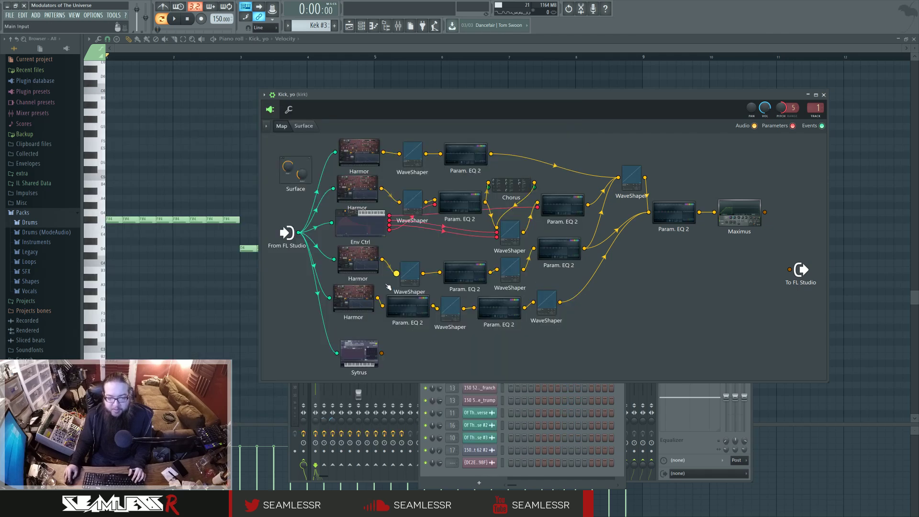
pyautogui.moveTo(378, 298); pyautogui.dragTo(790, 270)
pyautogui.press('space')
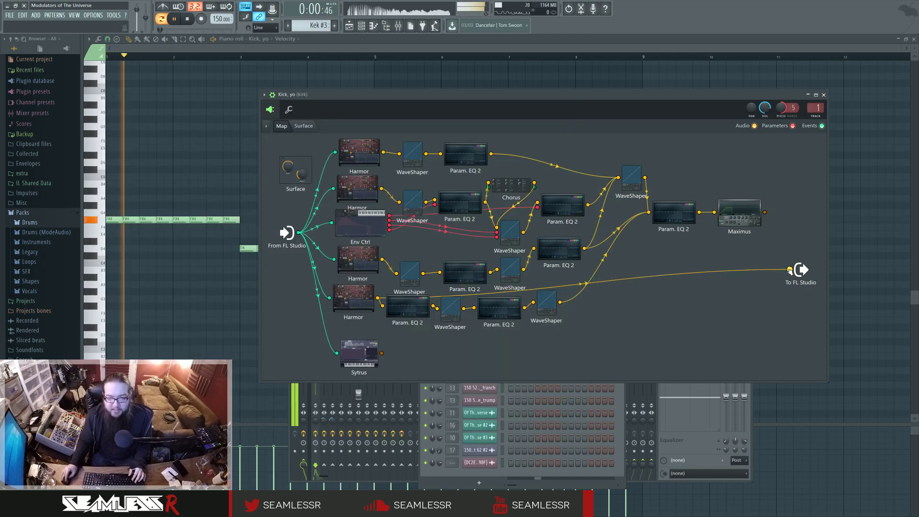
pyautogui.press('space')
pyautogui.click(670, 275)
# - Inspect the fourth layer's two Param. EQ 2 modules and last WaveShaper, comparing them with the third layer's first Param. EQ 2
pyautogui.click(410, 307)
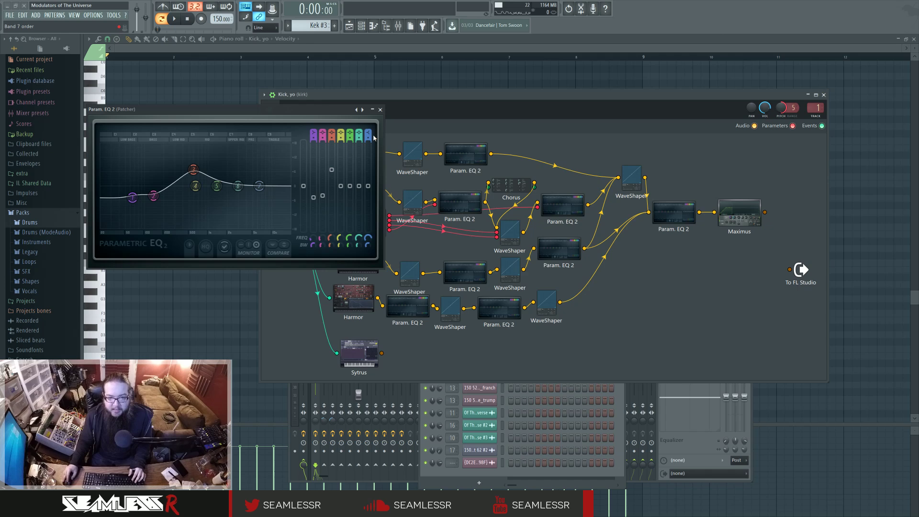
pyautogui.click(380, 110)
pyautogui.click(504, 311)
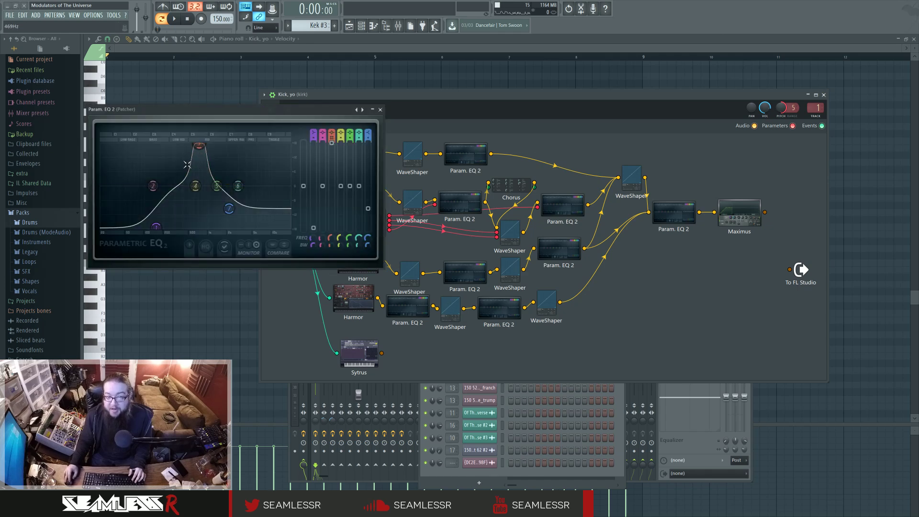
pyautogui.click(381, 110)
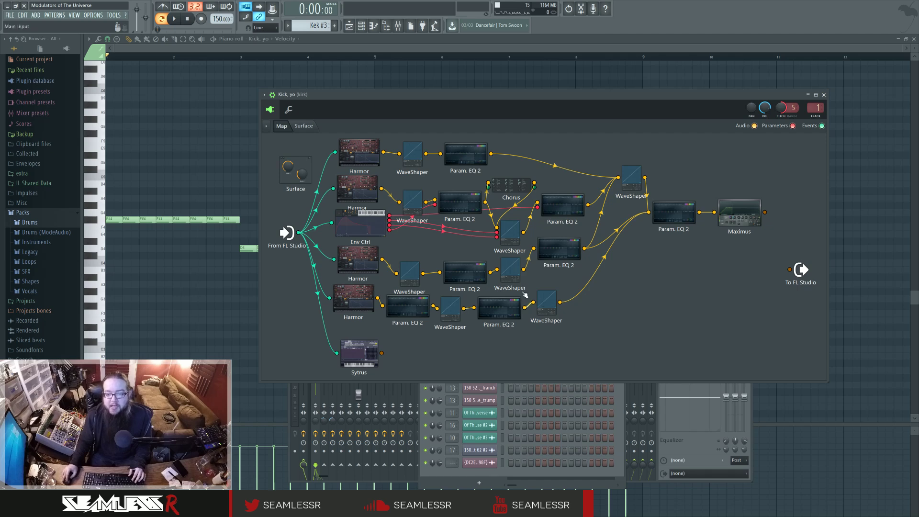
pyautogui.click(460, 270)
pyautogui.click(380, 110)
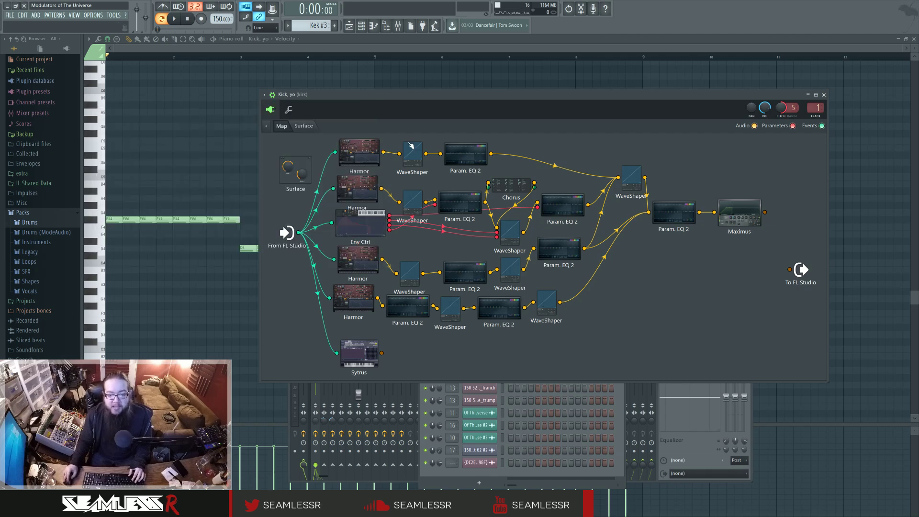
pyautogui.click(547, 303)
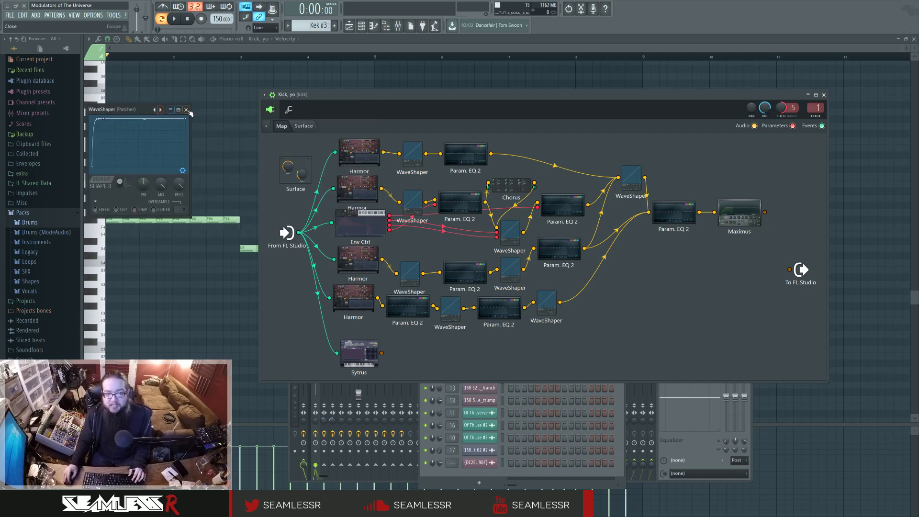
pyautogui.click(187, 110)
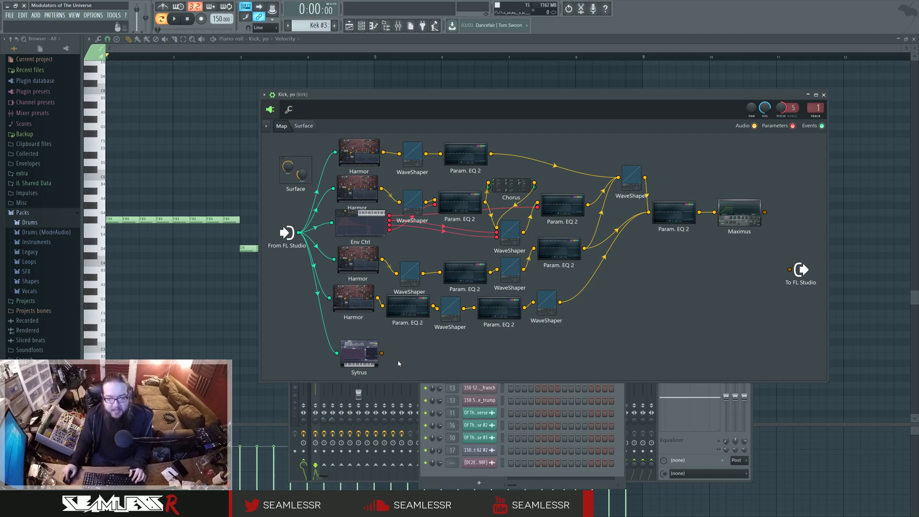
# - Audition Sytrus alone at the output, inspect its settings, and disconnect and close it
pyautogui.moveTo(383, 354); pyautogui.dragTo(786, 279)
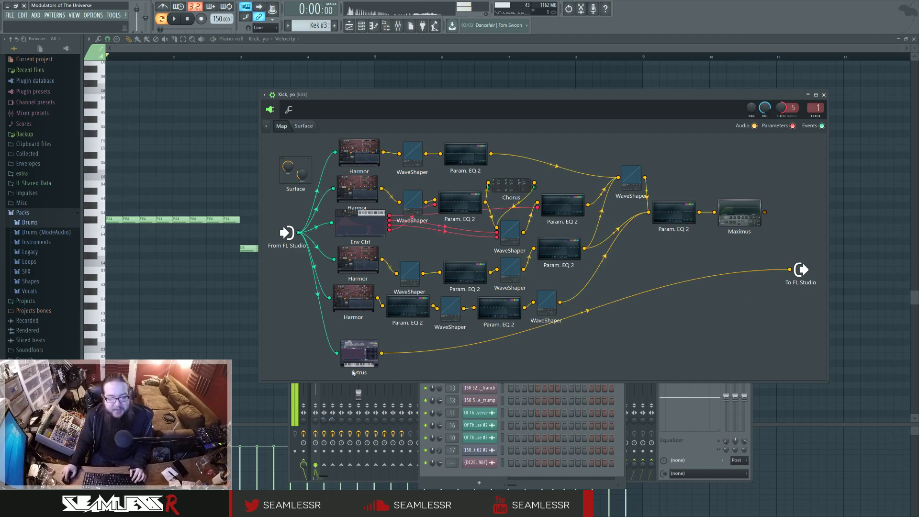
pyautogui.click(357, 353)
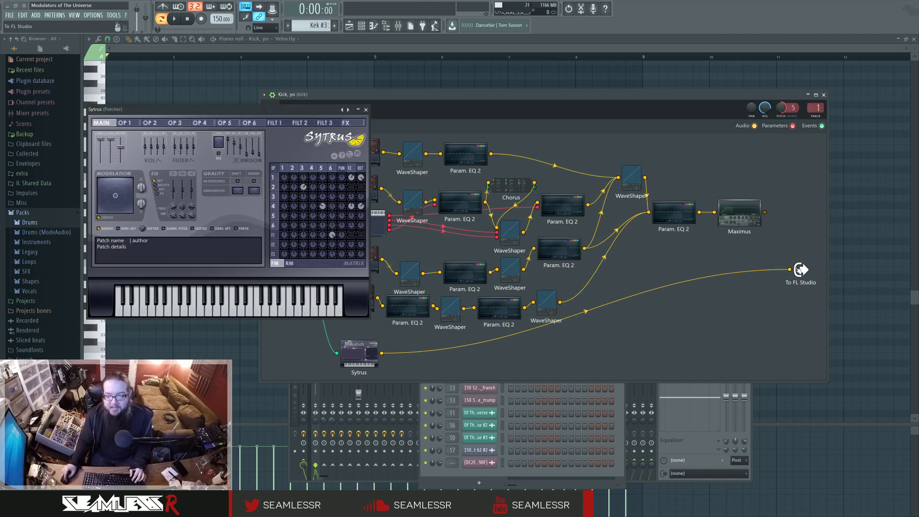
pyautogui.moveTo(790, 270); pyautogui.dragTo(719, 313)
pyautogui.click(350, 111)
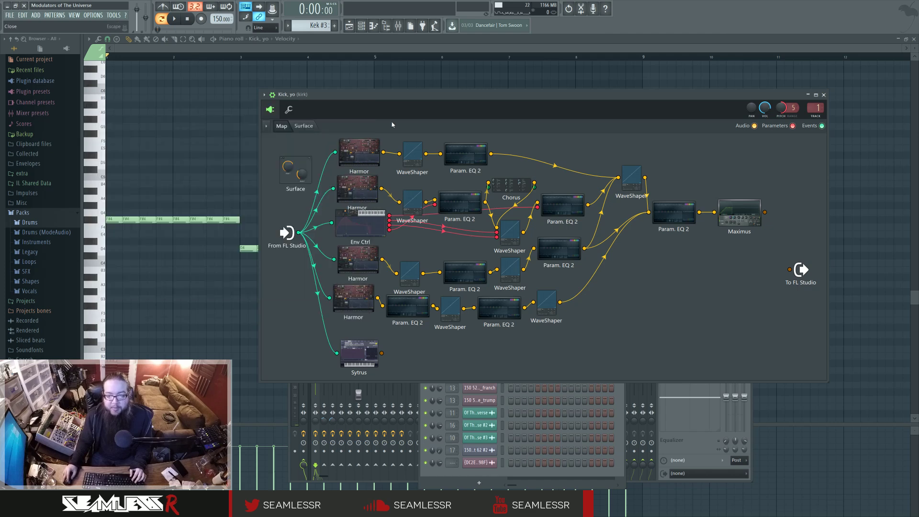
# - Reconnect Maximus to the Patcher output and play the combined Harmor layers
pyautogui.moveTo(765, 215); pyautogui.dragTo(788, 269)
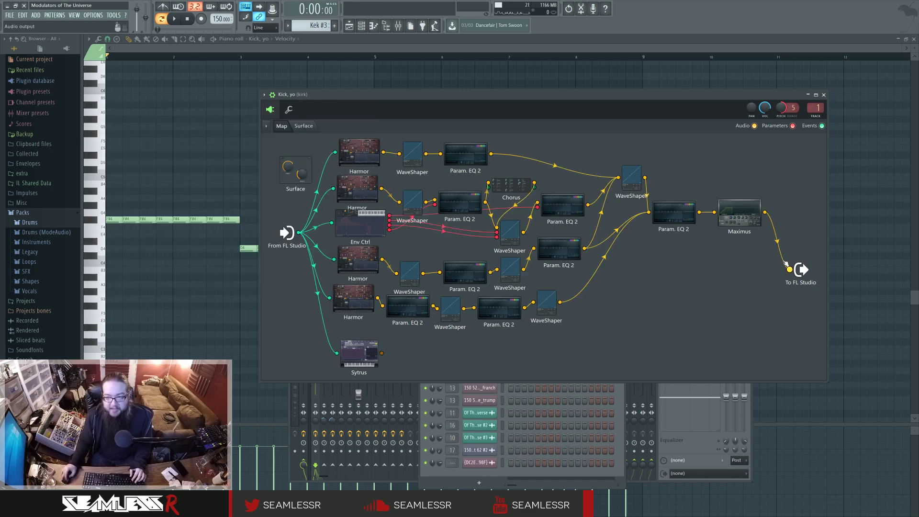
pyautogui.press('space')
pyautogui.press('space')
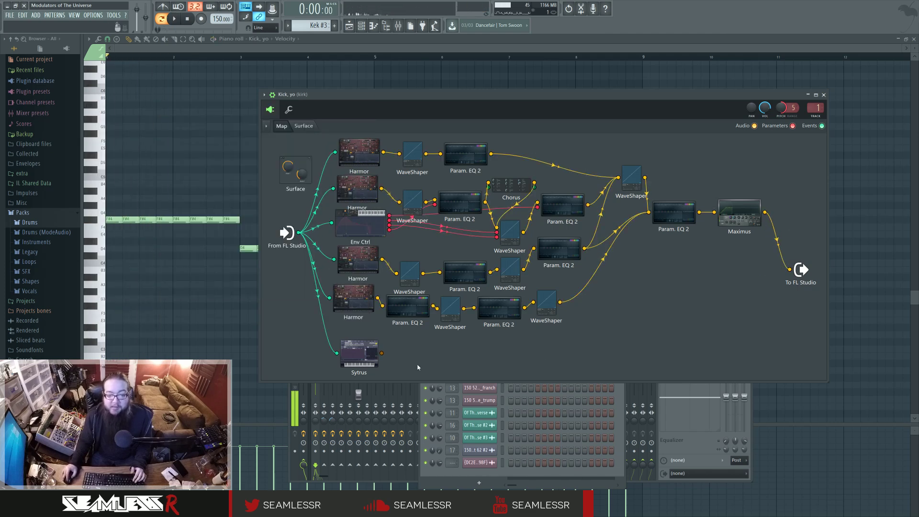
# - Connect Sytrus directly to the Patcher output alongside Maximus and play the complete kick
pyautogui.moveTo(382, 353); pyautogui.dragTo(790, 269)
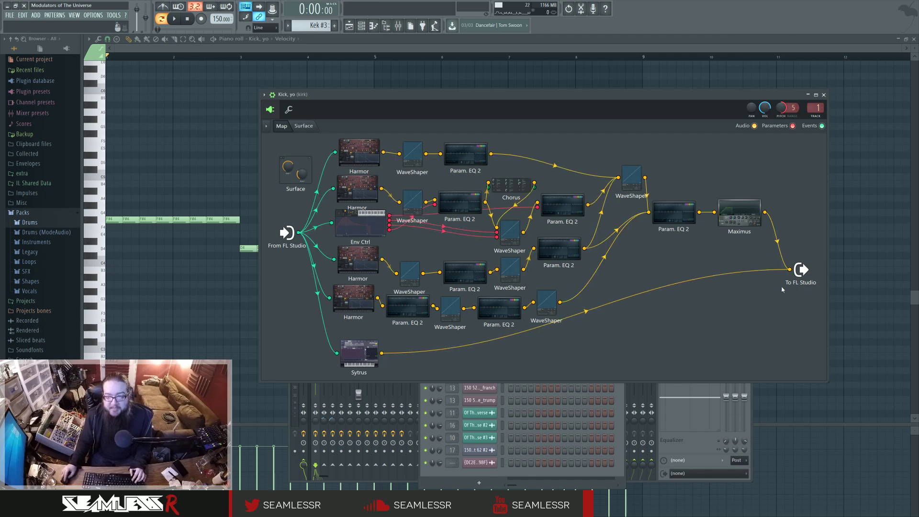
pyautogui.press('space')
pyautogui.press('space')
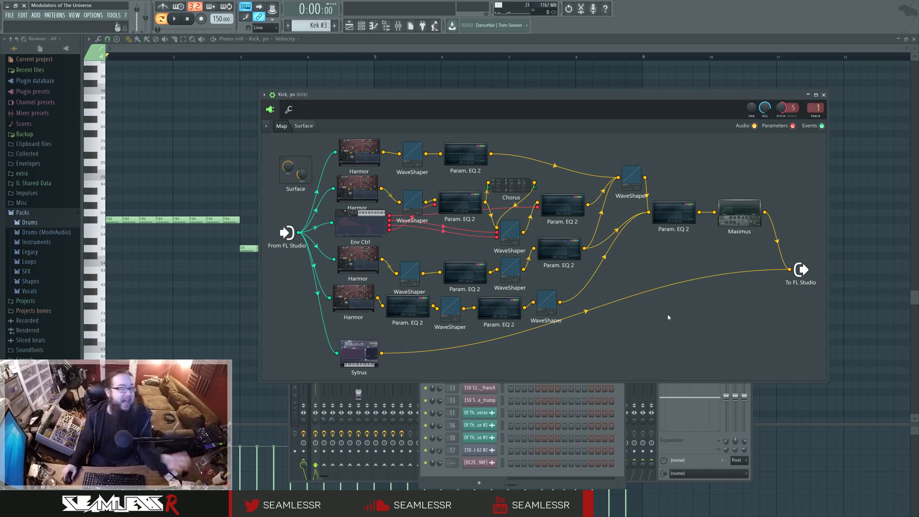
# - Close the kick patch and bring up the Of The Universe #2 vocal clips in the playlist
pyautogui.click(825, 95)
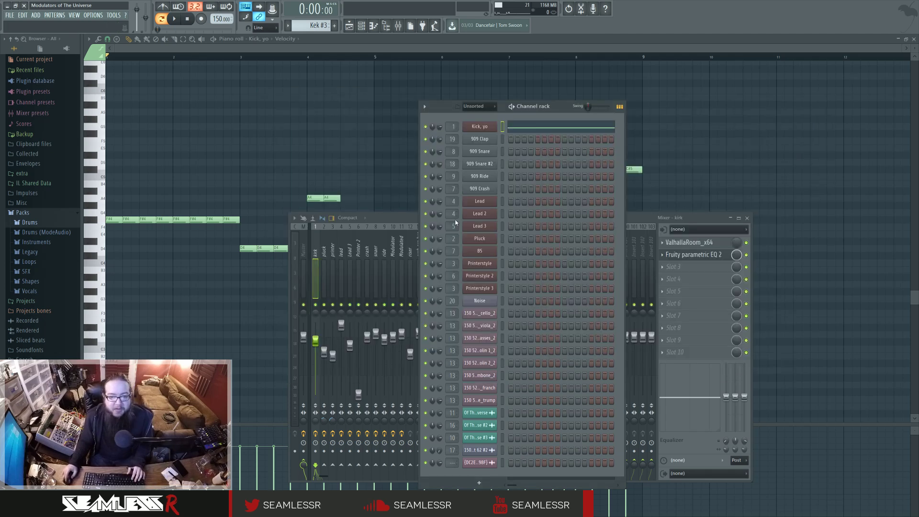
pyautogui.moveTo(556, 105)
pyautogui.mouseDown()
pyautogui.moveTo(561, 115)
pyautogui.moveTo(570, 105)
pyautogui.mouseUp()
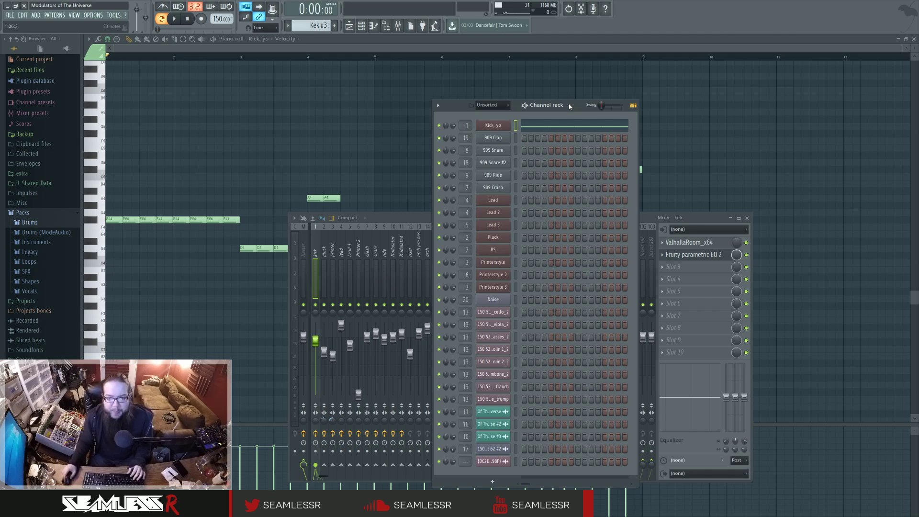
pyautogui.click(349, 25)
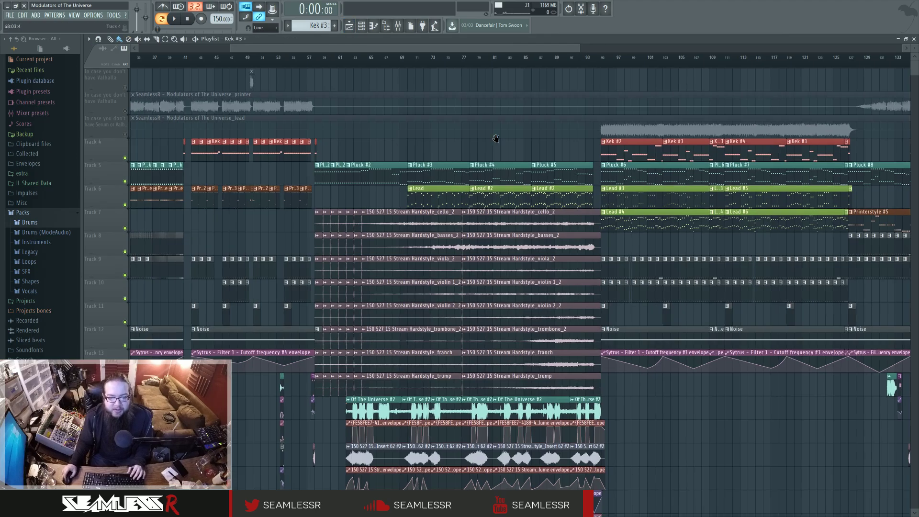
pyautogui.moveTo(496, 139); pyautogui.dragTo(511, 142)
pyautogui.scroll(-1, 487, 164)
pyautogui.scroll(-3, 553, 201)
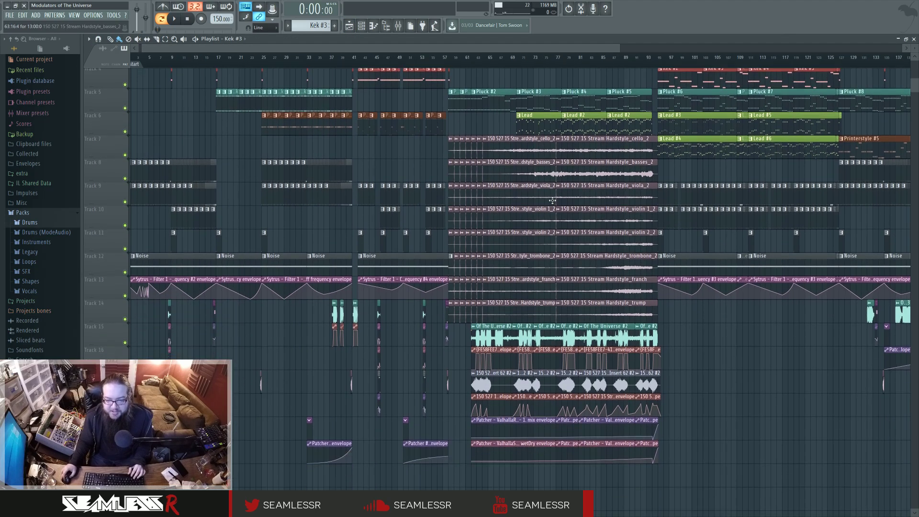
pyautogui.scroll(-3, 552, 201)
pyautogui.scroll(5, 564, 337)
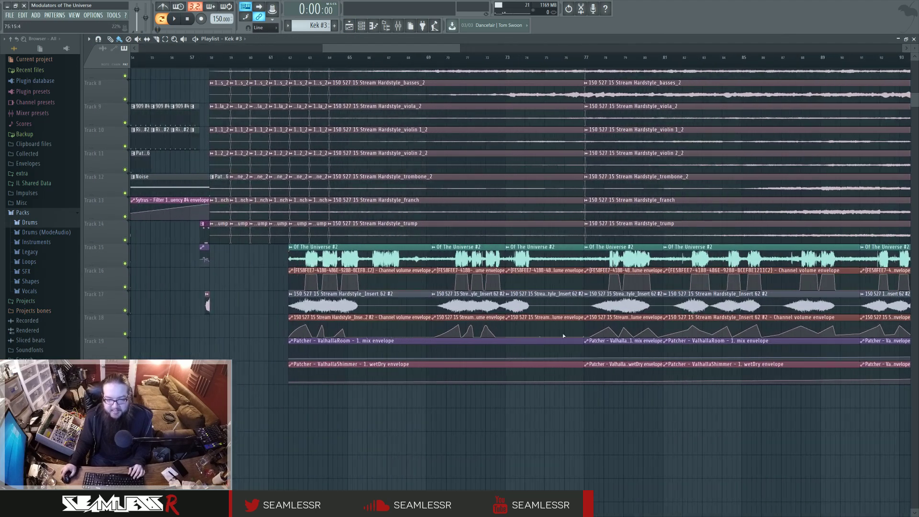
# - Play the song from the start of the first Of The Universe #2 clip, and stop after the opening vocal phrase
pyautogui.click(293, 58)
pyautogui.press('space')
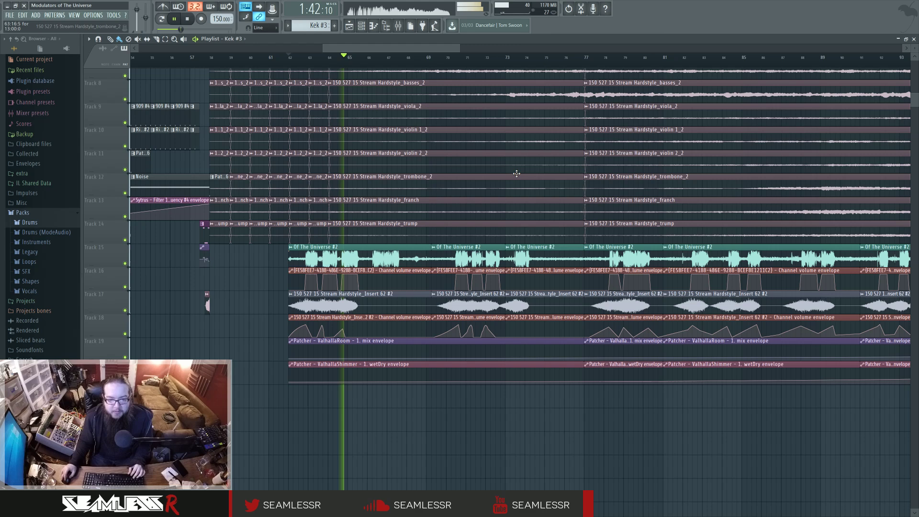
pyautogui.press('space')
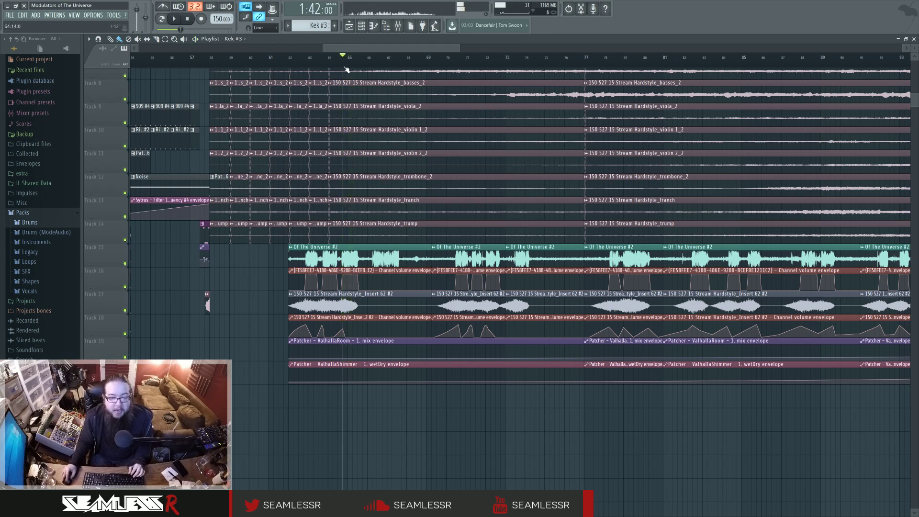
# - Open the Of The Universe #2 clip's channel settings, preview its sample, and display its mixer track
pyautogui.doubleClick(316, 254)
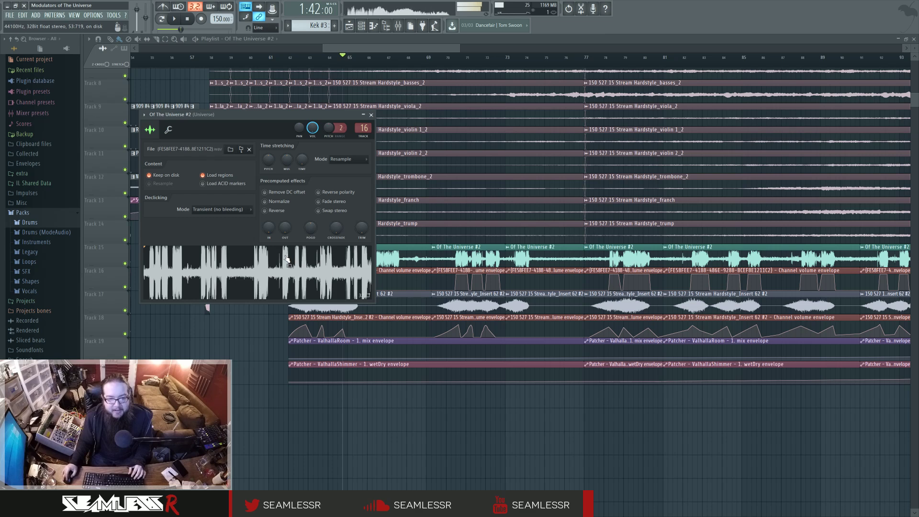
pyautogui.press('space')
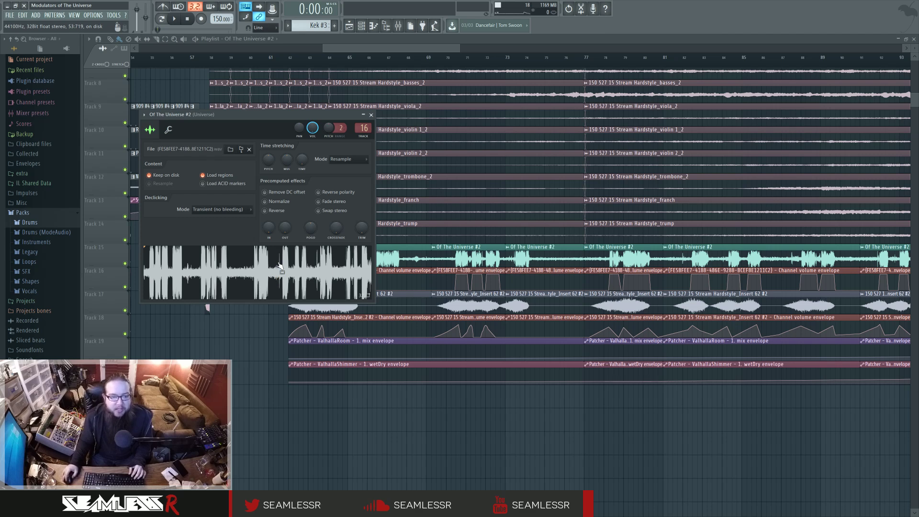
pyautogui.press('F9')
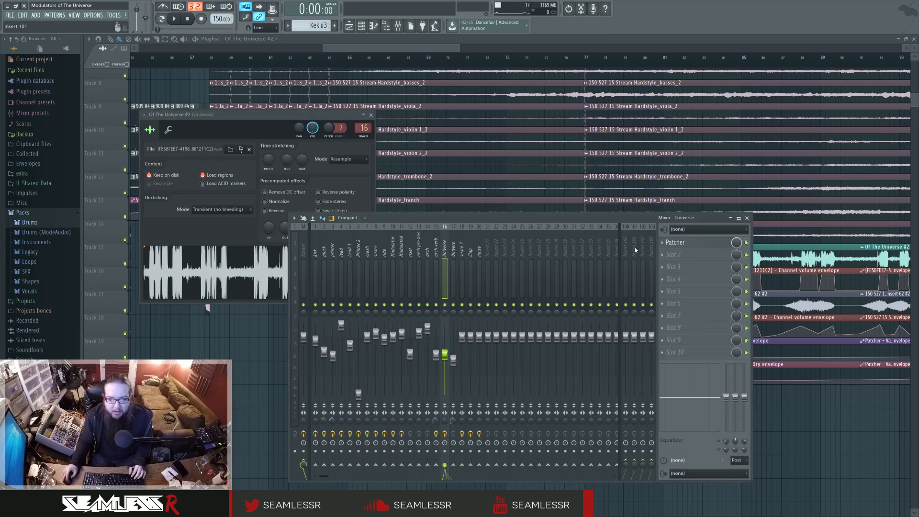
# - Open the Patcher effect on the Universe mixer track and preview the Of The Universe #2 sample
pyautogui.click(678, 243)
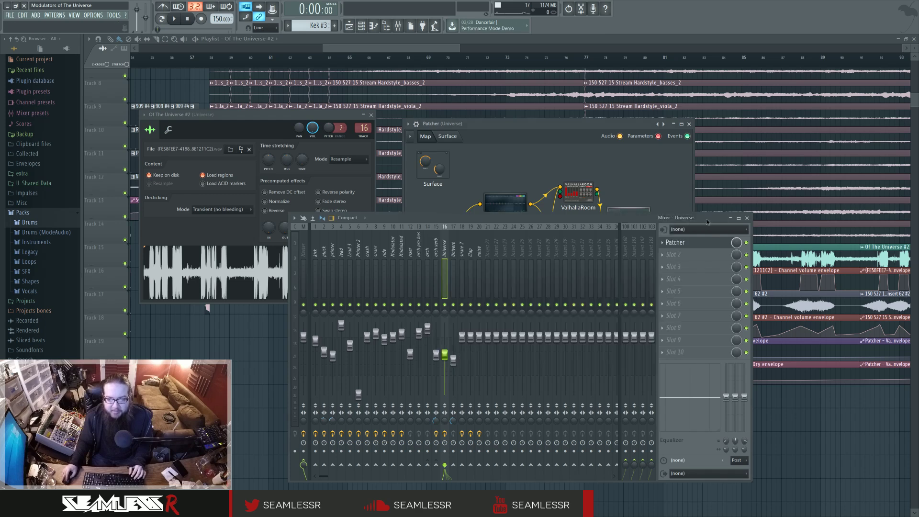
pyautogui.click(193, 260)
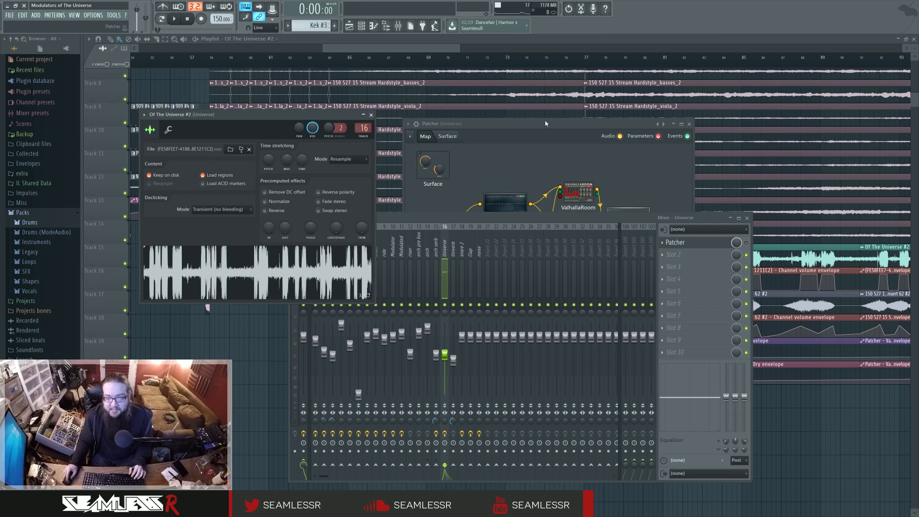
# - Open the channel rack, view the All, Audio and Automation channel groups, and switch back to the Unsorted group
pyautogui.click(367, 27)
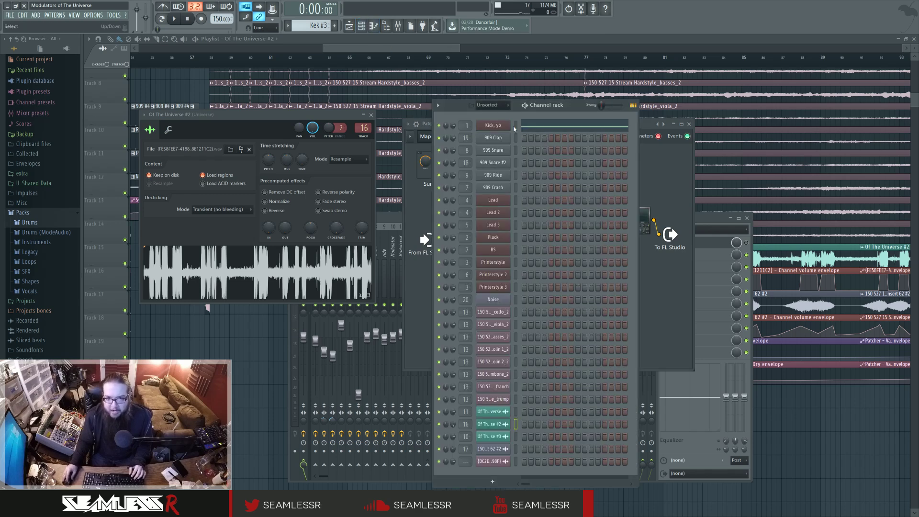
pyautogui.click(499, 107)
pyautogui.click(502, 131)
pyautogui.click(501, 107)
pyautogui.click(501, 114)
pyautogui.click(501, 108)
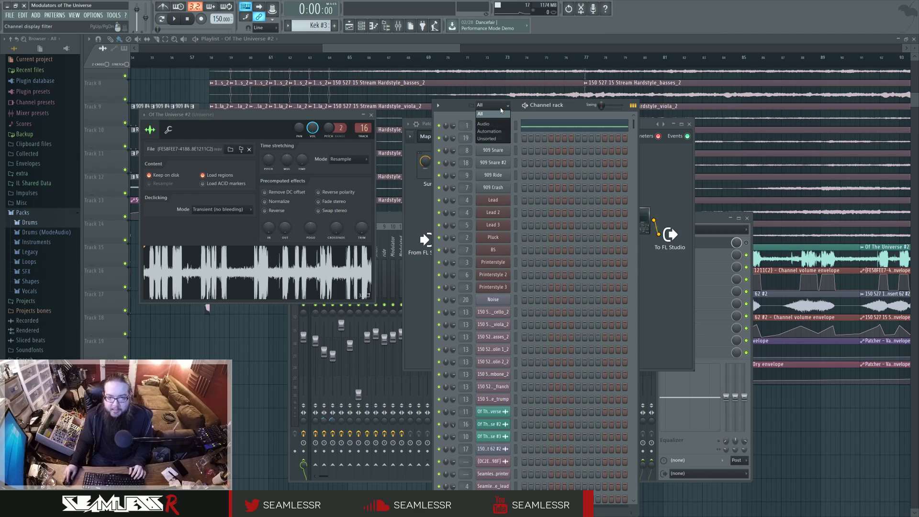
pyautogui.click(498, 124)
pyautogui.click(499, 105)
pyautogui.click(496, 131)
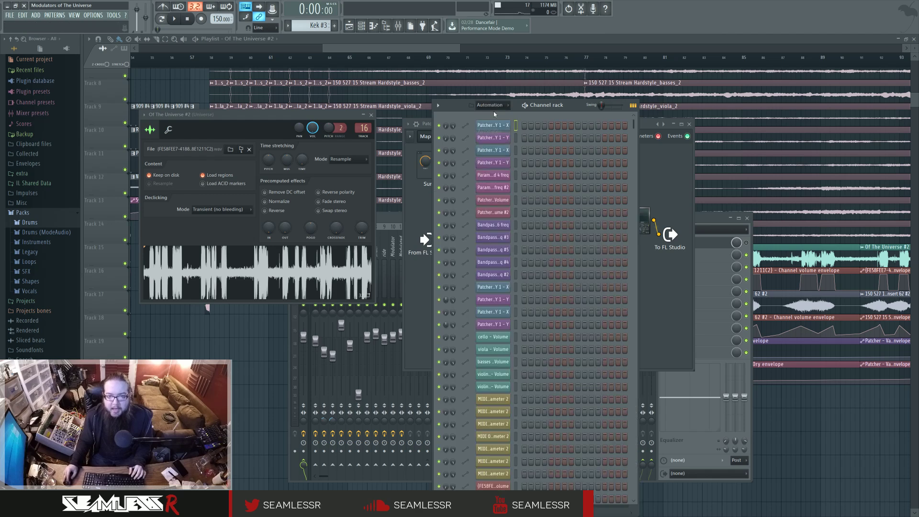
pyautogui.click(494, 106)
pyautogui.click(496, 115)
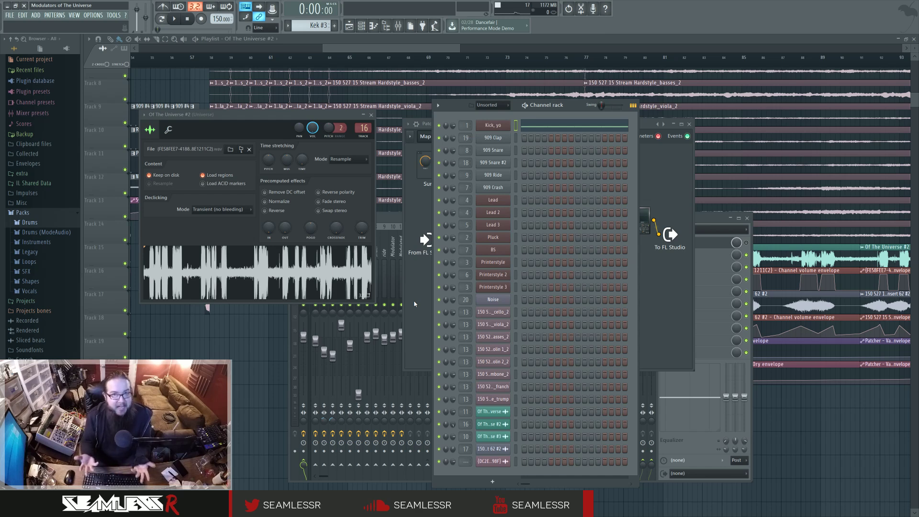
# - Close all open windows, play the song twice from bar 77 with the mixer displayed, stop, and hide the mixer
pyautogui.press('F12')
pyautogui.click(594, 60)
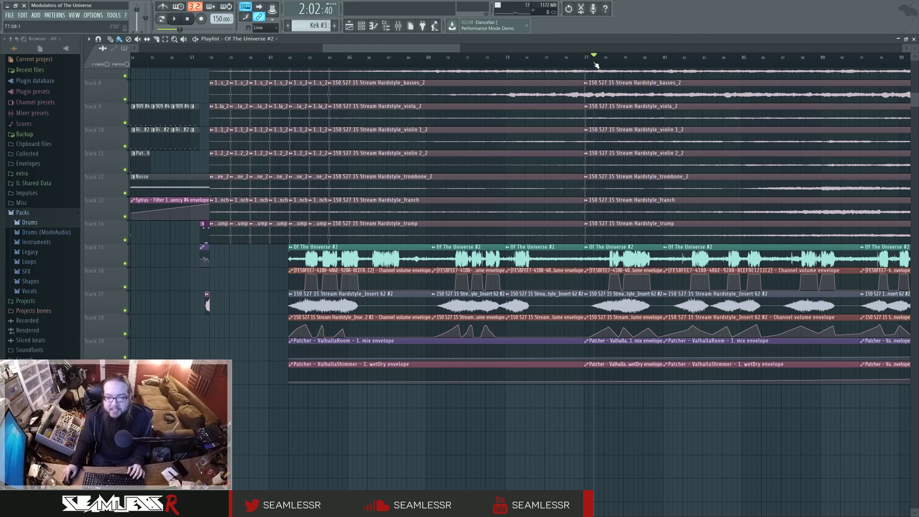
pyautogui.press('space')
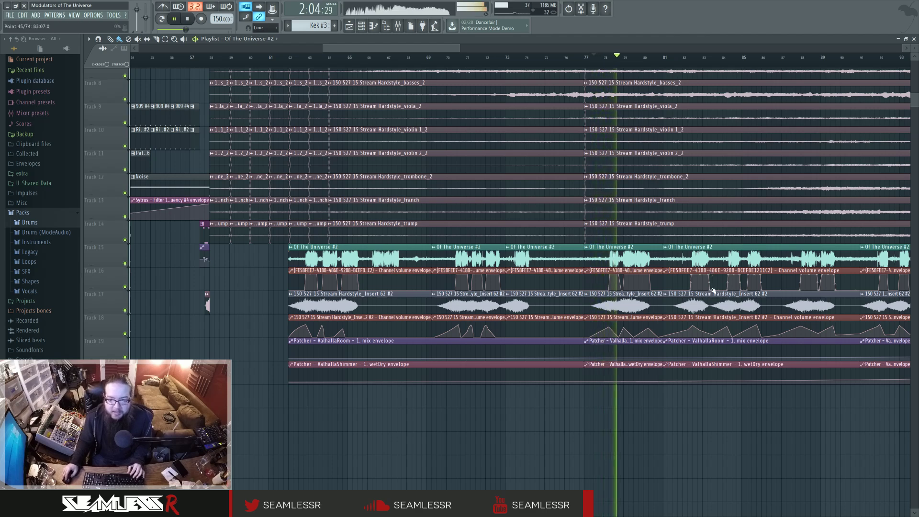
pyautogui.press('F9')
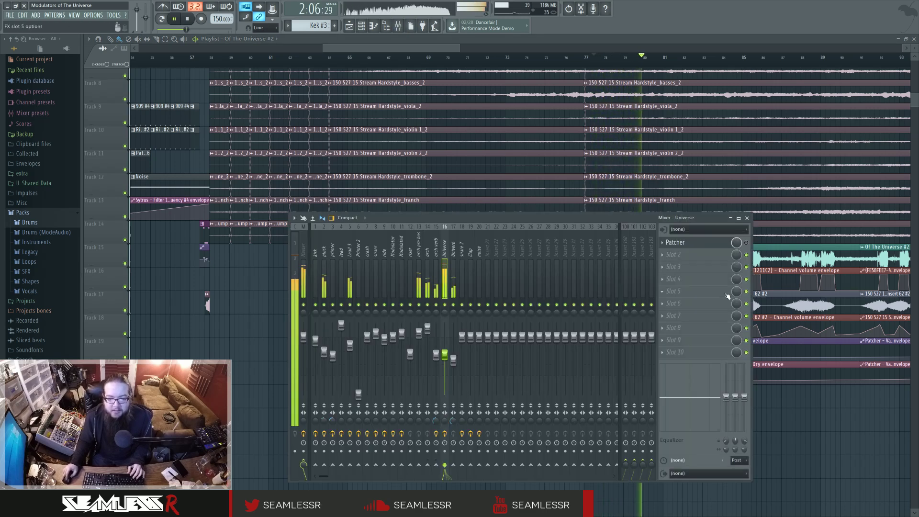
pyautogui.press('space')
pyautogui.press('space')
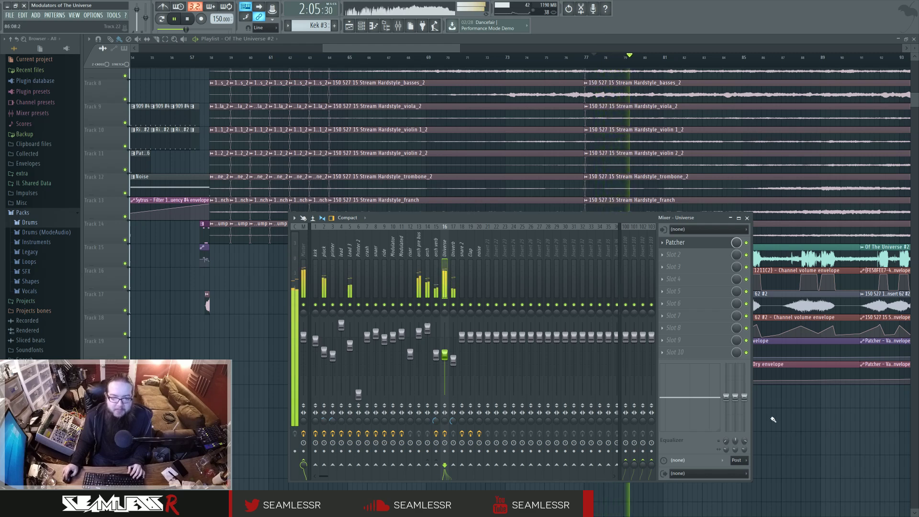
pyautogui.press('space')
pyautogui.press('F9')
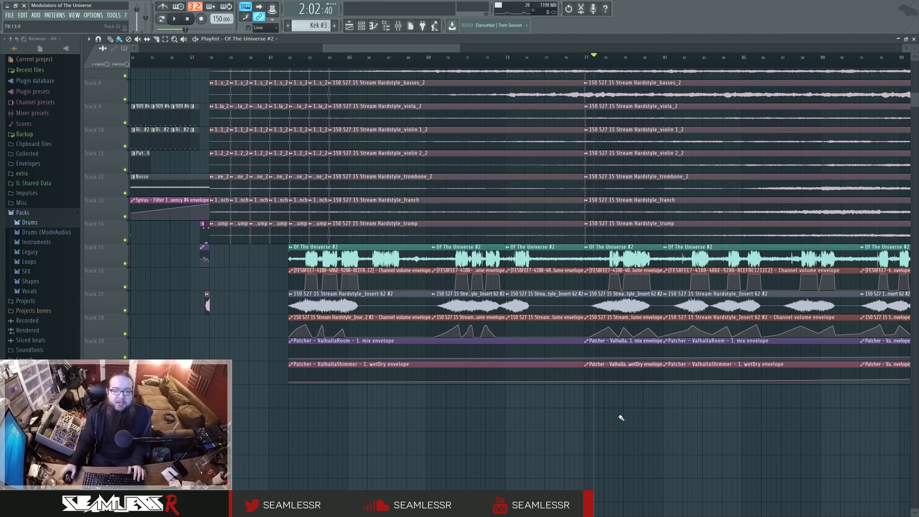
# - Add a Harmor instrument and move its window to a clear spot over the playlist
pyautogui.press('F8')
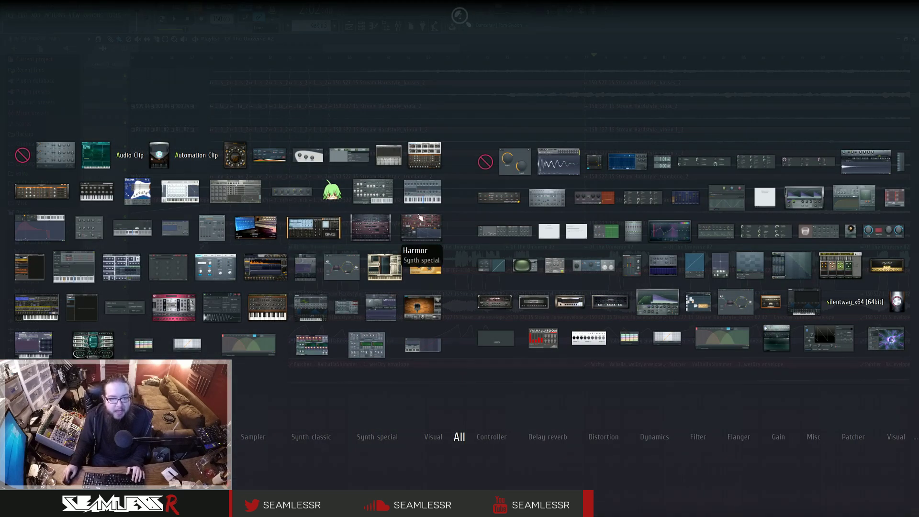
pyautogui.click(422, 228)
pyautogui.moveTo(422, 116); pyautogui.dragTo(582, 115)
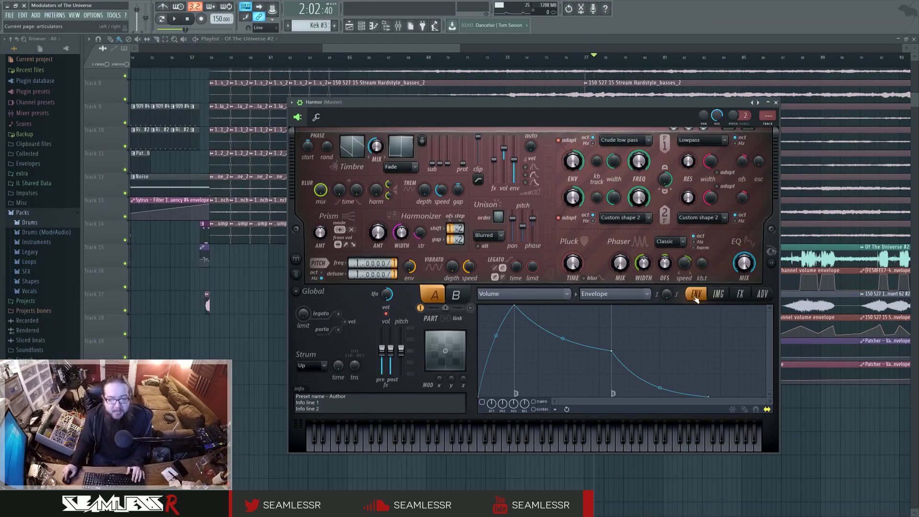
# - View Harmor's image section, return to the envelopes, and display the Image formant mutation curve
pyautogui.click(719, 294)
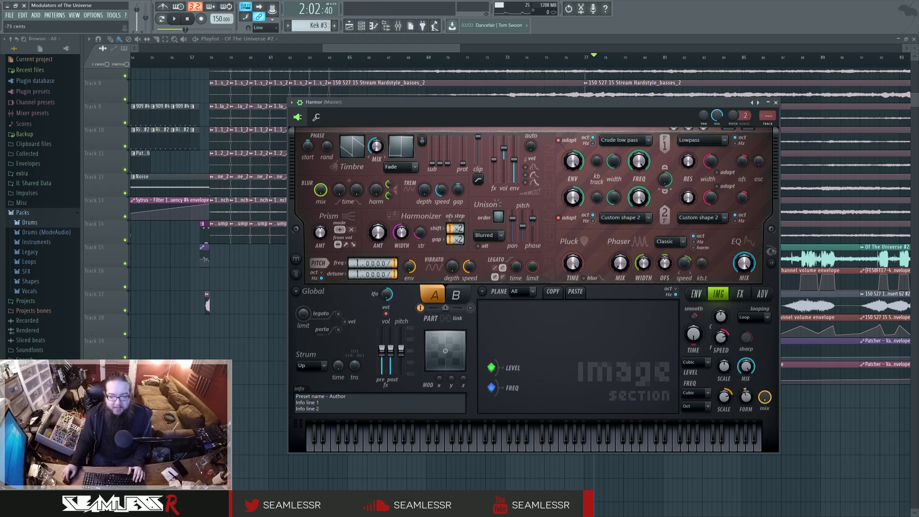
pyautogui.click(697, 293)
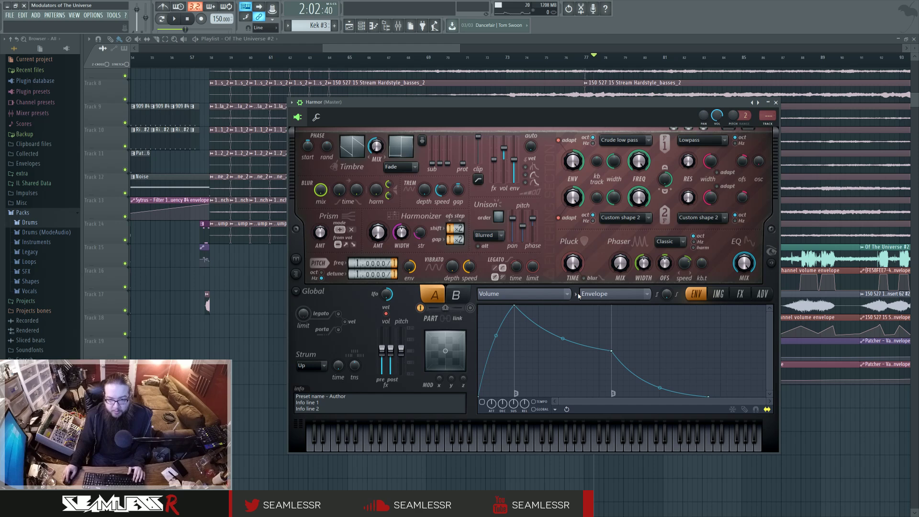
pyautogui.click(538, 295)
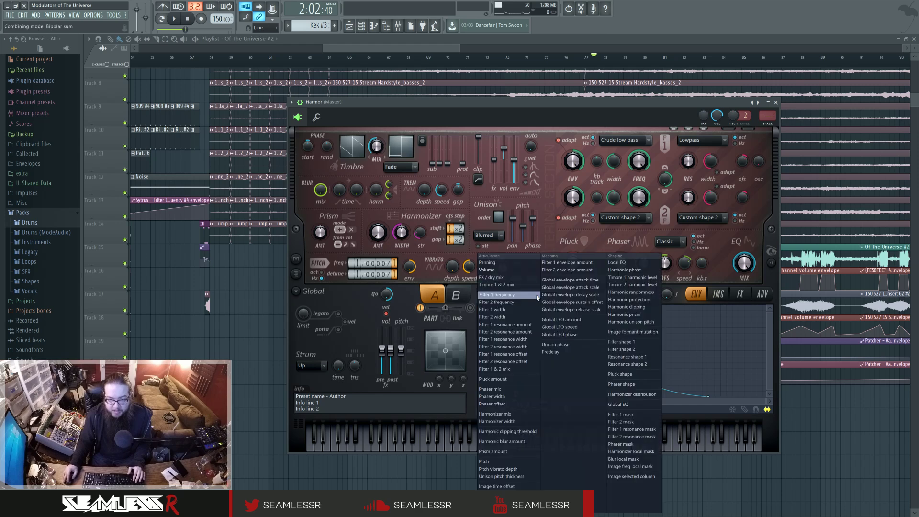
pyautogui.click(631, 332)
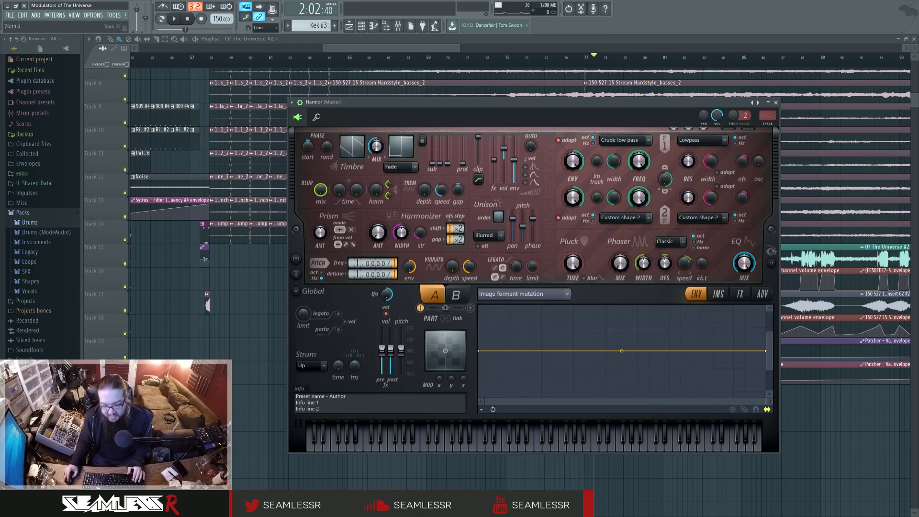
pyautogui.click(566, 294)
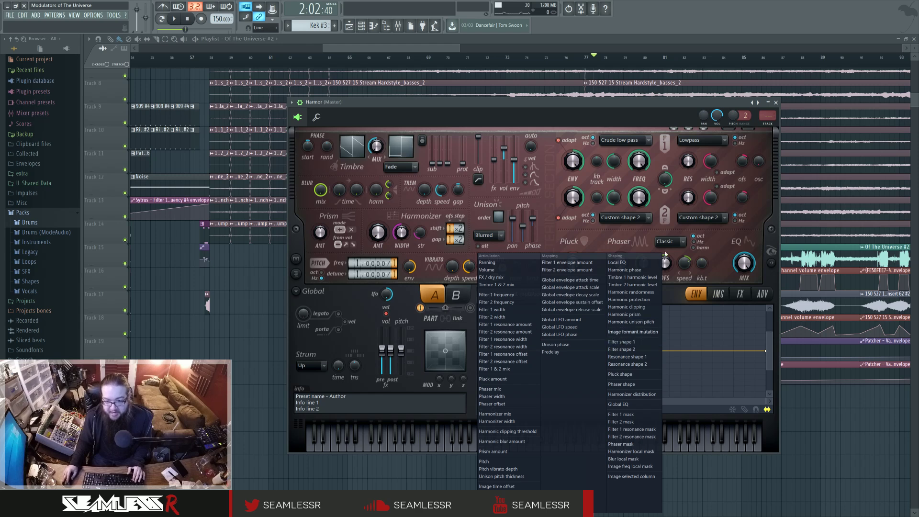
pyautogui.click(676, 287)
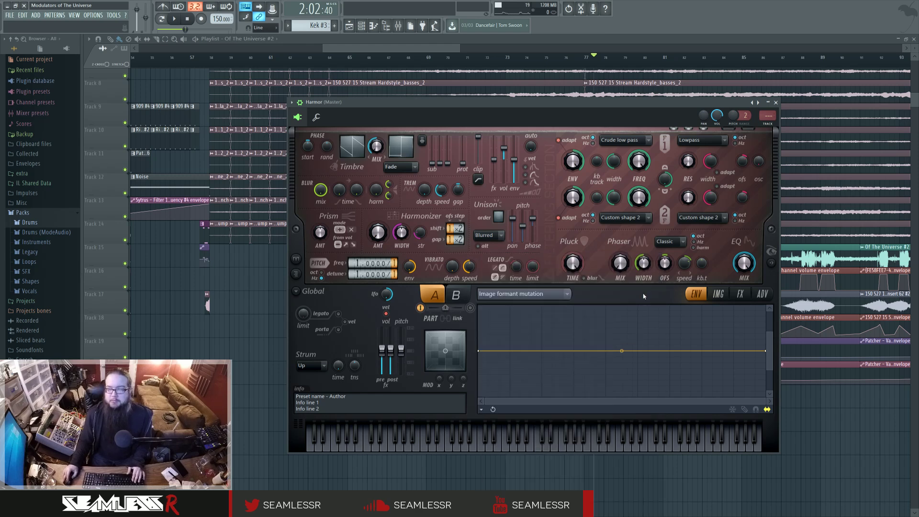
# - Pull a new point on the Image formant mutation curve down into a dip, delete that point, and close Harmor
pyautogui.rightClick(729, 351)
pyautogui.rightClick(703, 339)
pyautogui.moveTo(704, 339); pyautogui.dragTo(704, 371)
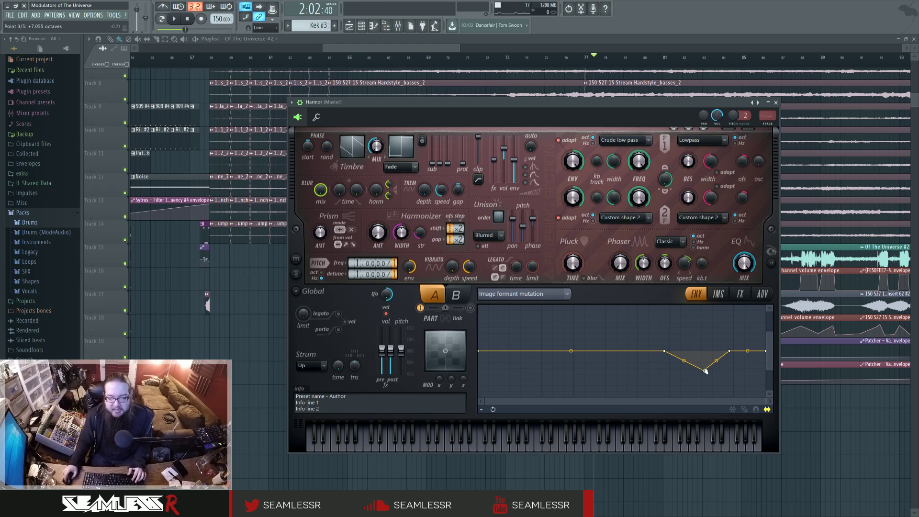
pyautogui.rightClick(708, 372)
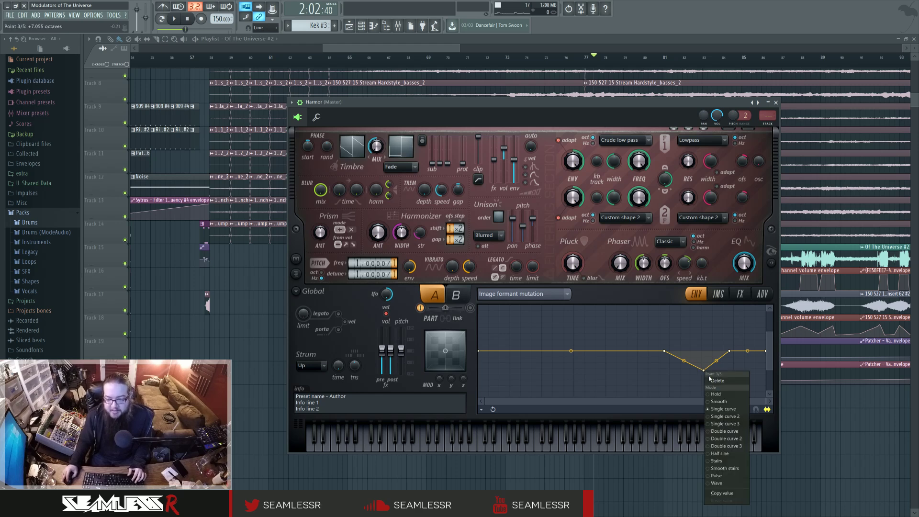
pyautogui.click(712, 383)
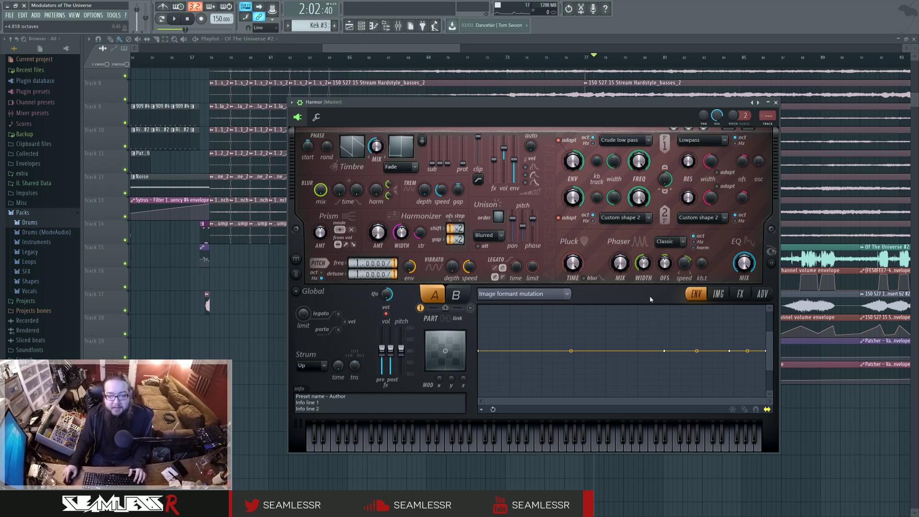
pyautogui.click(776, 103)
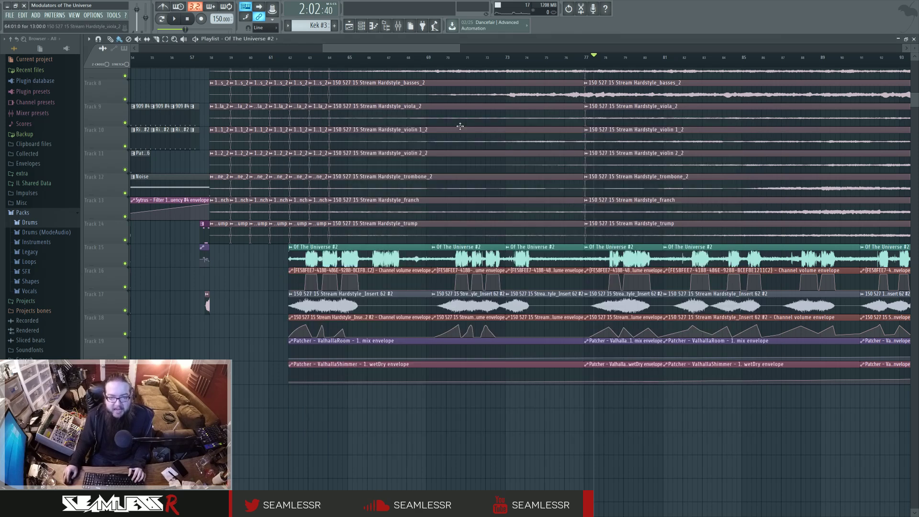
# - Play the opening vocal phrase of the first Of The Universe #2 clip, restart it from 1:38:40, and stop
pyautogui.click(453, 60)
pyautogui.click(309, 60)
pyautogui.press('space')
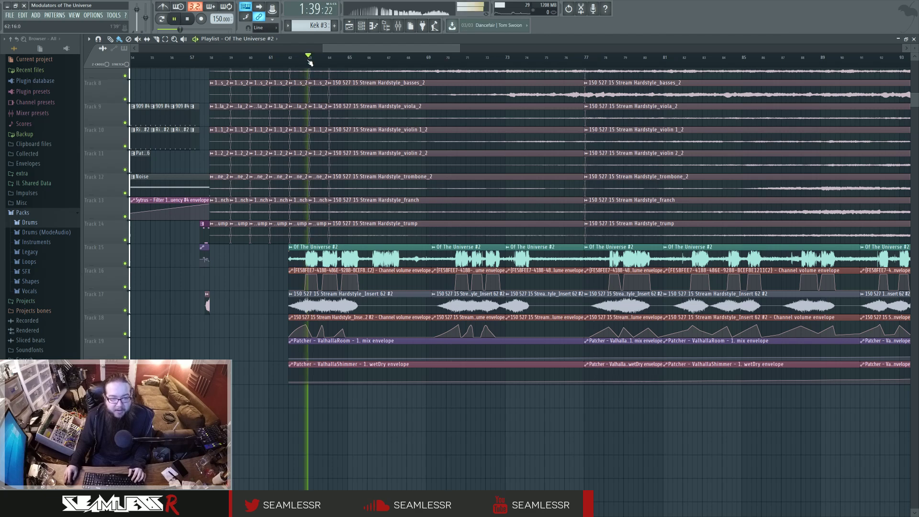
pyautogui.click(297, 61)
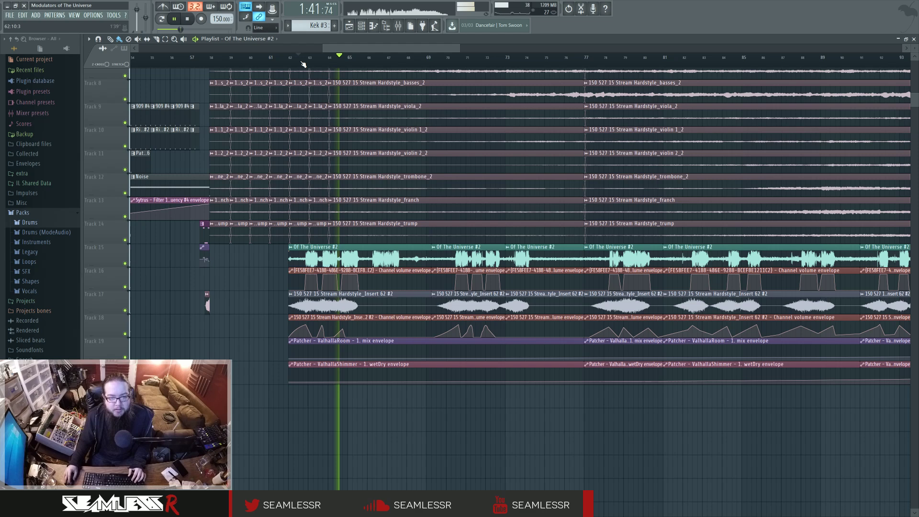
pyautogui.press('space')
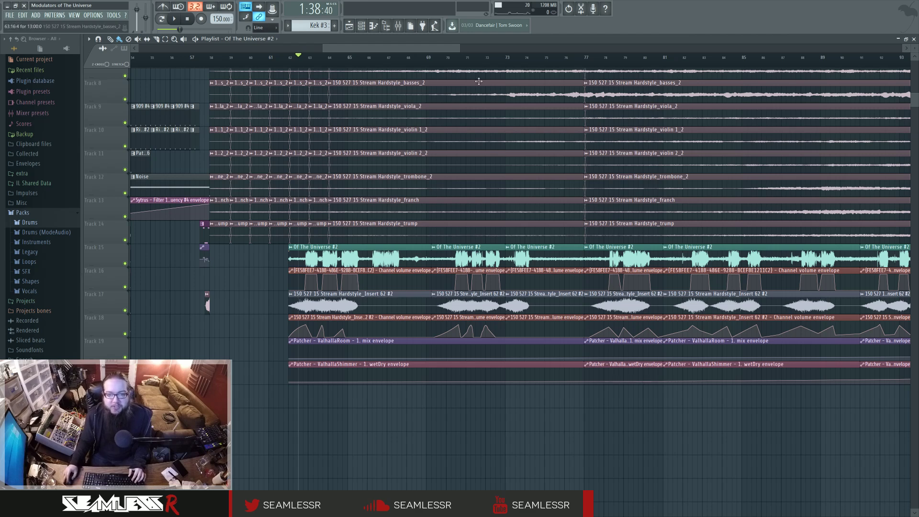
# - Play the song from 1:50:80, within the second Of The Universe #2 clip, and stop after its phrase
pyautogui.click(452, 57)
pyautogui.press('space')
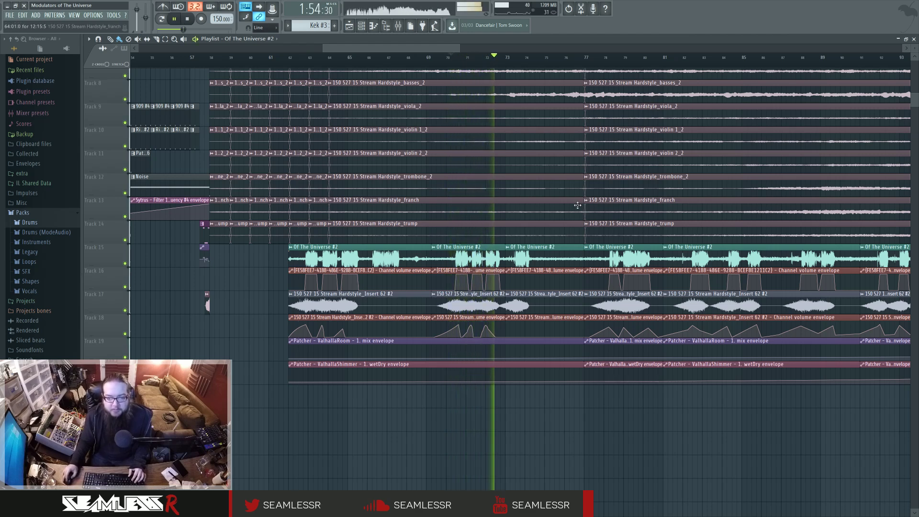
pyautogui.press('space')
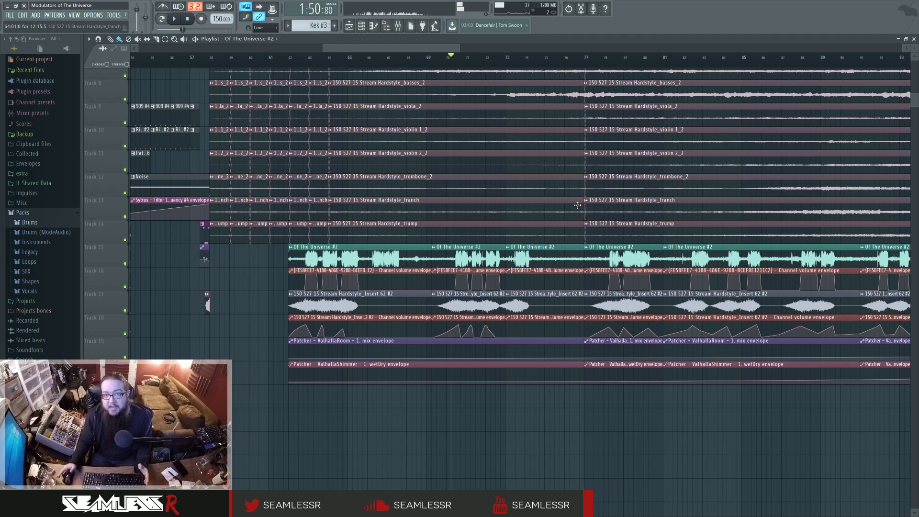
# - Review the Of The Universe #2 channel's time-stretching modes, inspect the Stream Hardstyle_Insert 62 #2 clip's channel settings, and close them
pyautogui.doubleClick(467, 252)
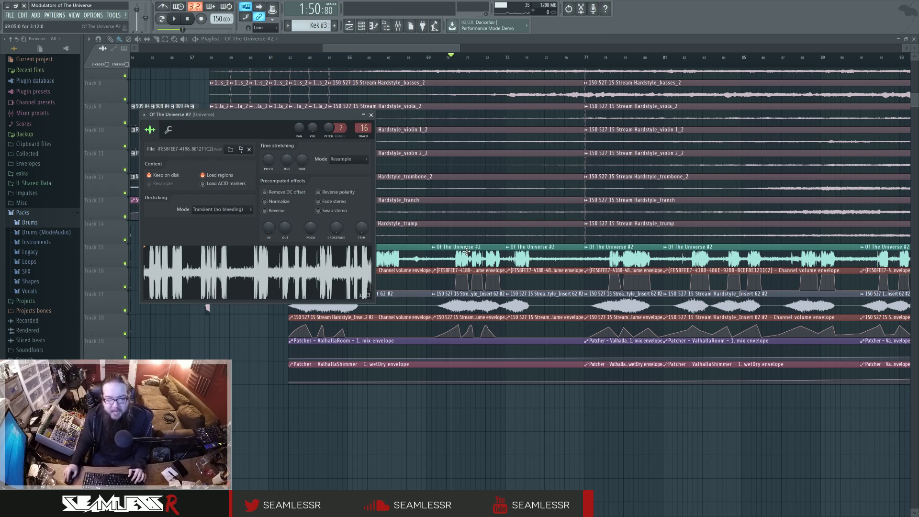
pyautogui.click(349, 161)
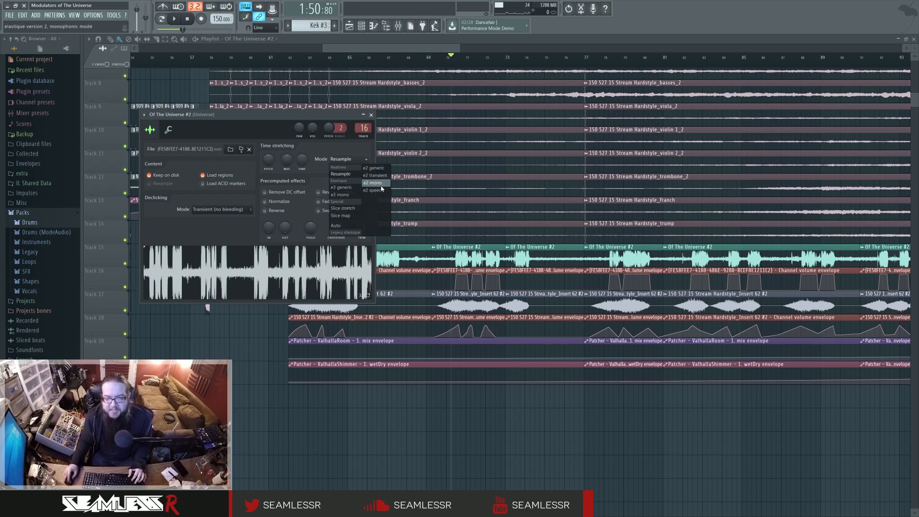
pyautogui.click(329, 145)
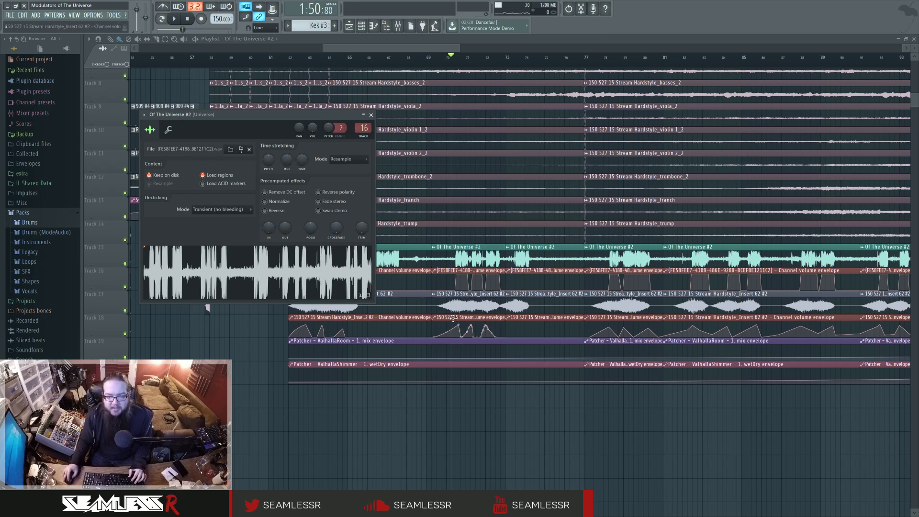
pyautogui.doubleClick(455, 307)
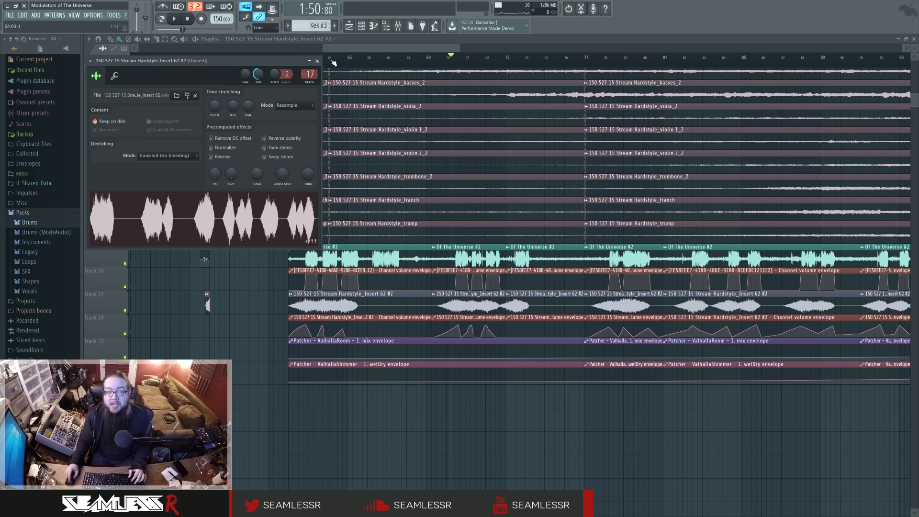
pyautogui.click(318, 62)
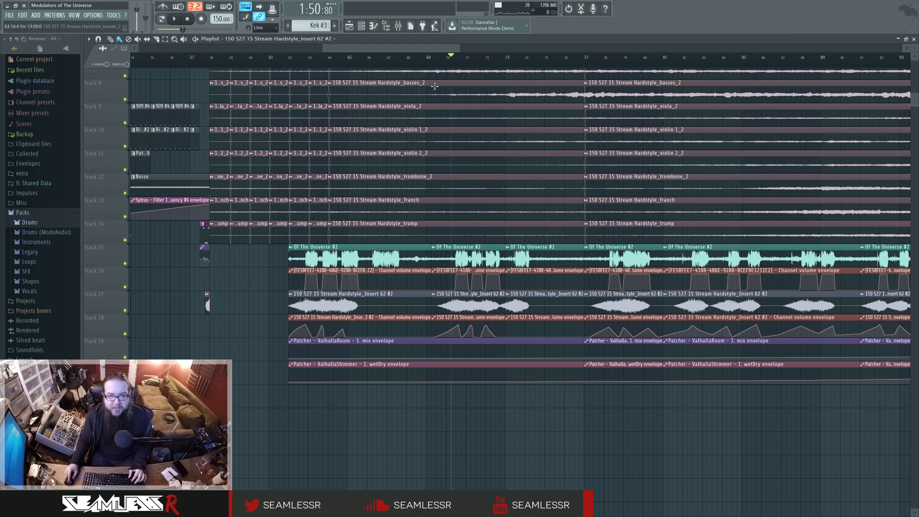
# - Set the song position to 1:51:60 and mute the playlist track holding the Of The Universe #2 clips
pyautogui.moveTo(427, 57); pyautogui.dragTo(462, 57)
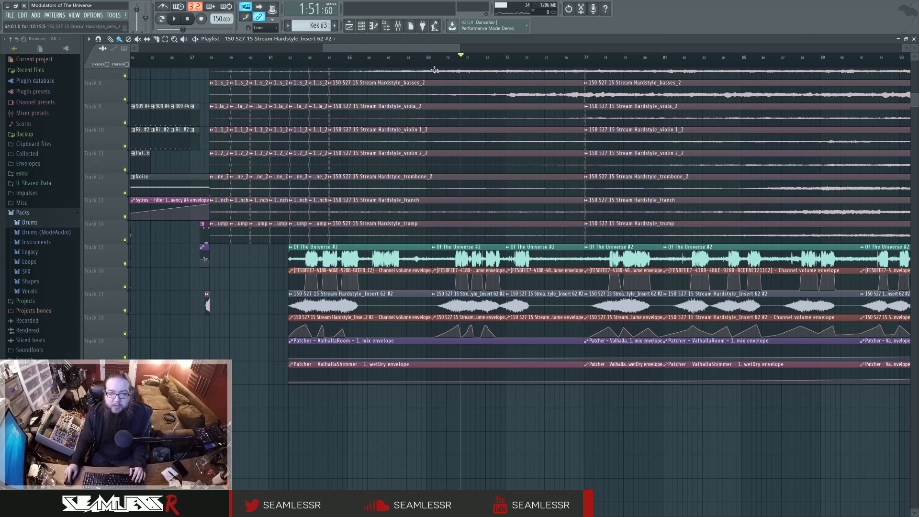
pyautogui.click(125, 263)
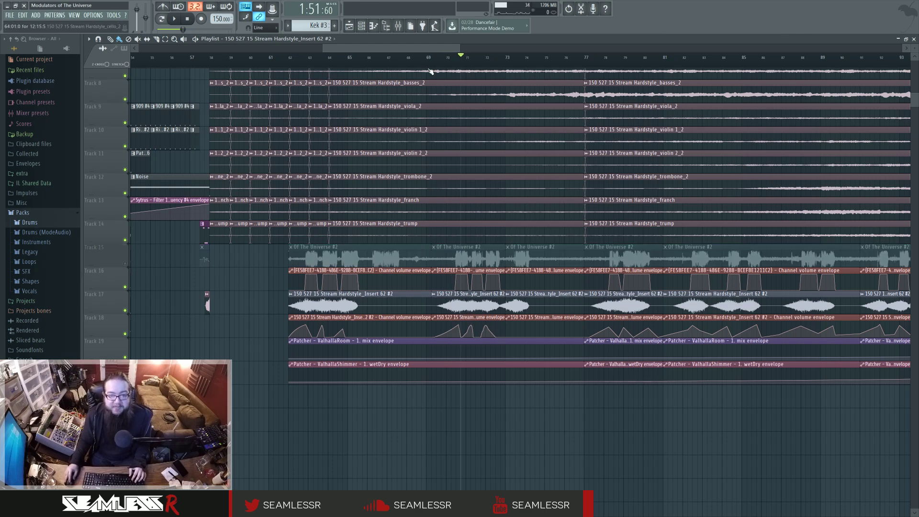
# - Play the vocal section with the main vocal muted, and inspect the Stream Hardstyle_Insert 62 #2 clip's channel settings and waveform
pyautogui.press('space')
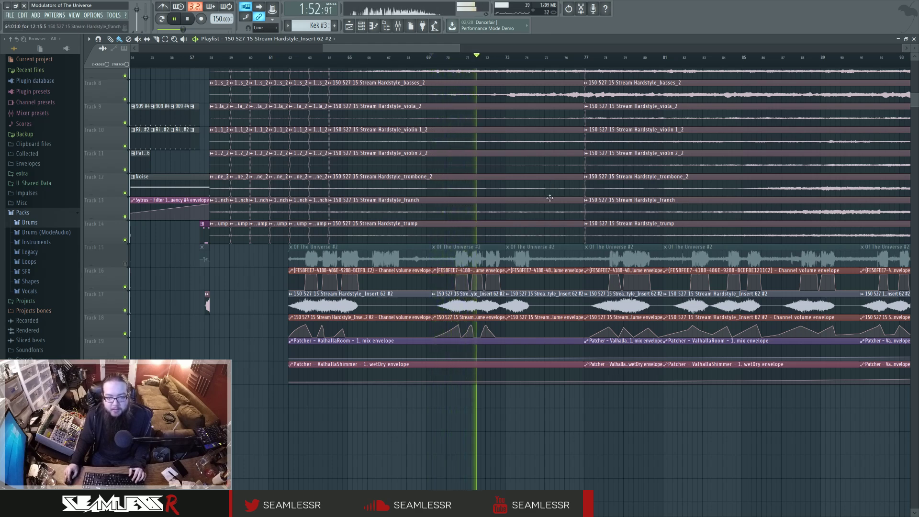
pyautogui.press('space')
pyautogui.doubleClick(386, 305)
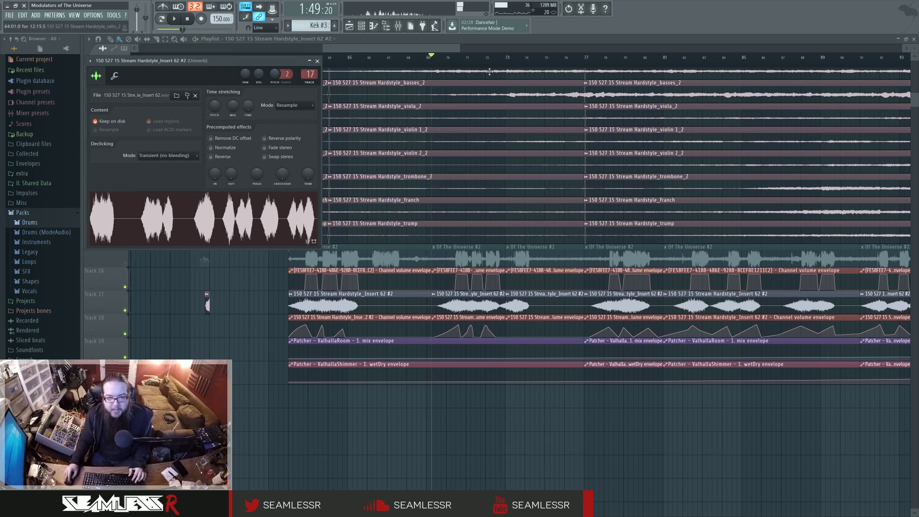
pyautogui.click(457, 59)
pyautogui.doubleClick(442, 310)
pyautogui.click(206, 202)
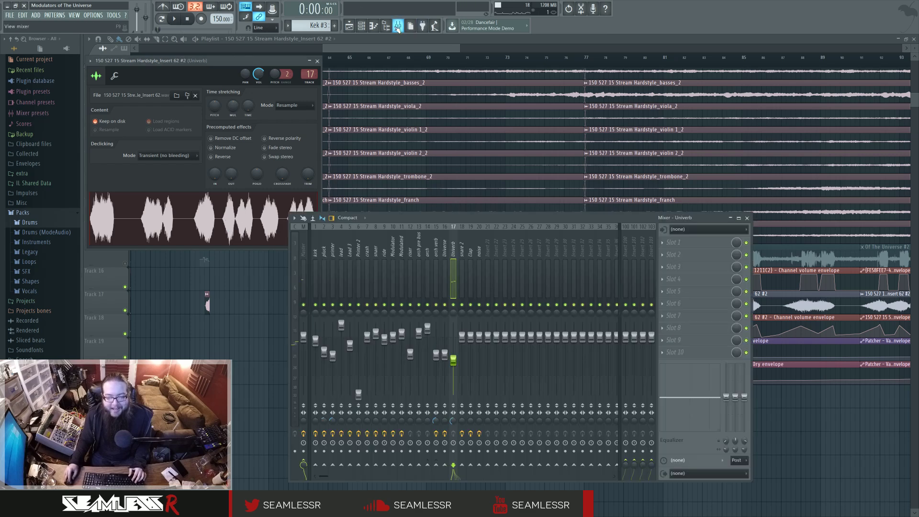
# - Load Edison into the first effect slot of the Master mixer track
pyautogui.press('F9')
pyautogui.click(303, 268)
pyautogui.click(675, 242)
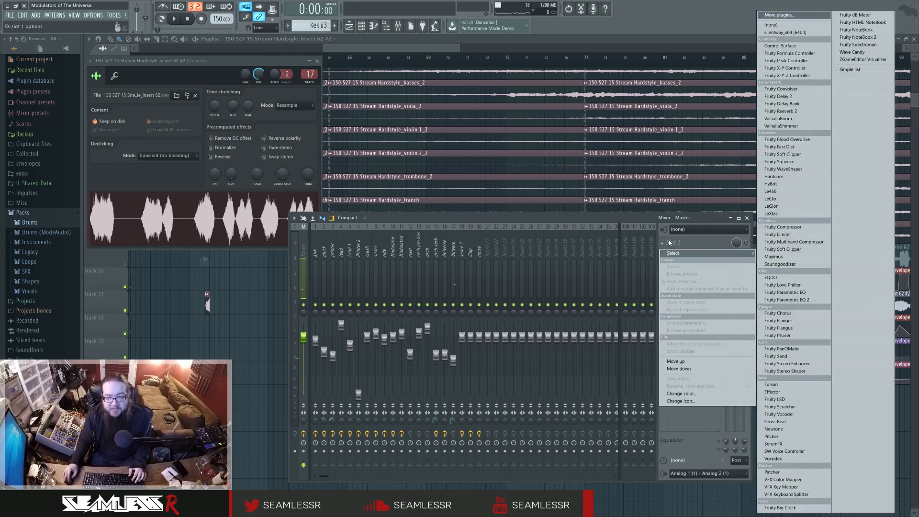
pyautogui.click(807, 387)
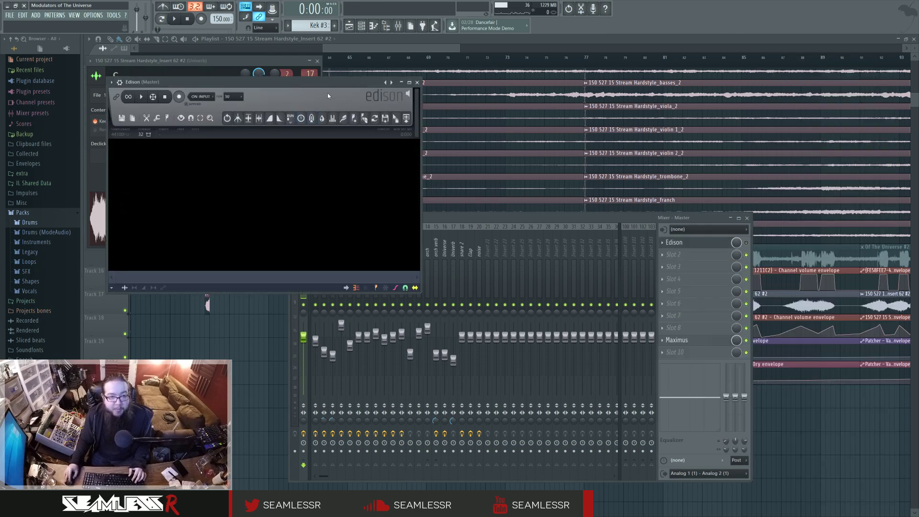
# - Load the first Ahh A sample from the Vocals pack into Edison
pyautogui.moveTo(329, 83); pyautogui.dragTo(380, 102)
pyautogui.click(55, 290)
pyautogui.moveTo(44, 300); pyautogui.dragTo(335, 201)
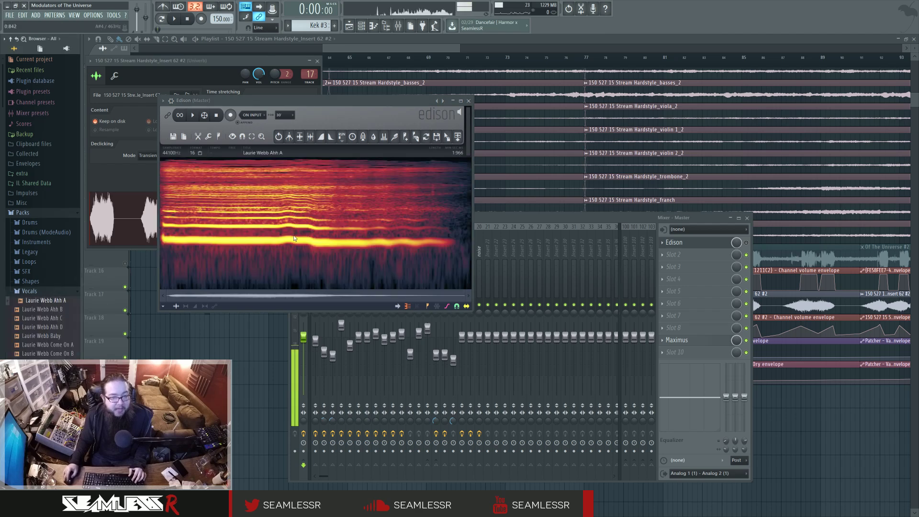
# - Apply Edison's Blur with the impulse's first half bent into a repeating wave and the amount raised
pyautogui.click(374, 137)
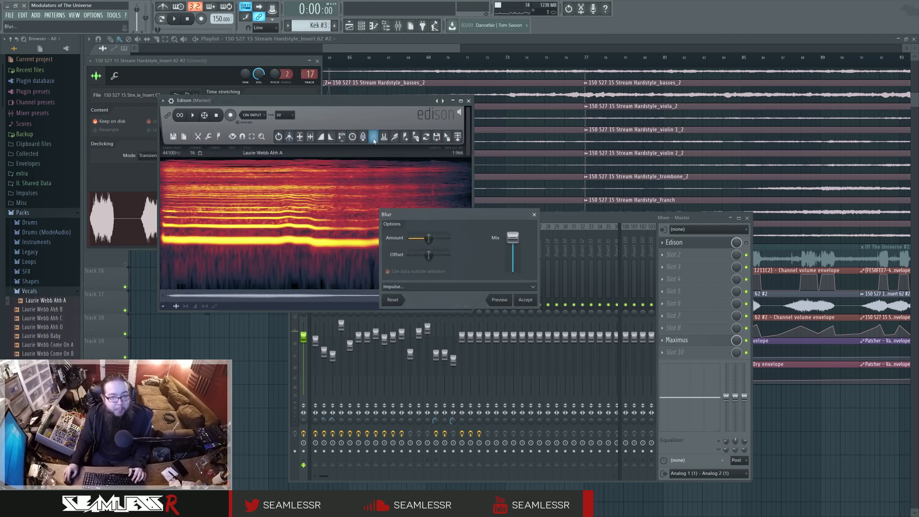
pyautogui.click(532, 286)
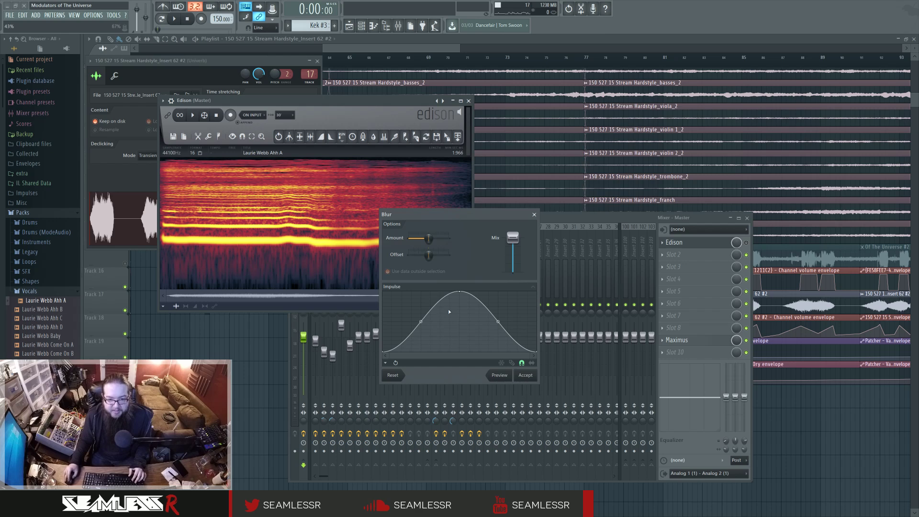
pyautogui.moveTo(421, 322); pyautogui.dragTo(419, 379)
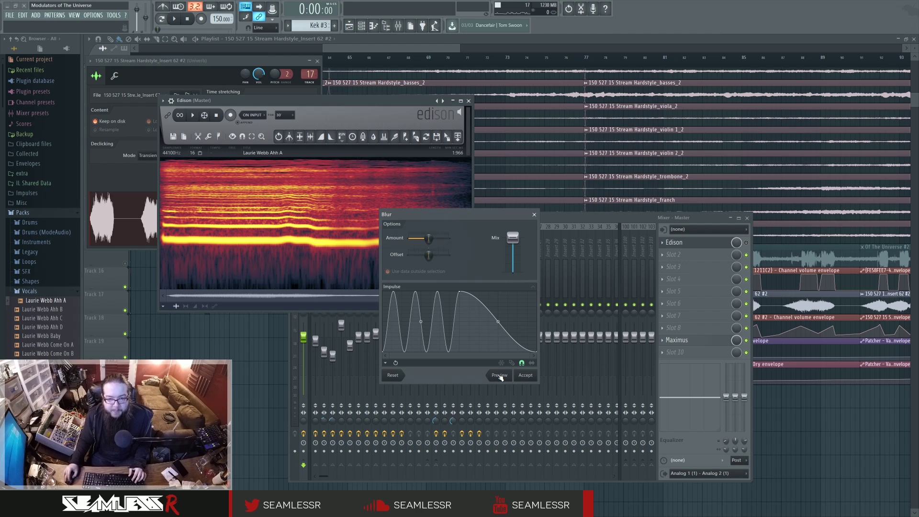
pyautogui.moveTo(429, 238); pyautogui.dragTo(439, 238)
pyautogui.click(531, 376)
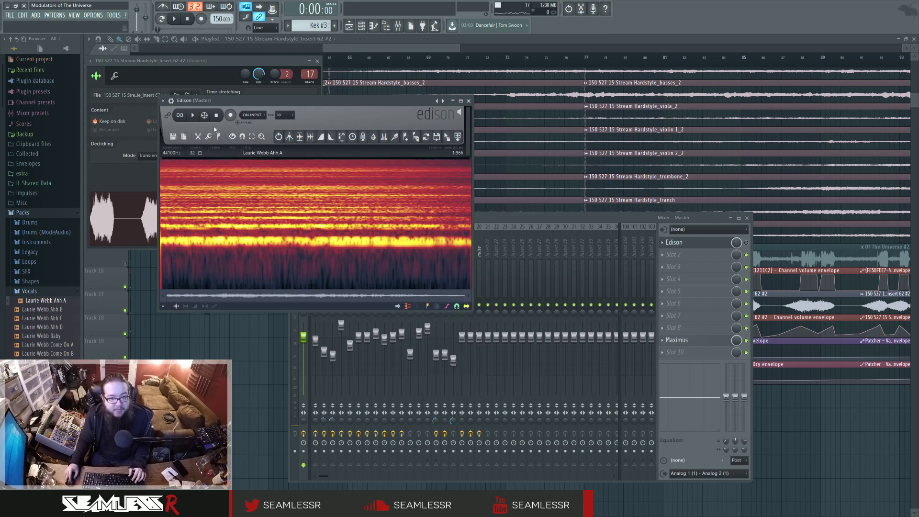
# - Enable Edison's effect slot on the Master track and play the blurred sample
pyautogui.click(193, 115)
pyautogui.click(193, 115)
pyautogui.click(747, 242)
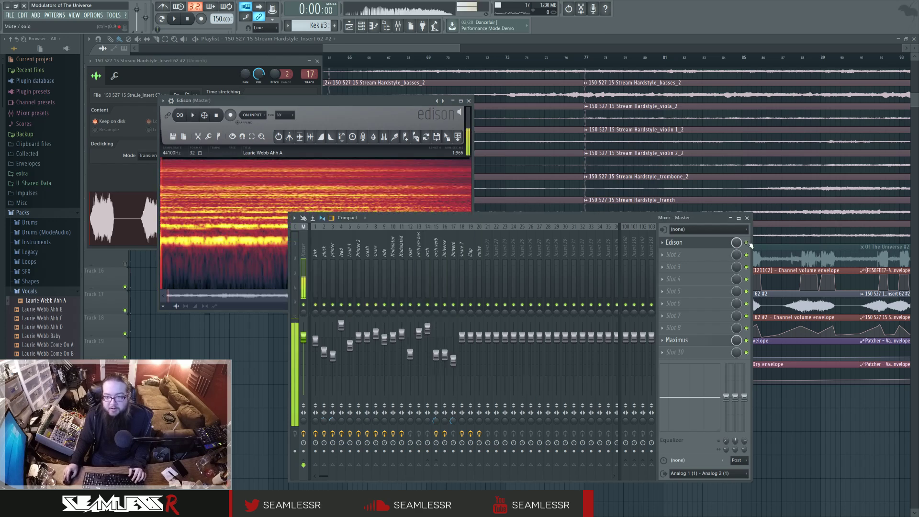
pyautogui.click(227, 128)
pyautogui.press('space')
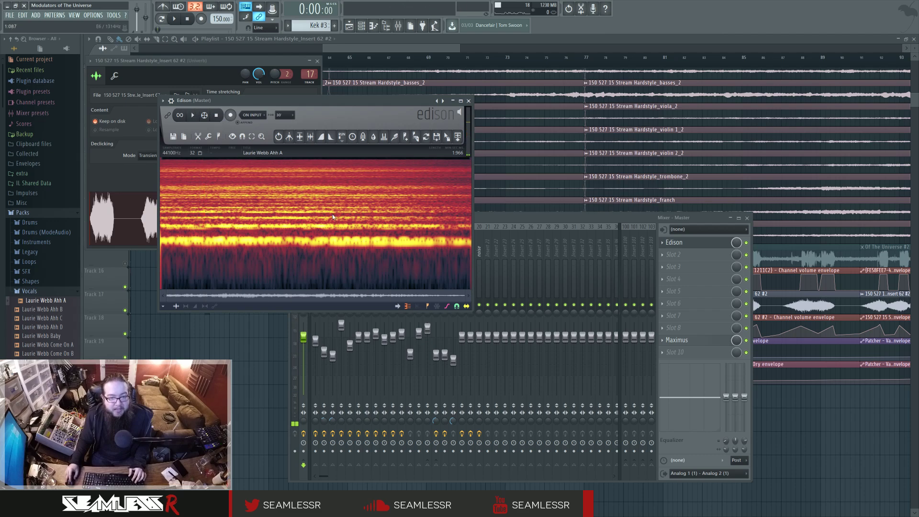
# - Undo the blur in Edison and play the original vocal sample
pyautogui.hotkey('ctrl', 'z')
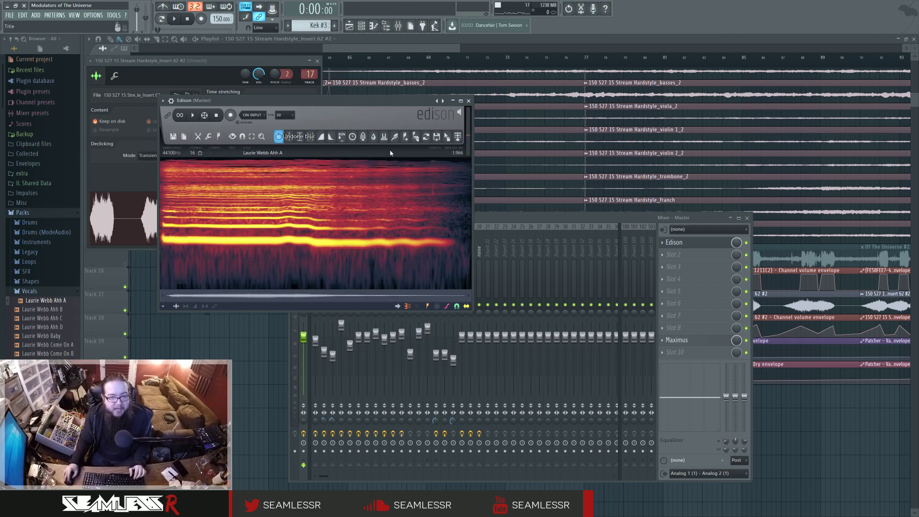
pyautogui.press('space')
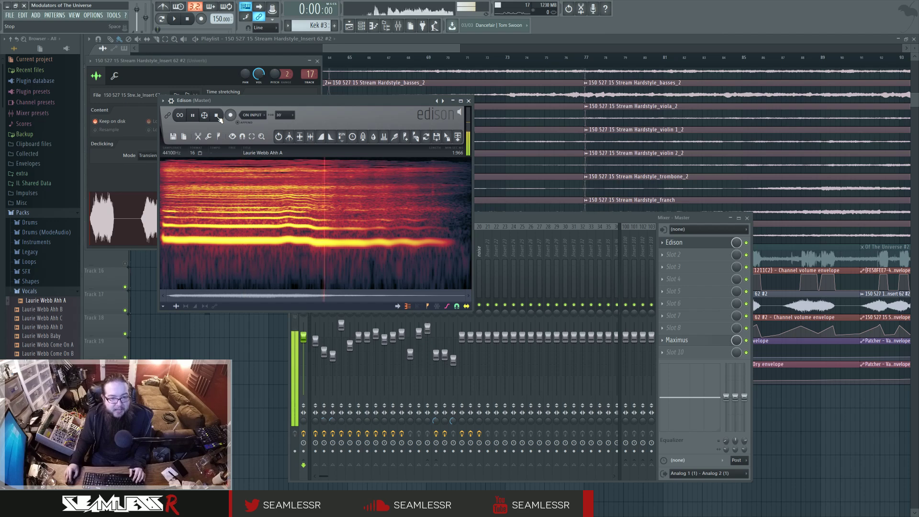
# - Reset Edison's Blur, bend the impulse's first half into a wave, and move an added end point from 50% to 100%
pyautogui.click(374, 136)
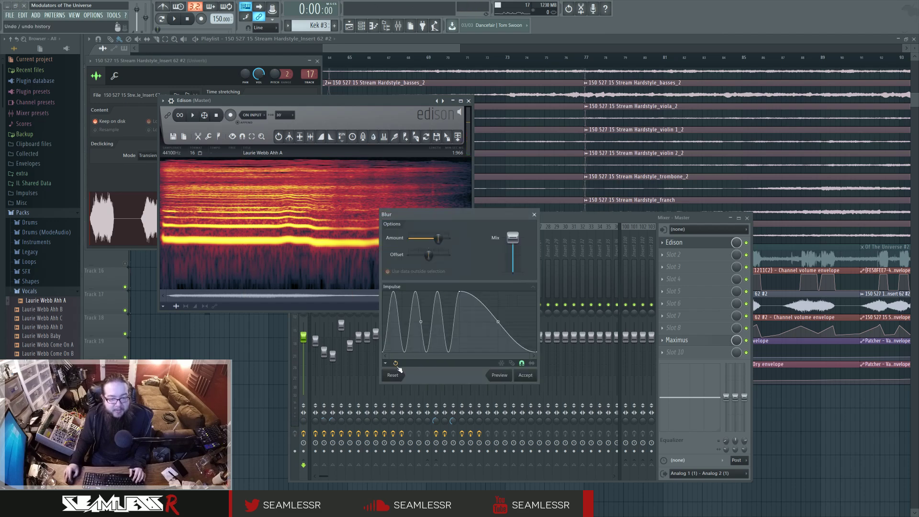
pyautogui.click(402, 377)
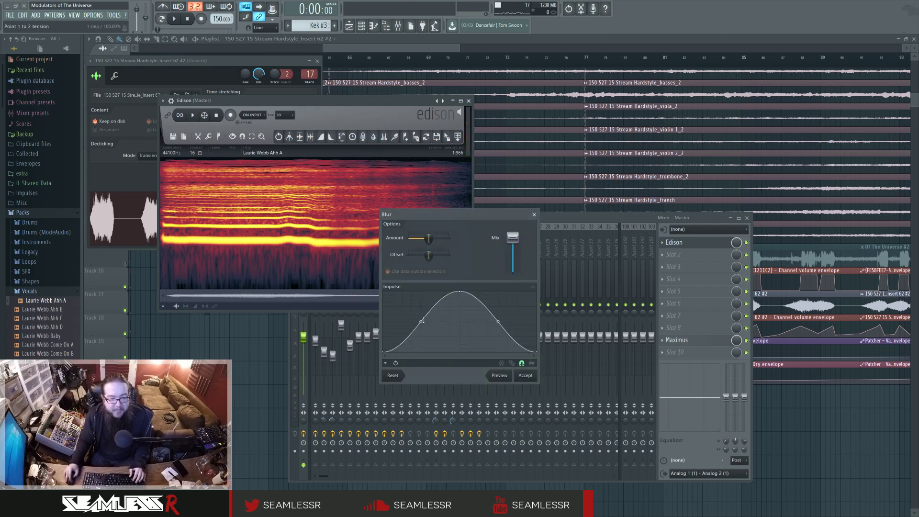
pyautogui.moveTo(421, 322); pyautogui.dragTo(420, 309)
pyautogui.rightClick(479, 337)
pyautogui.moveTo(481, 338); pyautogui.dragTo(460, 369)
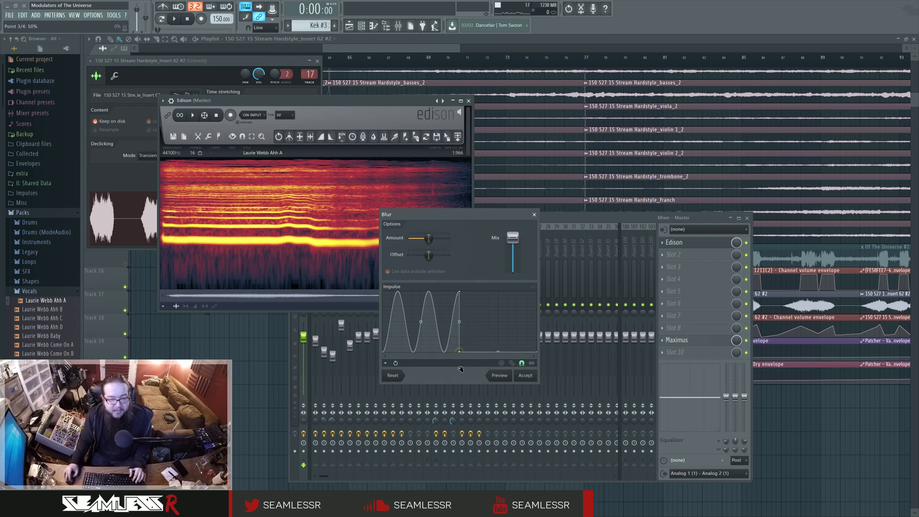
pyautogui.click(493, 376)
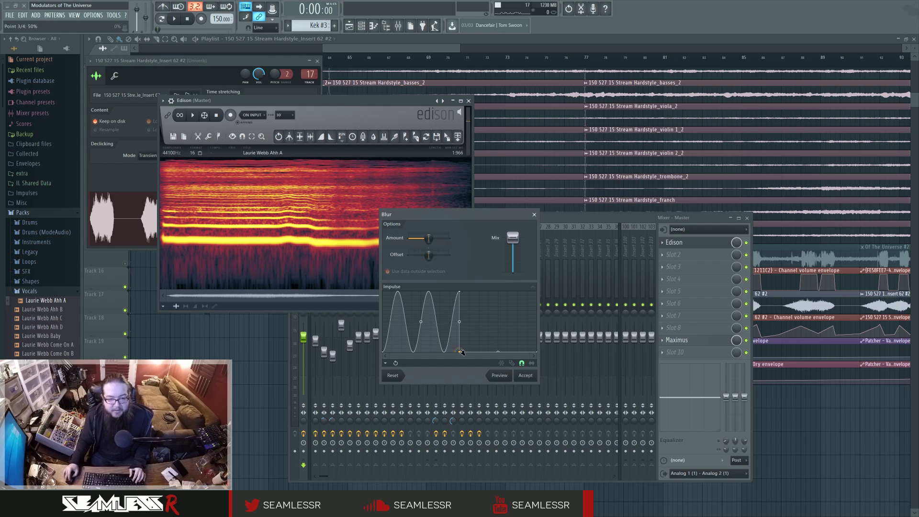
pyautogui.moveTo(461, 353); pyautogui.dragTo(538, 370)
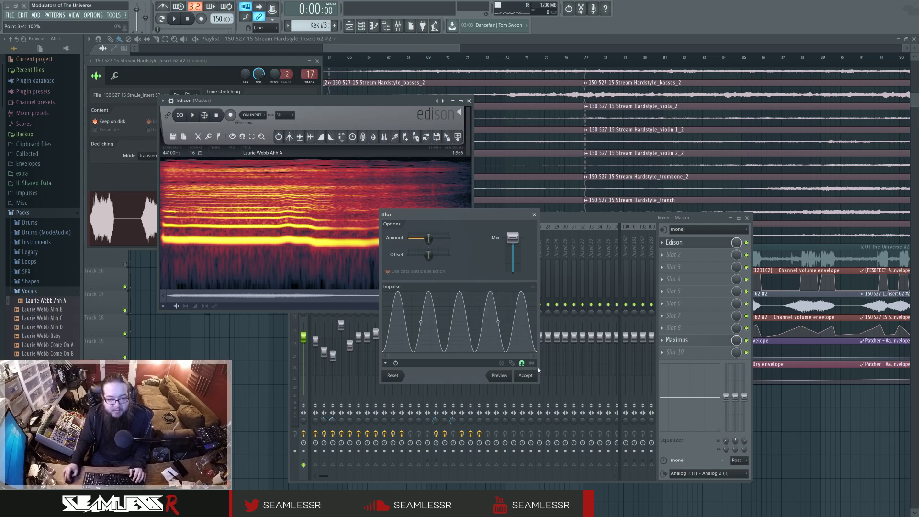
pyautogui.rightClick(458, 296)
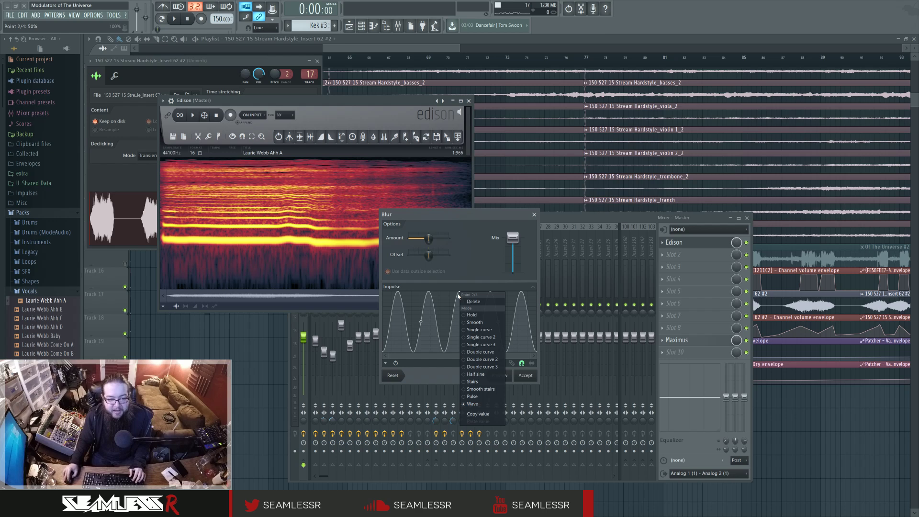
# - Reset the Blur impulse, shape it to rise to the midpoint and drop straight to zero, and preview it
pyautogui.click(403, 374)
pyautogui.click(401, 375)
pyautogui.moveTo(460, 293); pyautogui.dragTo(460, 346)
pyautogui.rightClick(459, 314)
pyautogui.moveTo(459, 314); pyautogui.dragTo(463, 286)
pyautogui.moveTo(460, 345); pyautogui.dragTo(460, 291)
pyautogui.click(500, 376)
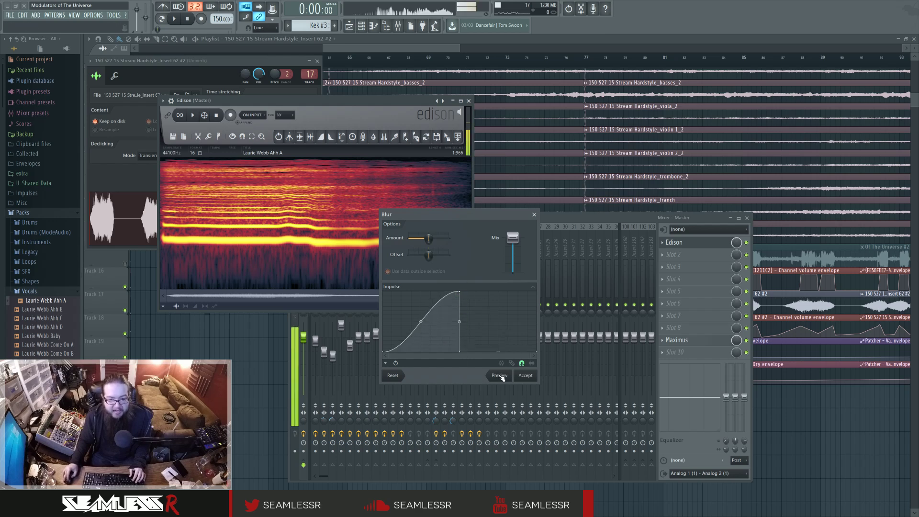
# - Raise the Blur amount, preview the blurred vocal, and close Blur without applying it
pyautogui.moveTo(429, 238); pyautogui.dragTo(439, 238)
pyautogui.click(509, 376)
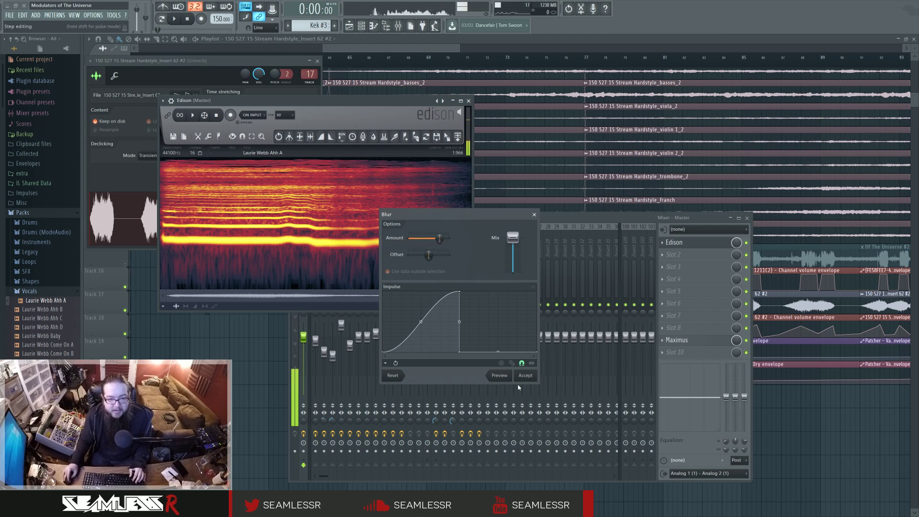
pyautogui.click(497, 377)
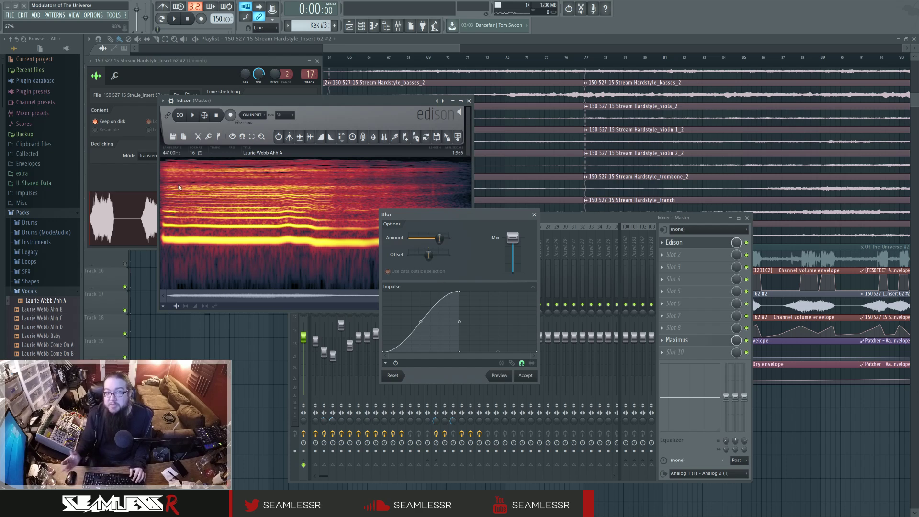
pyautogui.click(534, 215)
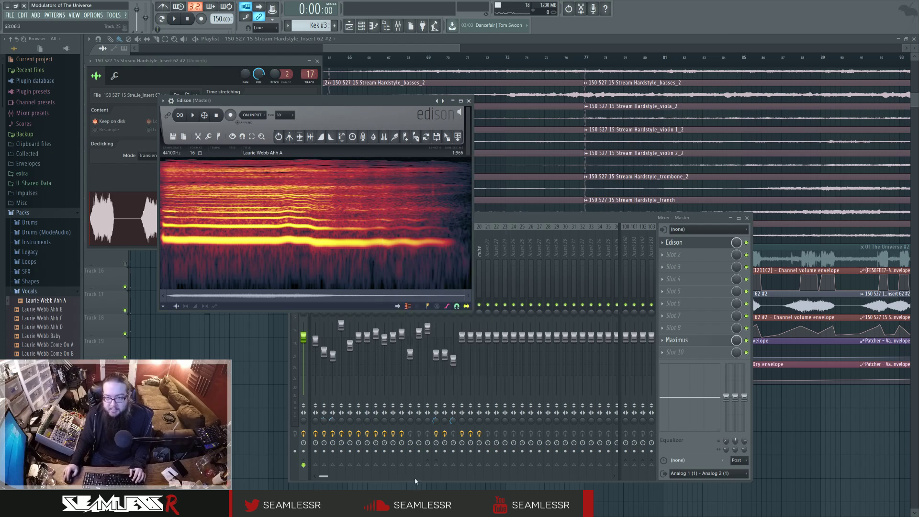
# - Close Edison and the other open windows, and unmute the playlist track holding the Of The Universe #2 clips
pyautogui.click(469, 101)
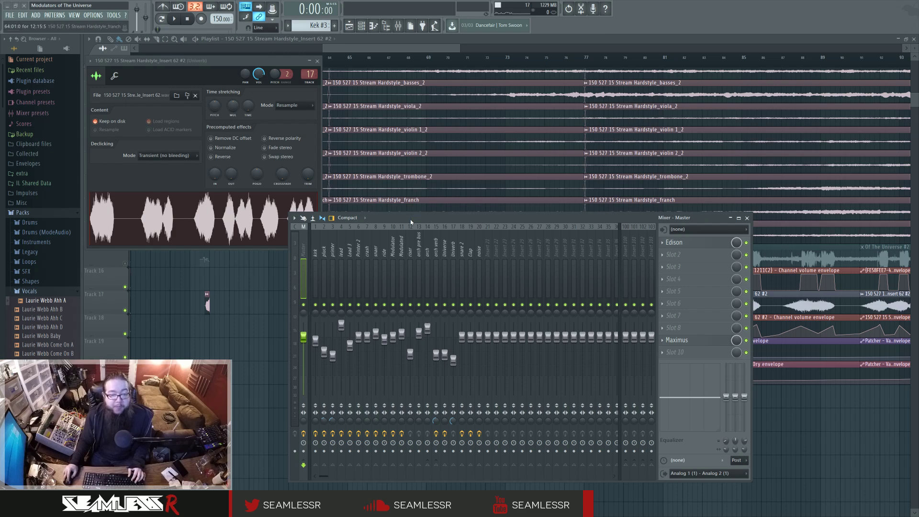
pyautogui.press('F12')
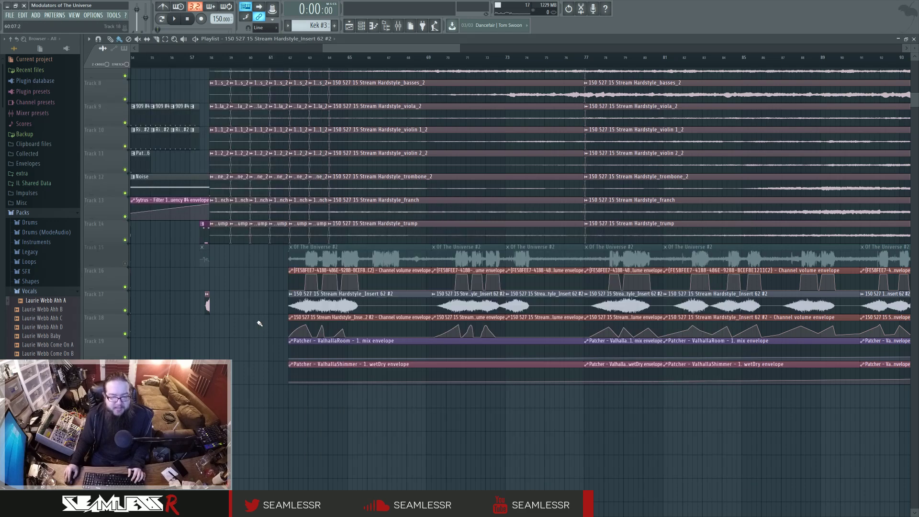
pyautogui.click(126, 263)
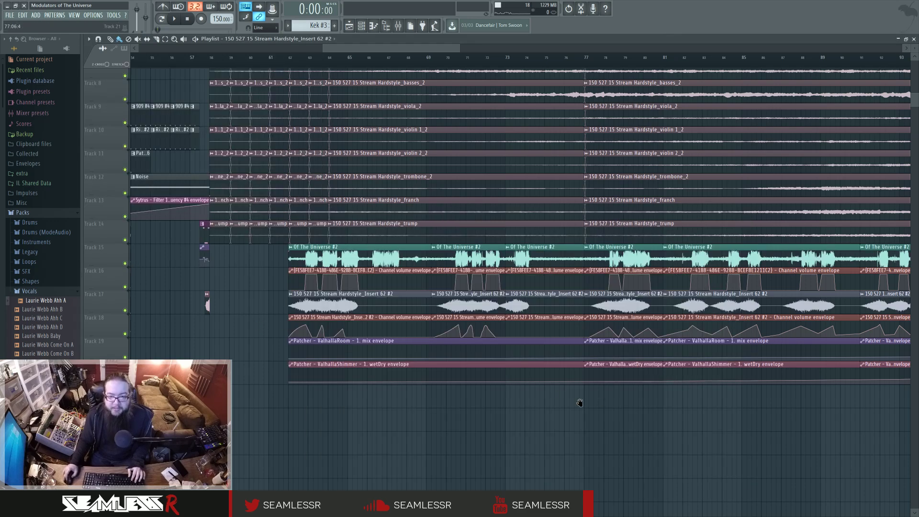
# - Inspect the Stream Hardstyle_Insert 62 #2 channel's settings and its Univerb mixer track, and close them
pyautogui.moveTo(581, 402); pyautogui.dragTo(486, 404)
pyautogui.doubleClick(427, 298)
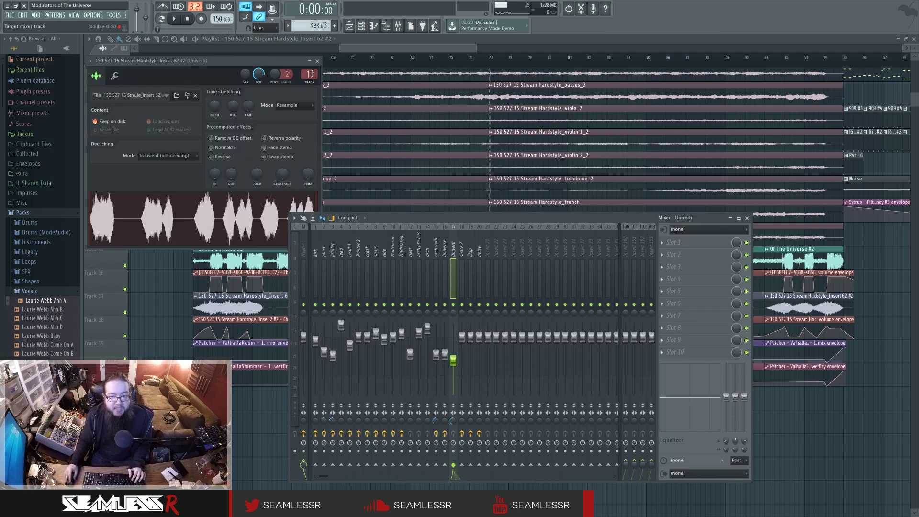
pyautogui.press('F9')
pyautogui.press('F12')
# - Open the Patcher on the Universe mixer track used by the Of The Universe #2 channel
pyautogui.doubleClick(313, 258)
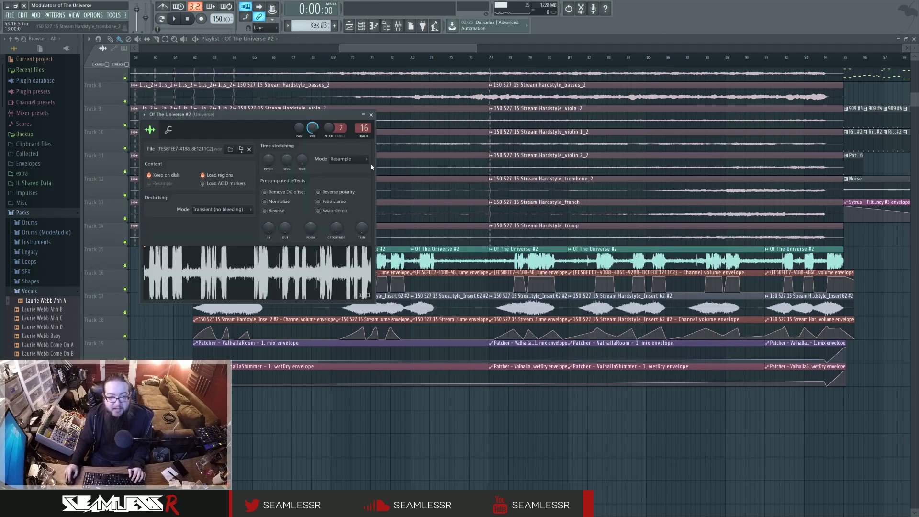
pyautogui.press('F9')
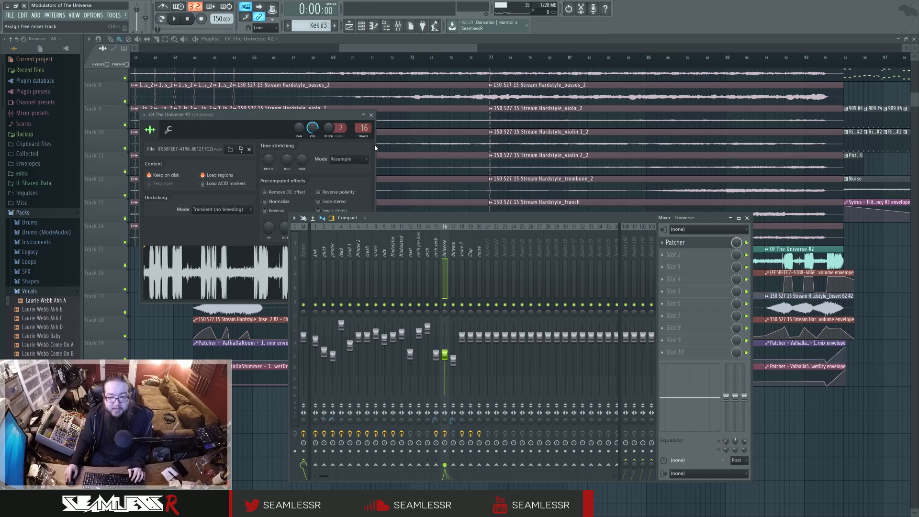
pyautogui.click(695, 243)
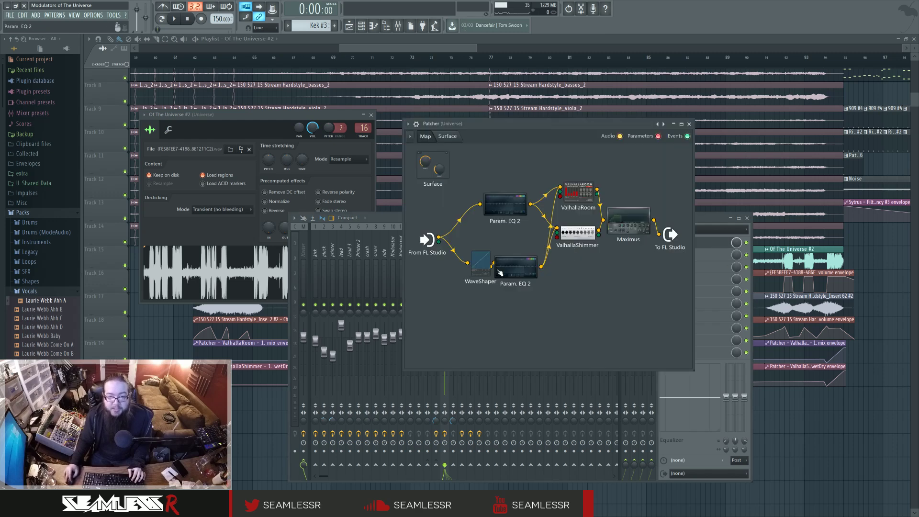
# - Move the ValhallaRoom node lower in the Patcher map and open Maximus to show its mid band
pyautogui.moveTo(582, 200); pyautogui.dragTo(587, 219)
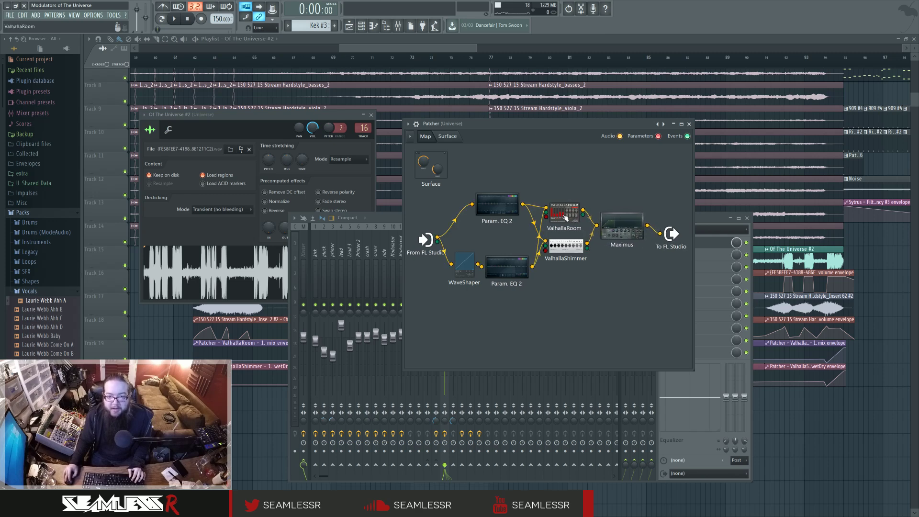
pyautogui.doubleClick(616, 222)
pyautogui.click(117, 241)
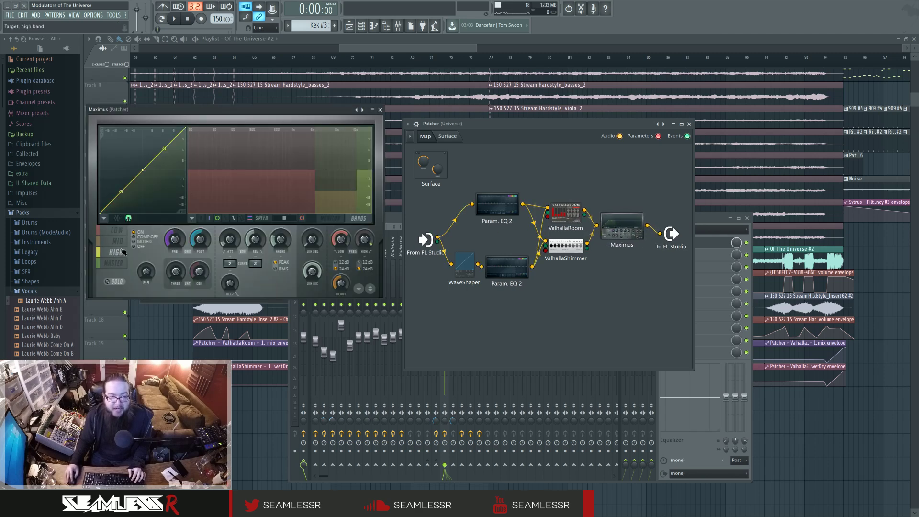
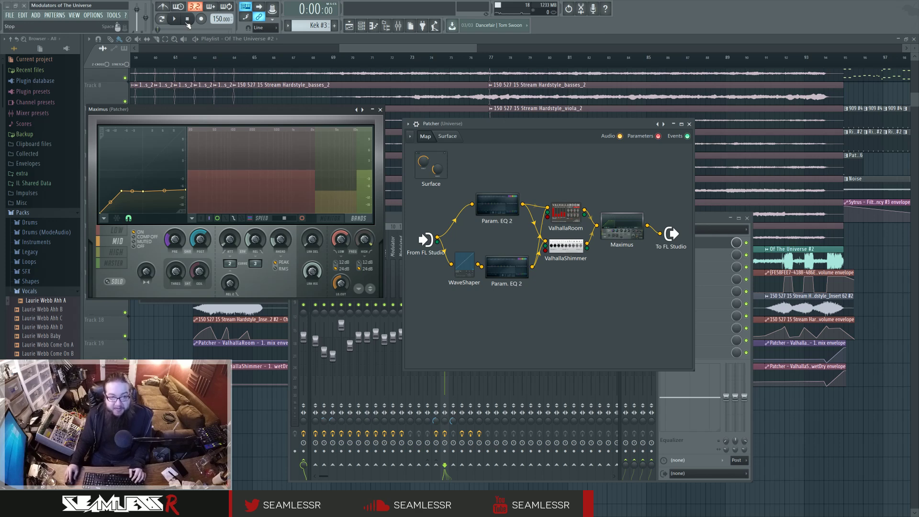
# - Play the song from the first Of The Universe #2 clip, watch Maximus in its monitor view, and stop playback and close Maximus
pyautogui.press('space')
pyautogui.press('space')
pyautogui.moveTo(353, 49); pyautogui.dragTo(345, 49)
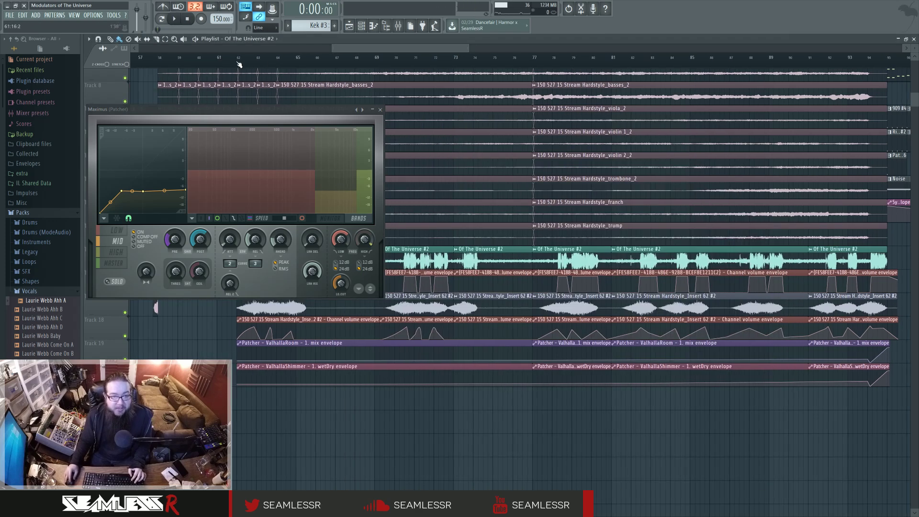
pyautogui.click(252, 56)
pyautogui.press('space')
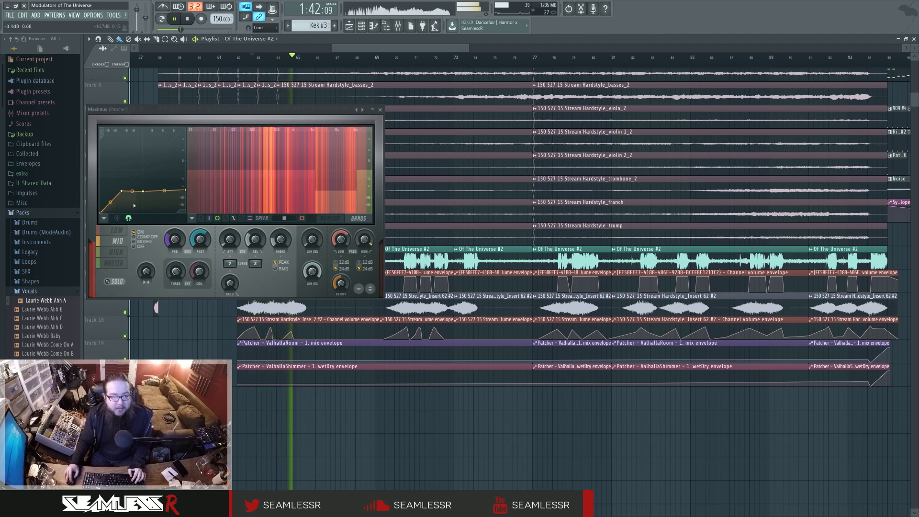
pyautogui.click(337, 220)
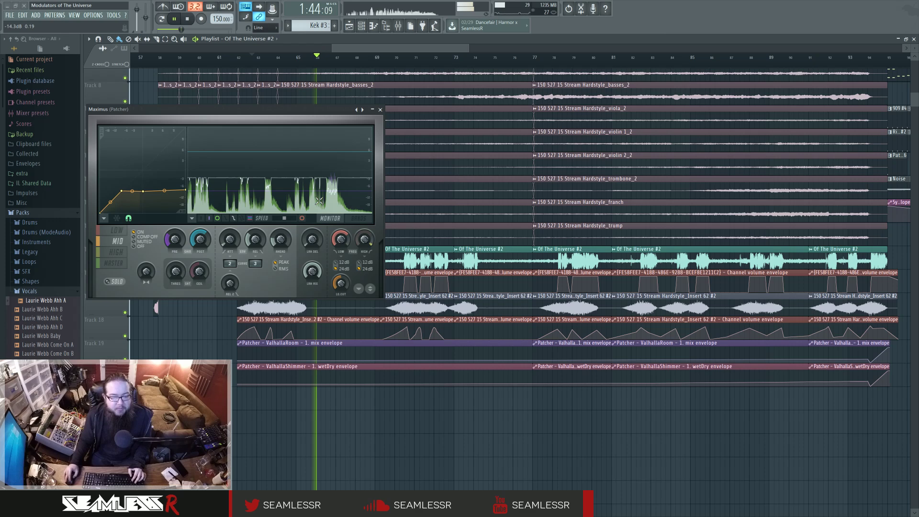
pyautogui.press('space')
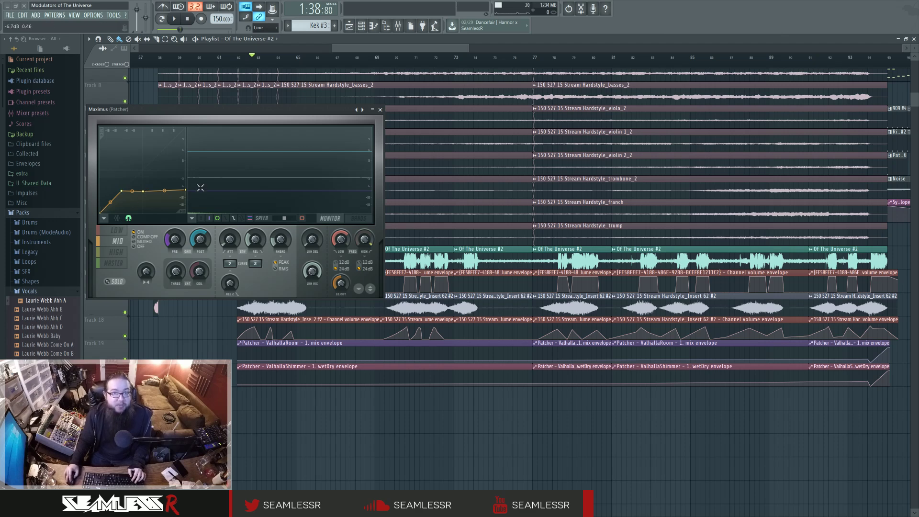
pyautogui.click(382, 109)
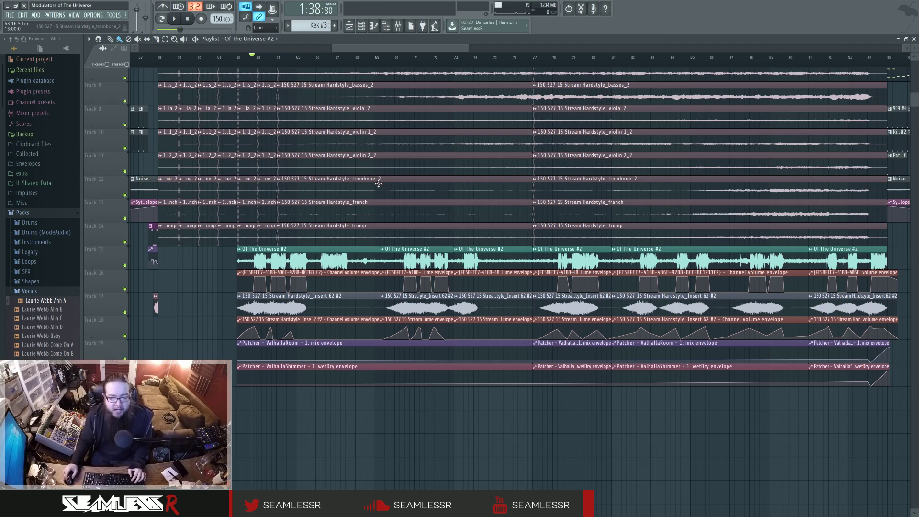
# - Bring back the mixer and the Universe Patcher, and inspect the WaveShaper and the Param. EQ 2 that follows it
pyautogui.click(398, 27)
pyautogui.click(690, 245)
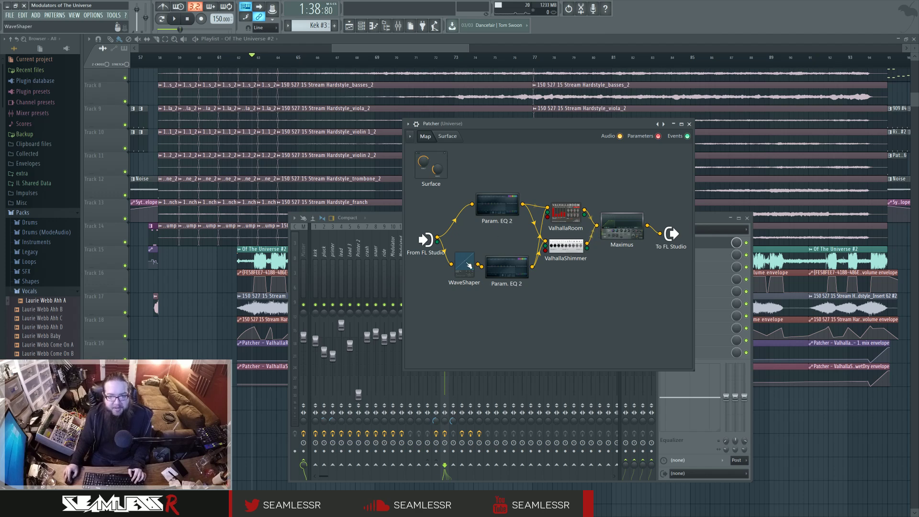
pyautogui.doubleClick(506, 267)
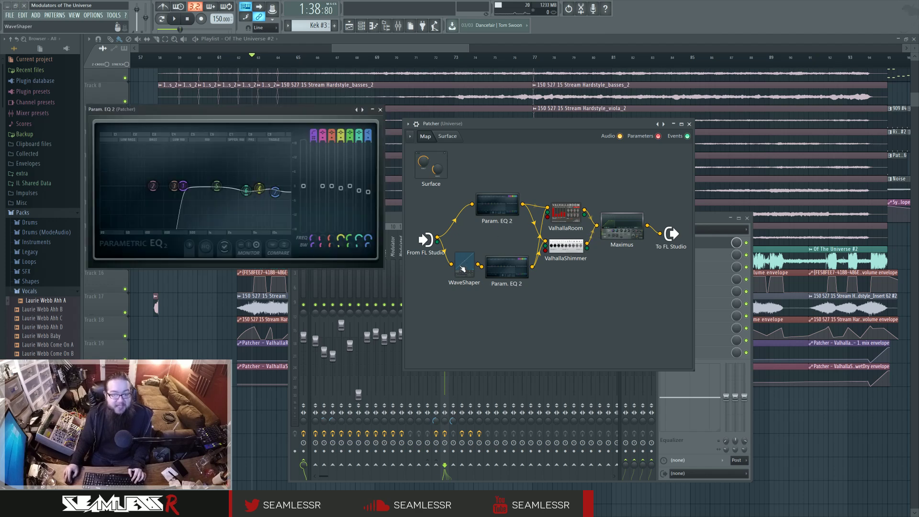
pyautogui.doubleClick(464, 267)
pyautogui.doubleClick(506, 266)
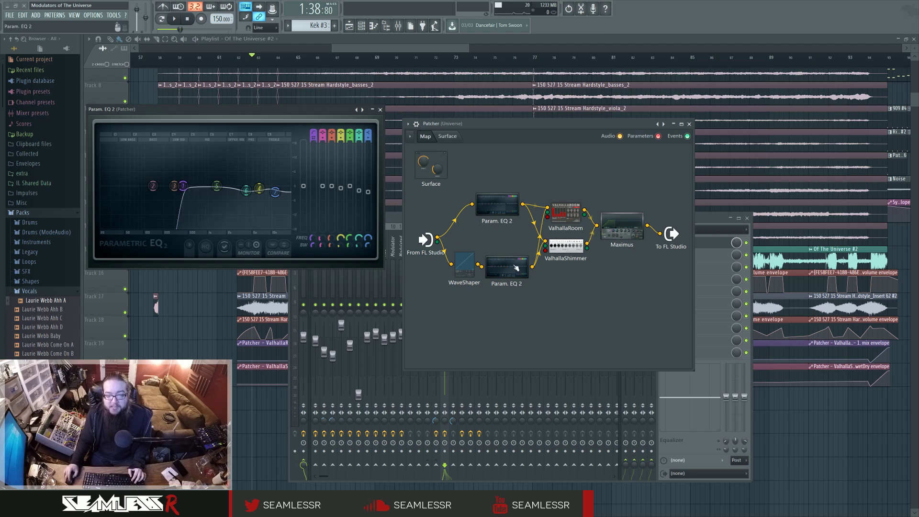
# - Spread the two Param. EQ 2 modules farther apart in the Universe Patcher map and audition the section twice
pyautogui.moveTo(516, 268); pyautogui.dragTo(507, 281)
pyautogui.moveTo(507, 212); pyautogui.dragTo(495, 199)
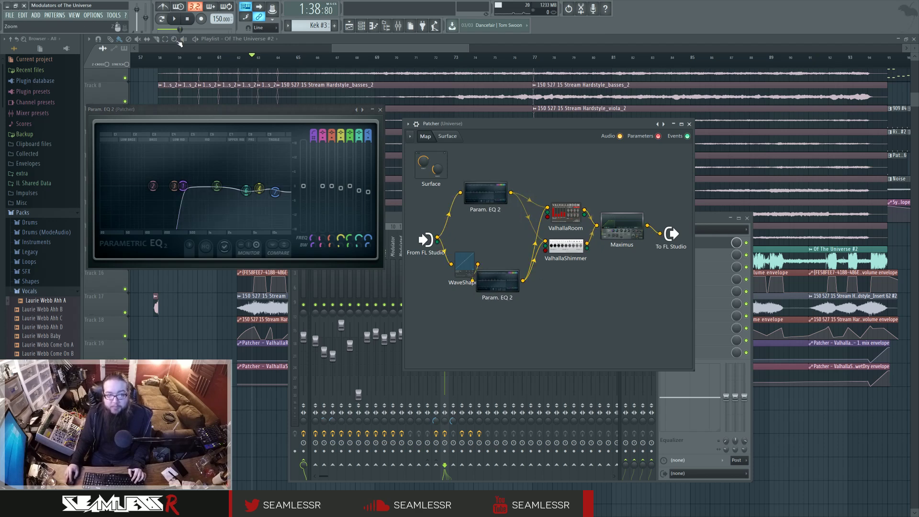
pyautogui.click(176, 20)
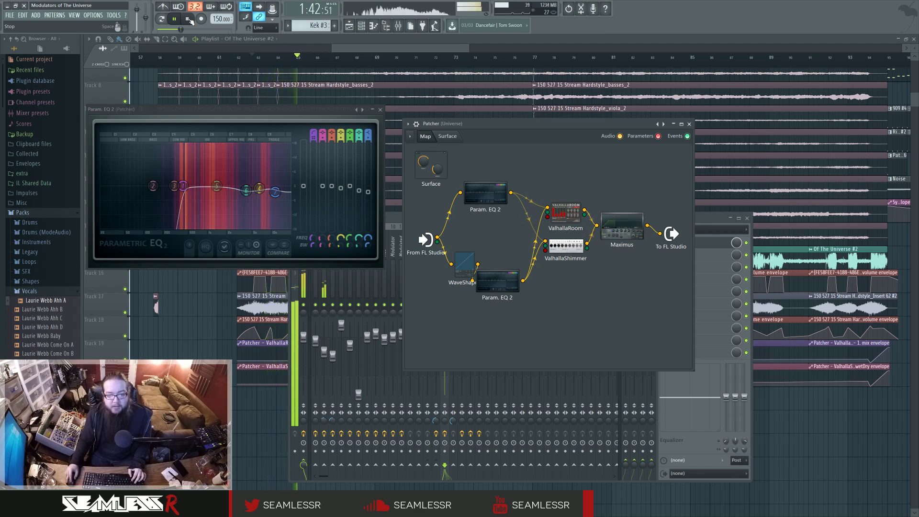
pyautogui.click(189, 19)
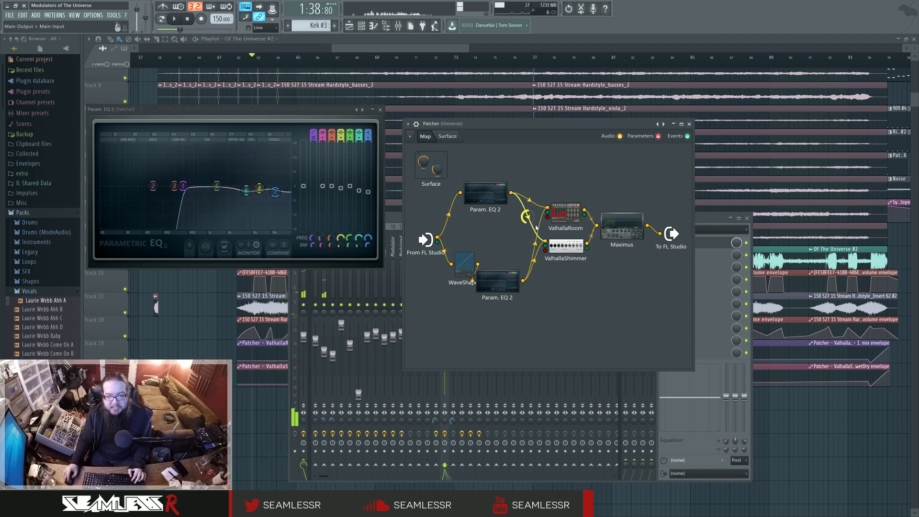
pyautogui.click(174, 19)
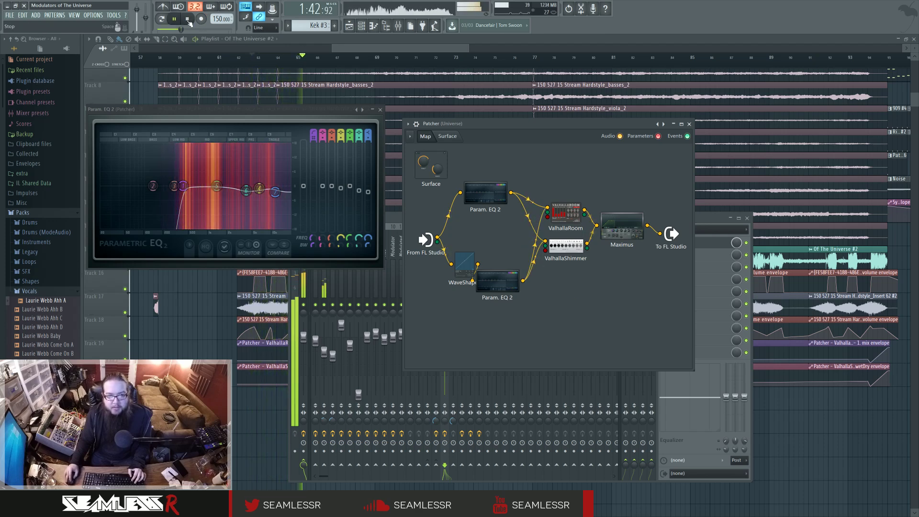
pyautogui.click(188, 21)
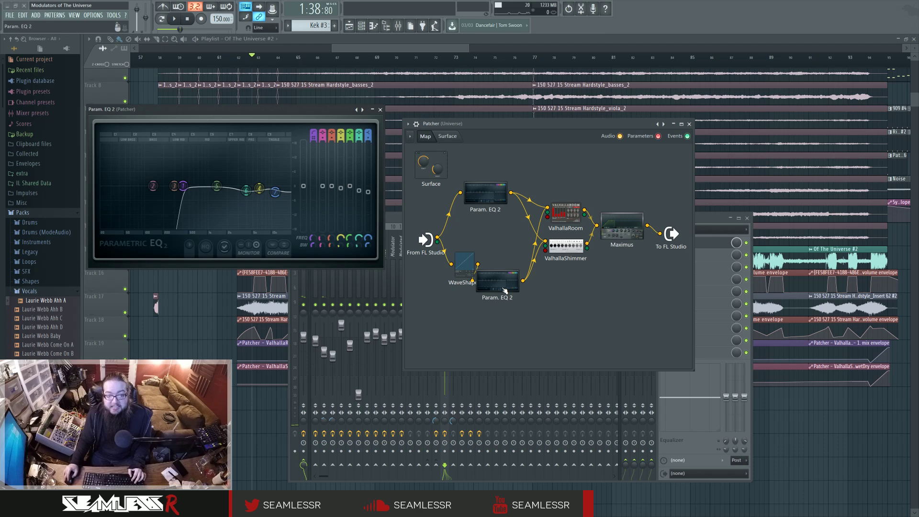
# - Nudge the WaveShaper and upper Param. EQ 2 modules, and compare the EQ curves of both Param. EQ 2 modules
pyautogui.moveTo(466, 260); pyautogui.dragTo(467, 257)
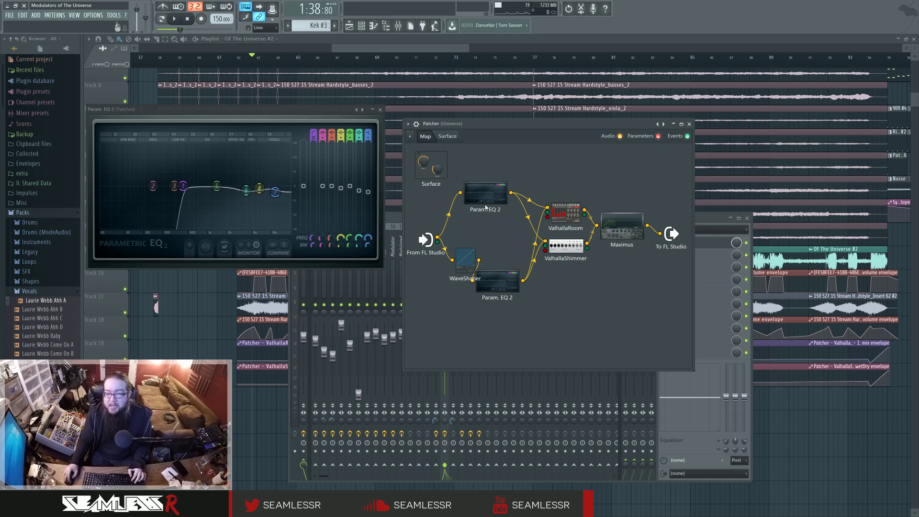
pyautogui.moveTo(486, 206); pyautogui.dragTo(495, 214)
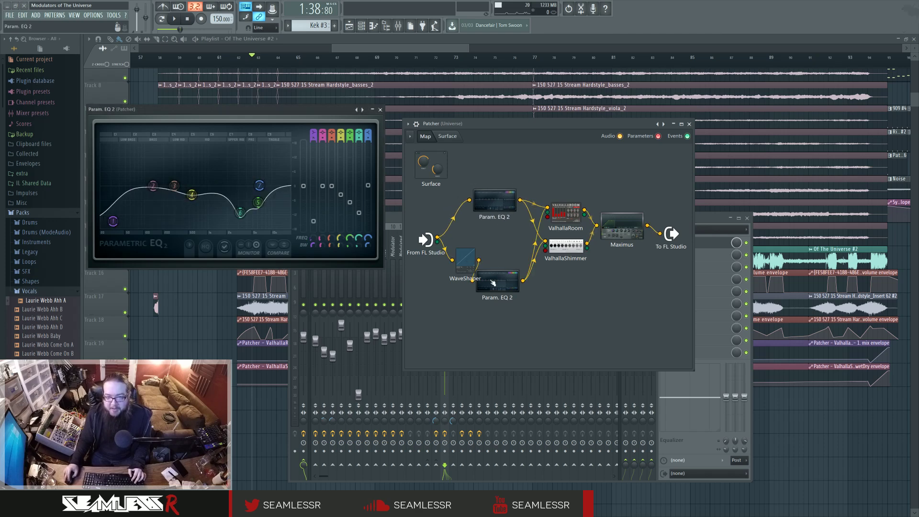
pyautogui.click(493, 283)
pyautogui.click(493, 200)
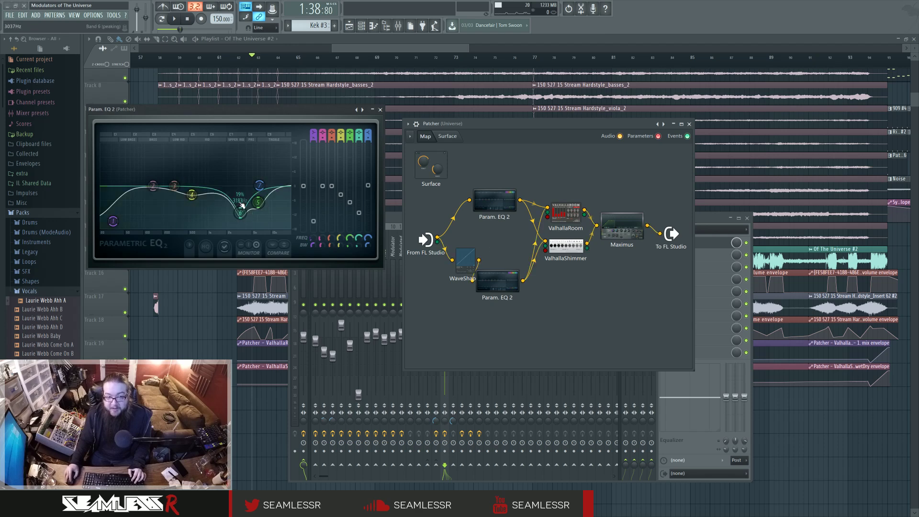
pyautogui.click(491, 289)
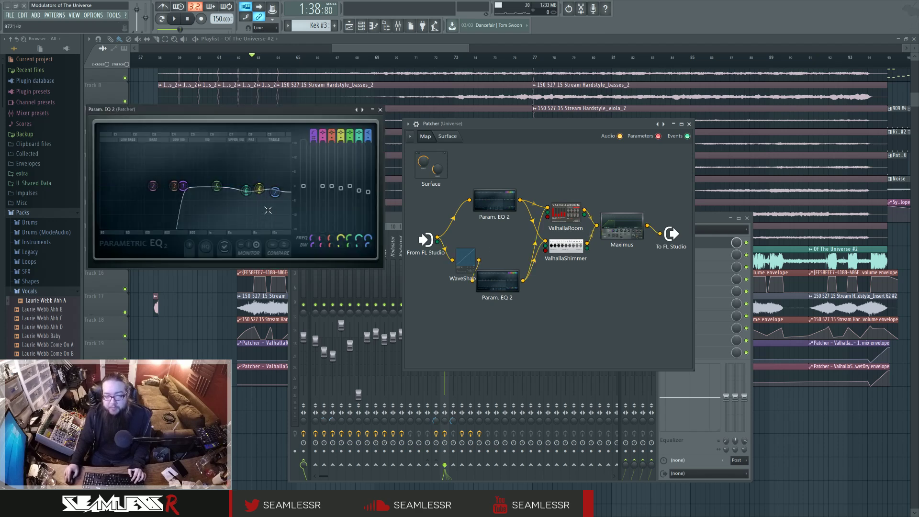
# - Close the Param. EQ 2, Universe Patcher and mixer windows, and collapse the Packs folder in the browser
pyautogui.click(380, 110)
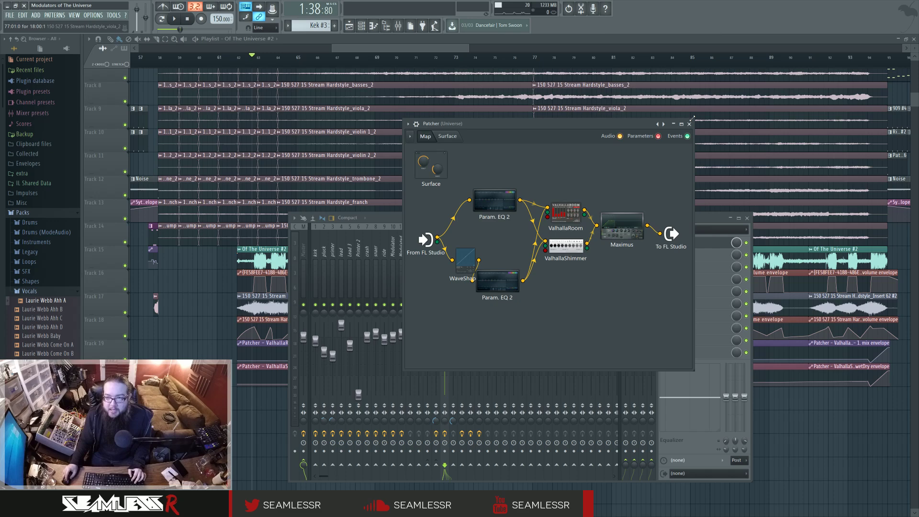
pyautogui.click(690, 124)
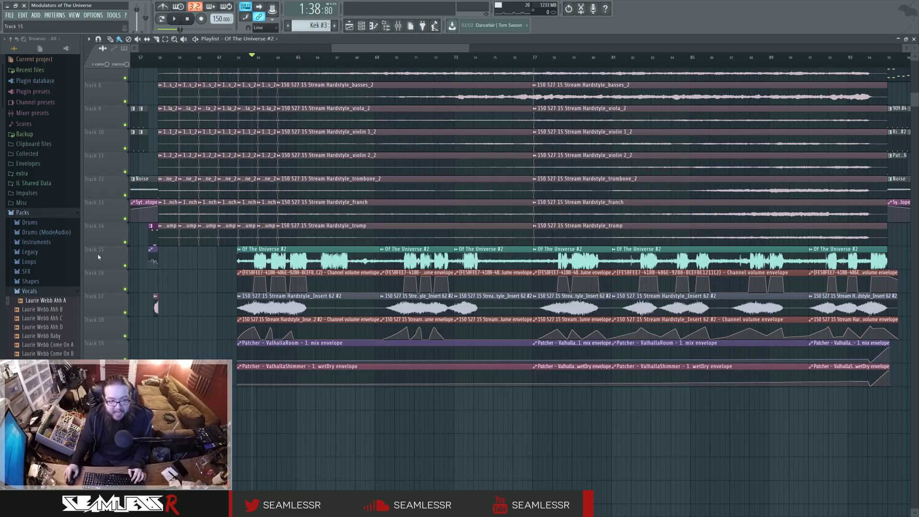
pyautogui.press('F9')
pyautogui.click(43, 213)
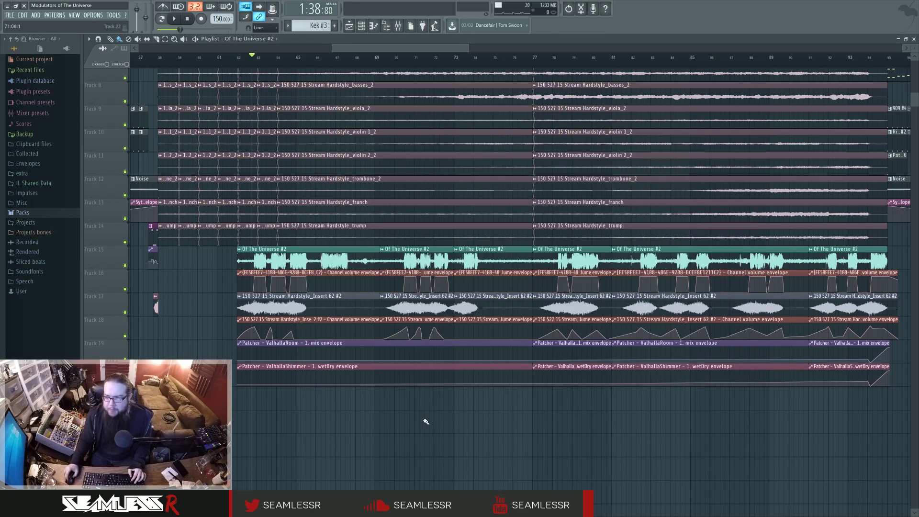
# - Go back to the earlier drop section of the arrangement and play the playlist from about bar 42
pyautogui.moveTo(417, 419); pyautogui.dragTo(380, 447)
pyautogui.keyDown('ctrl'); pyautogui.scroll(-5, 380, 448); pyautogui.keyUp('ctrl')
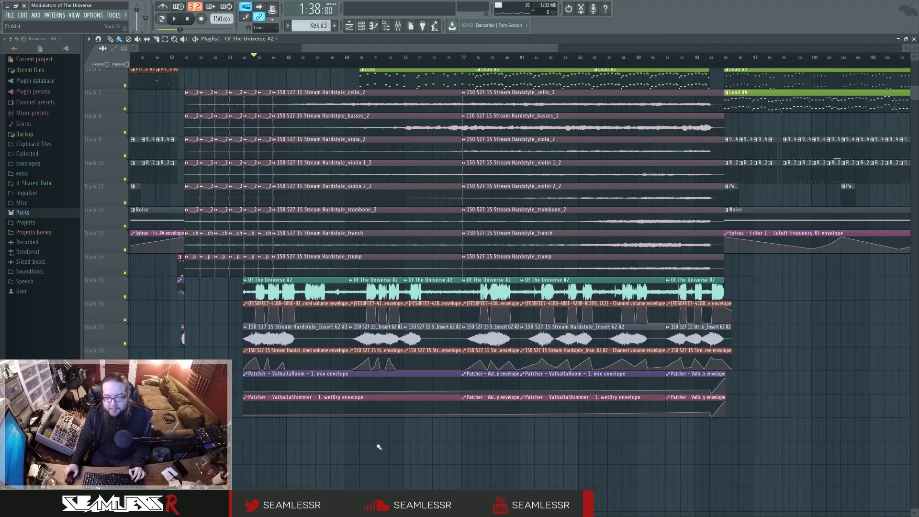
pyautogui.scroll(3, 378, 445)
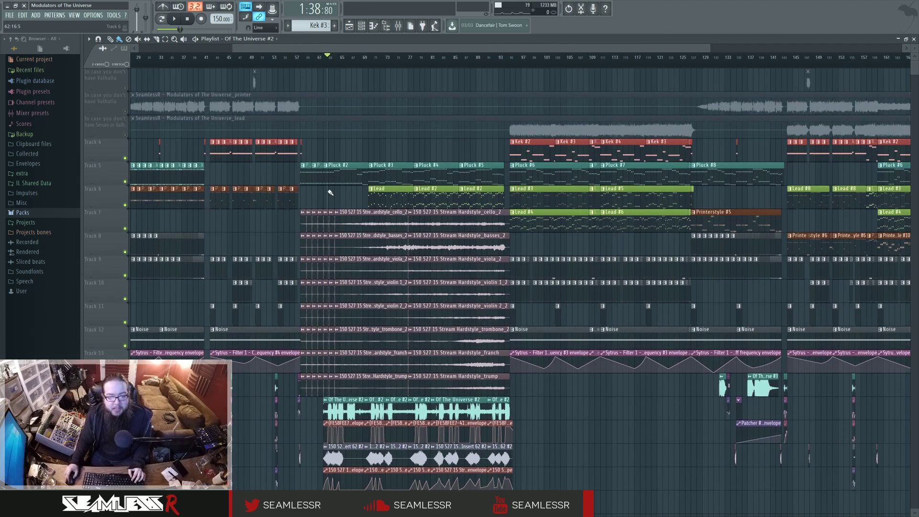
pyautogui.moveTo(329, 192); pyautogui.dragTo(520, 195)
pyautogui.keyDown('ctrl'); pyautogui.scroll(1, 334, 218); pyautogui.keyUp('ctrl')
pyautogui.keyDown('ctrl'); pyautogui.scroll(6, 335, 219); pyautogui.keyUp('ctrl')
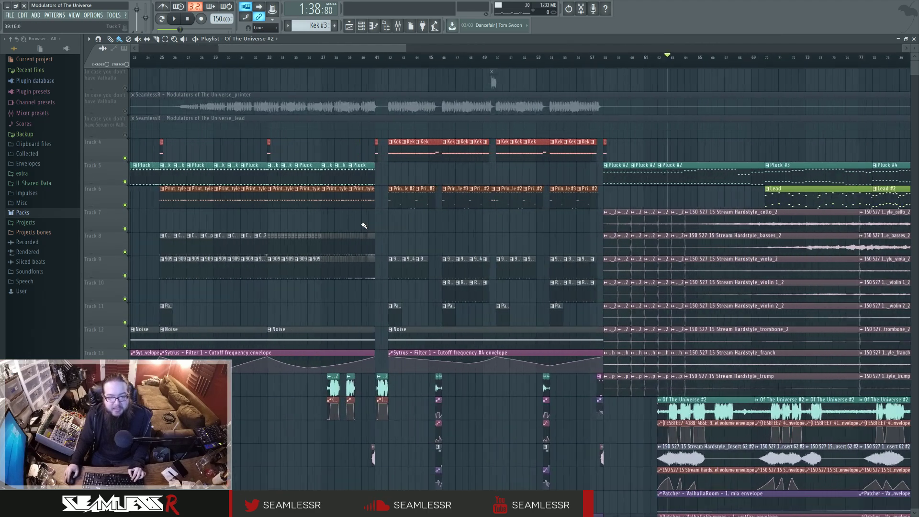
pyautogui.click(347, 67)
pyautogui.press('space')
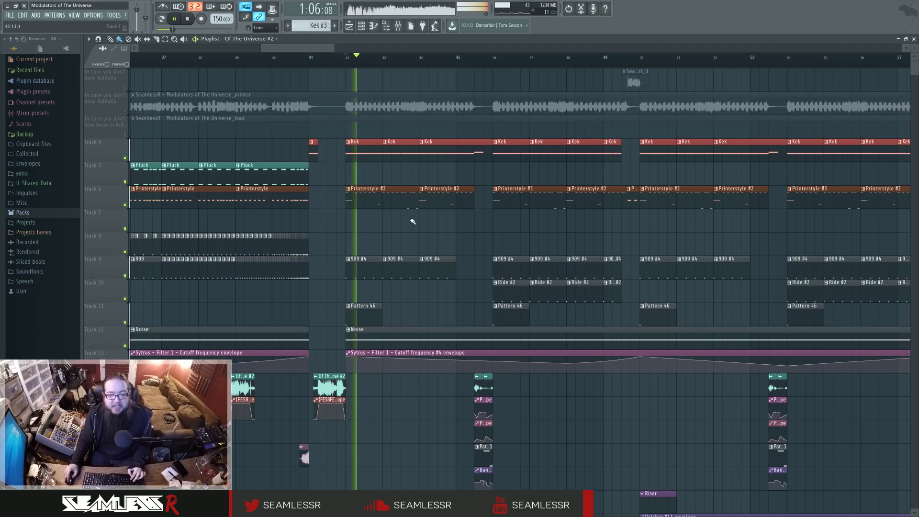
# - Open the Printerstyle #2 clip in the piano roll, loop the pattern and open the Printerstyle channel's Patcher
pyautogui.doubleClick(396, 201)
pyautogui.press('l')
pyautogui.moveTo(227, 104); pyautogui.dragTo(352, 158)
pyautogui.click(361, 25)
pyautogui.click(500, 262)
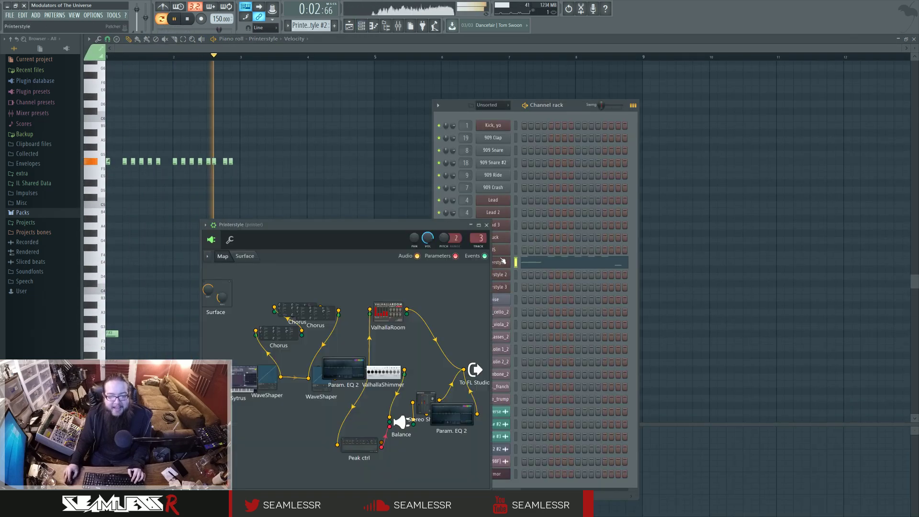
# - Stop playback, reposition and enlarge the Printerstyle Patcher window to fit the whole map, and raise the To FL Studio node slightly
pyautogui.press('space')
pyautogui.moveTo(433, 226); pyautogui.dragTo(503, 123)
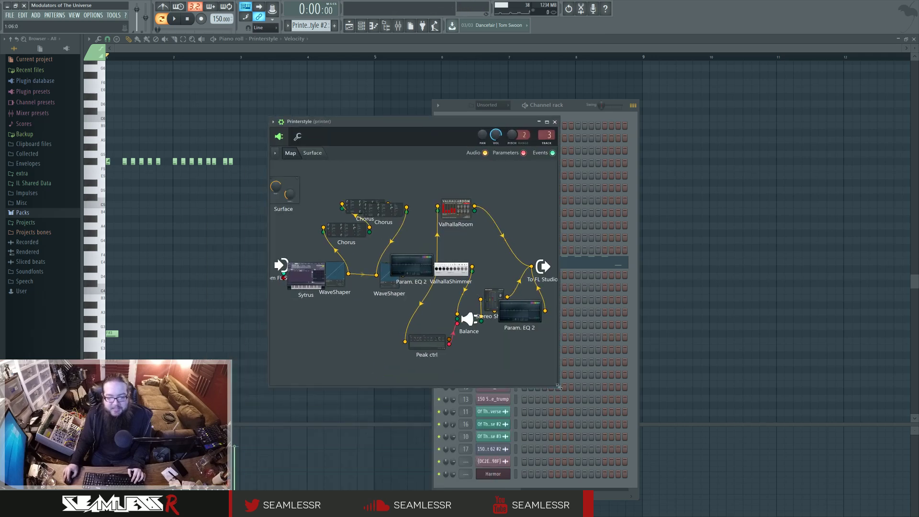
pyautogui.moveTo(559, 386); pyautogui.dragTo(846, 394)
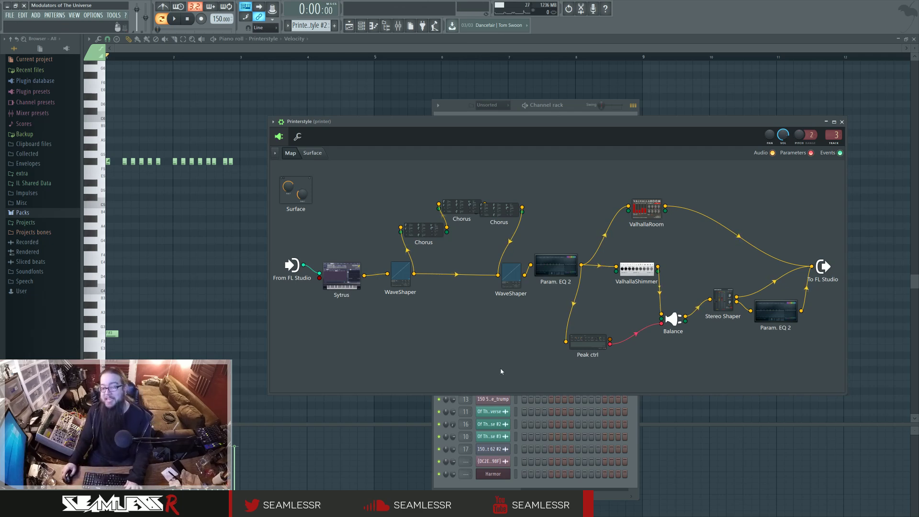
pyautogui.moveTo(499, 135); pyautogui.dragTo(434, 99)
pyautogui.moveTo(781, 358); pyautogui.dragTo(833, 408)
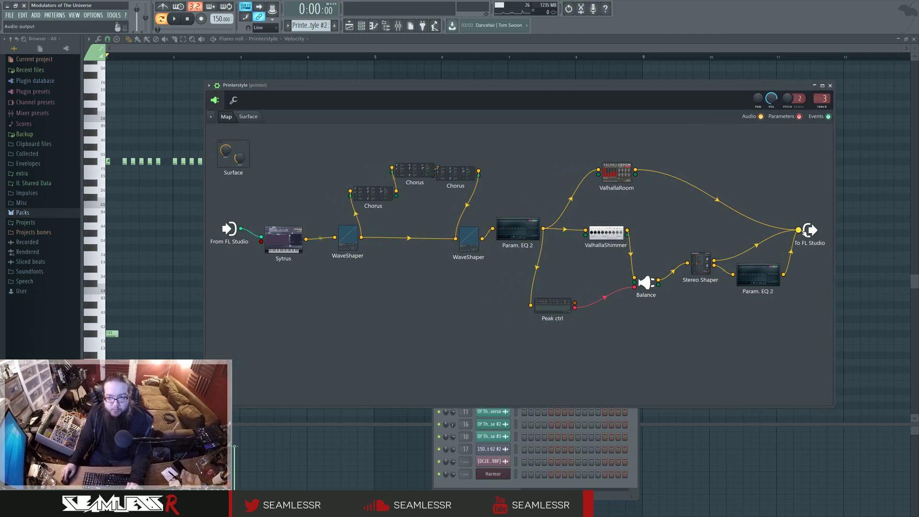
pyautogui.moveTo(806, 232); pyautogui.dragTo(808, 214)
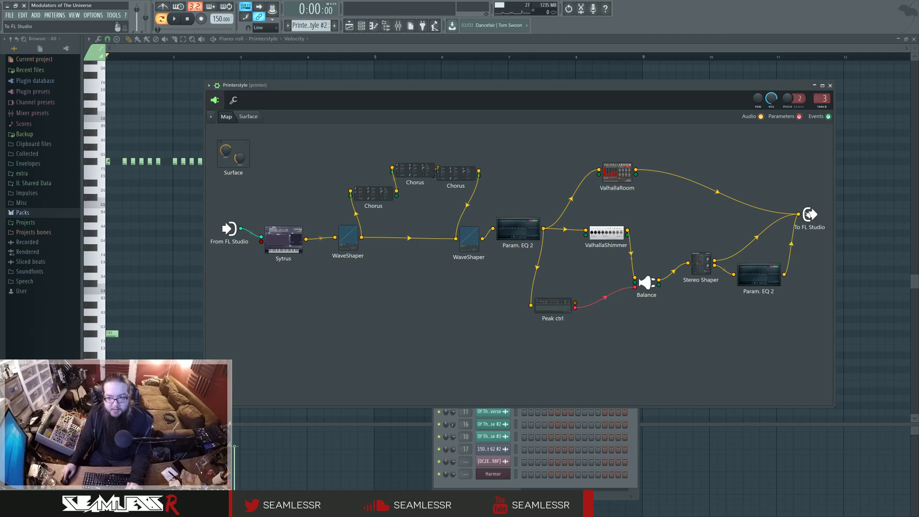
# - Browse the available effects in the plugin picker and in the full plugin list for the first slot of mixer Insert 23
pyautogui.middleClick(786, 177)
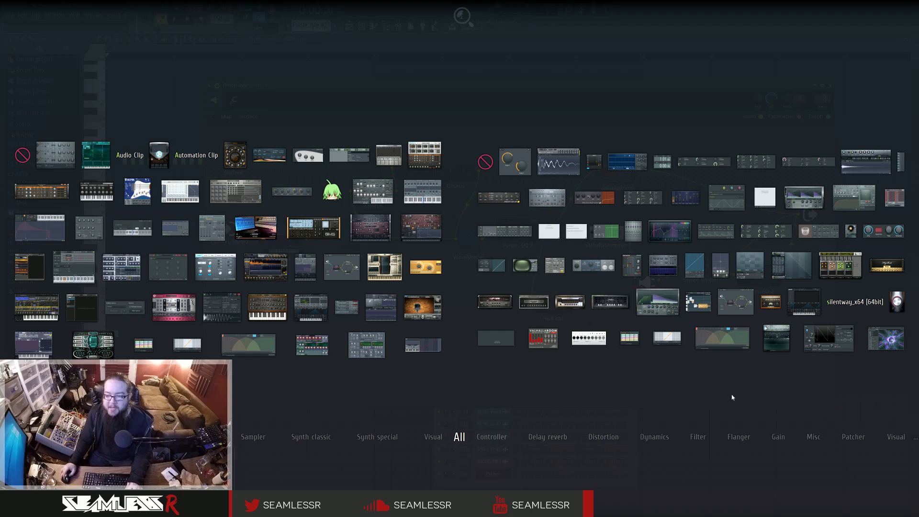
pyautogui.click(687, 377)
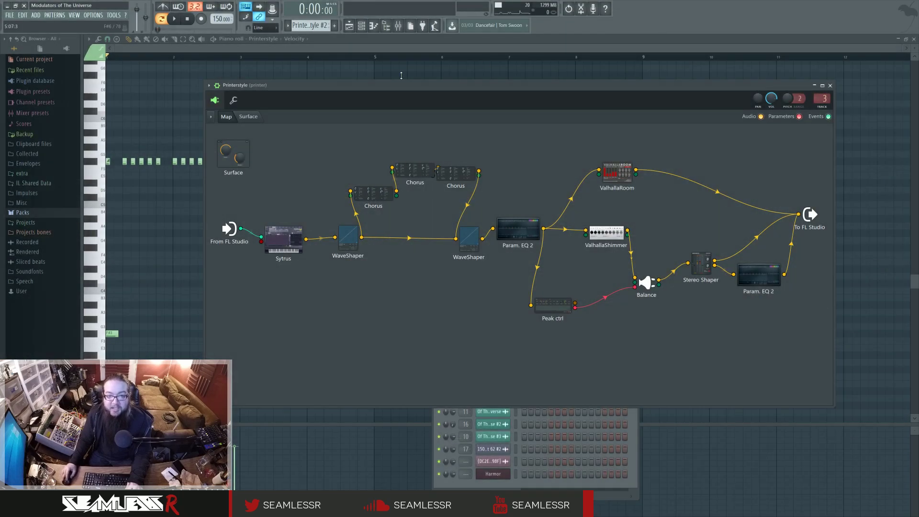
pyautogui.press('F9')
pyautogui.click(505, 253)
pyautogui.click(685, 243)
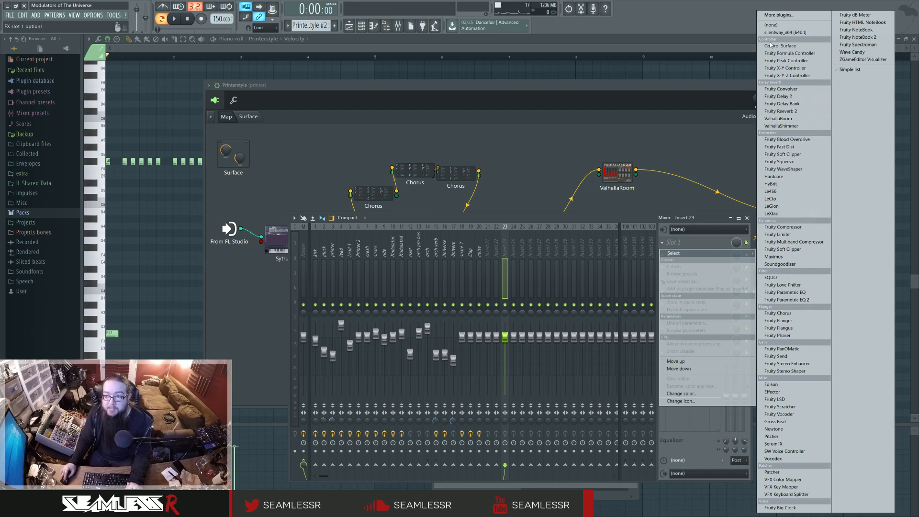
pyautogui.click(779, 15)
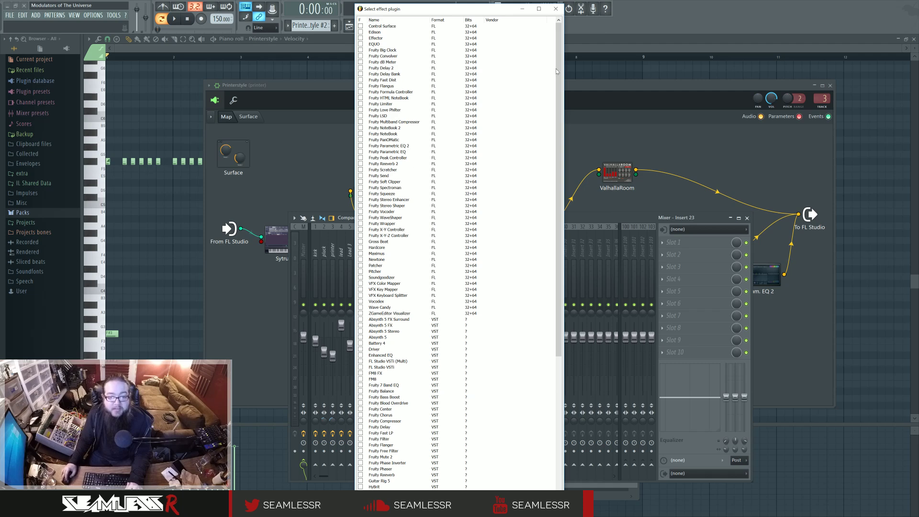
pyautogui.click(556, 9)
pyautogui.click(747, 218)
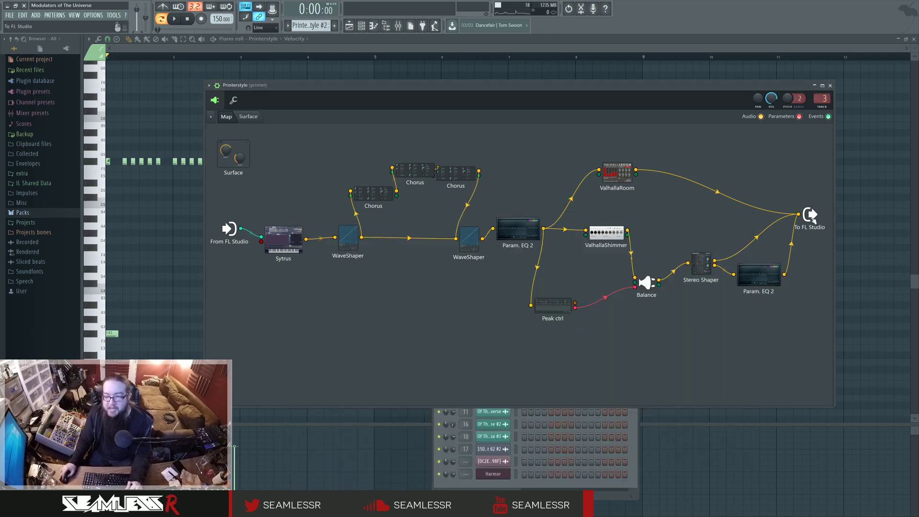
# - Disconnect all audio links into To FL Studio and route Sytrus's audio output directly to it
pyautogui.moveTo(799, 214); pyautogui.dragTo(788, 206)
pyautogui.moveTo(799, 214); pyautogui.dragTo(751, 166)
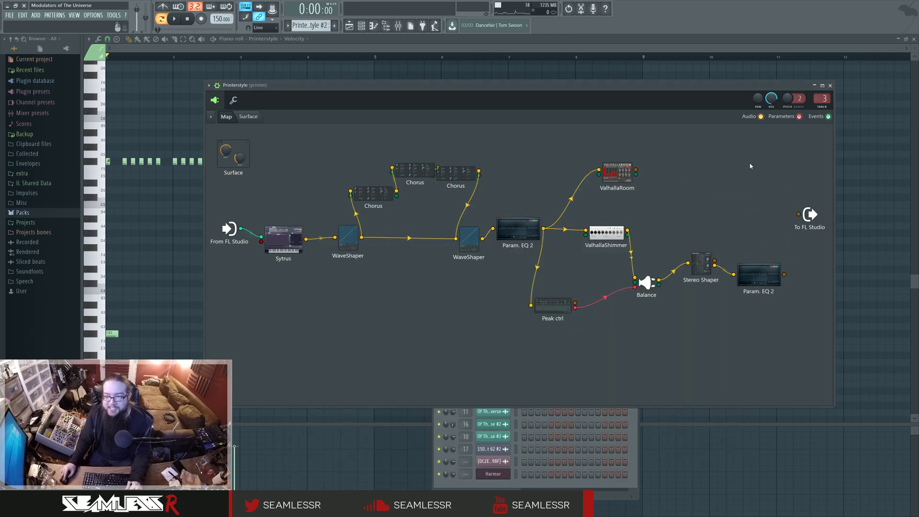
pyautogui.moveTo(306, 238); pyautogui.dragTo(798, 214)
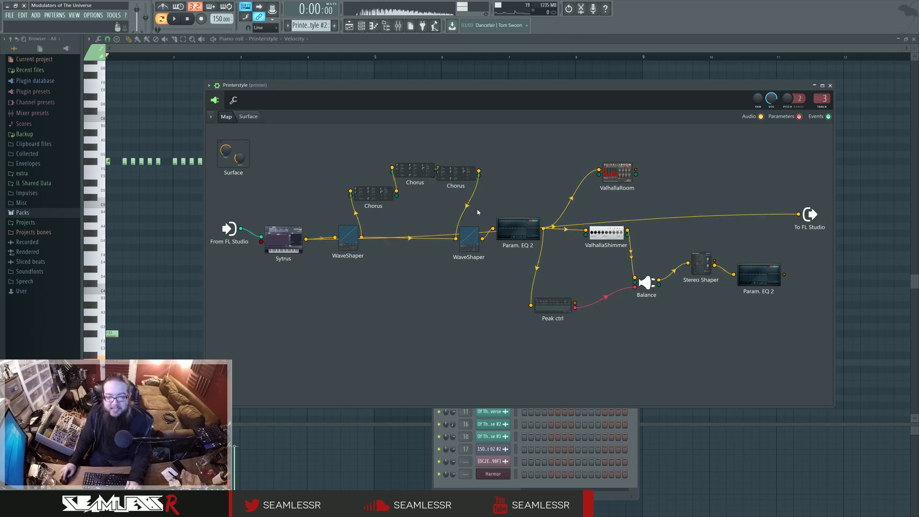
# - Open Sytrus from the Patcher map and inspect the settings of operators 1 and 2
pyautogui.click(293, 239)
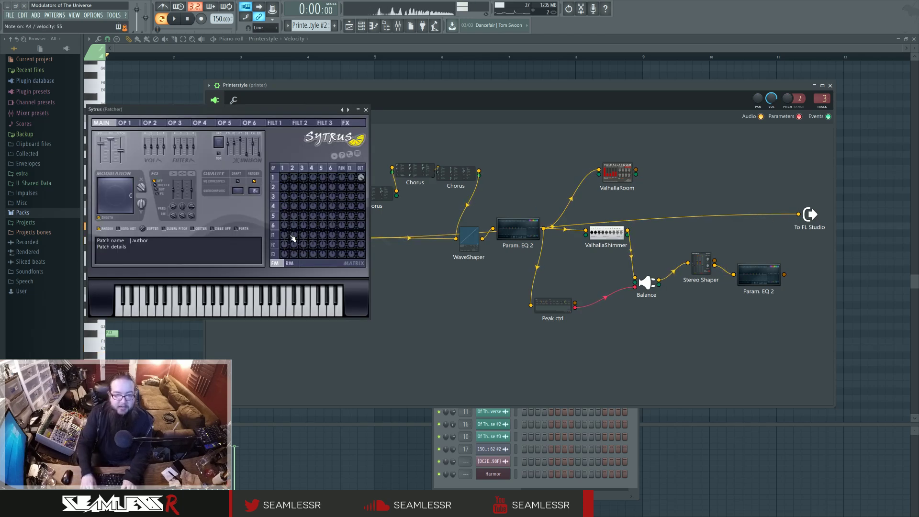
pyautogui.click(283, 168)
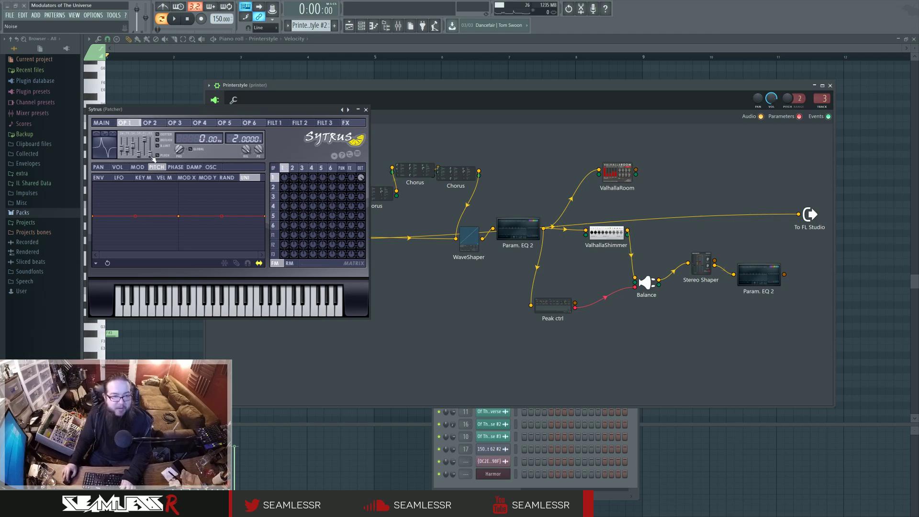
pyautogui.click(292, 168)
# - Reshape the waveform of Sytrus operator 4 with its shape controls, including skew, to resemble operator 1's waveform
pyautogui.click(311, 168)
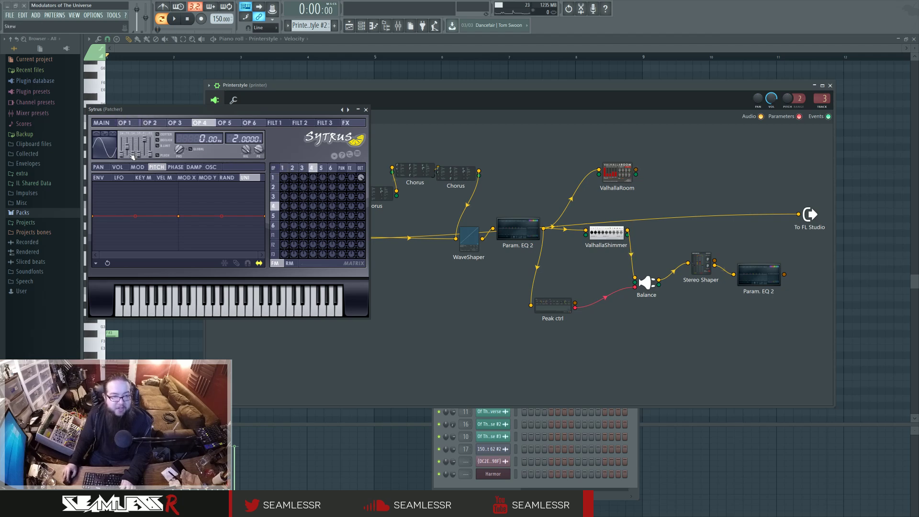
pyautogui.rightClick(102, 146)
pyautogui.click(114, 157)
pyautogui.moveTo(141, 151); pyautogui.dragTo(139, 155)
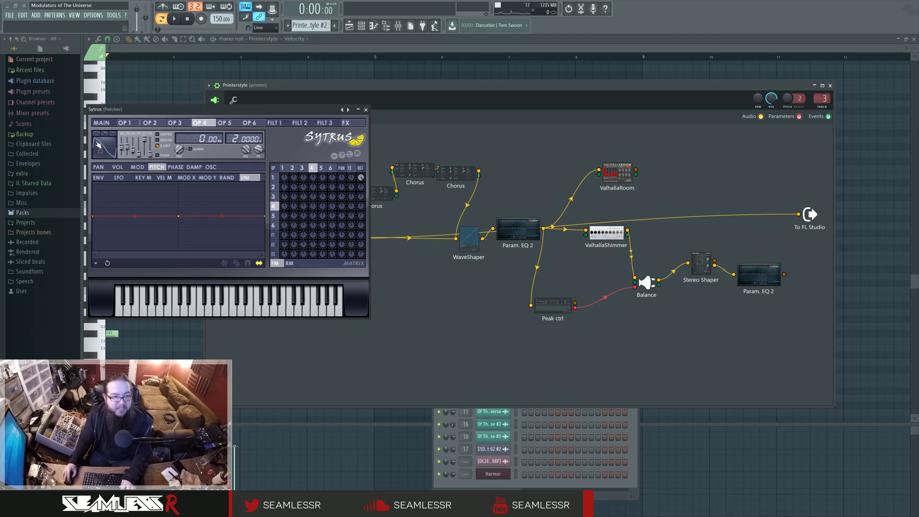
pyautogui.moveTo(133, 149); pyautogui.dragTo(133, 140)
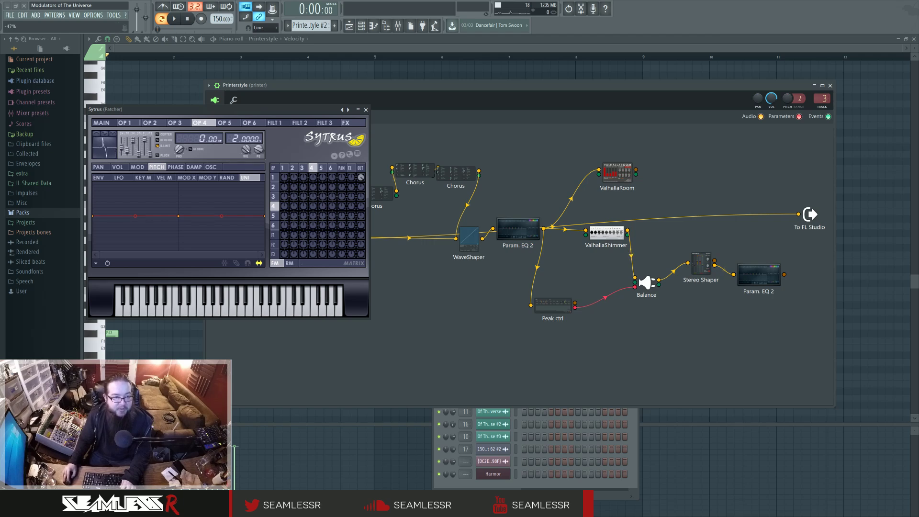
pyautogui.click(105, 134)
# - Show operator 1 again, close Sytrus and open the Printerstyle channel's polyphony and portamento settings
pyautogui.click(283, 169)
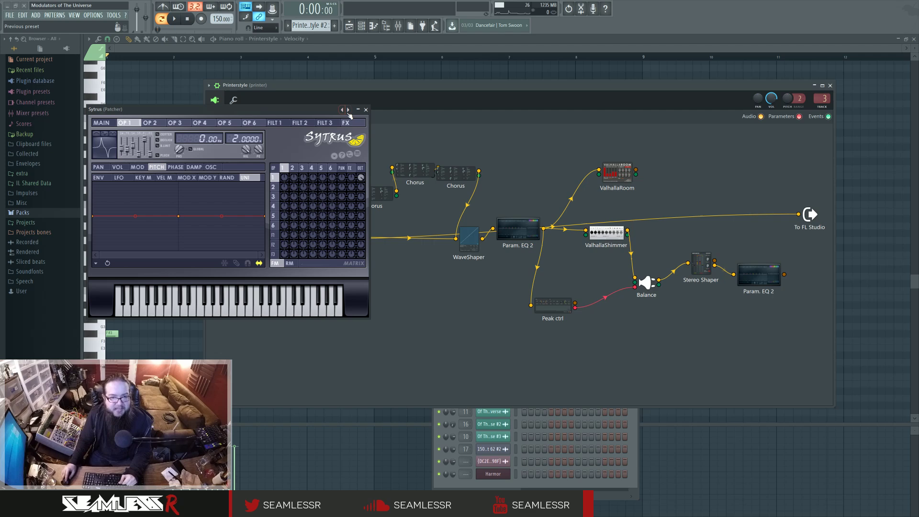
pyautogui.click(366, 110)
pyautogui.click(233, 99)
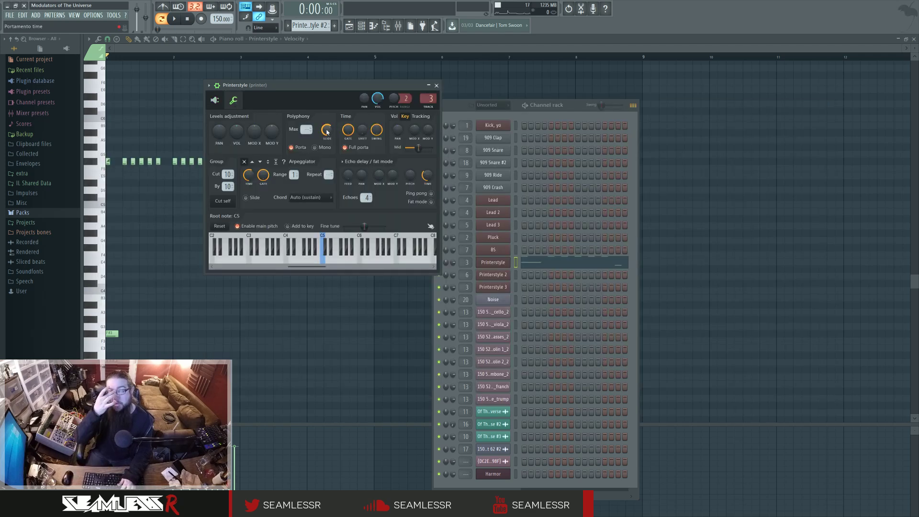
# - Play several notes on the Printerstyle channel to audition its portamento glide
pyautogui.press('z')
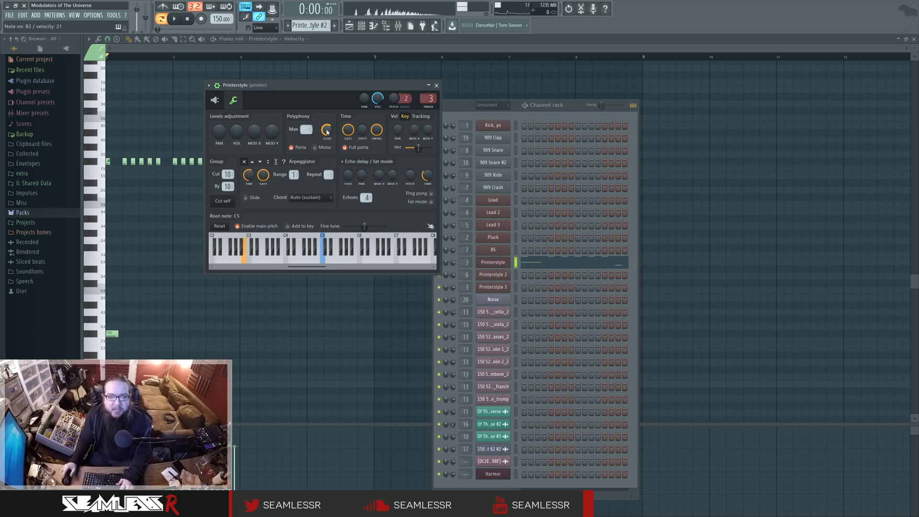
pyautogui.press('v')
pyautogui.press('x')
pyautogui.press('c')
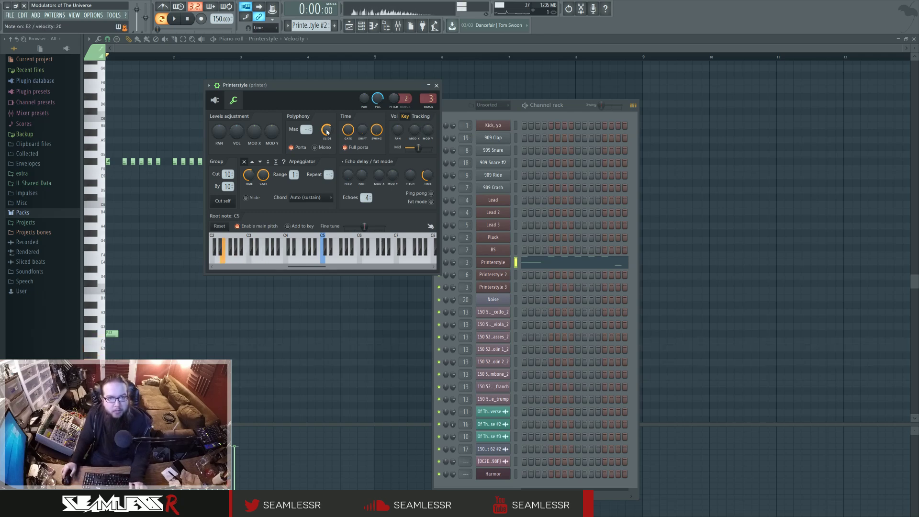
# - Return to the Patcher map, disconnect Sytrus from To FL Studio and start a link from the first WaveShaper's audio output
pyautogui.click(215, 100)
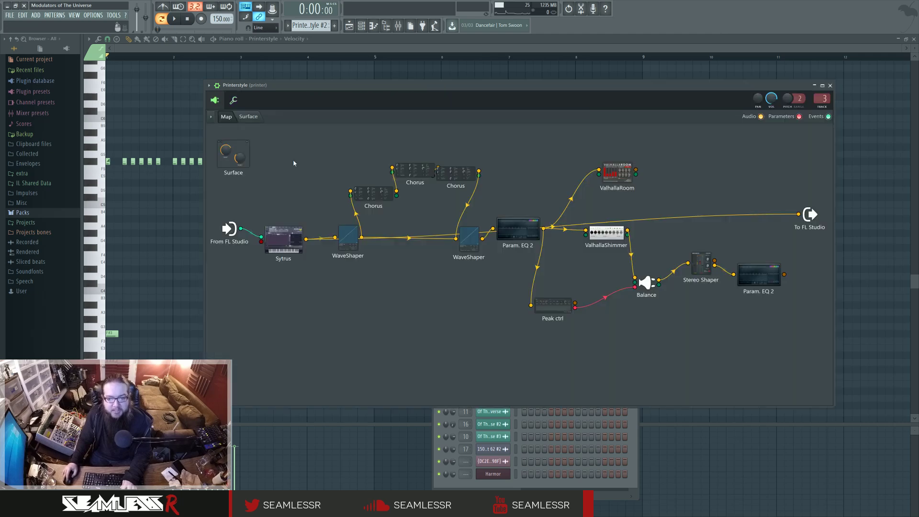
pyautogui.moveTo(799, 214); pyautogui.dragTo(744, 134)
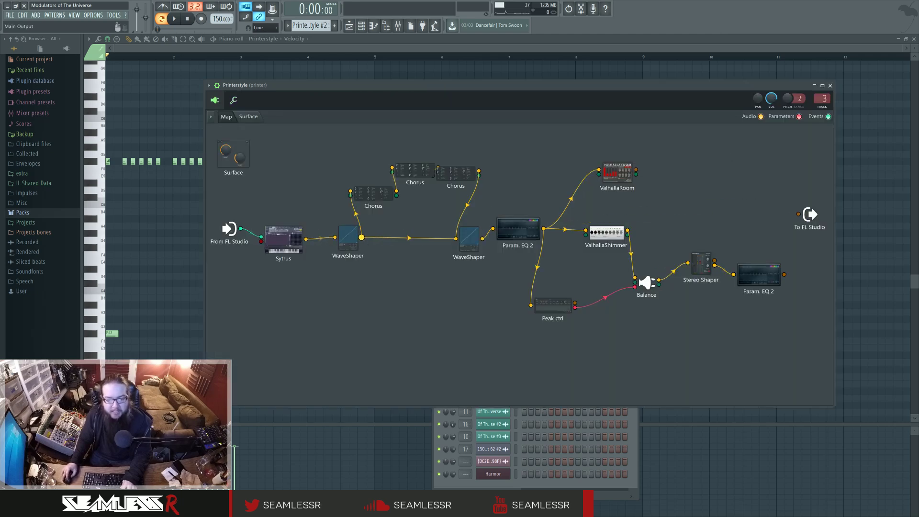
pyautogui.moveTo(362, 237); pyautogui.dragTo(558, 221)
# - Open the first WaveShaper, enlarge its window and examine its shaping curve at full screen before closing it
pyautogui.click(349, 237)
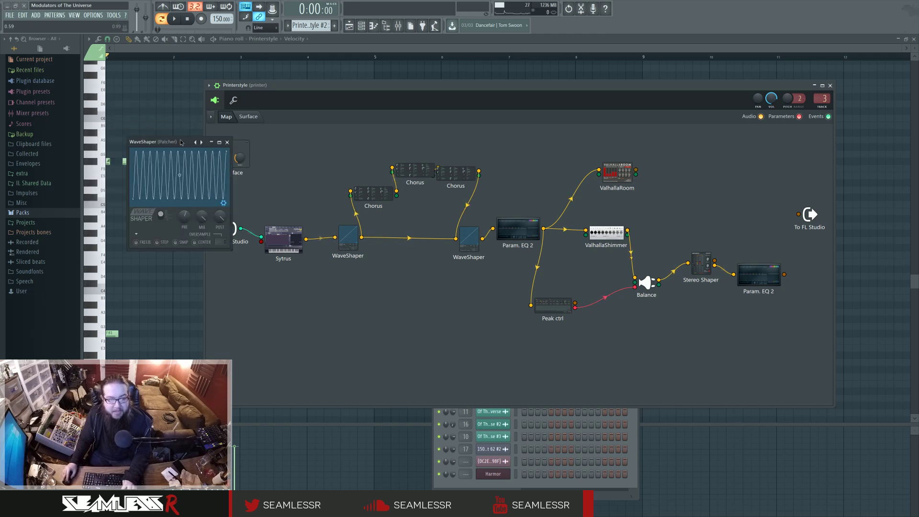
pyautogui.moveTo(292, 296); pyautogui.dragTo(559, 424)
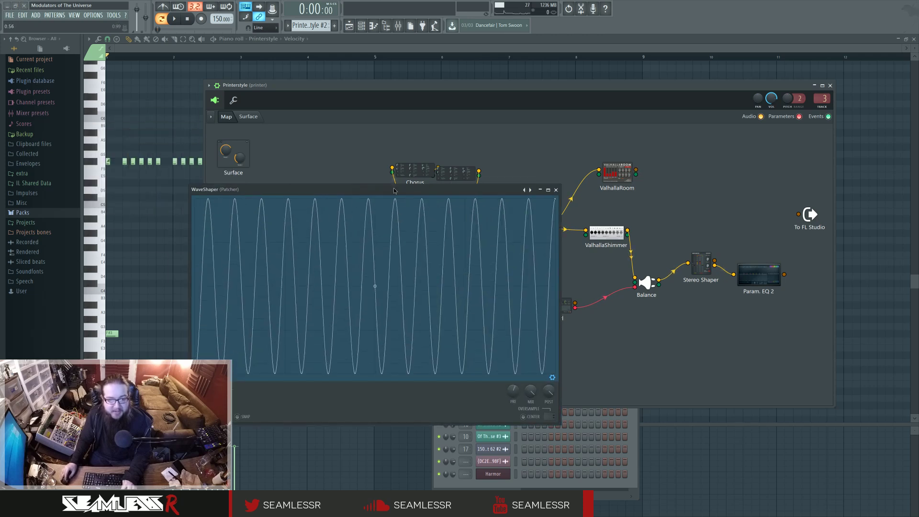
pyautogui.moveTo(394, 191); pyautogui.dragTo(513, 162)
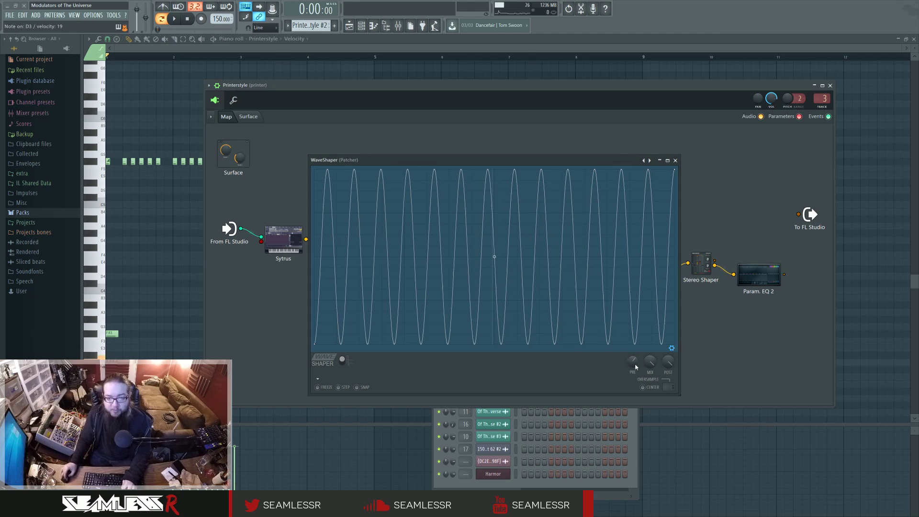
pyautogui.moveTo(506, 161); pyautogui.dragTo(441, 192)
pyautogui.click(602, 191)
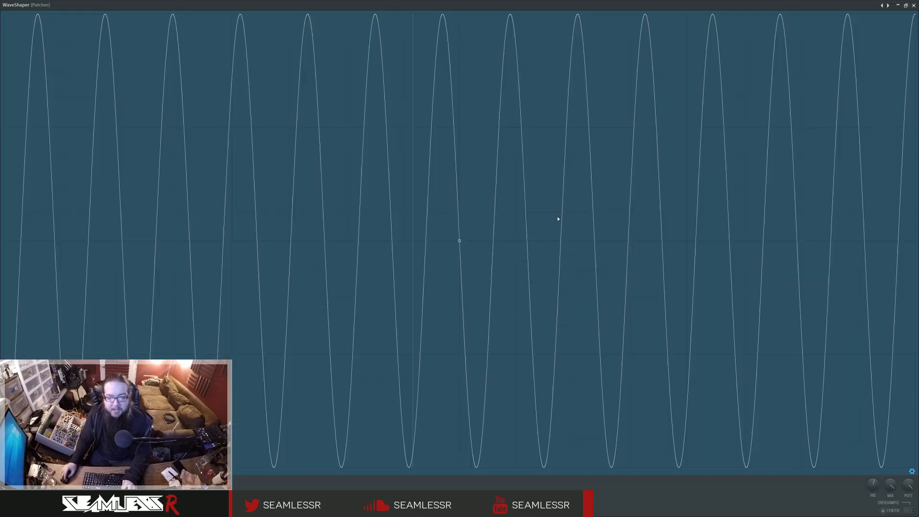
pyautogui.click(905, 8)
pyautogui.click(610, 191)
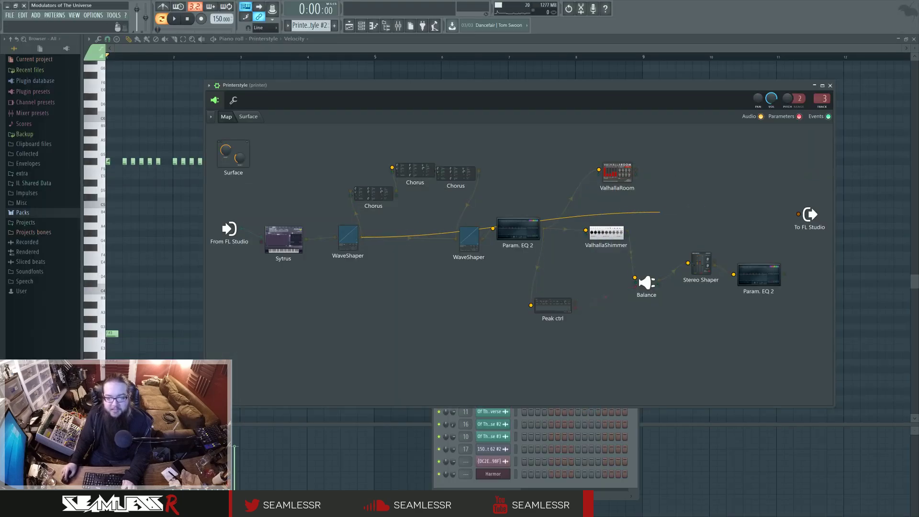
# - Route the first WaveShaper's audio output to To FL Studio and recheck its curve while listening to the sound
pyautogui.click(354, 239)
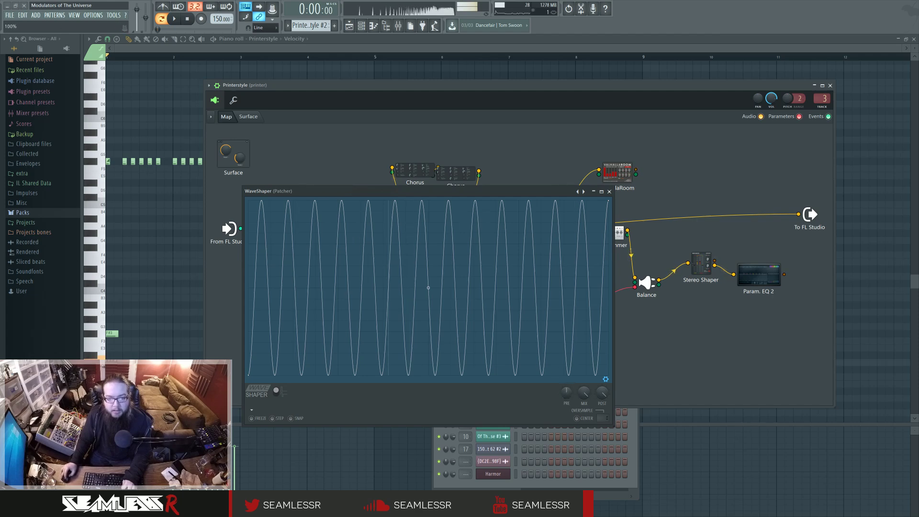
pyautogui.click(610, 192)
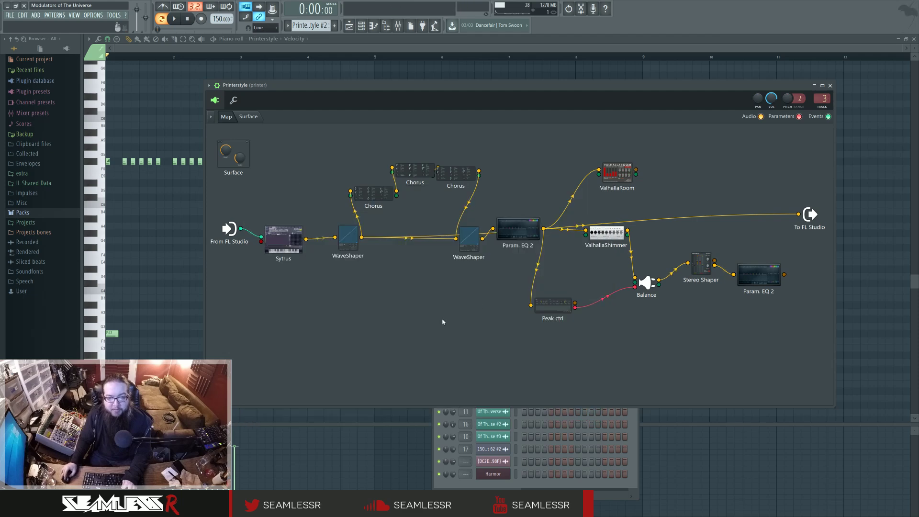
pyautogui.click(354, 244)
pyautogui.press('Escape')
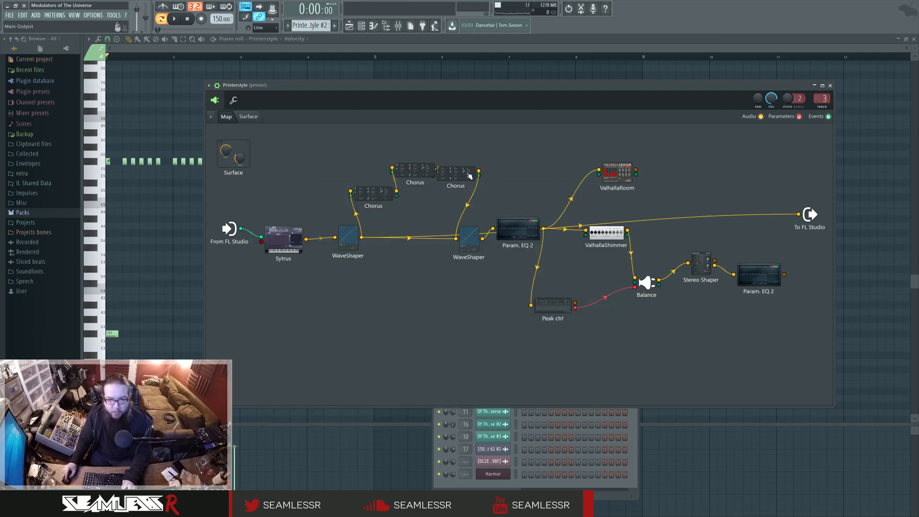
# - Inspect the settings of the three Chorus effects and try rerouting the last Chorus's audio output instead of the first WaveShaper's
pyautogui.click(380, 193)
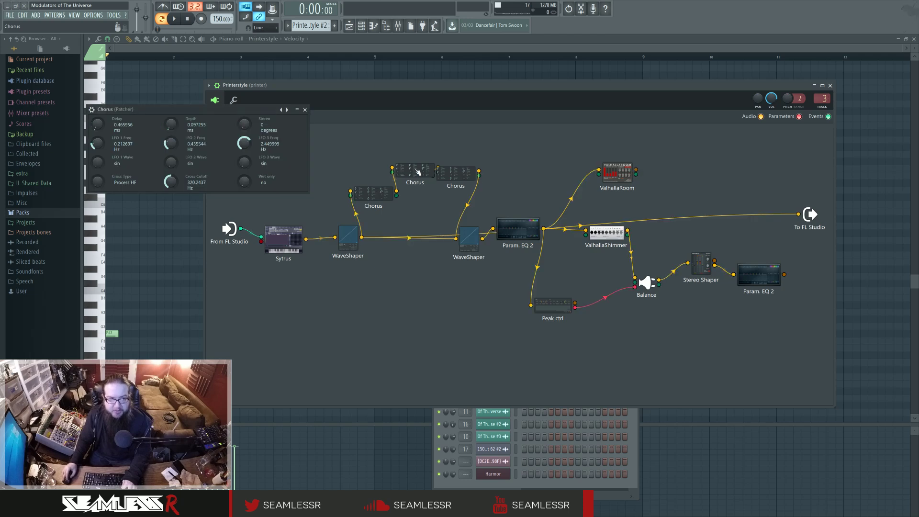
pyautogui.click(465, 174)
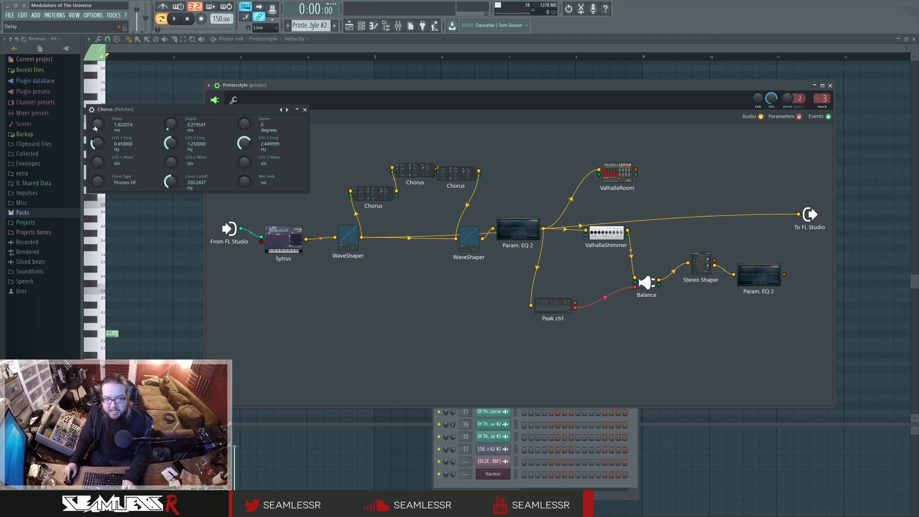
pyautogui.click(411, 171)
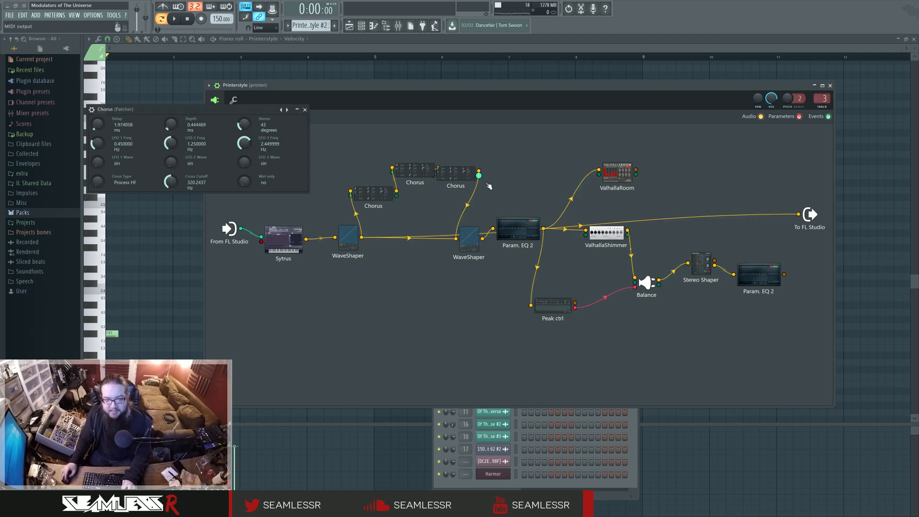
pyautogui.moveTo(479, 171); pyautogui.dragTo(762, 166)
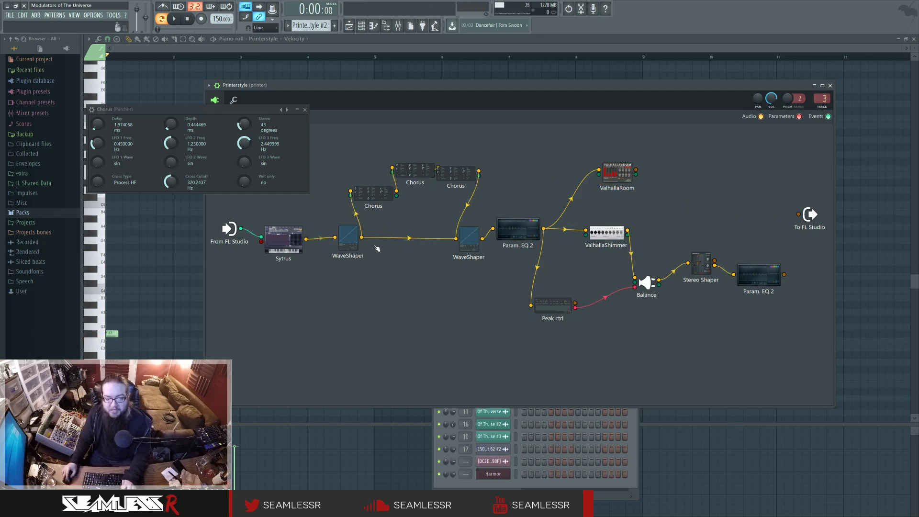
# - Open the second WaveShaper, nudge its node toward the first one and examine its curve in an enlarged window
pyautogui.click(468, 248)
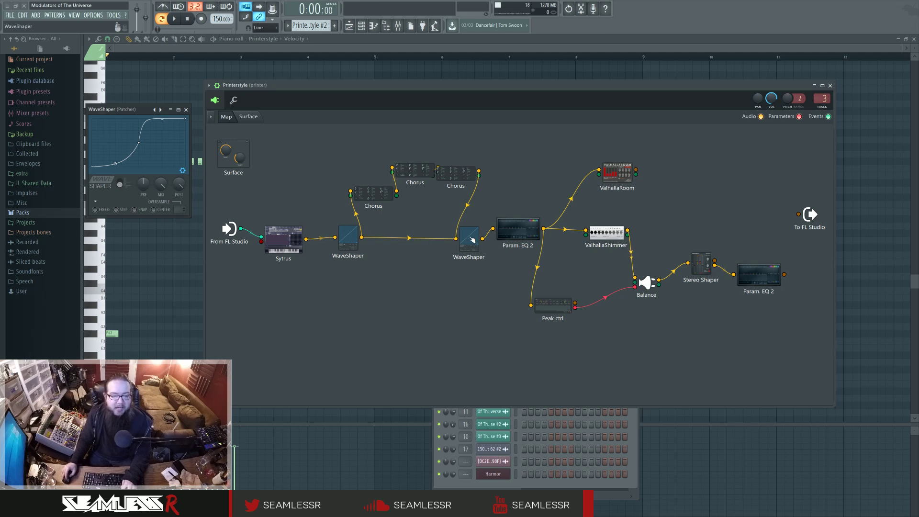
pyautogui.moveTo(472, 240); pyautogui.dragTo(452, 237)
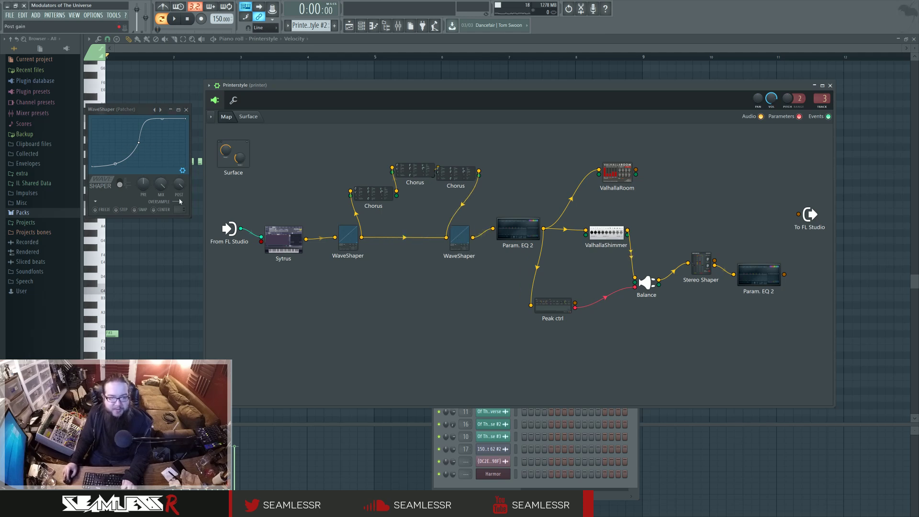
pyautogui.moveTo(190, 219); pyautogui.dragTo(398, 357)
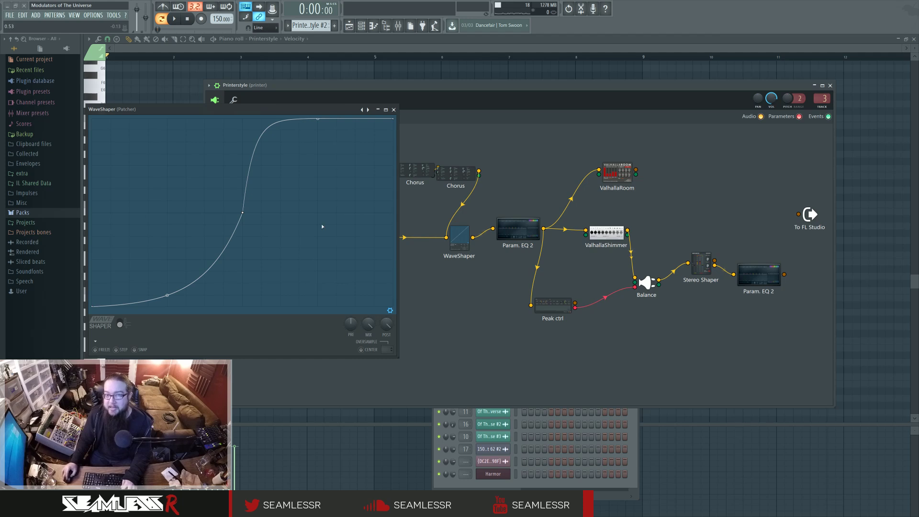
pyautogui.click(393, 110)
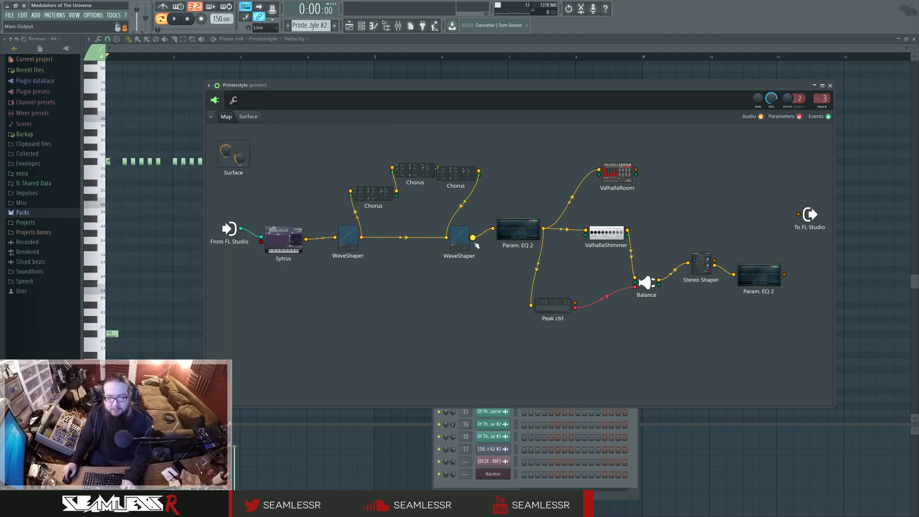
# - Try the second WaveShaper's output into To FL Studio, inspect the following Param. EQ 2 and test links from it and ValhallaShimmer
pyautogui.moveTo(543, 228); pyautogui.dragTo(798, 214)
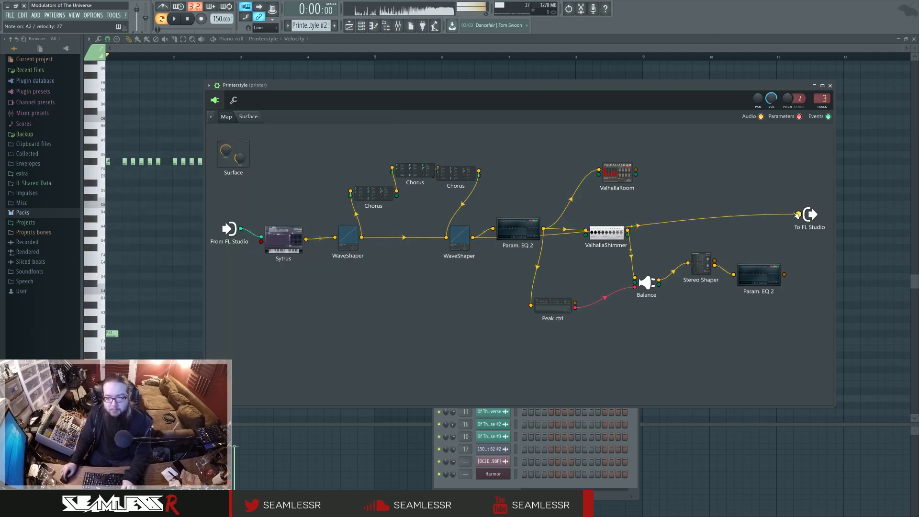
pyautogui.click(519, 230)
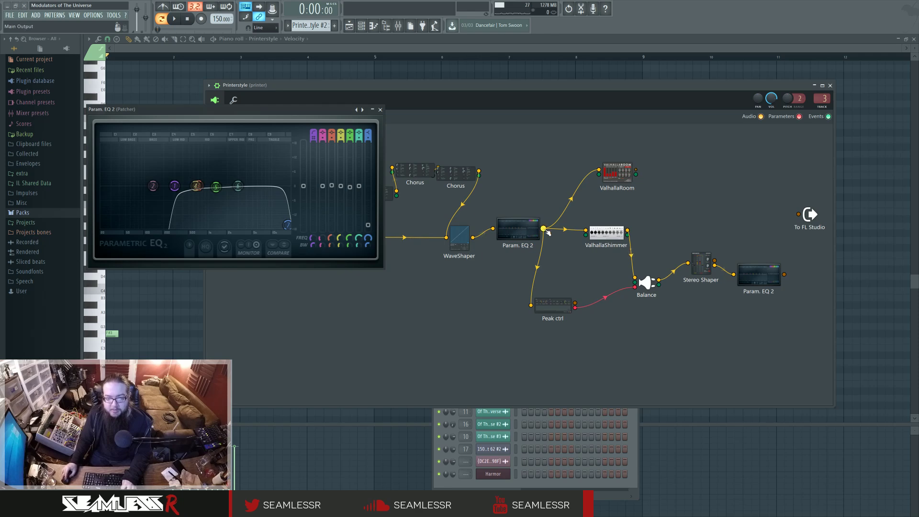
pyautogui.moveTo(544, 228); pyautogui.dragTo(759, 183)
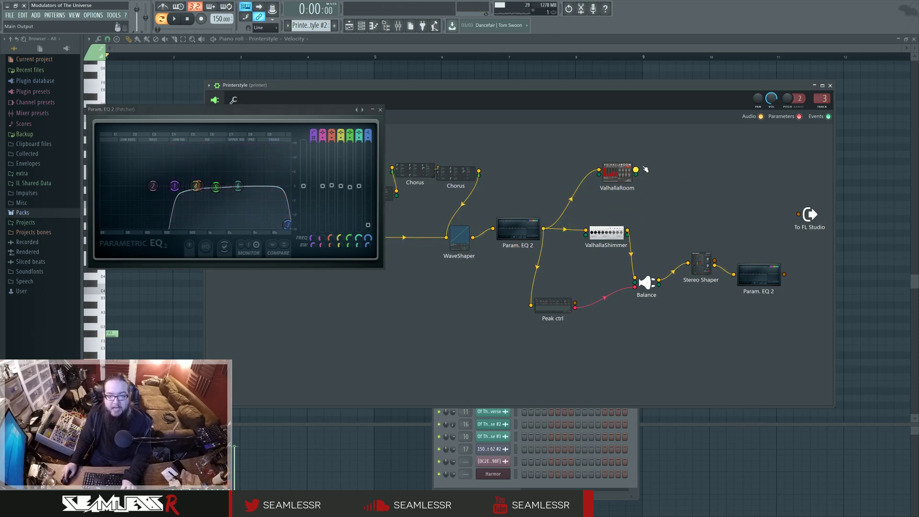
pyautogui.moveTo(627, 230); pyautogui.dragTo(775, 194)
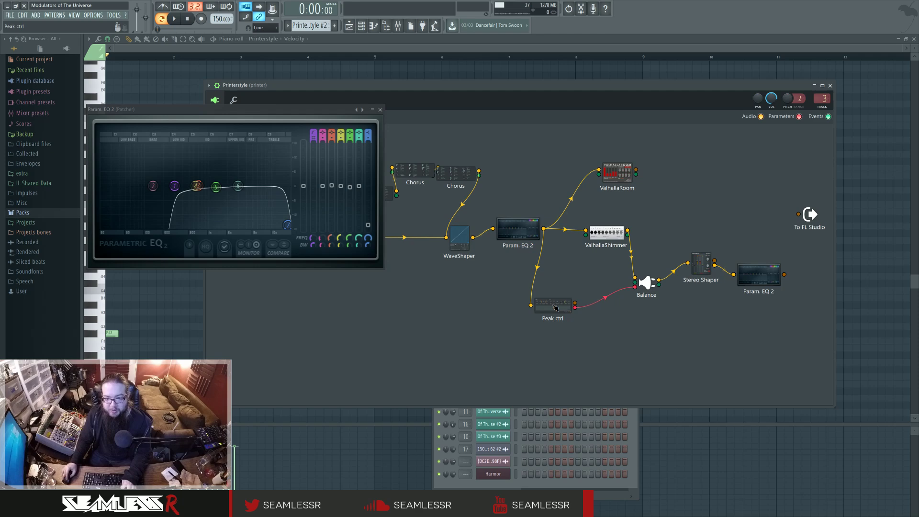
# - Inspect Peak ctrl and Balance, and audition ValhallaShimmer directly into To FL Studio before disconnecting it
pyautogui.click(556, 307)
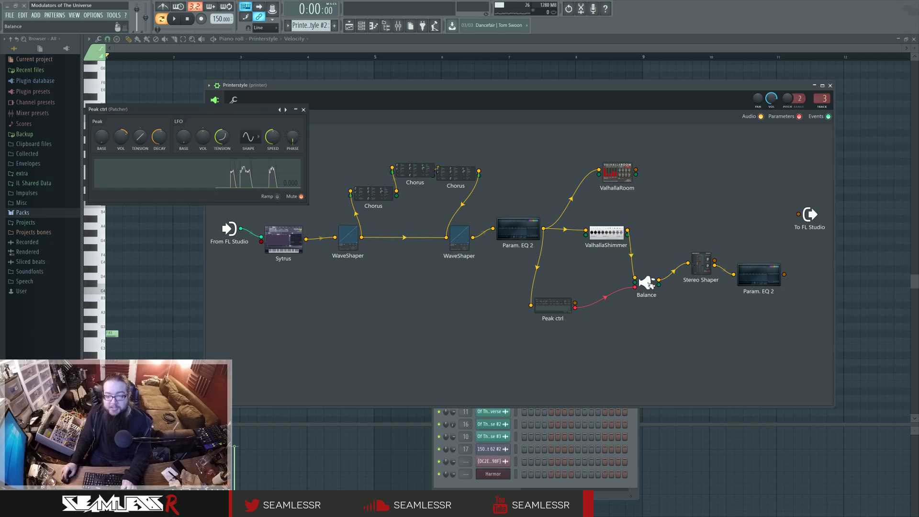
pyautogui.click(646, 285)
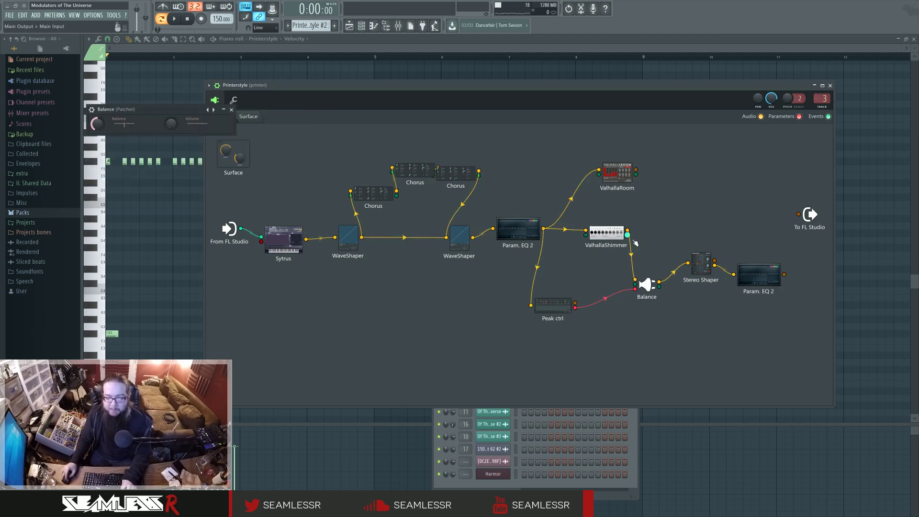
pyautogui.moveTo(635, 233); pyautogui.dragTo(799, 214)
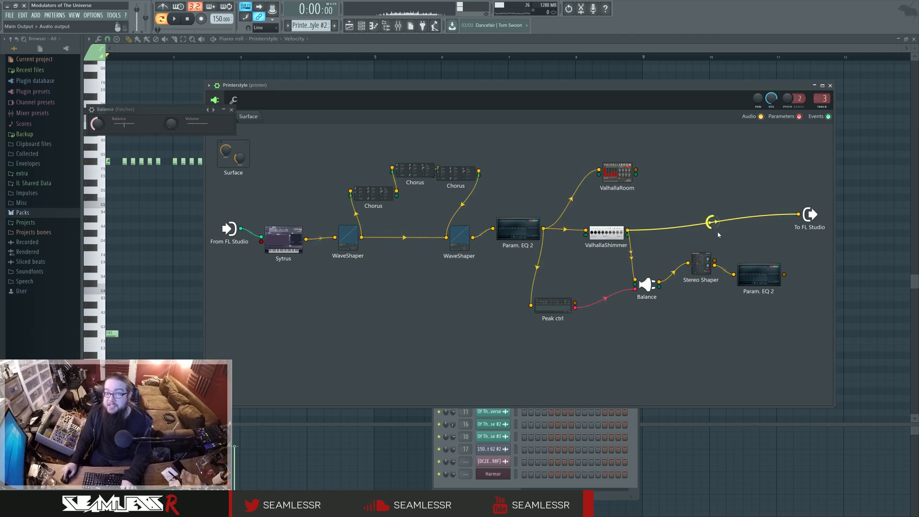
pyautogui.rightClick(799, 214)
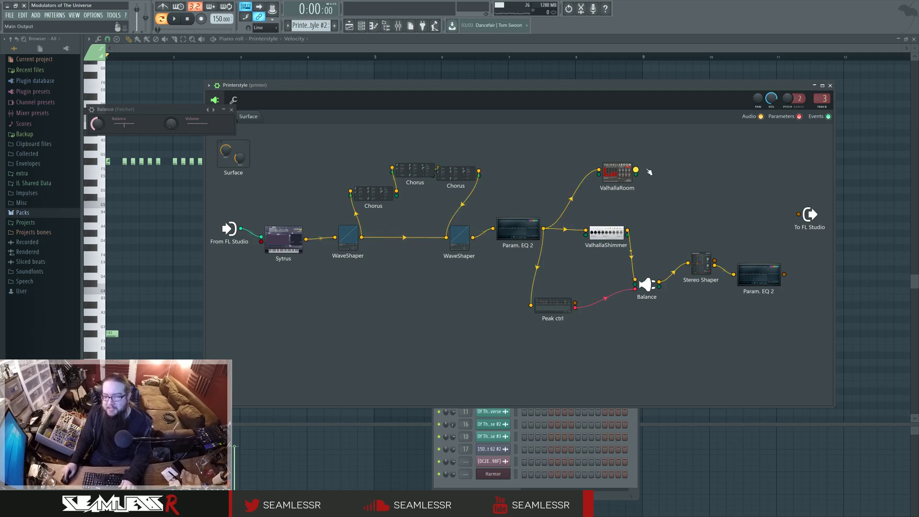
# - Link the audio outputs of ValhallaRoom, the final Param. EQ 2 and Stereo Shaper to To FL Studio
pyautogui.moveTo(636, 170); pyautogui.dragTo(798, 214)
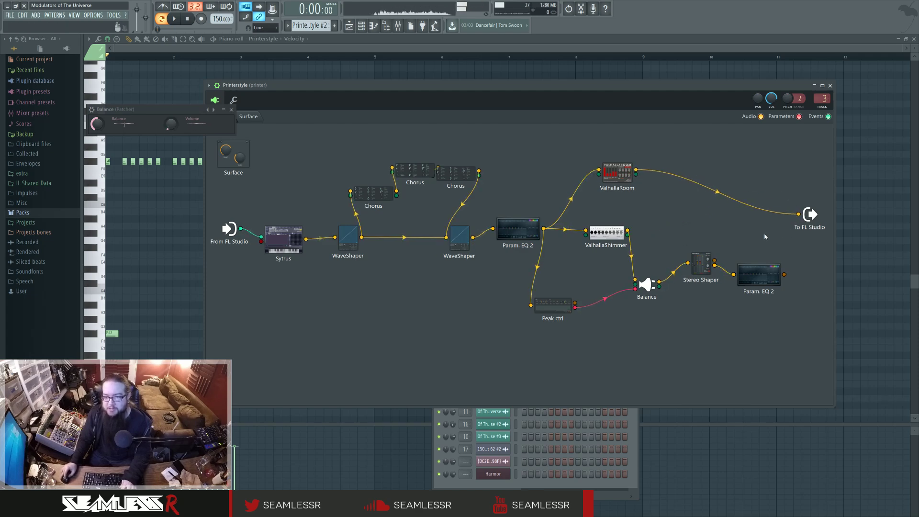
pyautogui.moveTo(785, 274); pyautogui.dragTo(799, 215)
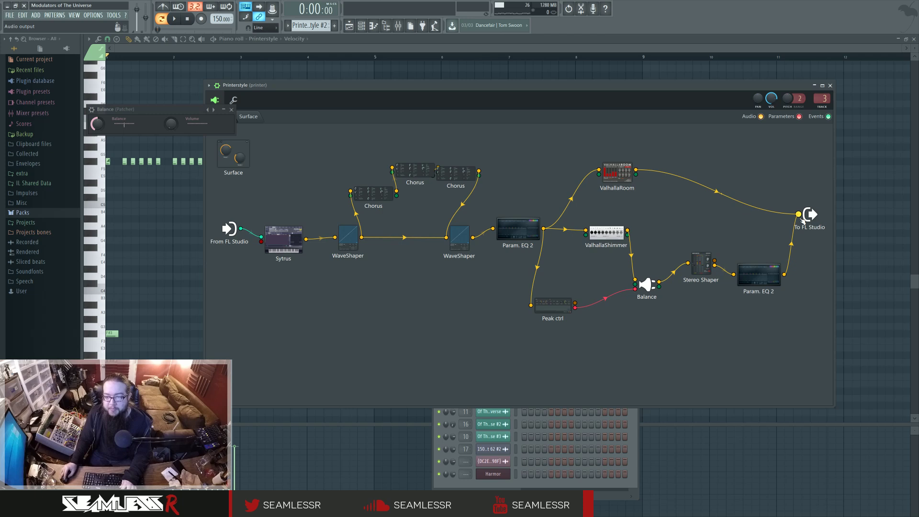
pyautogui.moveTo(627, 231); pyautogui.dragTo(781, 204)
pyautogui.moveTo(798, 215); pyautogui.dragTo(771, 190)
pyautogui.moveTo(636, 169); pyautogui.dragTo(799, 214)
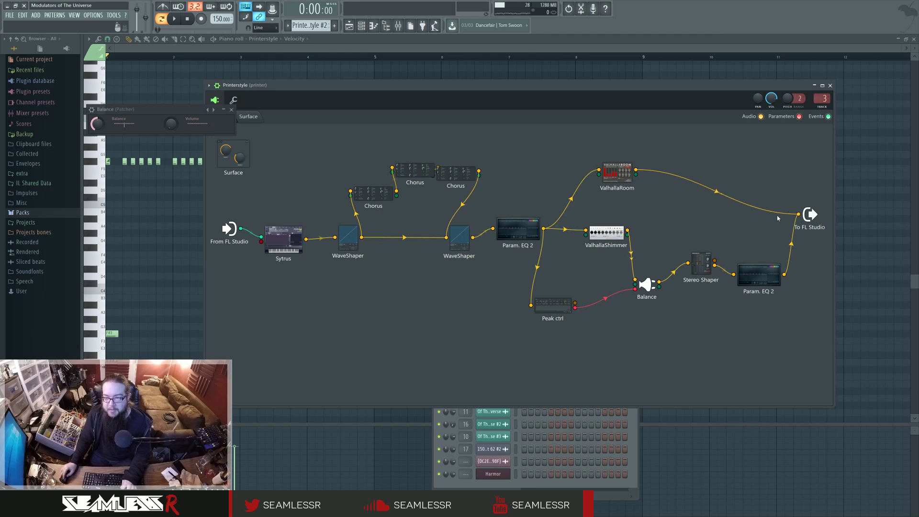
pyautogui.moveTo(715, 261); pyautogui.dragTo(800, 214)
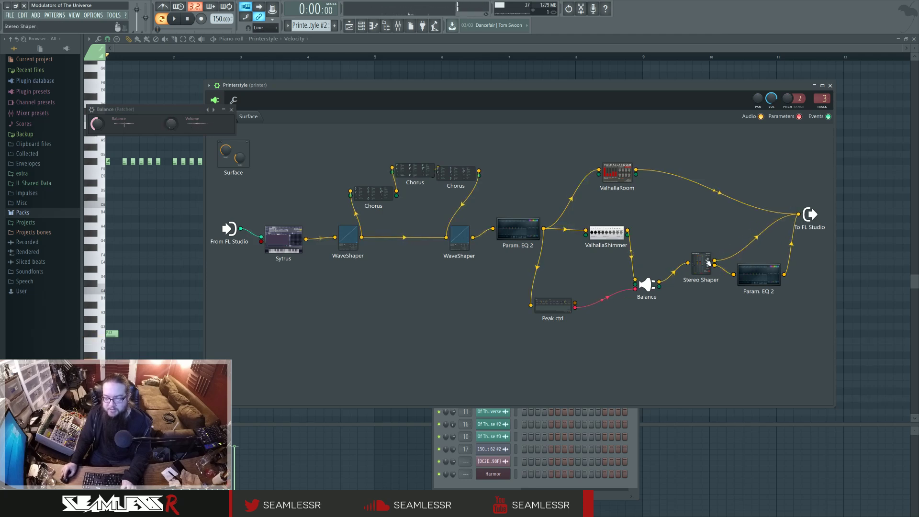
# - Inspect the final Param. EQ 2's curve and Stereo Shaper's mixer matrix, placing the latter's window over the map and nudging its node
pyautogui.click(761, 274)
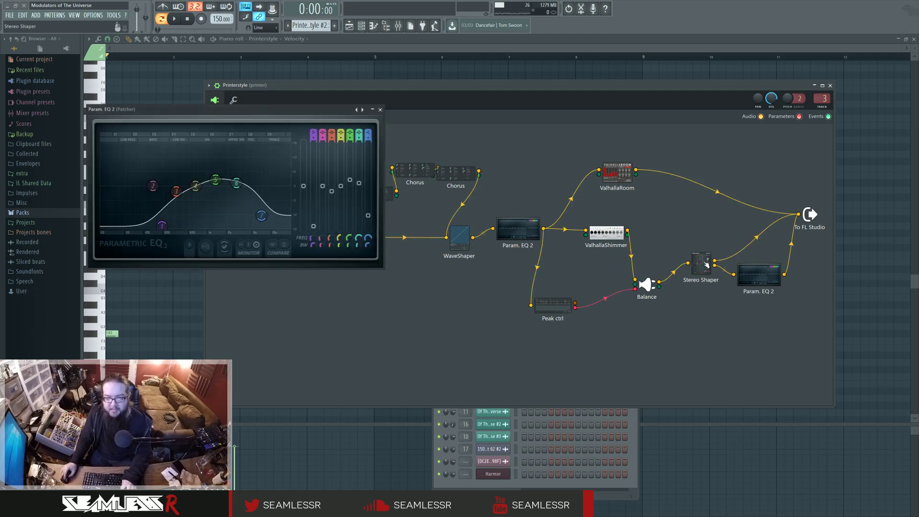
pyautogui.click(701, 263)
pyautogui.moveTo(141, 112); pyautogui.dragTo(387, 229)
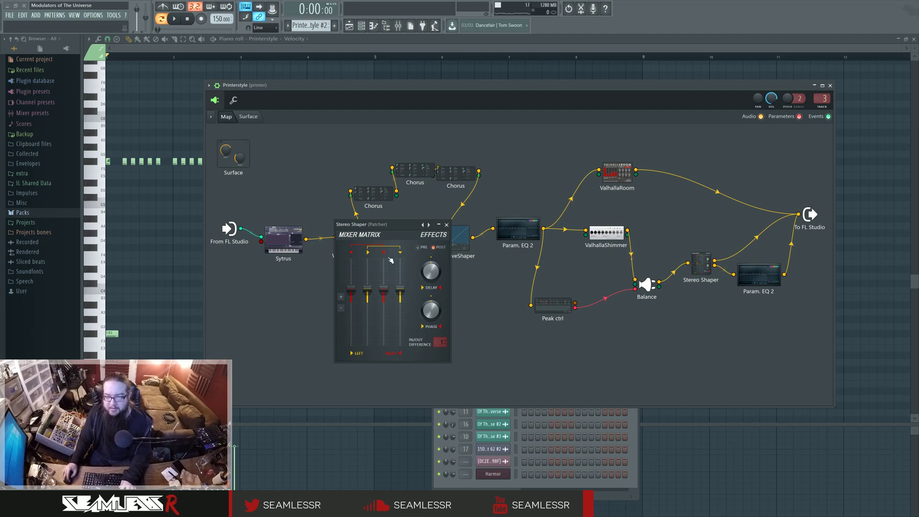
pyautogui.moveTo(700, 263); pyautogui.dragTo(698, 259)
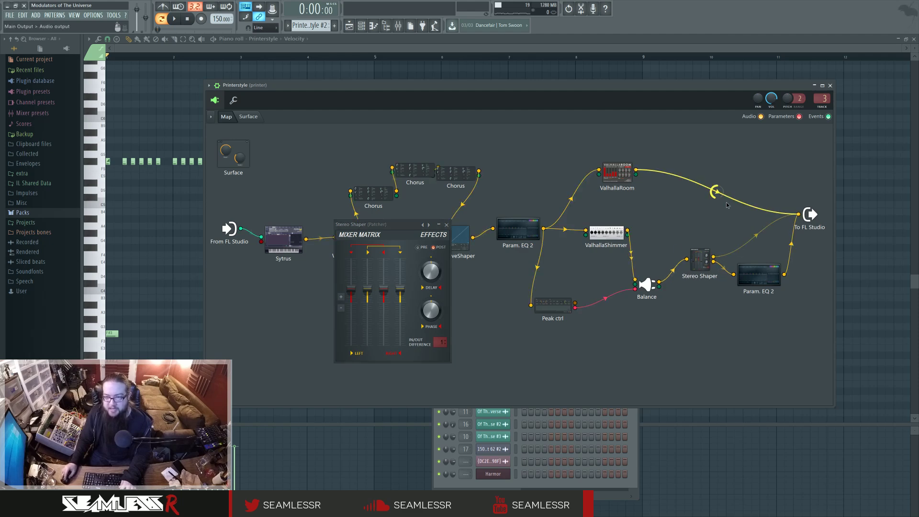
# - Inspect the final Param. EQ 2's curve and the first WaveShaper's shape, closing each plugin window
pyautogui.moveTo(760, 277); pyautogui.dragTo(761, 281)
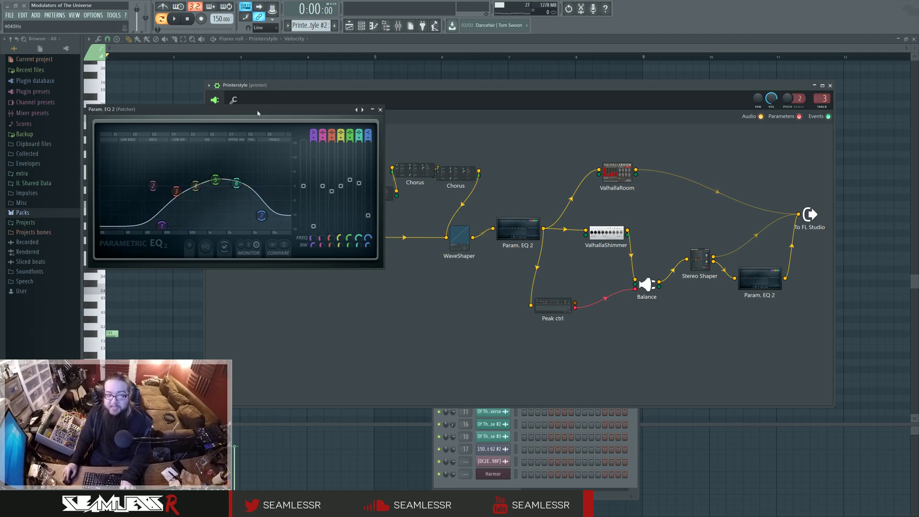
pyautogui.moveTo(258, 113); pyautogui.dragTo(319, 170)
pyautogui.click(433, 167)
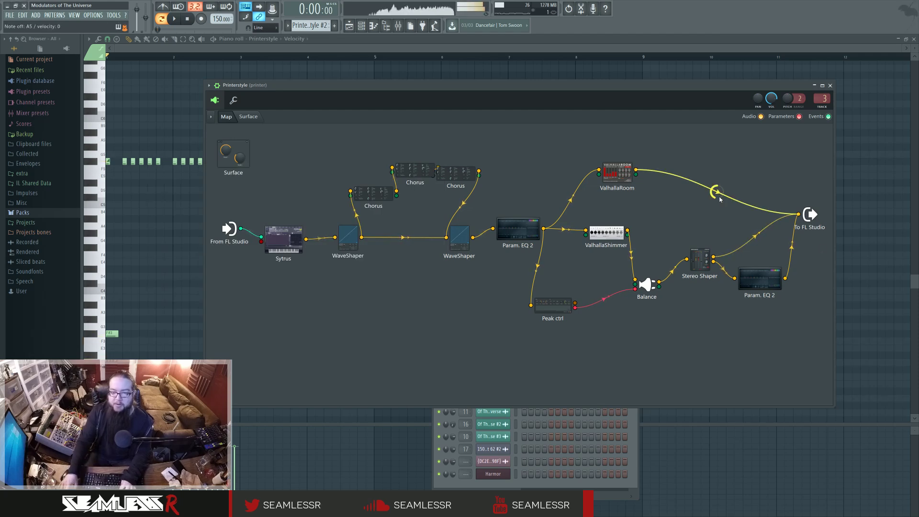
pyautogui.click(349, 242)
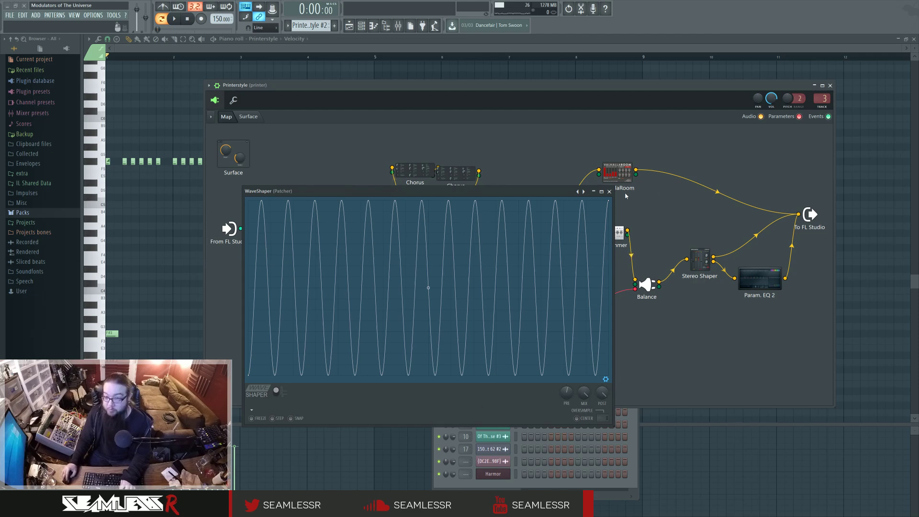
pyautogui.click(610, 192)
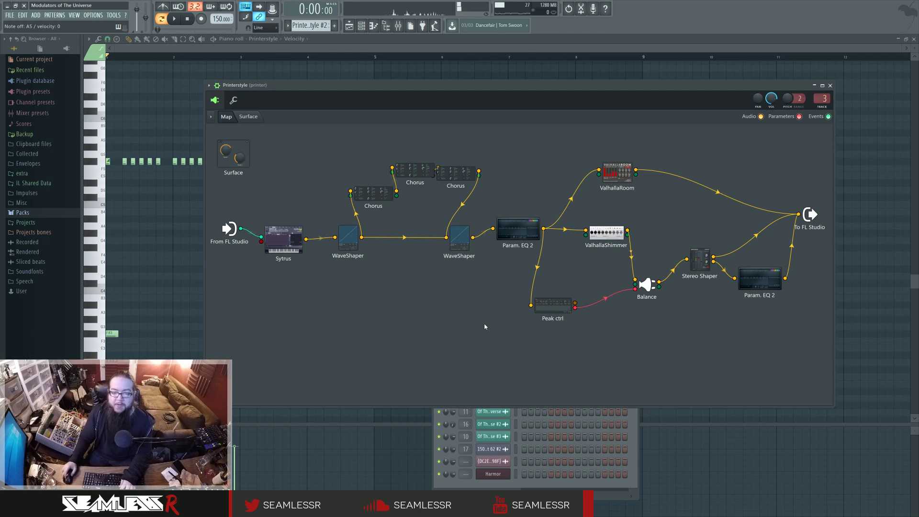
# - Sweep the low-cut band of the Param. EQ 2 after the second WaveShaper down and back up, closing the EQ and the Printerstyle Patcher
pyautogui.click(500, 238)
pyautogui.moveTo(175, 186); pyautogui.dragTo(100, 187)
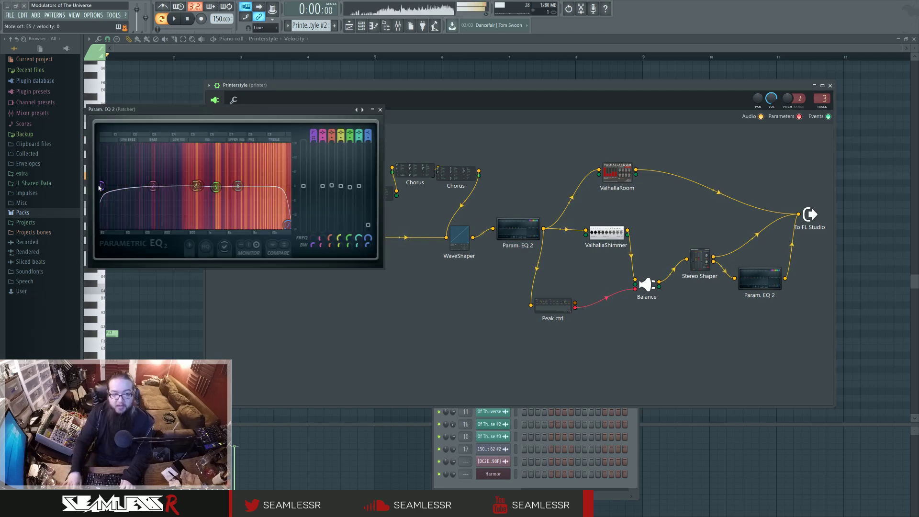
pyautogui.moveTo(100, 186); pyautogui.dragTo(165, 187)
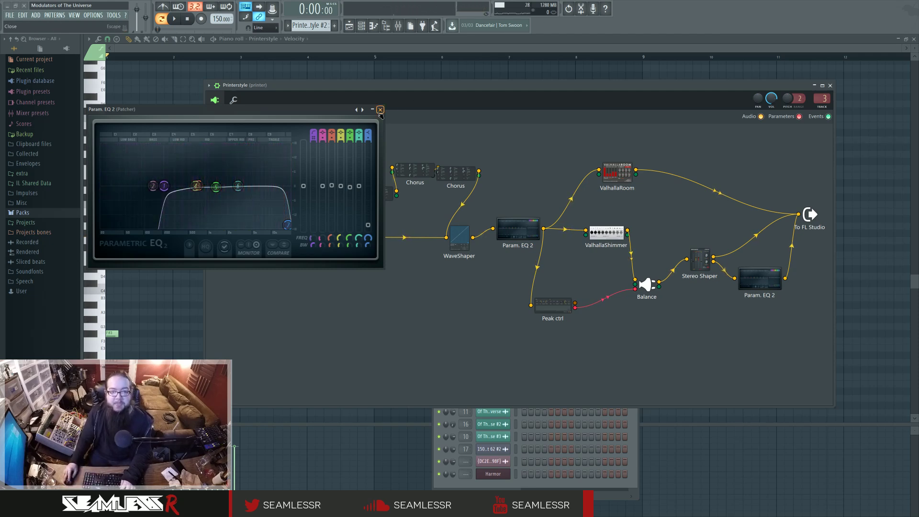
pyautogui.click(380, 110)
pyautogui.click(831, 85)
# - Find the Pluck #3 pattern in the Playlist, open it in the piano roll and start playback
pyautogui.click(349, 26)
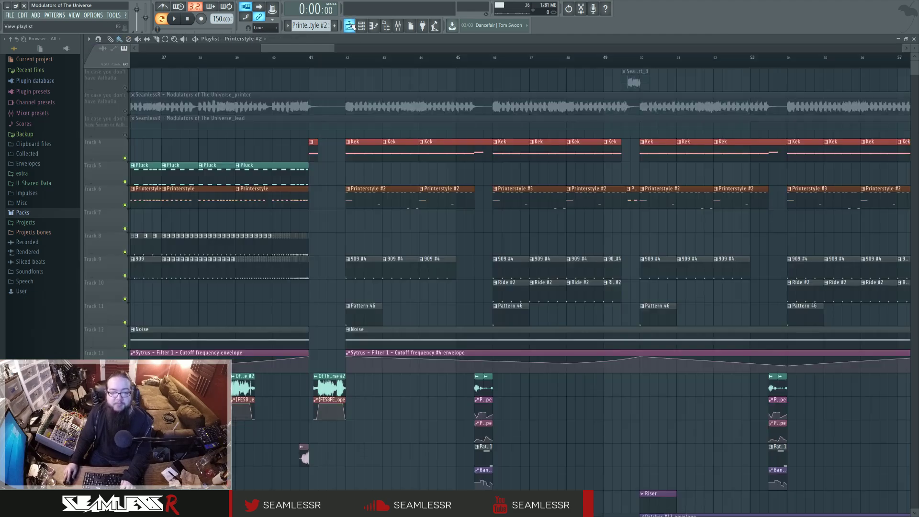
pyautogui.scroll(-5, 407, 226)
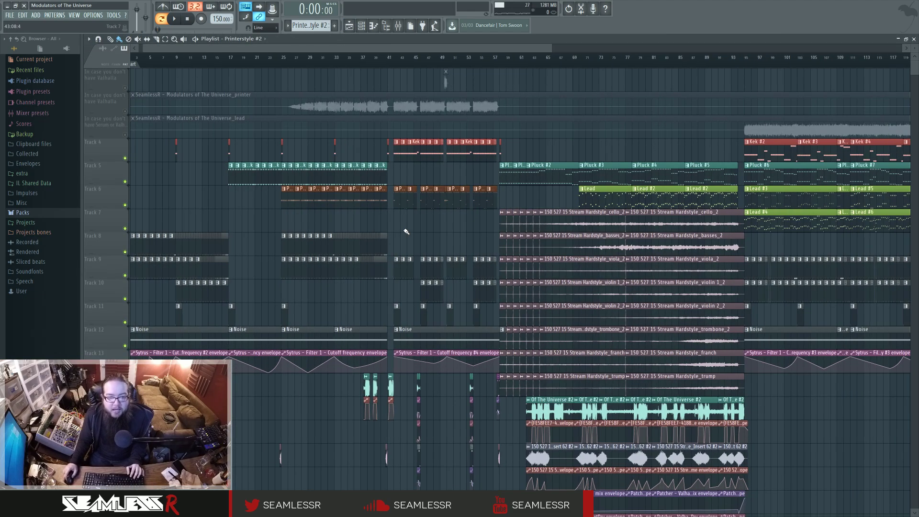
pyautogui.scroll(3, 668, 125)
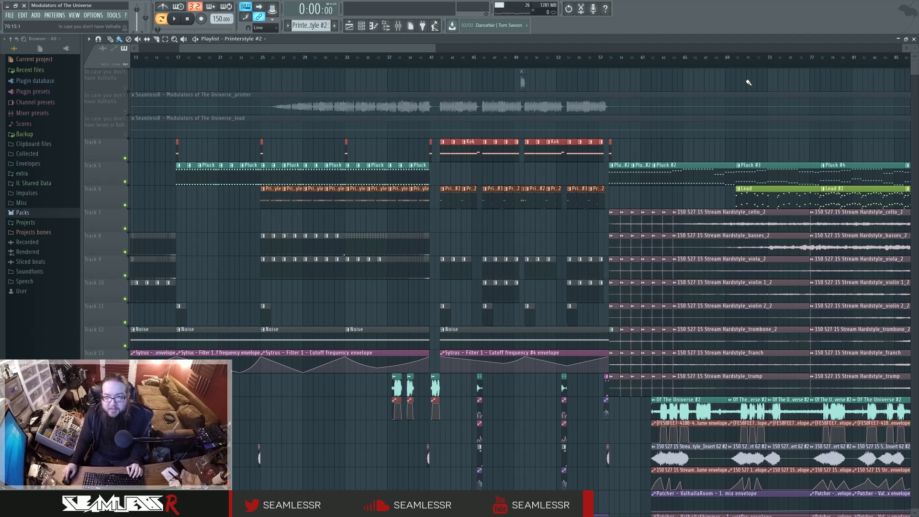
pyautogui.click(764, 175)
pyautogui.press('space')
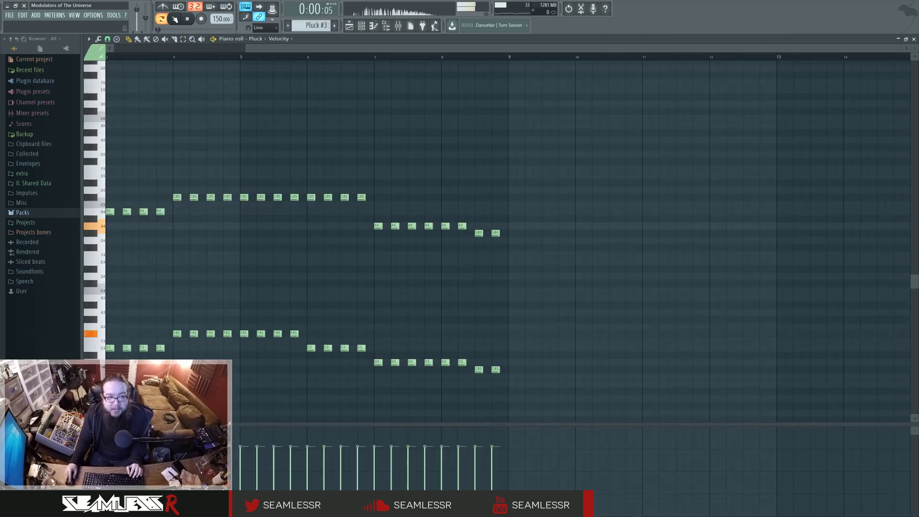
# - Open the Pluck channel's Patcher, look at its Map and Surface views, and stop playback
pyautogui.press('F6')
pyautogui.click(490, 237)
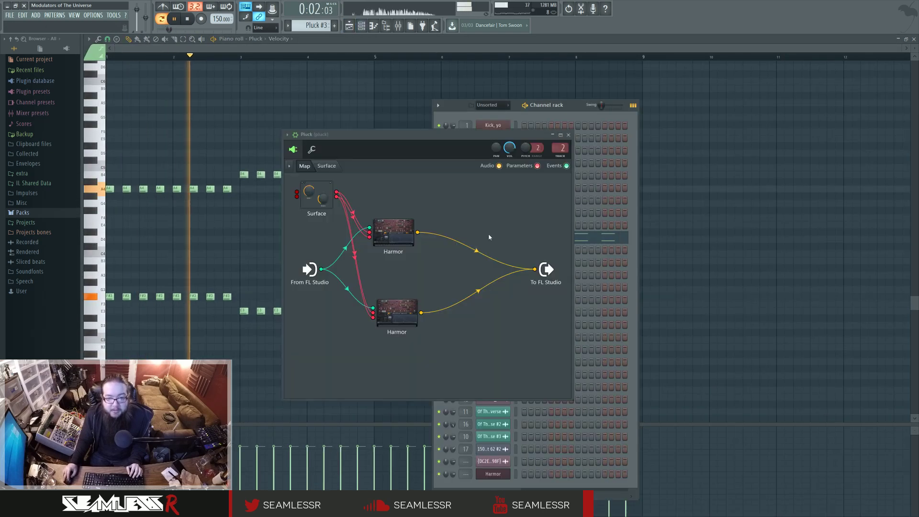
pyautogui.click(333, 167)
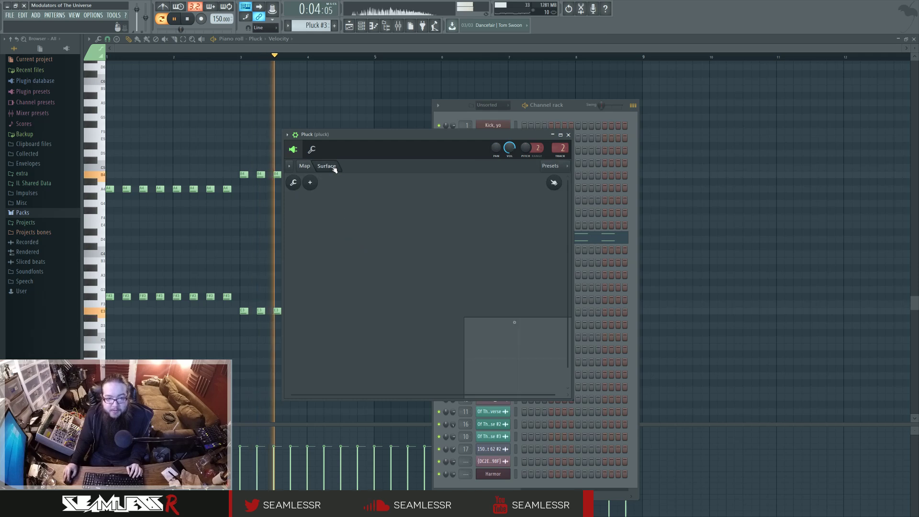
pyautogui.click(308, 166)
pyautogui.click(328, 166)
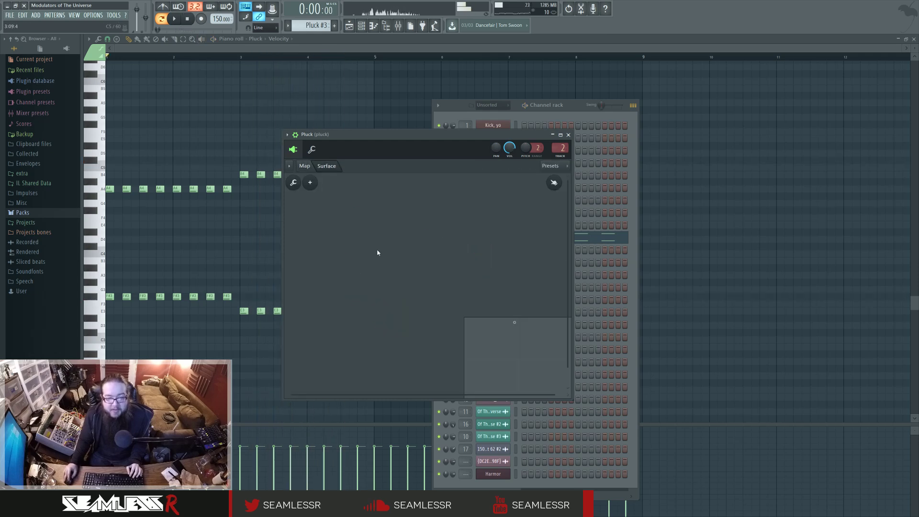
pyautogui.press('space')
pyautogui.click(306, 166)
# - Look over the Playlist arrangement around the string section and open the Pluck #2 pattern in the piano roll
pyautogui.click(349, 27)
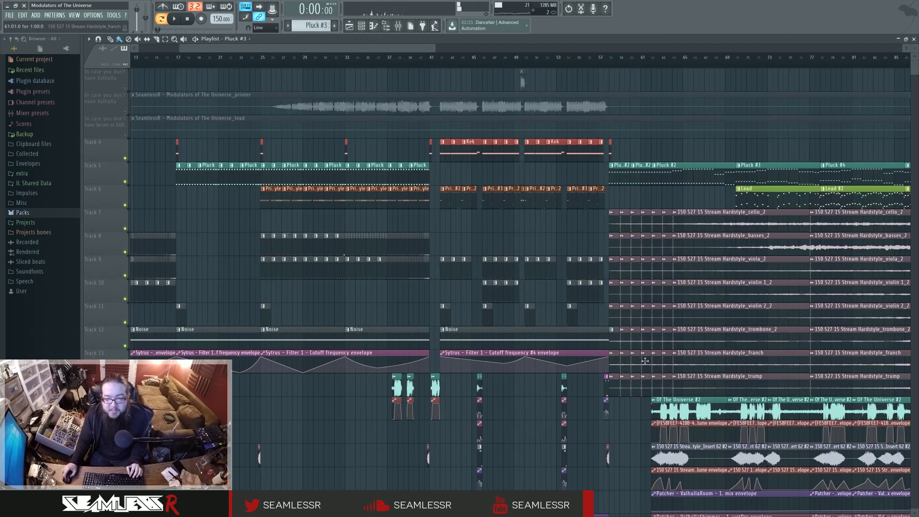
pyautogui.moveTo(481, 214); pyautogui.dragTo(562, 326)
pyautogui.scroll(4, 560, 326)
pyautogui.scroll(-5, 470, 314)
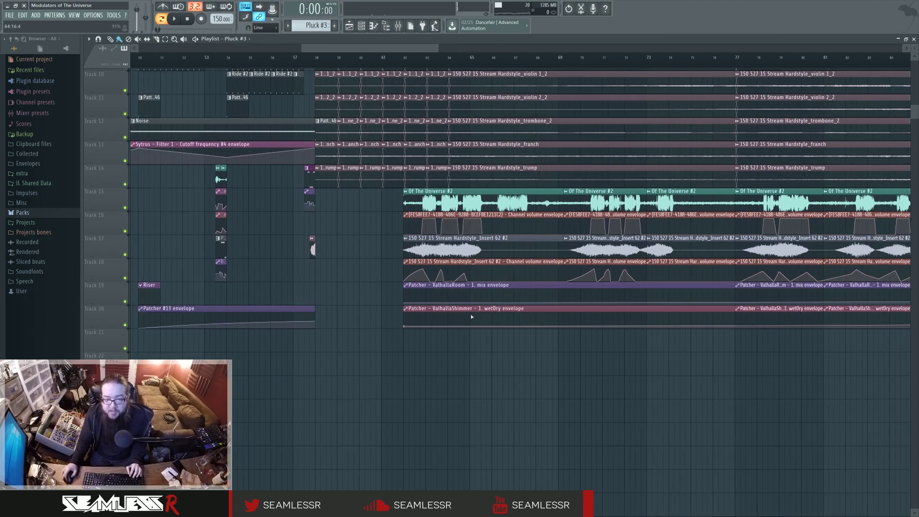
pyautogui.scroll(4, 470, 314)
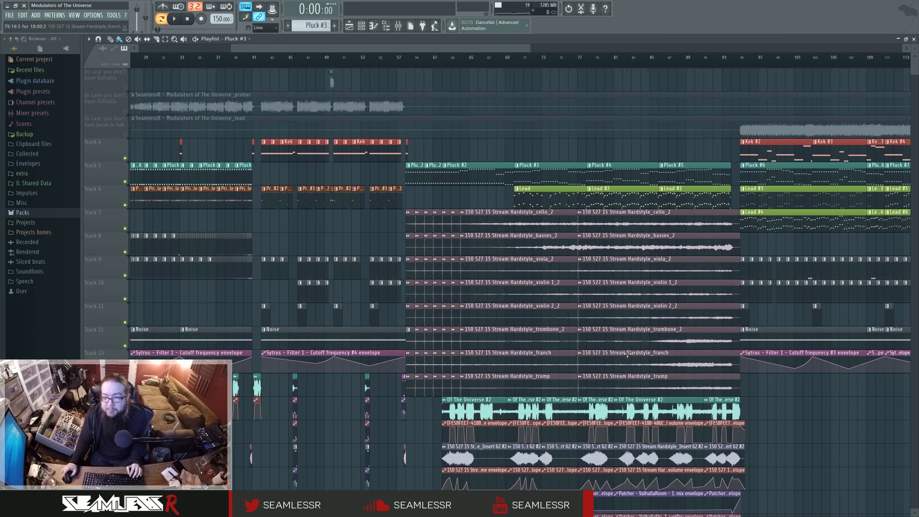
pyautogui.moveTo(592, 383); pyautogui.dragTo(635, 345)
pyautogui.doubleClick(376, 172)
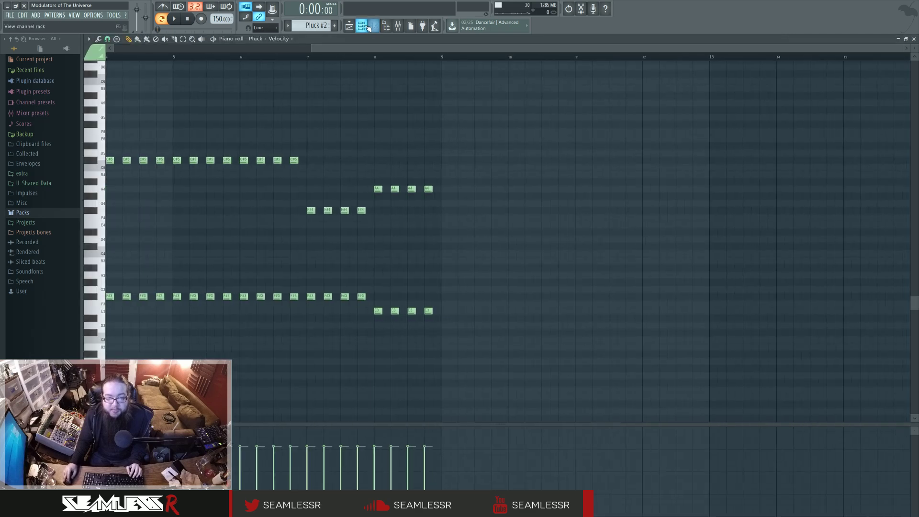
# - Open the Pluck Patcher's Surface and try different positions of its XY control while auditioning notes
pyautogui.press('F6')
pyautogui.click(488, 236)
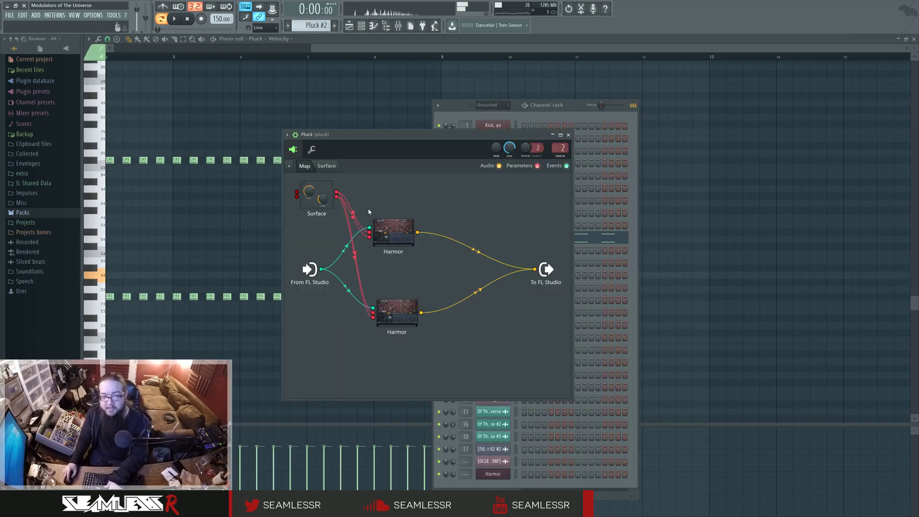
pyautogui.click(326, 166)
pyautogui.moveTo(515, 323); pyautogui.dragTo(535, 323)
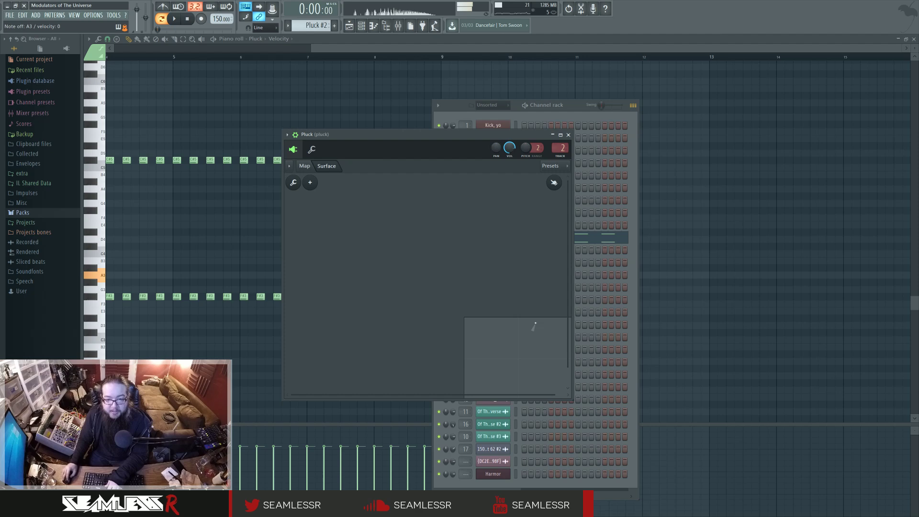
pyautogui.moveTo(508, 362); pyautogui.dragTo(517, 345)
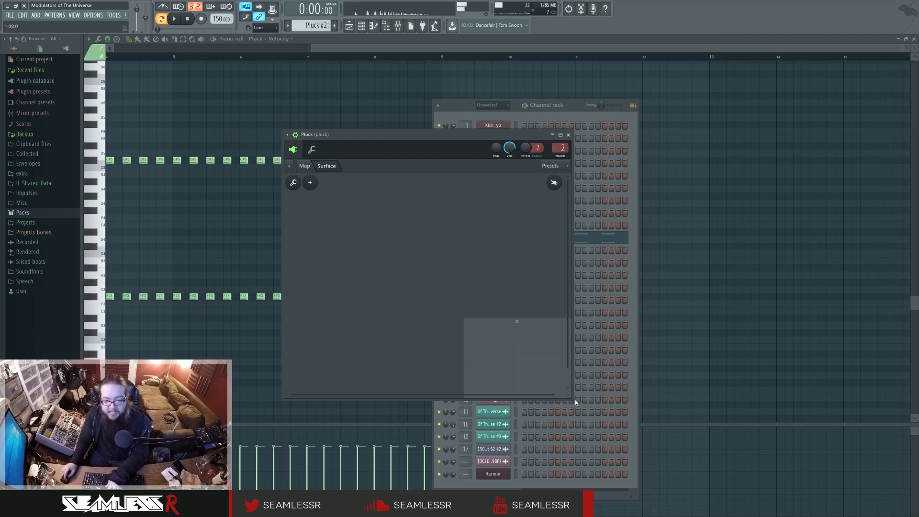
# - Enlarge the Pluck Patcher window and sweep the XY 1 control through its corners
pyautogui.moveTo(573, 399); pyautogui.dragTo(677, 452)
pyautogui.moveTo(518, 322); pyautogui.dragTo(465, 318)
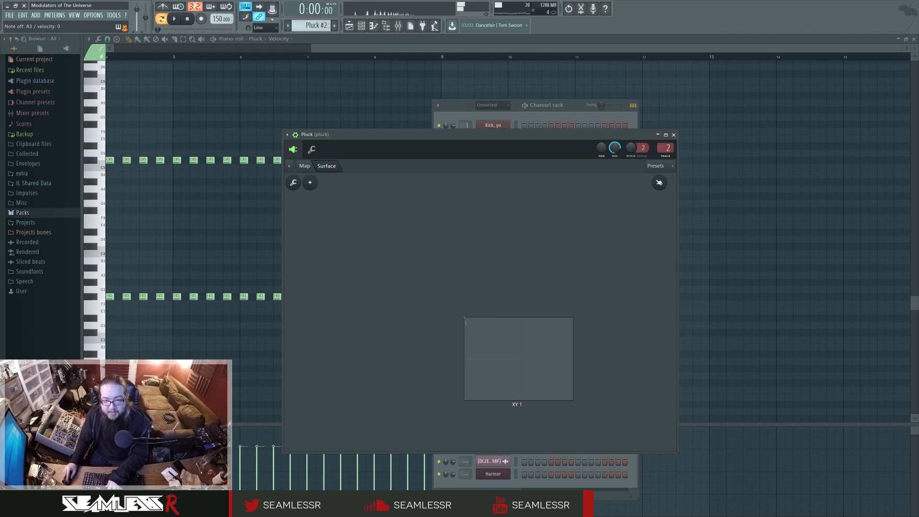
pyautogui.moveTo(467, 394); pyautogui.dragTo(480, 400)
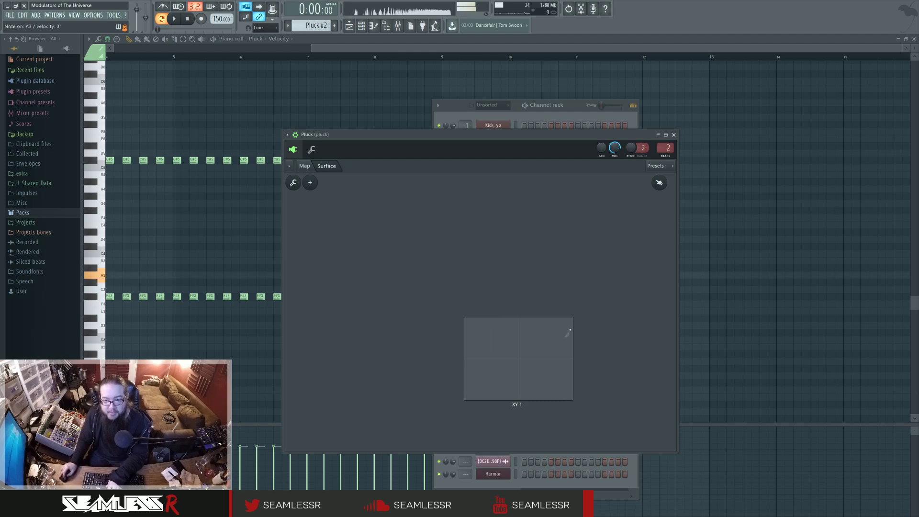
pyautogui.moveTo(569, 323); pyautogui.dragTo(571, 396)
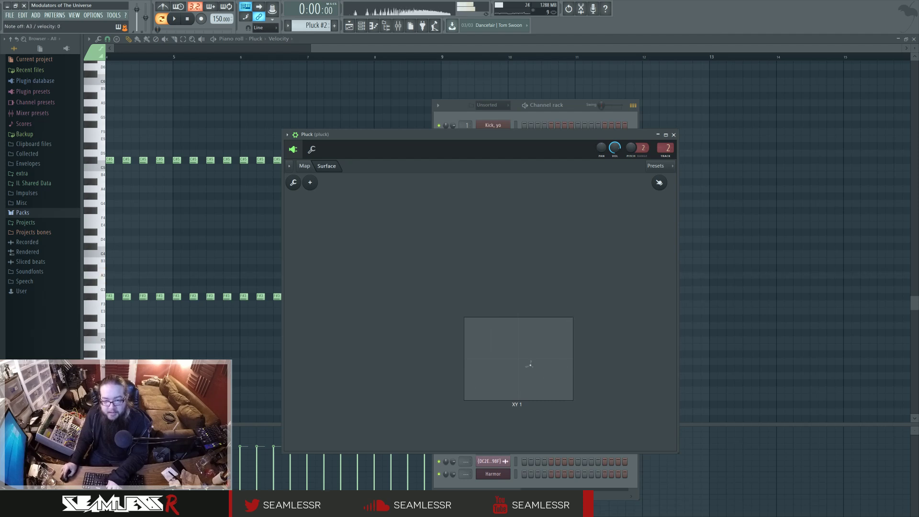
# - Open the upper Harmor from the Pluck map and show its Filter 1 frequency envelope and visual feedback display
pyautogui.click(305, 165)
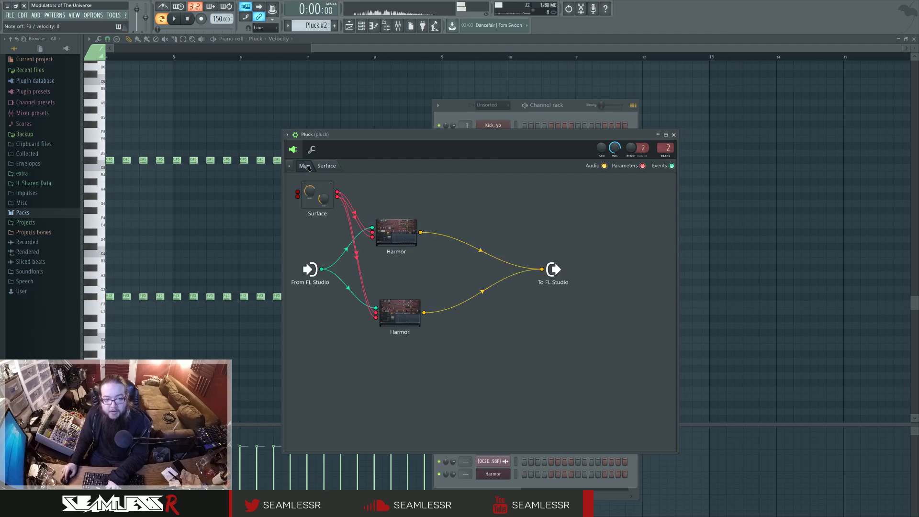
pyautogui.doubleClick(396, 233)
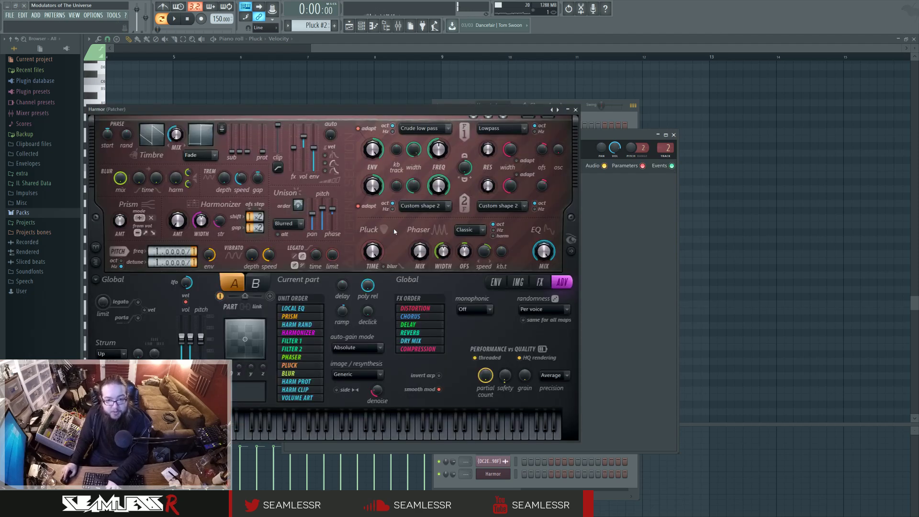
pyautogui.click(375, 148)
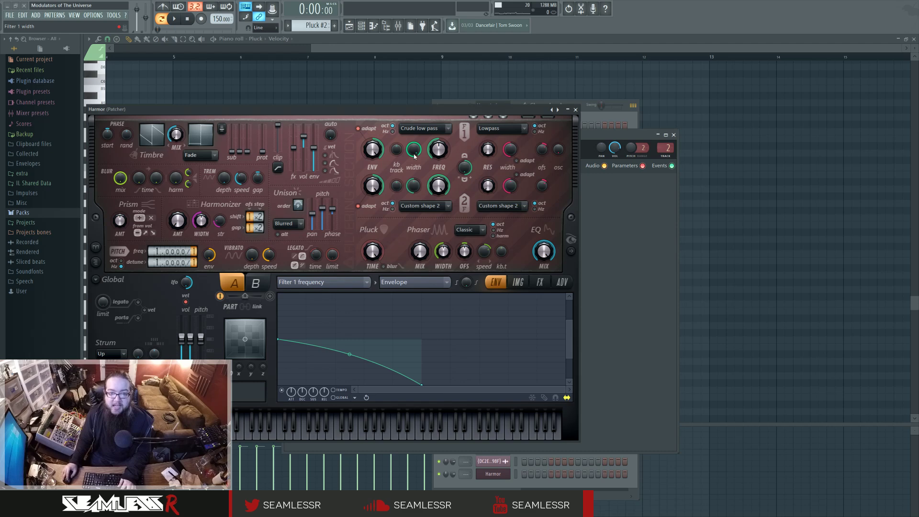
pyautogui.click(571, 251)
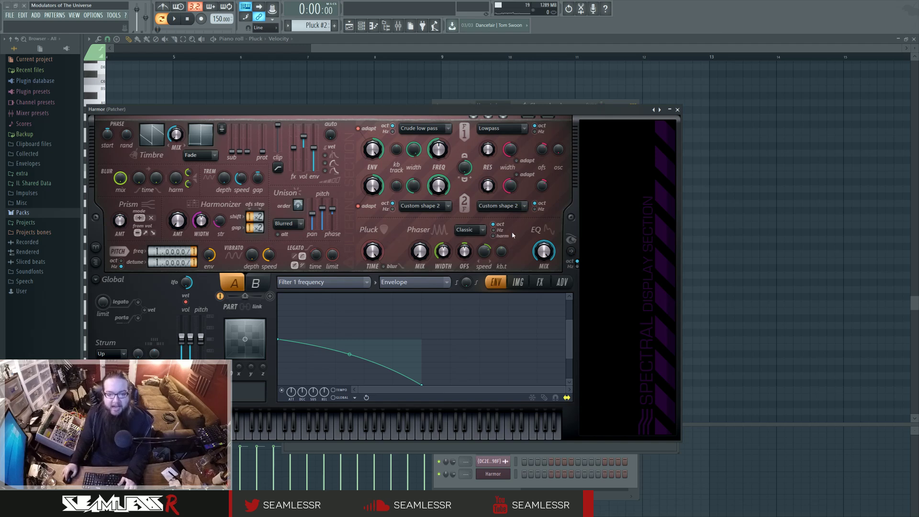
# - Try a lower Filter 1 width in the upper Harmor while repeatedly auditioning a note against the spectral display
pyautogui.press('x')
pyautogui.press('x')
pyautogui.press('x')
pyautogui.press('x')
pyautogui.press('x')
pyautogui.press('x')
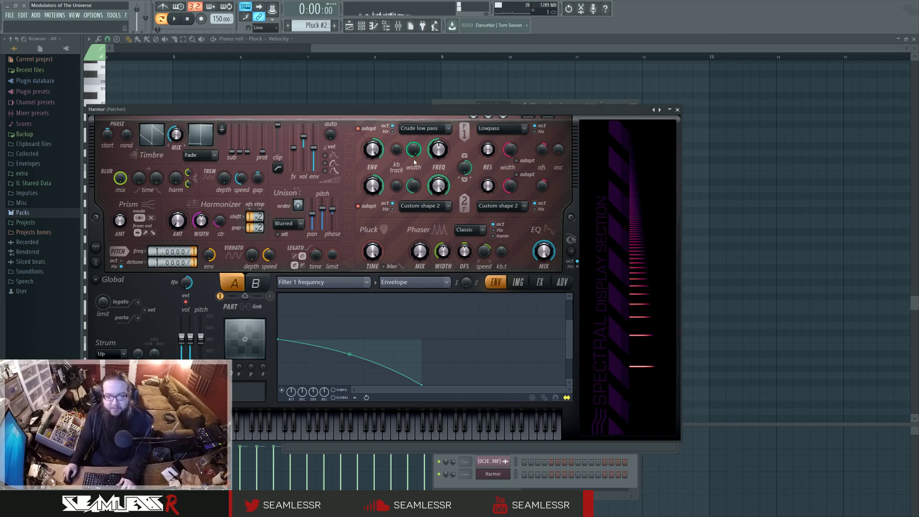
pyautogui.moveTo(412, 152); pyautogui.dragTo(412, 177)
pyautogui.press('x')
pyautogui.press('x')
pyautogui.press('x')
pyautogui.press('x')
pyautogui.press('x')
pyautogui.press('x')
pyautogui.press('x')
pyautogui.press('x')
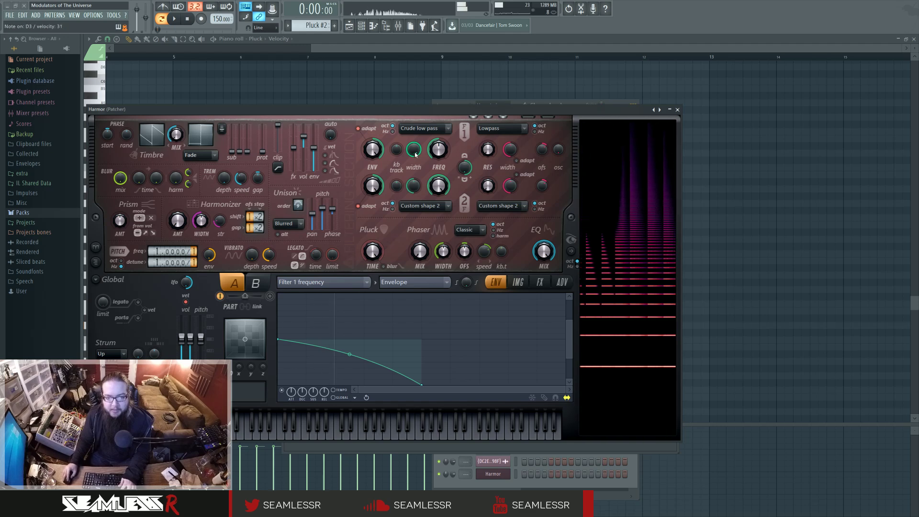
# - Close the upper Harmor, inspect the lower Harmor's settings, and turn down the upper Harmor's audio link to To FL Studio
pyautogui.click(678, 110)
pyautogui.doubleClick(405, 309)
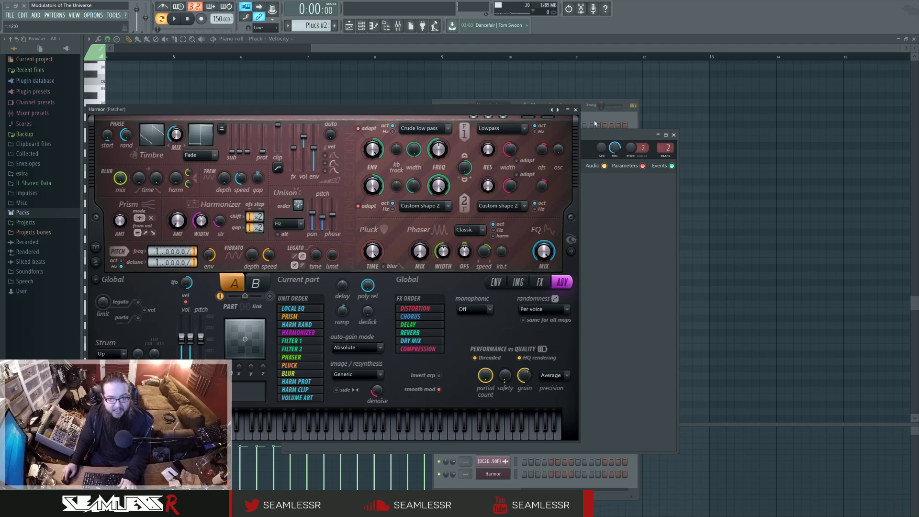
pyautogui.click(576, 110)
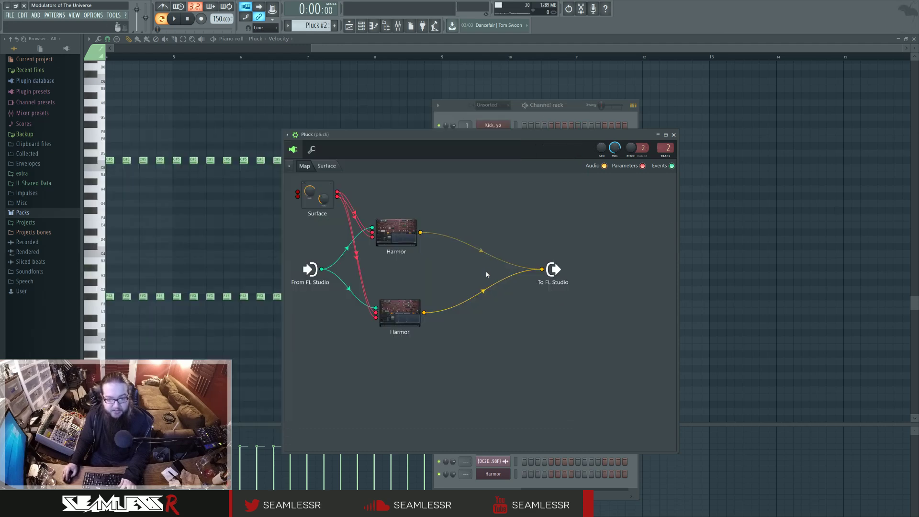
pyautogui.moveTo(481, 253)
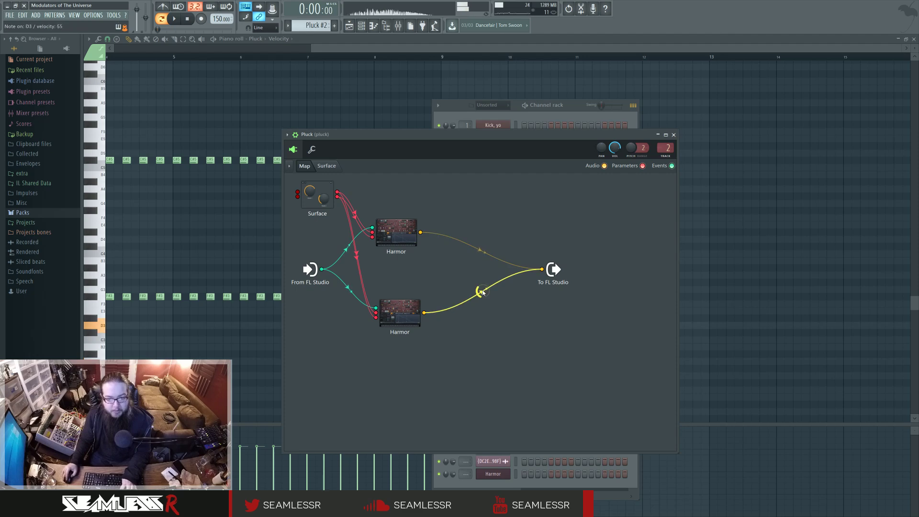
# - Reopen the lower Harmor and show its Filter 1 frequency envelope and visual feedback display
pyautogui.click(383, 311)
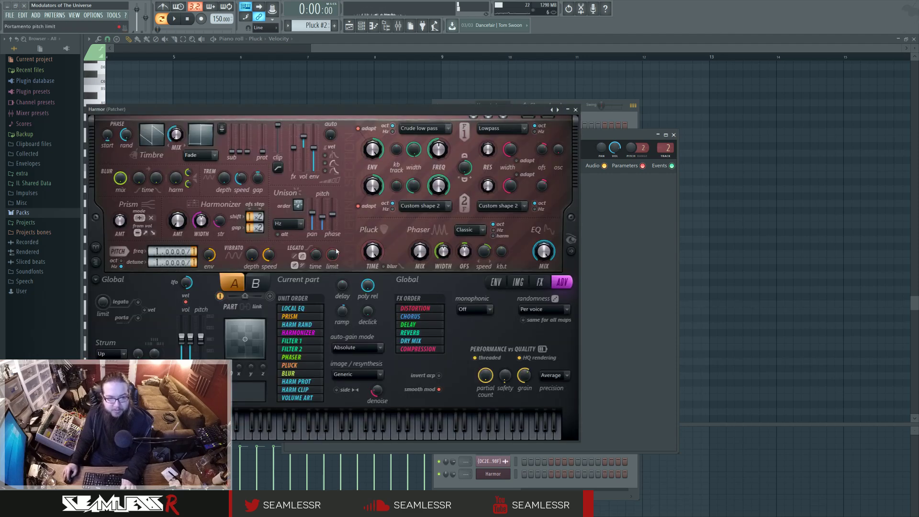
pyautogui.click(496, 283)
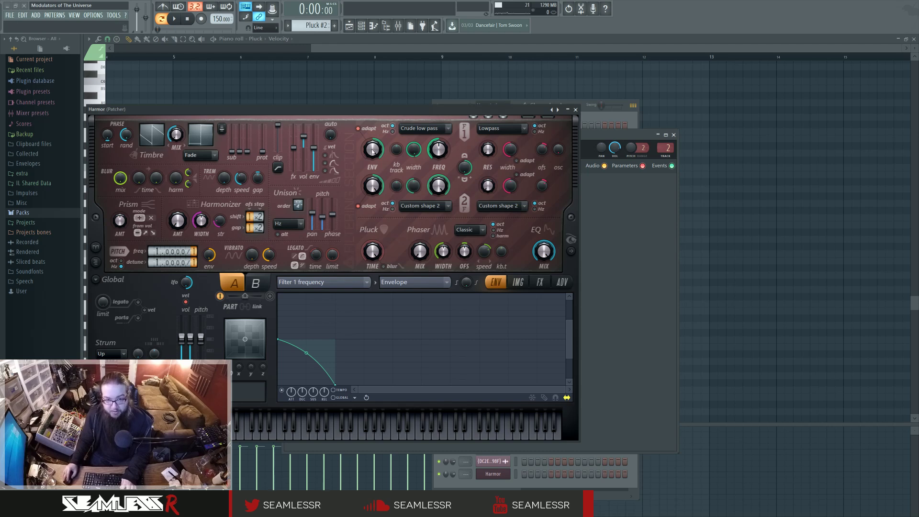
pyautogui.click(571, 239)
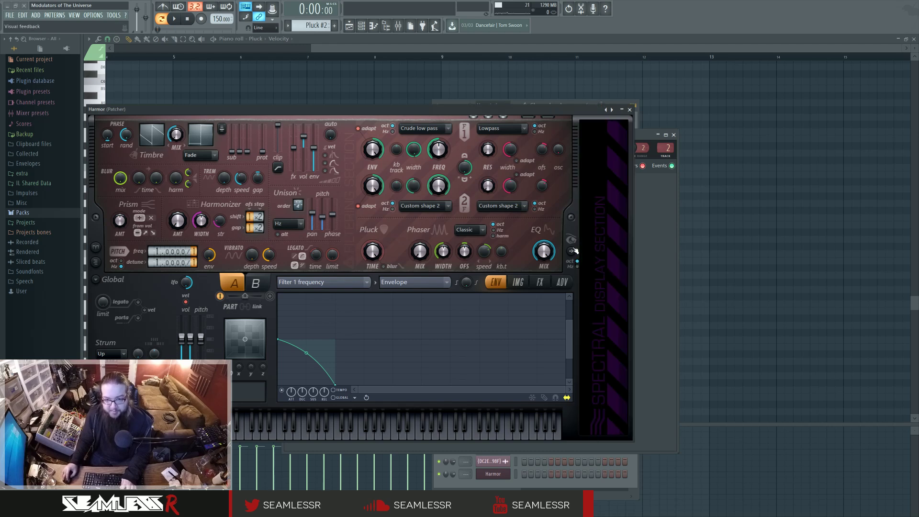
# - Close the lower Harmor and inspect the Pluck mixer track's Fruity Parametric EQ 2, ValhallaRoom and Fruity Balance
pyautogui.click(365, 285)
pyautogui.click(509, 242)
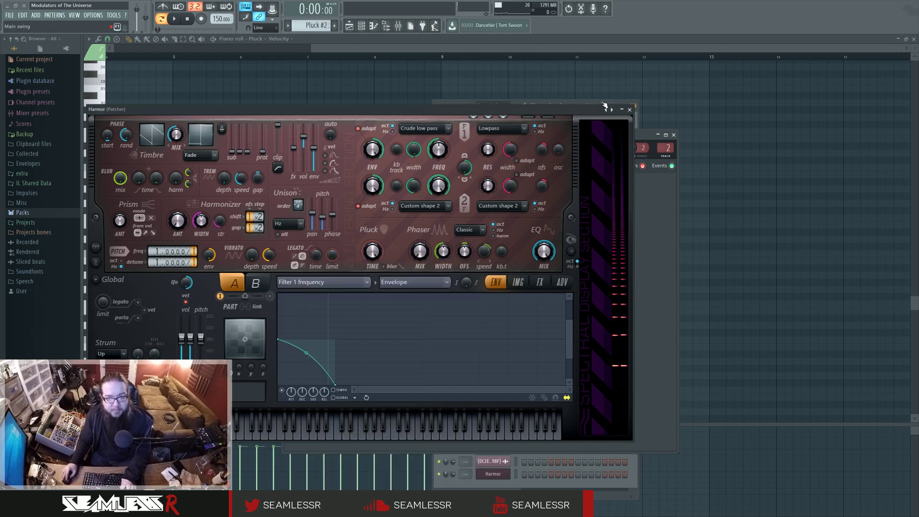
pyautogui.click(629, 110)
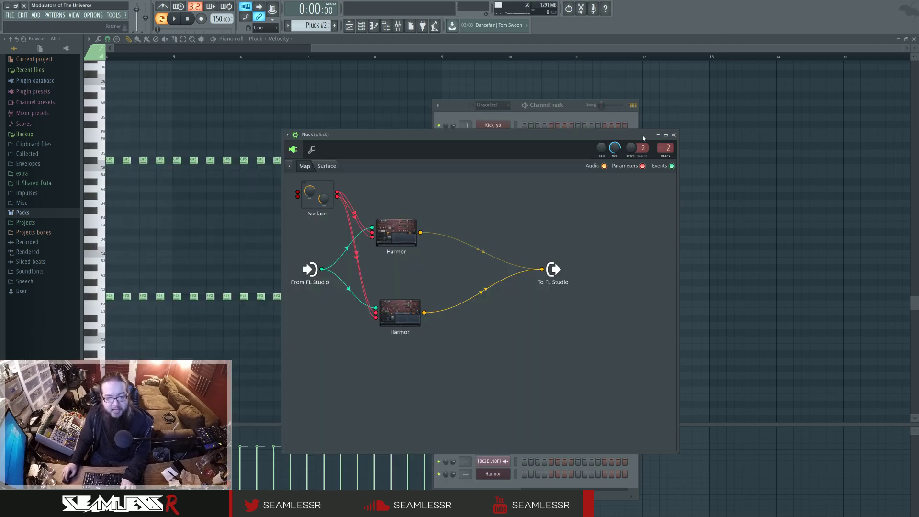
pyautogui.doubleClick(669, 148)
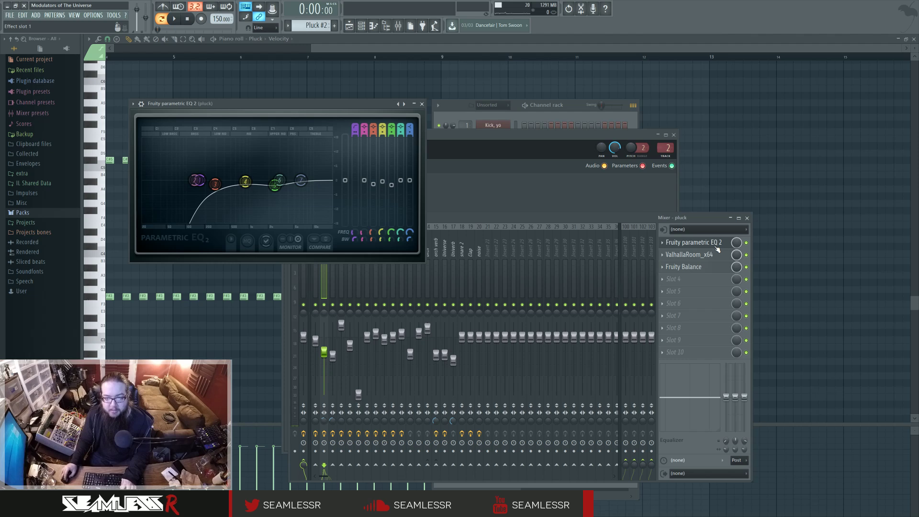
pyautogui.click(716, 246)
pyautogui.click(720, 261)
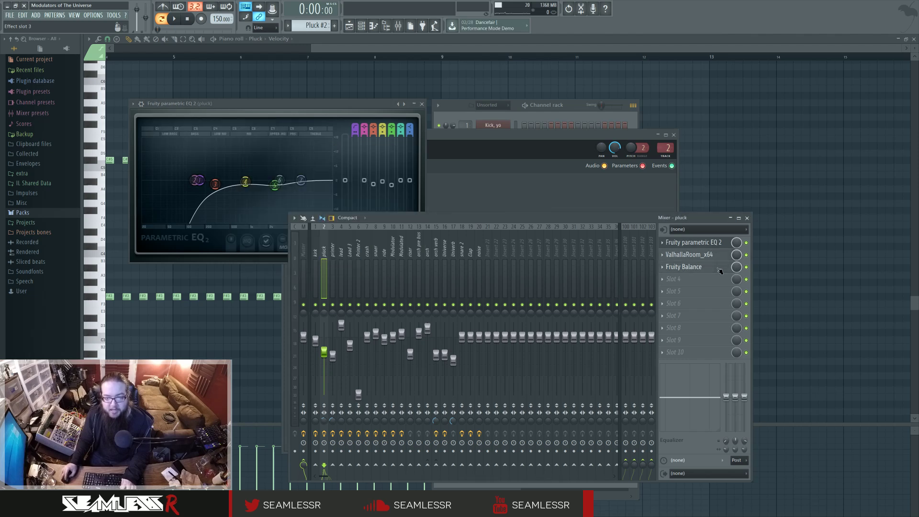
pyautogui.click(720, 268)
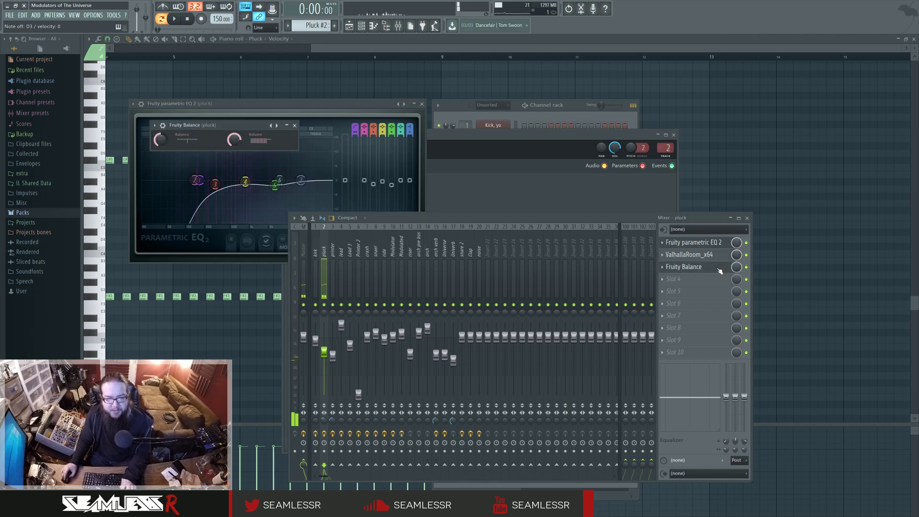
# - Return to the Pluck map and inspect the effects page of the upper Harmor and of the lower Harmor
pyautogui.click(498, 137)
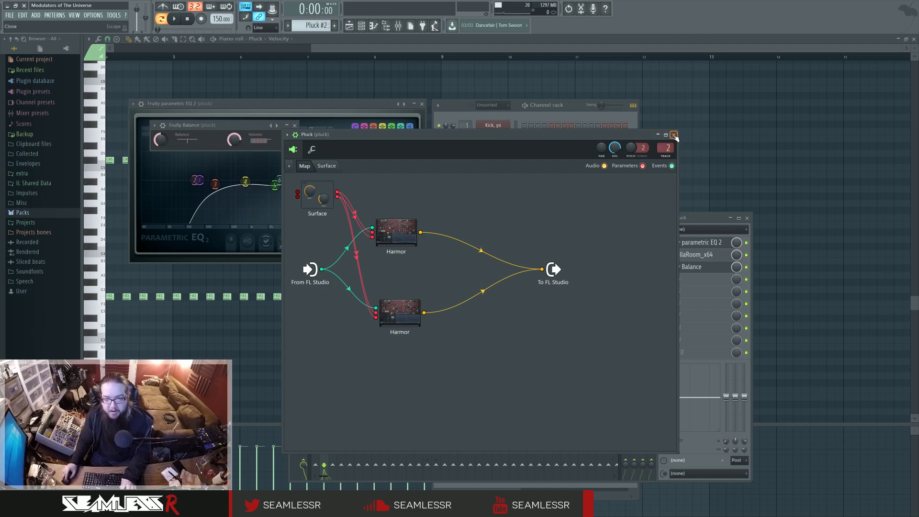
pyautogui.doubleClick(413, 233)
pyautogui.click(541, 282)
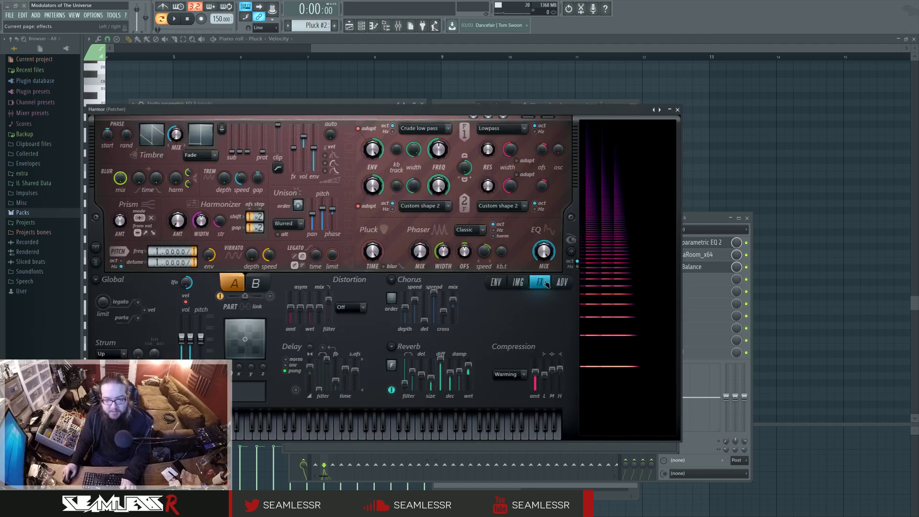
pyautogui.click(678, 110)
pyautogui.doubleClick(391, 312)
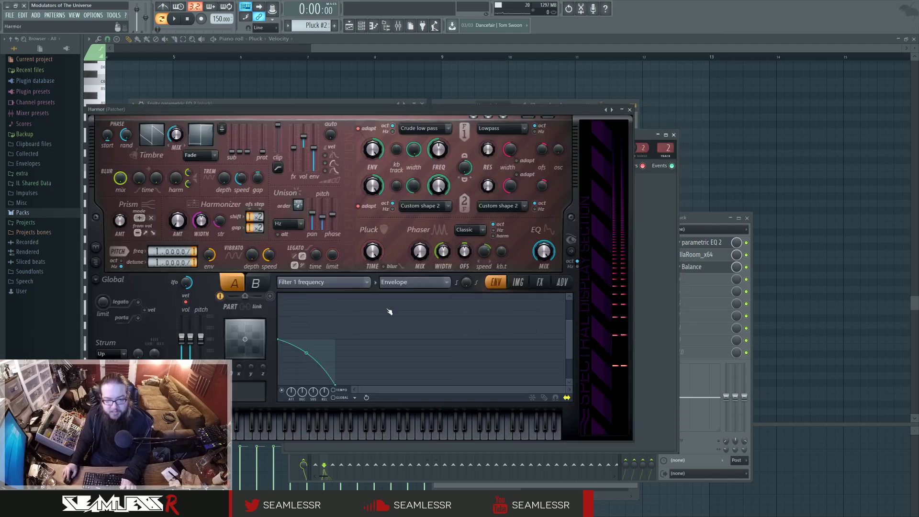
pyautogui.click(540, 284)
pyautogui.click(630, 110)
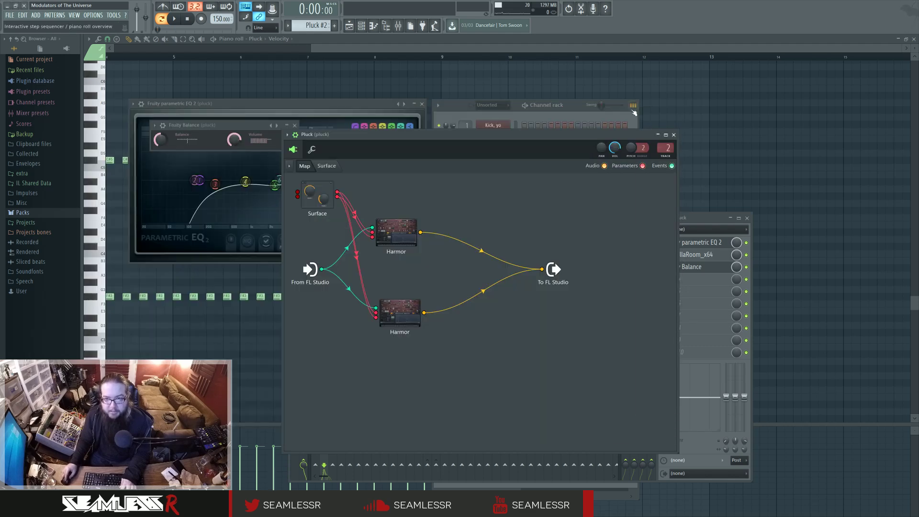
# - Close the Pluck Patcher and open the Lead #3 pattern from the playlist with the channel rack showing
pyautogui.click(674, 135)
pyautogui.click(350, 26)
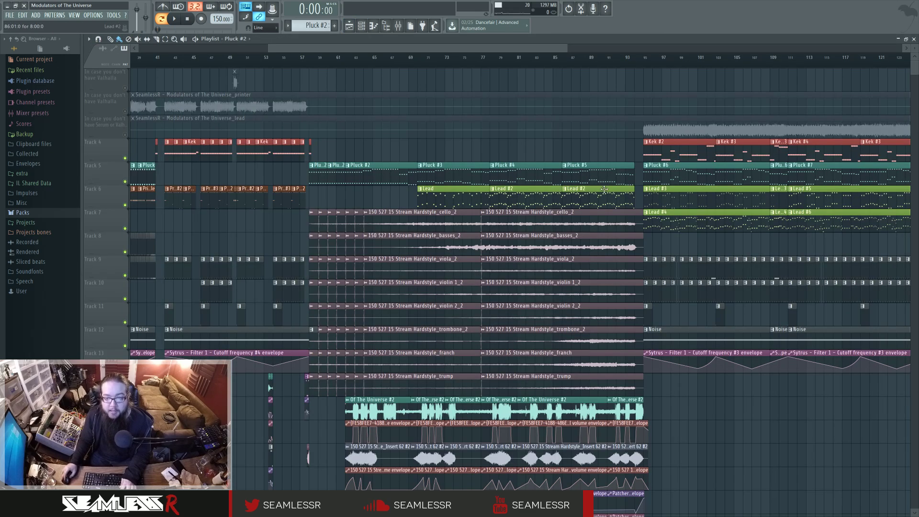
pyautogui.doubleClick(667, 200)
pyautogui.click(373, 26)
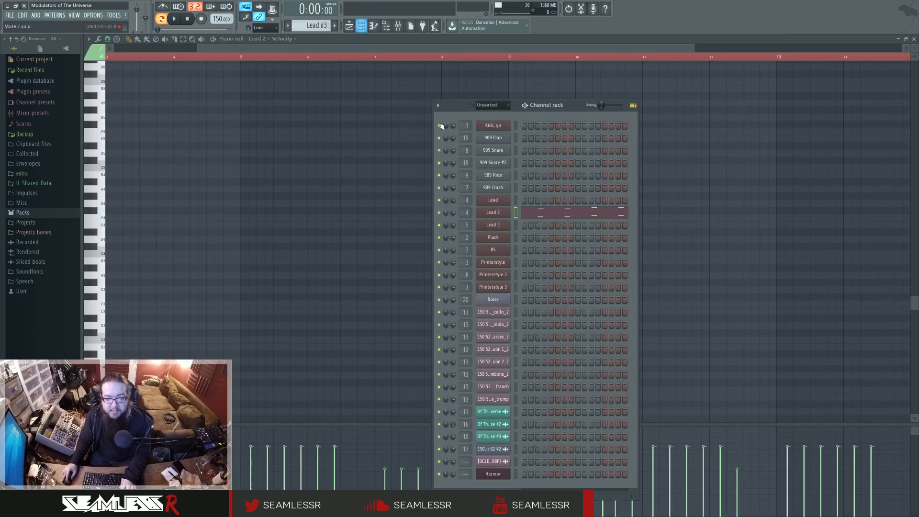
# - Open the Lead 2 Patcher and place its Serum editor beside the map
pyautogui.click(506, 216)
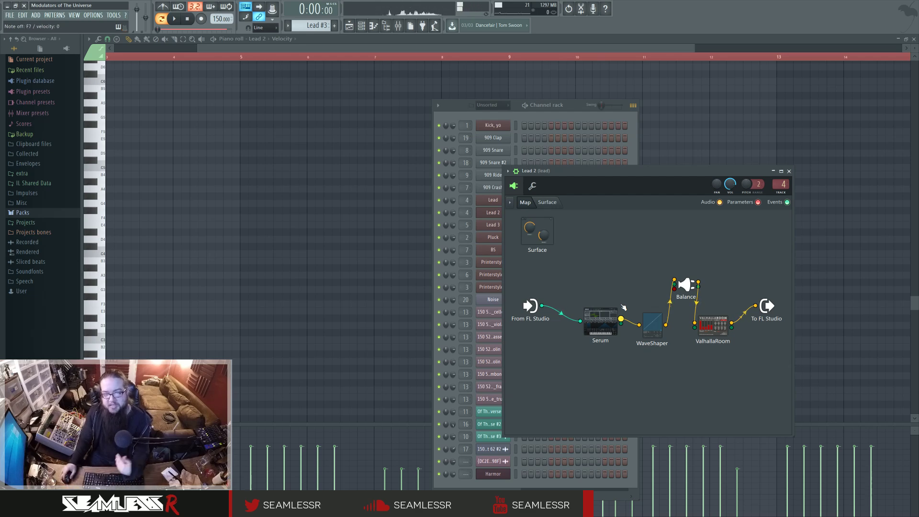
pyautogui.click(607, 330)
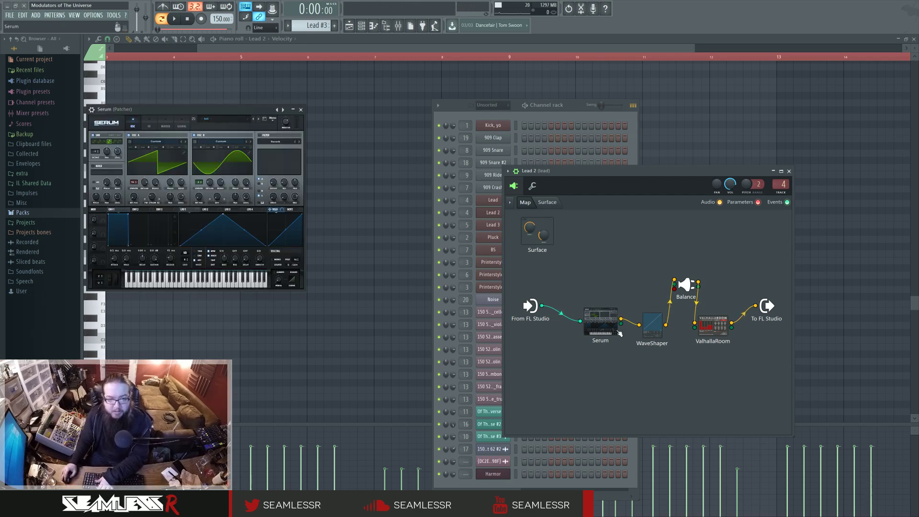
pyautogui.moveTo(186, 116); pyautogui.dragTo(377, 199)
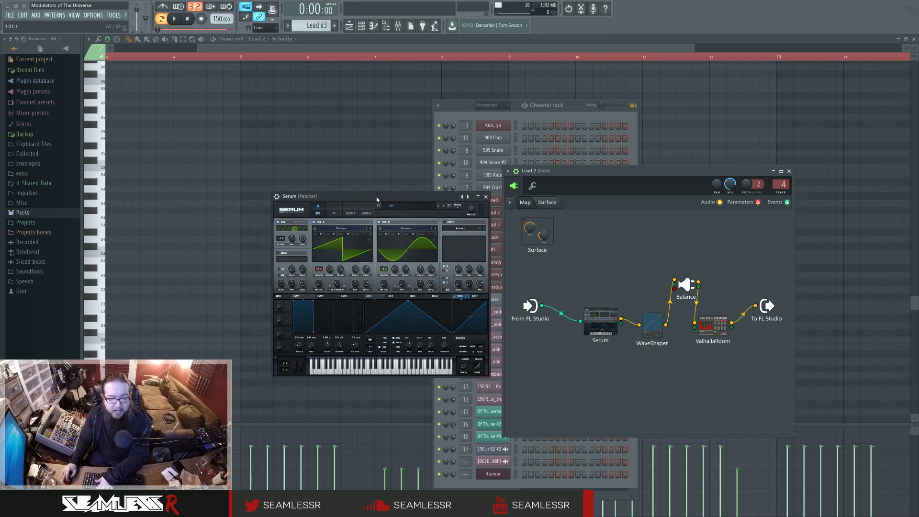
# - Set the Lead 2 Serum to run bridged in its wrapper's compatibility options and check its general settings
pyautogui.click(277, 196)
pyautogui.click(312, 211)
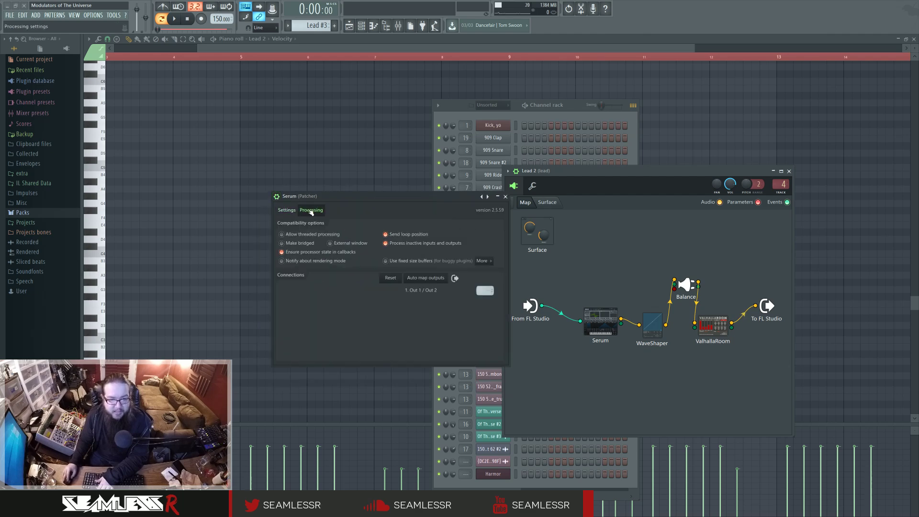
pyautogui.click(287, 210)
pyautogui.click(277, 196)
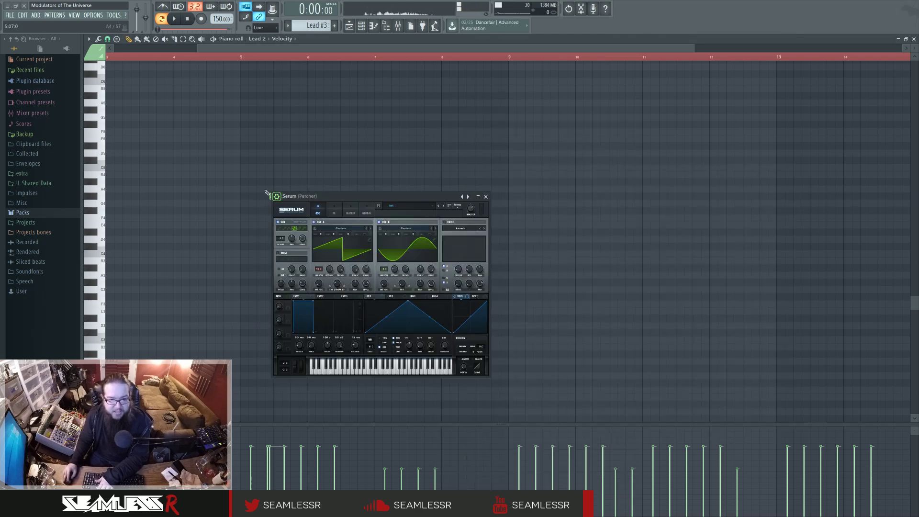
pyautogui.click(277, 196)
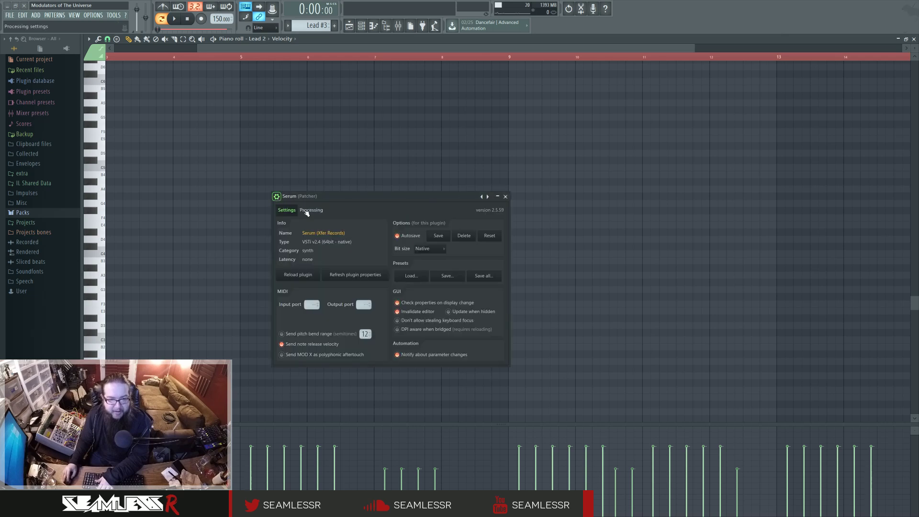
pyautogui.click(311, 211)
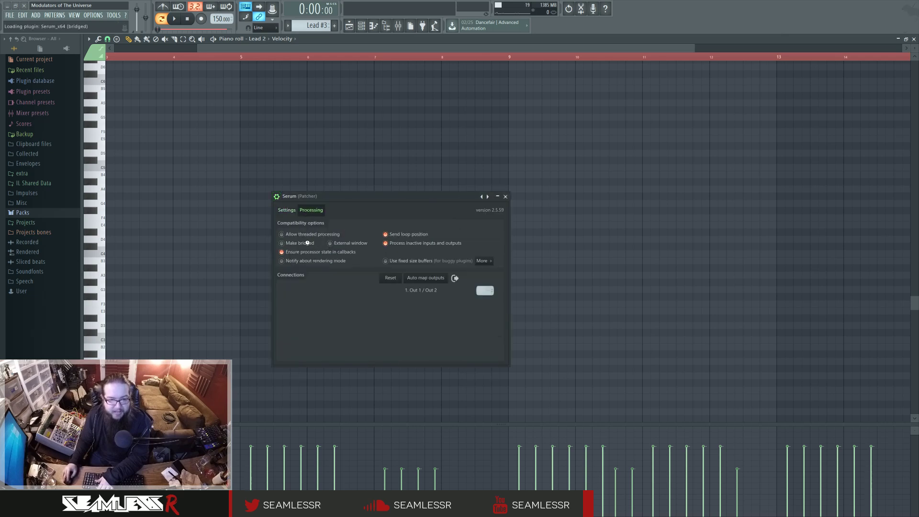
pyautogui.click(287, 210)
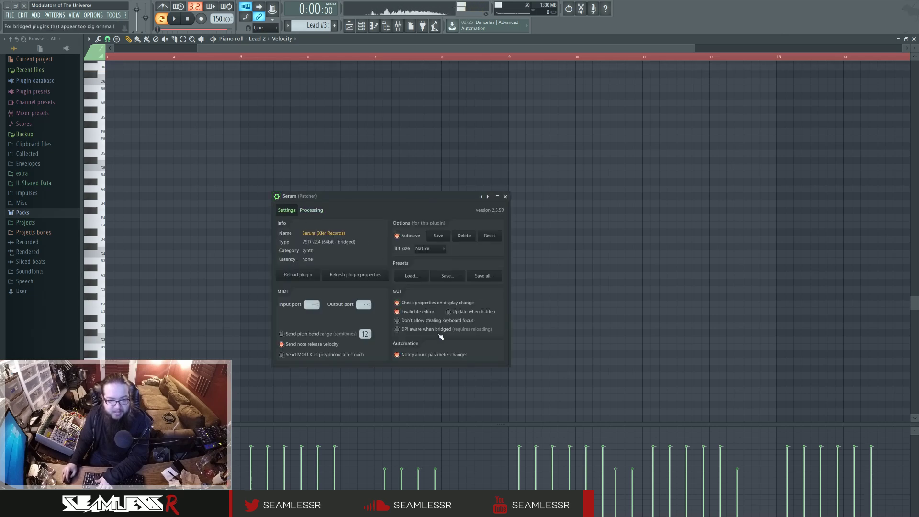
# - Try DPI awareness for the bridged Serum and recheck its compatibility options
pyautogui.click(397, 330)
pyautogui.click(311, 210)
pyautogui.click(288, 211)
pyautogui.click(311, 210)
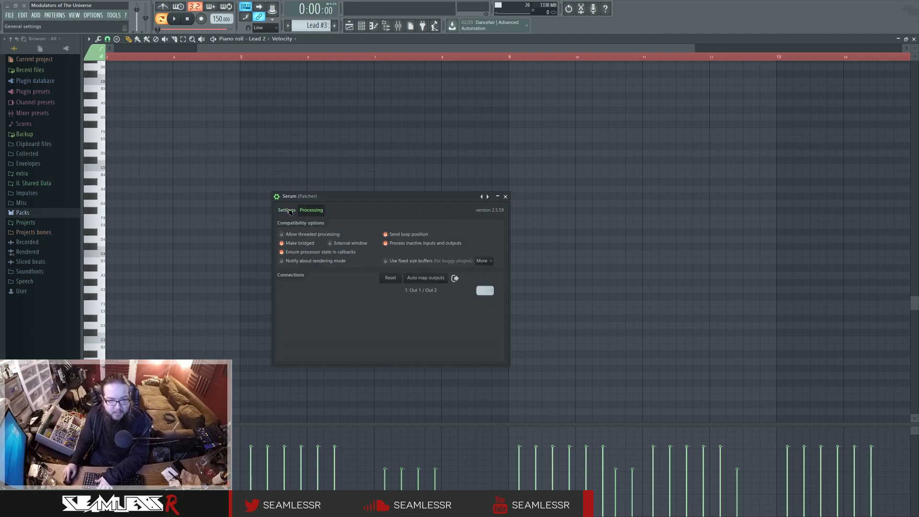
# - Enable the external window option for the bridged Serum and toggle its detached editor
pyautogui.click(277, 196)
pyautogui.click(277, 196)
pyautogui.click(311, 210)
pyautogui.click(277, 197)
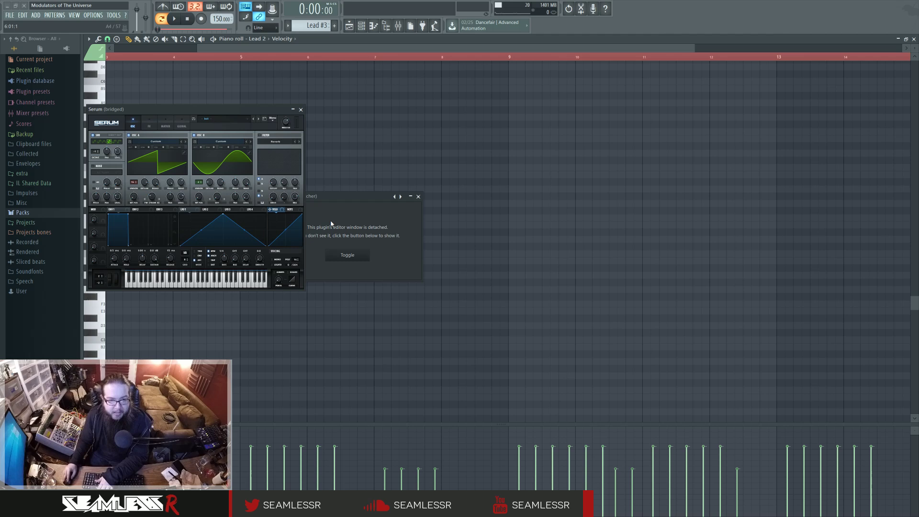
pyautogui.moveTo(360, 197); pyautogui.dragTo(398, 199)
pyautogui.click(375, 253)
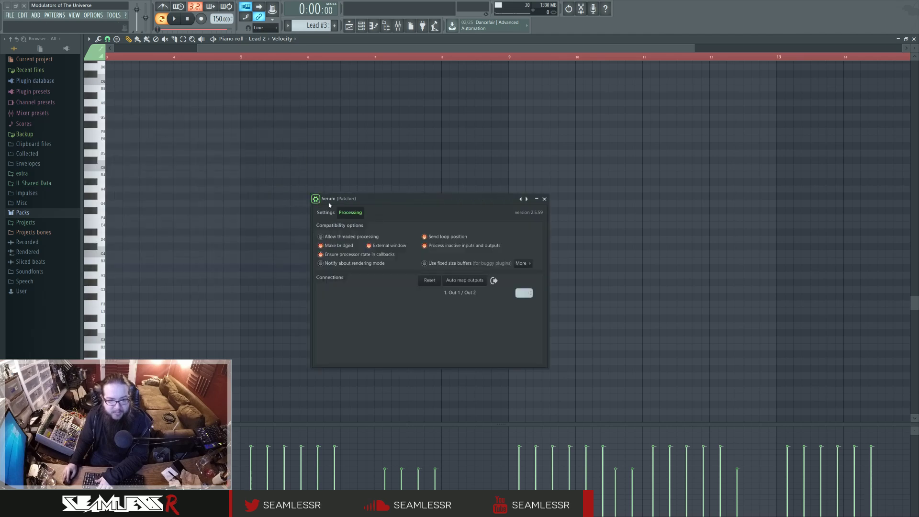
# - Recheck the Serum wrapper's general and processing settings, reopen the detached editor and audition notes
pyautogui.click(325, 212)
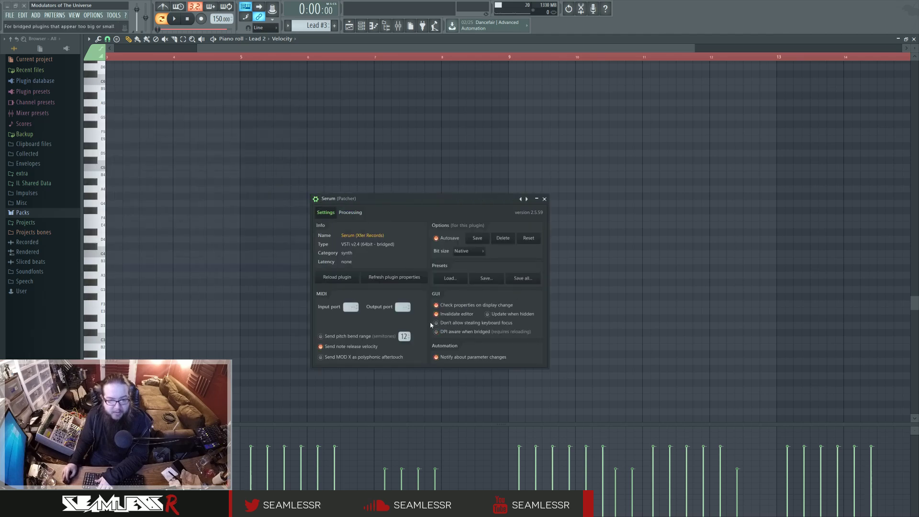
pyautogui.press('w')
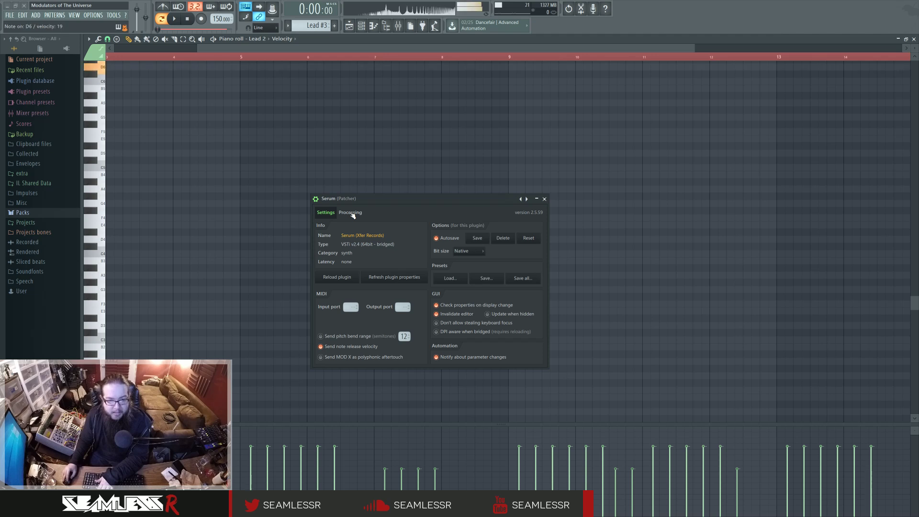
pyautogui.click(351, 213)
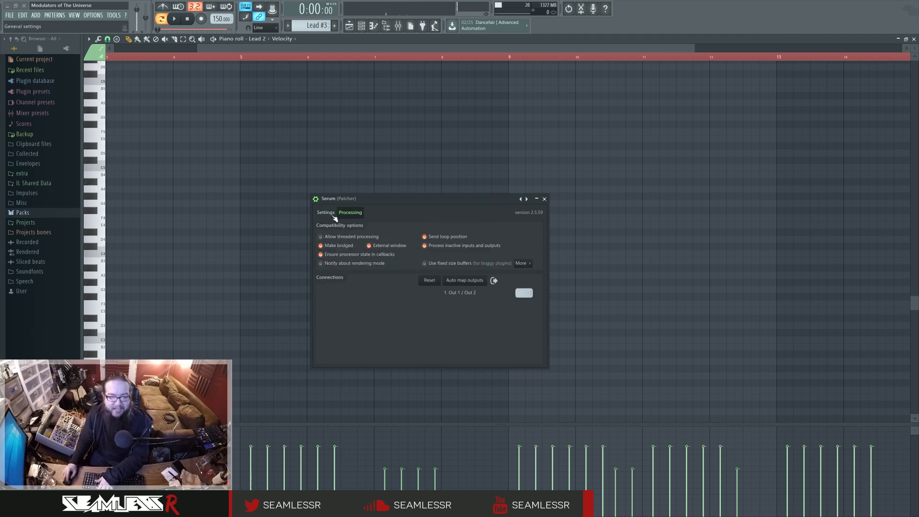
pyautogui.click(325, 213)
pyautogui.click(316, 199)
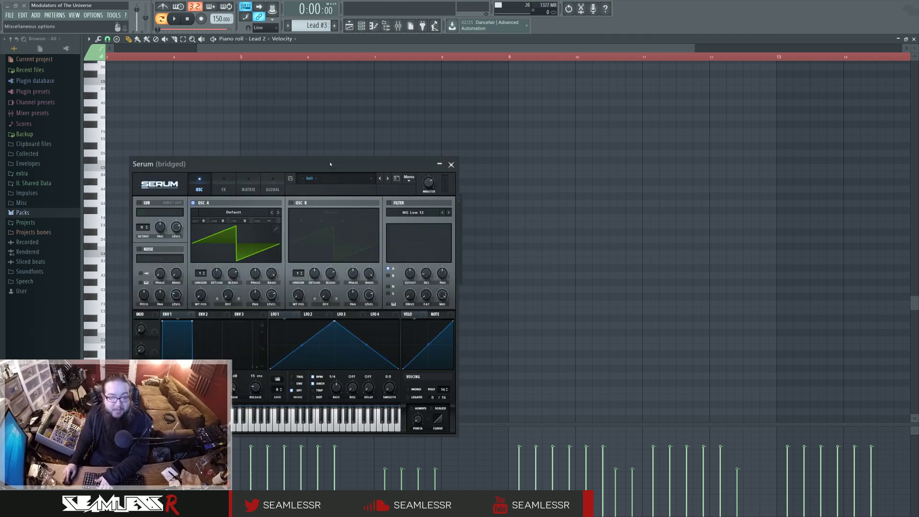
pyautogui.moveTo(334, 165); pyautogui.dragTo(516, 161)
pyautogui.press('n')
pyautogui.press('w')
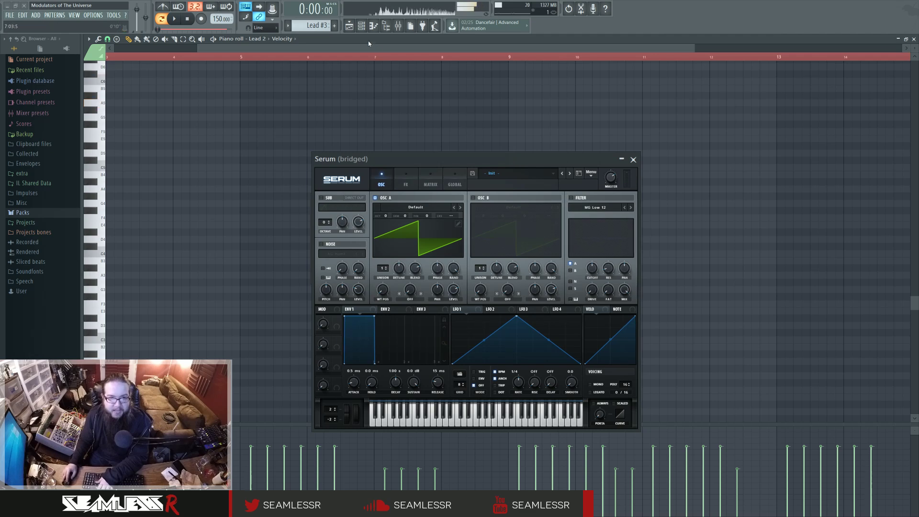
# - Close the Serum wrapper and the Lead 3 Patcher, and reopen the Lead 2 Patcher clear of the channel rack
pyautogui.click(362, 26)
pyautogui.click(498, 225)
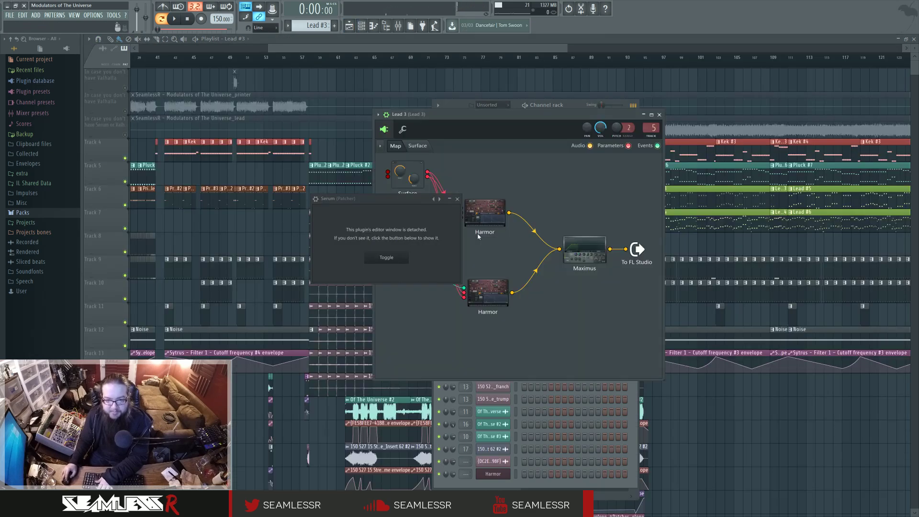
pyautogui.click(458, 199)
pyautogui.click(660, 115)
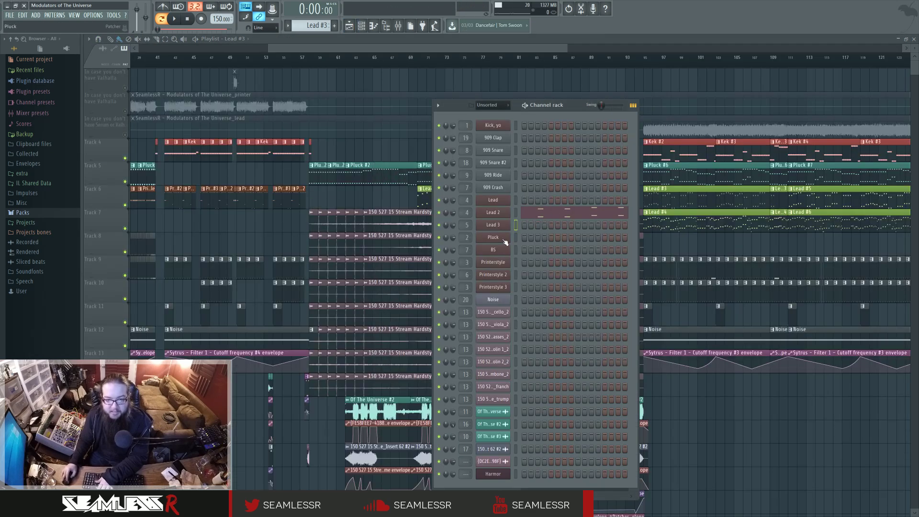
pyautogui.click(503, 213)
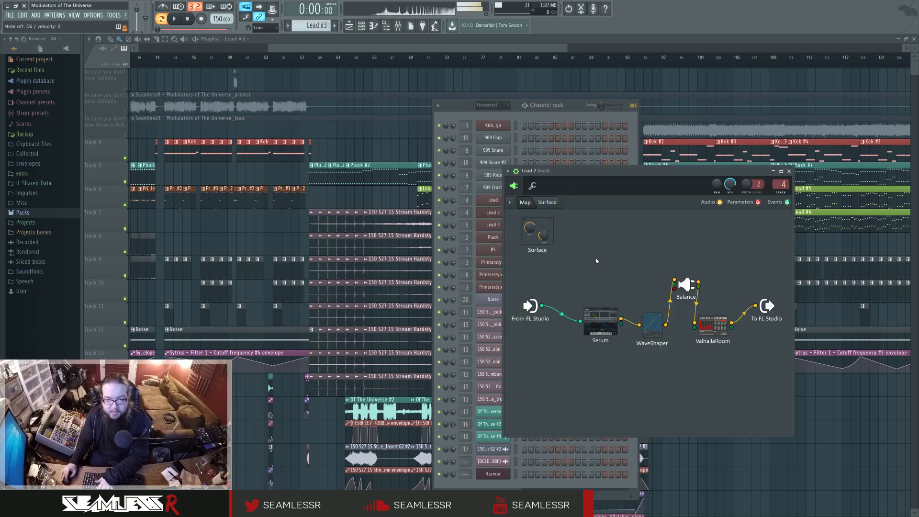
pyautogui.moveTo(581, 177); pyautogui.dragTo(652, 232)
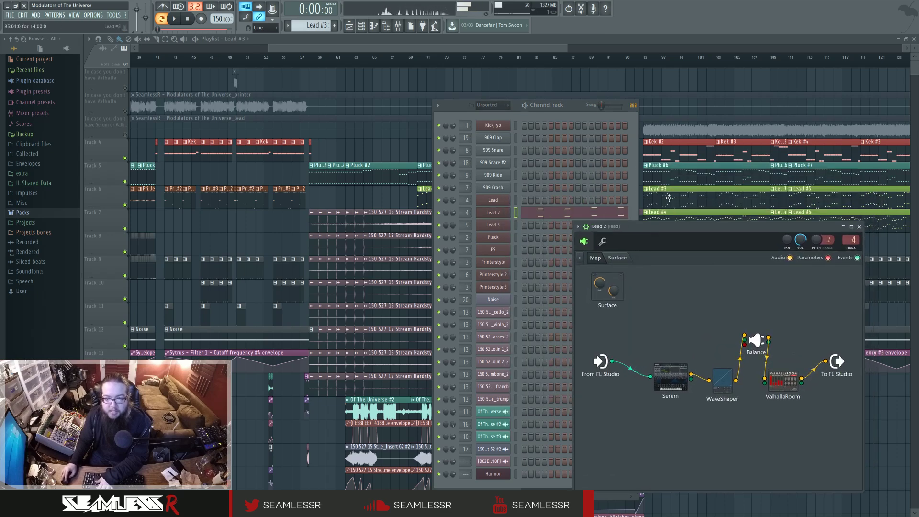
# - Open the Lead #4 pattern from the playlist in the piano roll, show the channel rack and audition a note
pyautogui.doubleClick(669, 200)
pyautogui.click(362, 26)
pyautogui.click(350, 26)
pyautogui.doubleClick(678, 226)
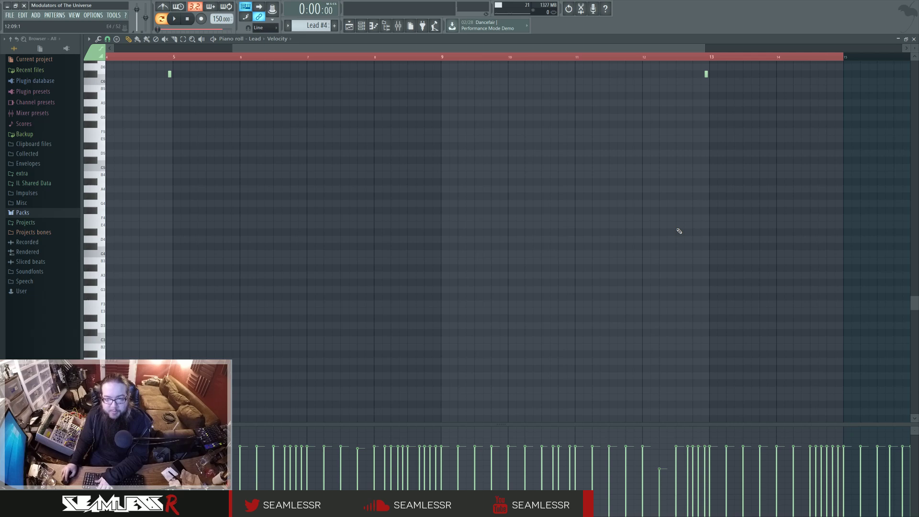
pyautogui.click(363, 26)
pyautogui.press('w')
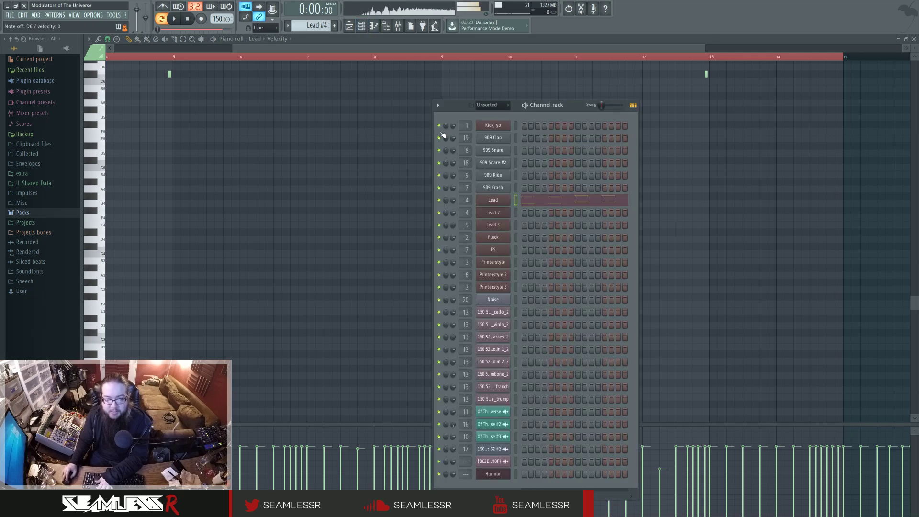
# - Open the Lead channel's Patcher and place its Serum editor beside the map
pyautogui.click(501, 201)
pyautogui.moveTo(530, 164); pyautogui.dragTo(615, 154)
pyautogui.click(573, 289)
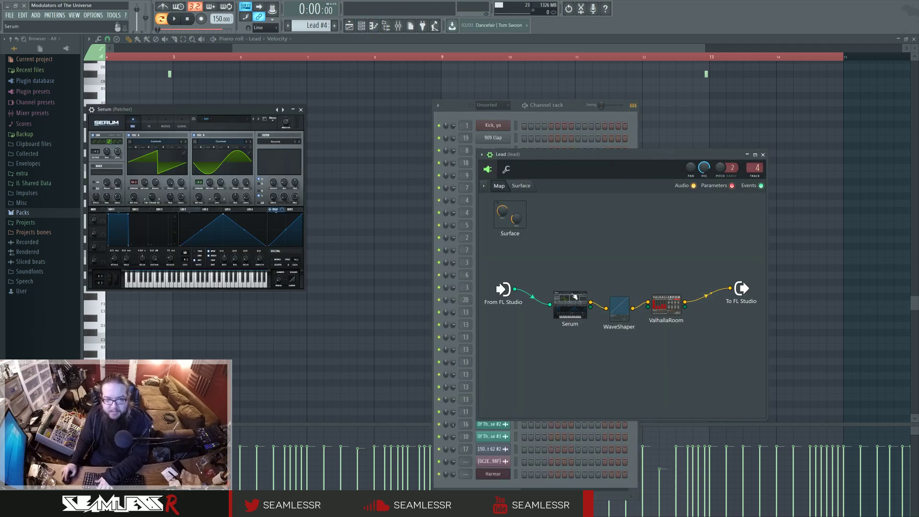
pyautogui.moveTo(246, 108); pyautogui.dragTo(428, 192)
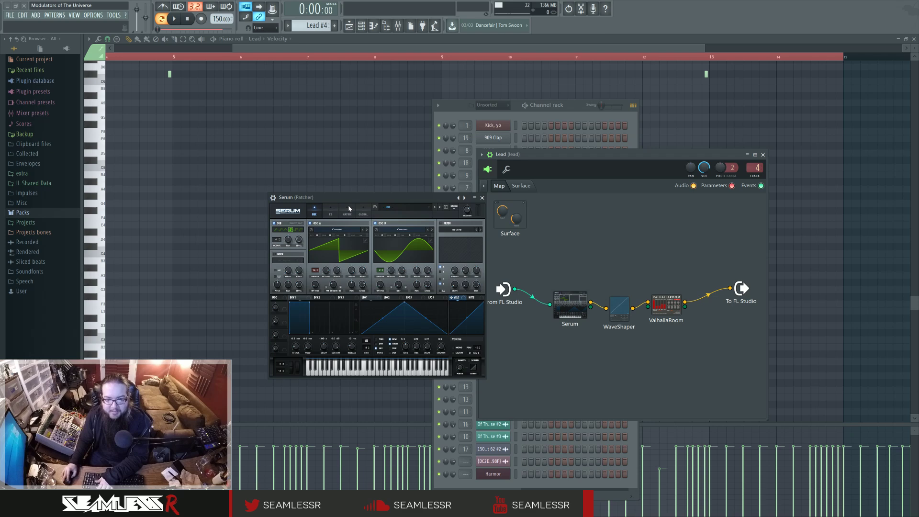
# - Make the Lead Patcher's Serum run bridged in an external window, and reopen its editor
pyautogui.click(273, 198)
pyautogui.click(308, 211)
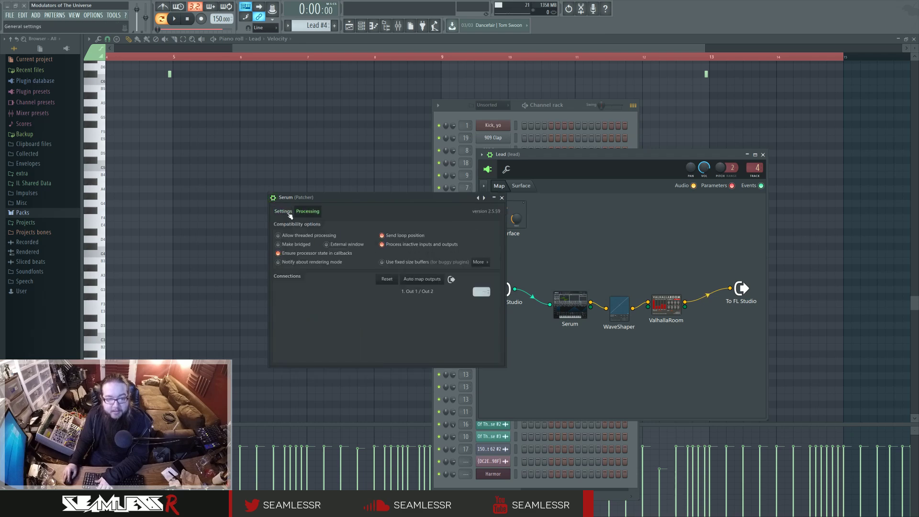
pyautogui.click(290, 213)
pyautogui.click(308, 212)
pyautogui.click(283, 211)
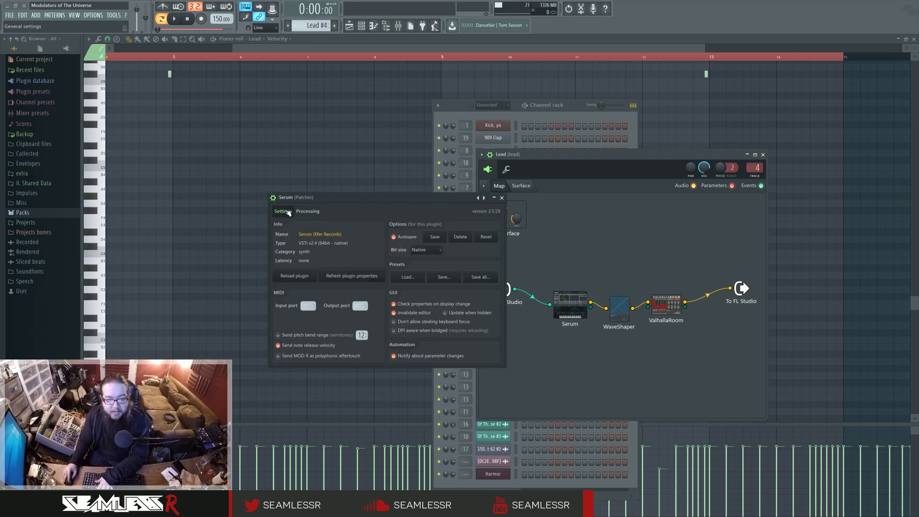
pyautogui.click(307, 211)
pyautogui.click(297, 247)
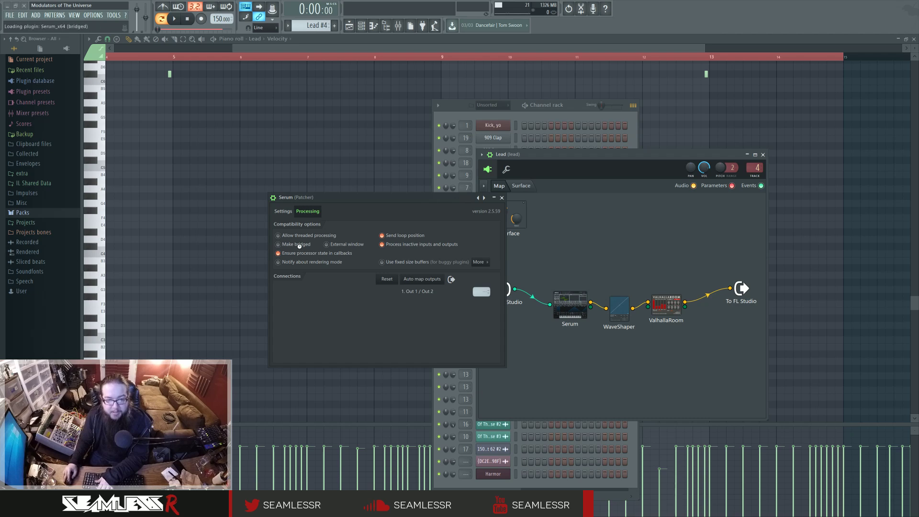
pyautogui.click(307, 211)
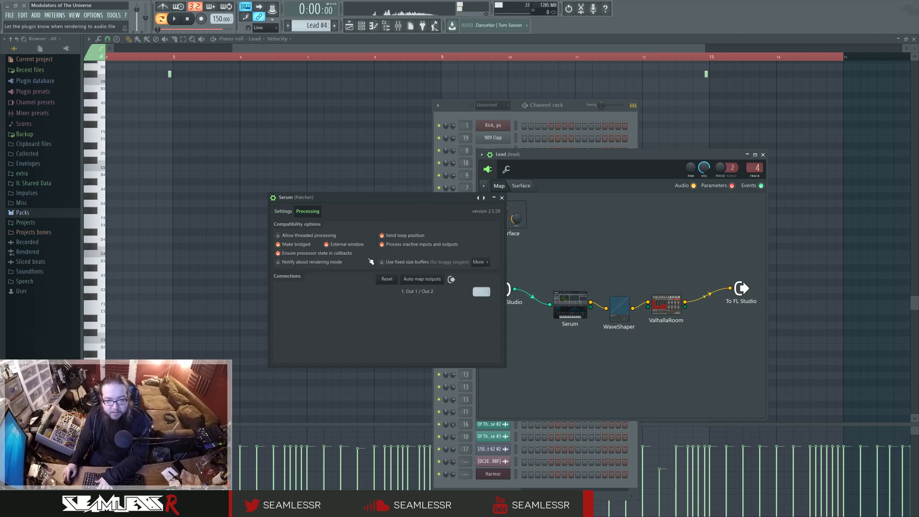
pyautogui.click(285, 211)
pyautogui.click(273, 198)
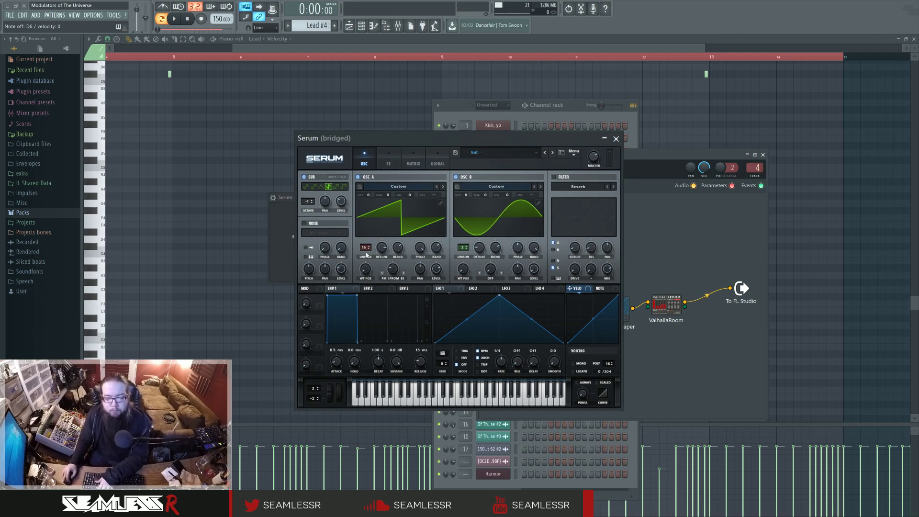
# - Review oscillator A's unison detune and examine Serum's global, matrix and effects pages
pyautogui.moveTo(384, 250); pyautogui.dragTo(385, 252)
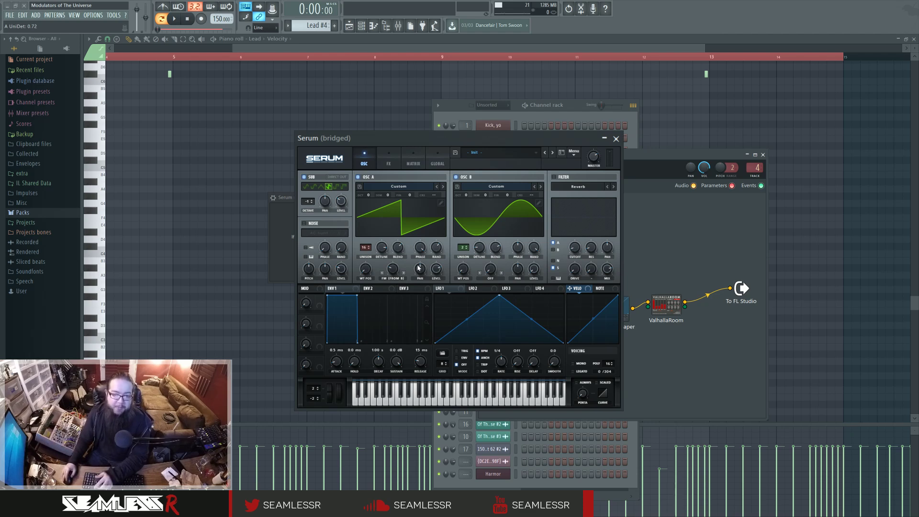
pyautogui.click(439, 164)
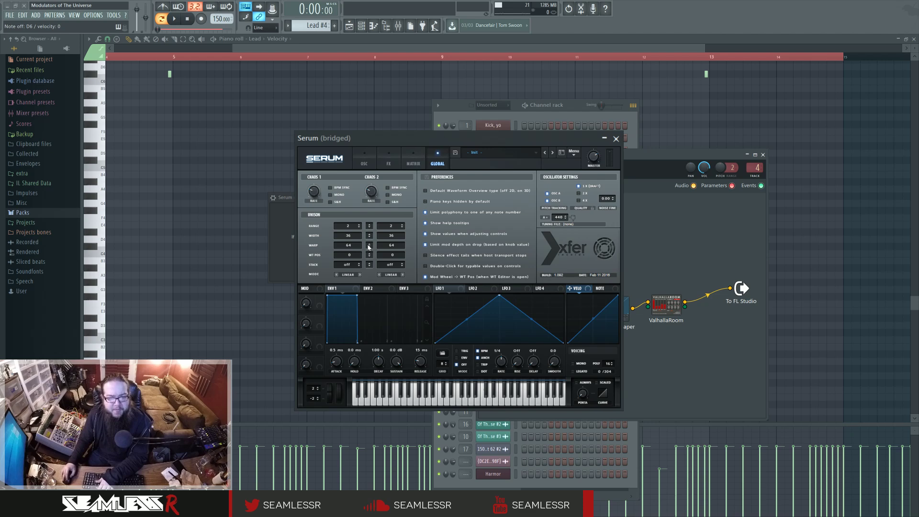
pyautogui.click(363, 163)
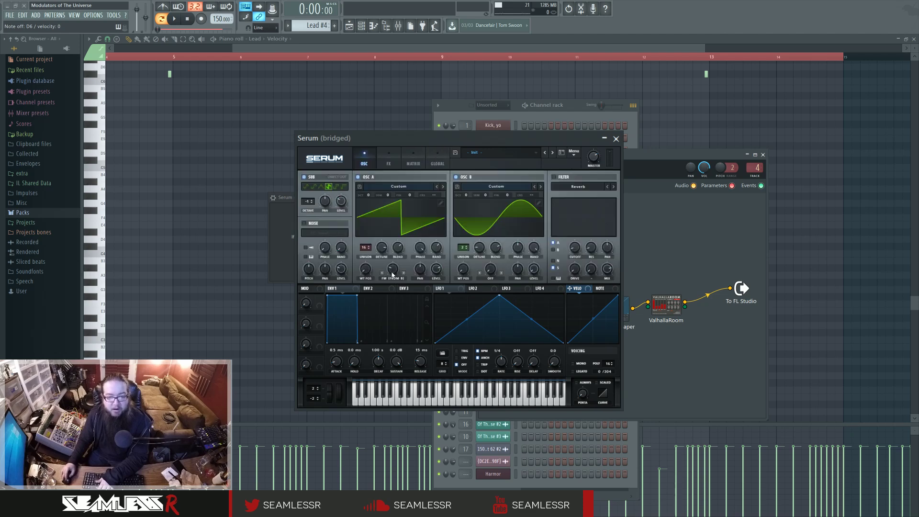
pyautogui.click(413, 164)
pyautogui.click(388, 163)
pyautogui.click(444, 165)
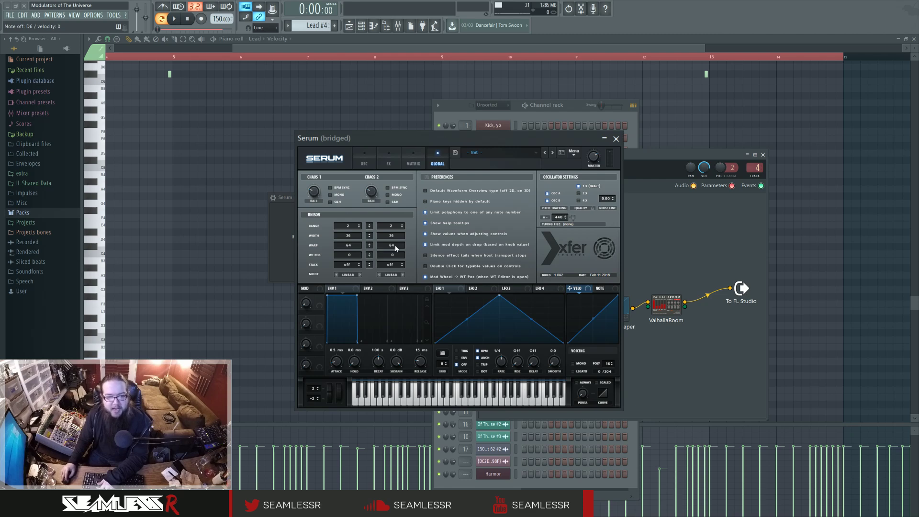
pyautogui.click(362, 160)
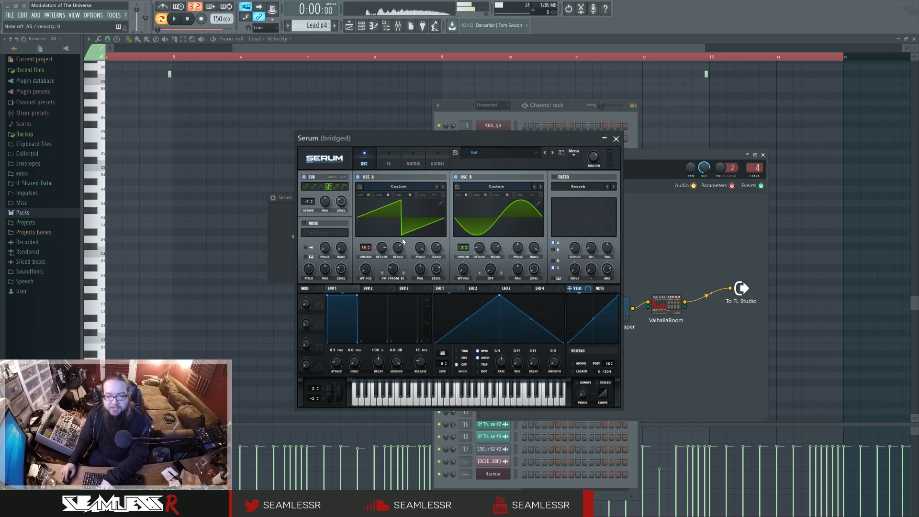
# - Audition oscillator A with its warp mode off, restore FM (from B), and check the effects page
pyautogui.click(396, 280)
pyautogui.click(400, 287)
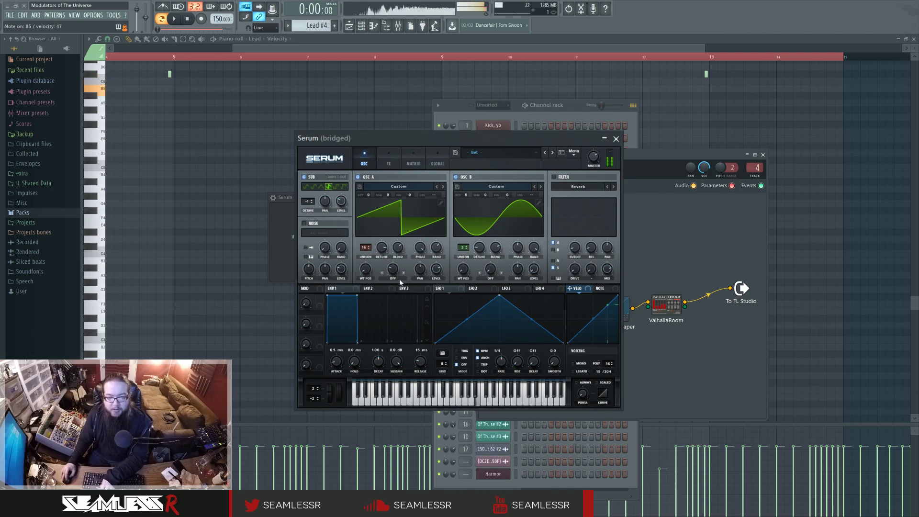
pyautogui.click(397, 279)
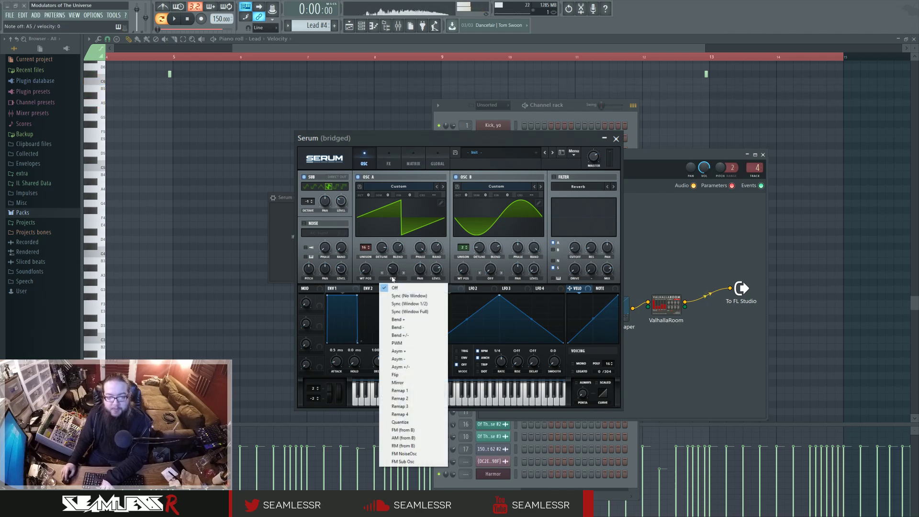
pyautogui.click(418, 432)
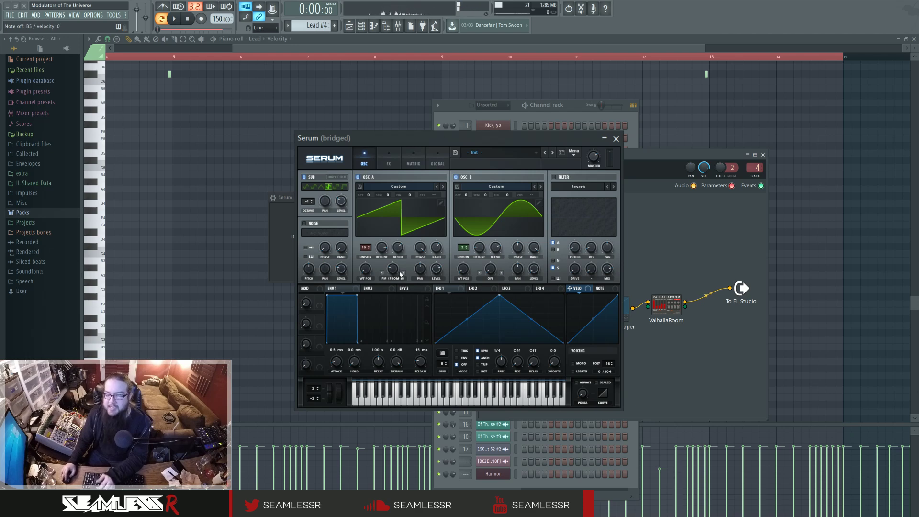
pyautogui.click(388, 164)
pyautogui.click(367, 165)
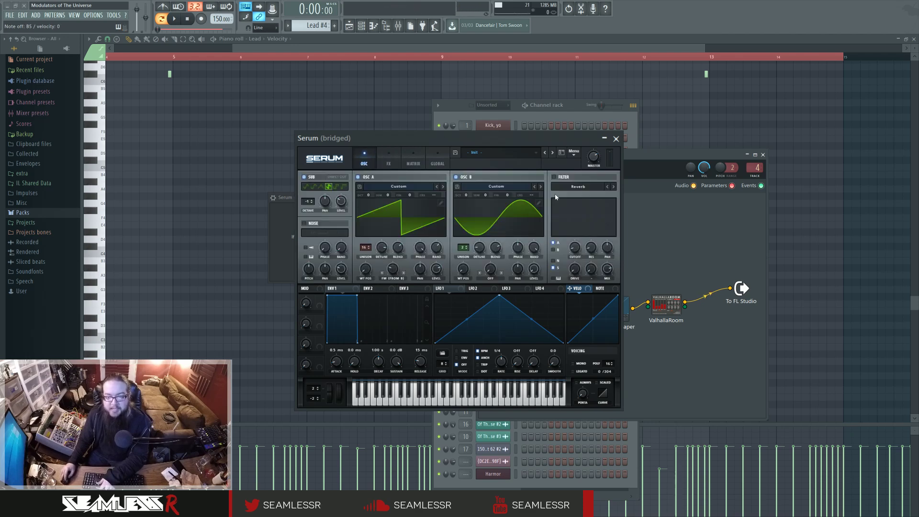
# - Close the Serum editor and inspect the WaveShaper curve and ValhallaRoom settings in the Lead Patcher
pyautogui.click(617, 138)
pyautogui.click(621, 306)
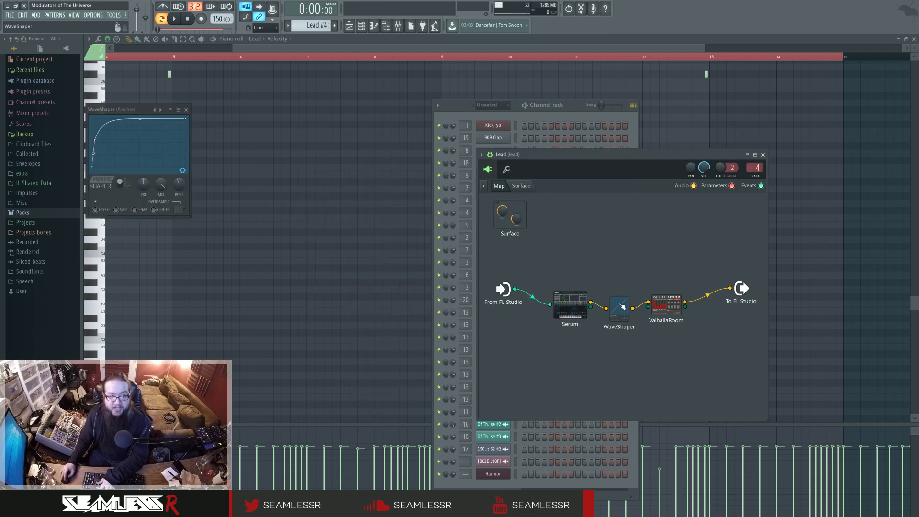
pyautogui.click(665, 307)
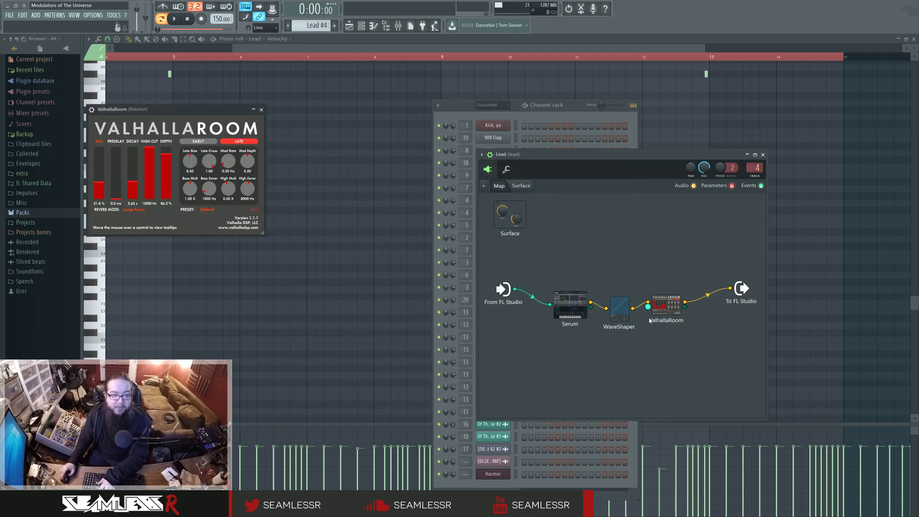
pyautogui.click(261, 110)
# - Return to the playlist, hide the channel rack and locate the section that starts with Lead #8
pyautogui.click(349, 25)
pyautogui.click(361, 25)
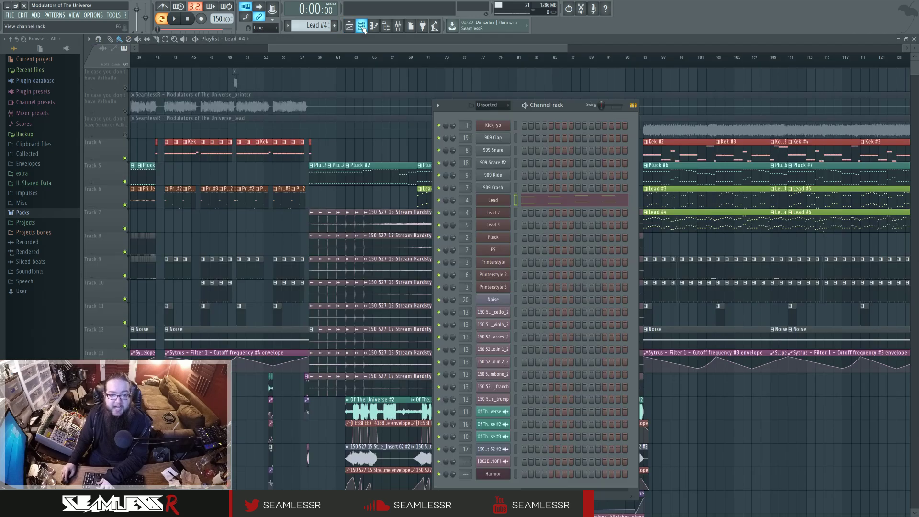
pyautogui.click(362, 27)
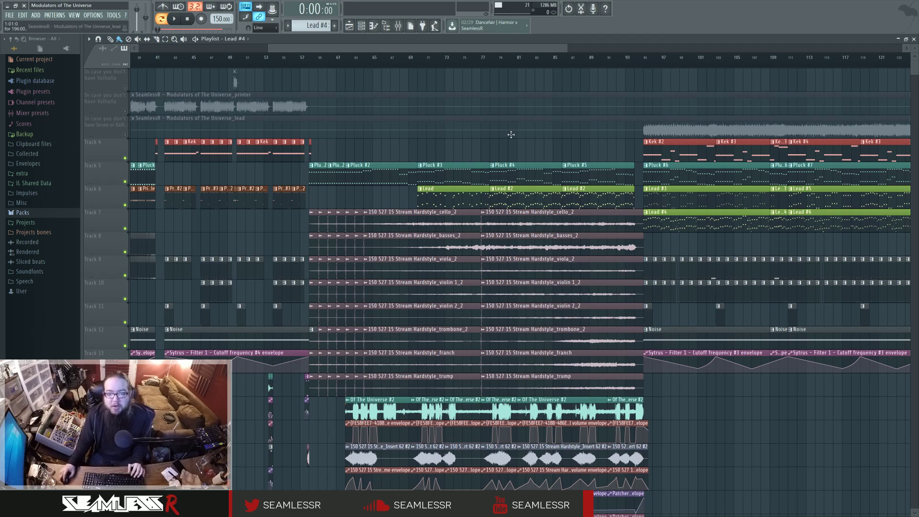
pyautogui.moveTo(514, 143); pyautogui.dragTo(367, 139)
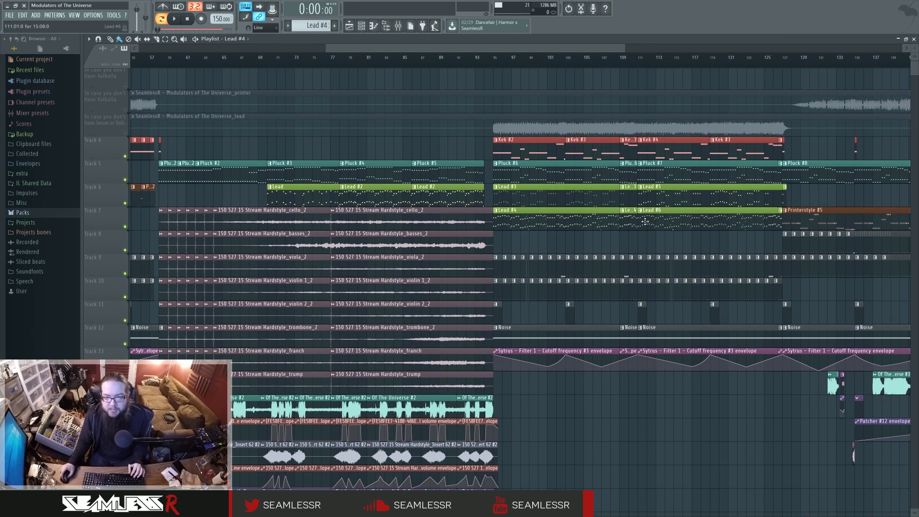
pyautogui.moveTo(644, 225); pyautogui.dragTo(376, 238)
pyautogui.moveTo(597, 203); pyautogui.dragTo(464, 206)
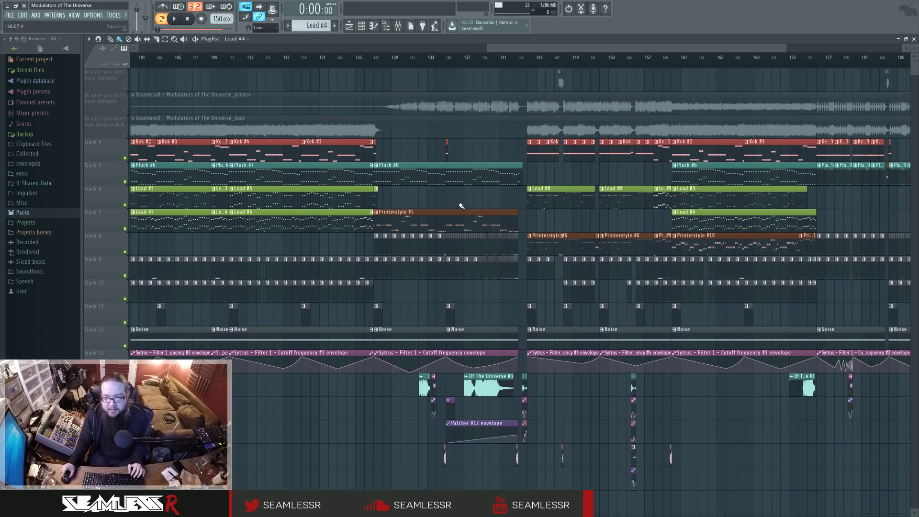
pyautogui.moveTo(525, 214); pyautogui.dragTo(427, 221)
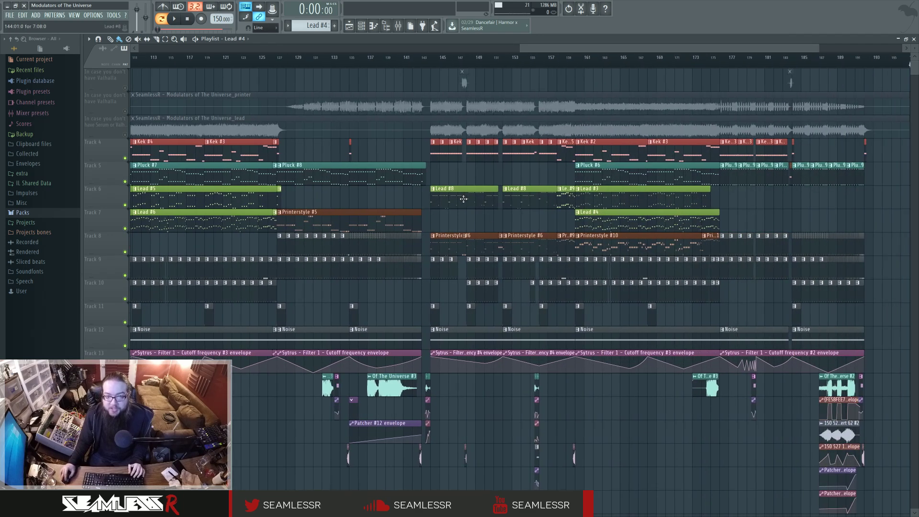
# - Play the song from bar 144, open the Lead #8 pattern in the piano roll and audition F#5
pyautogui.click(434, 65)
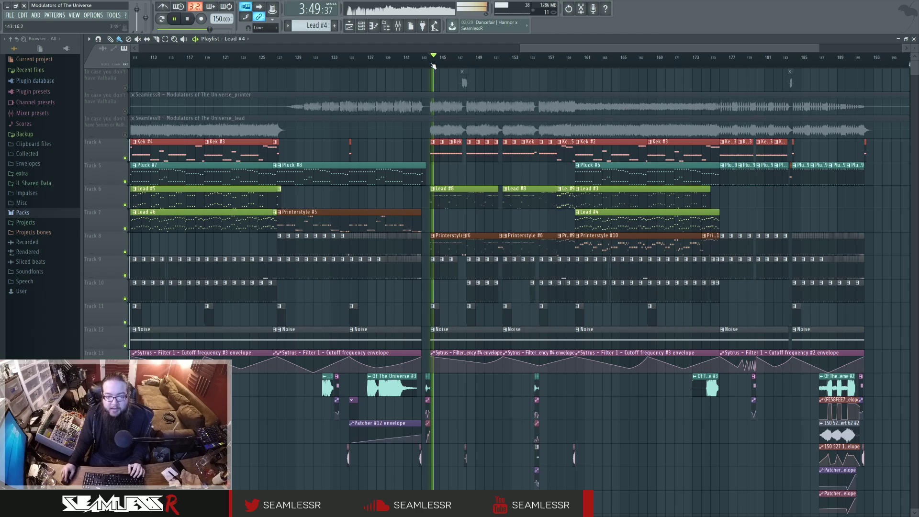
pyautogui.press('space')
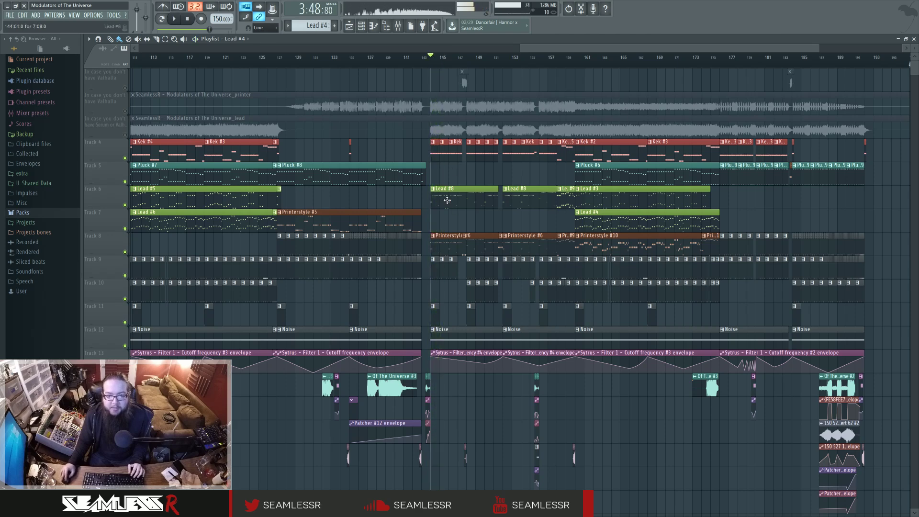
pyautogui.doubleClick(447, 201)
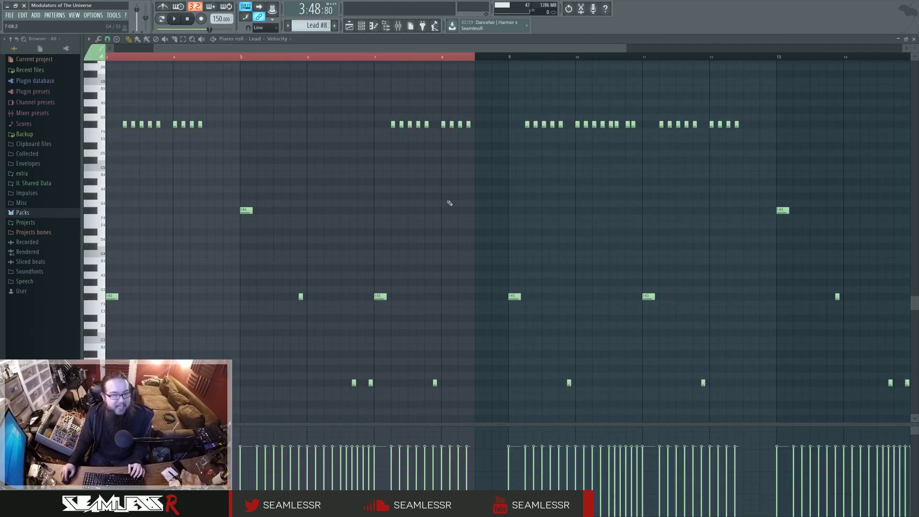
pyautogui.click(99, 126)
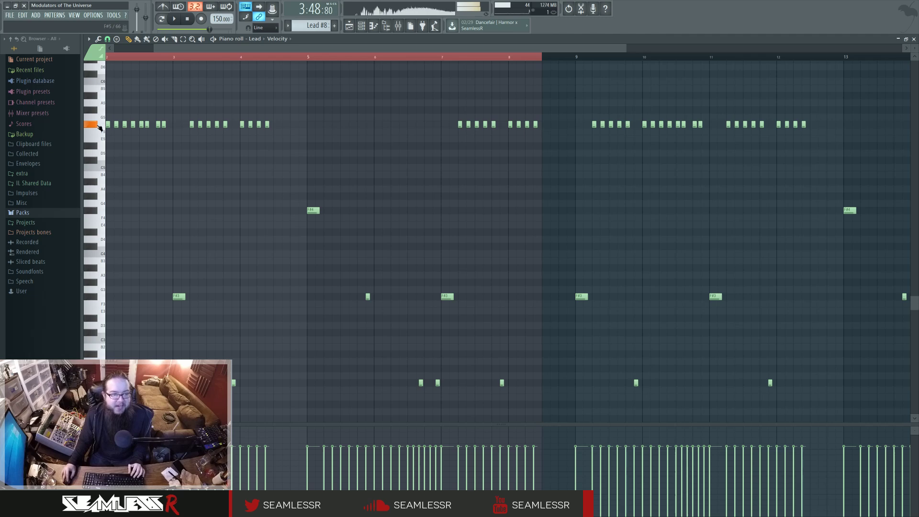
# - Open the Lead channel's Patcher over the playlist and the Fruity parametric EQ 2 on the lead mixer track
pyautogui.click(349, 25)
pyautogui.click(362, 25)
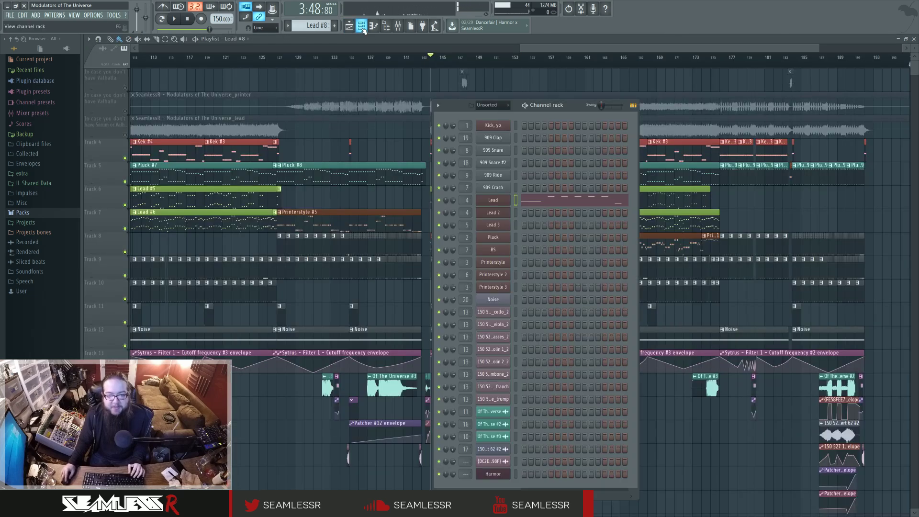
pyautogui.click(502, 201)
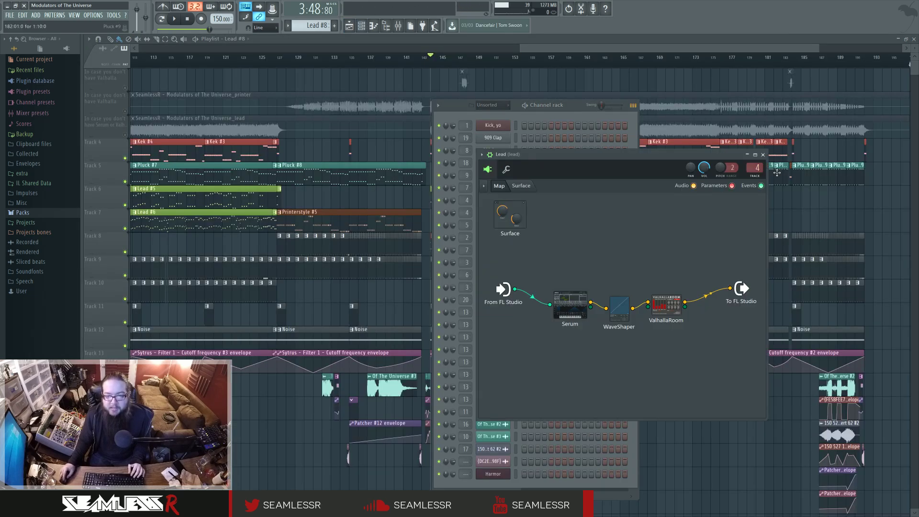
pyautogui.press('F9')
pyautogui.click(694, 243)
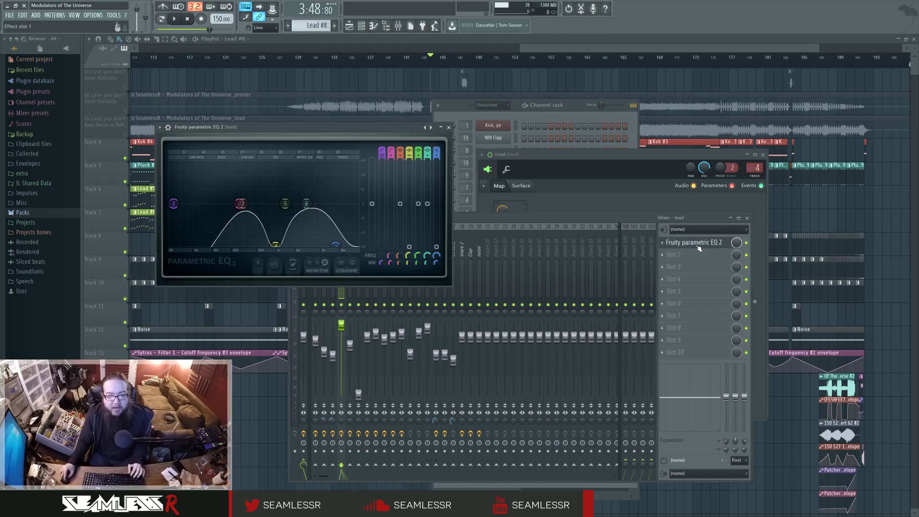
# - Play the section from bar 144 in short bursts while watching the lead track's Fruity parametric EQ 2 curve, reopening the EQ in between
pyautogui.press('space')
pyautogui.press('space')
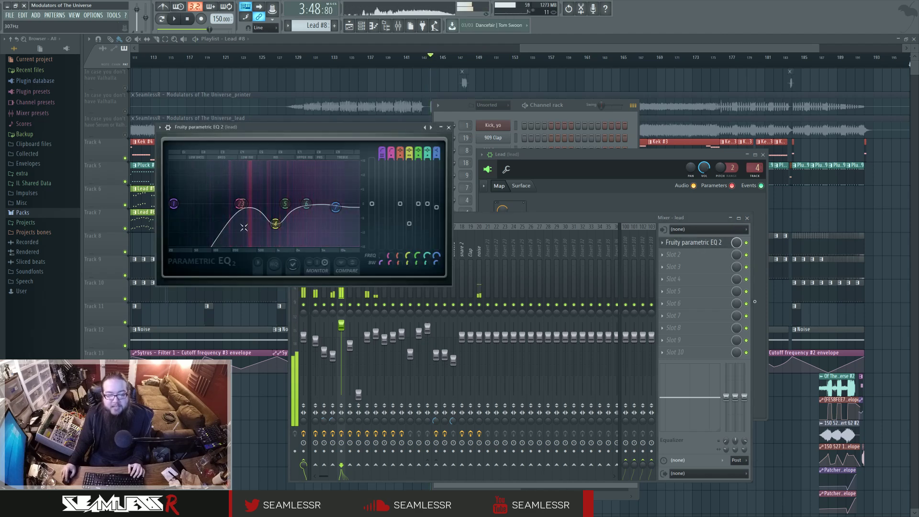
pyautogui.click(704, 242)
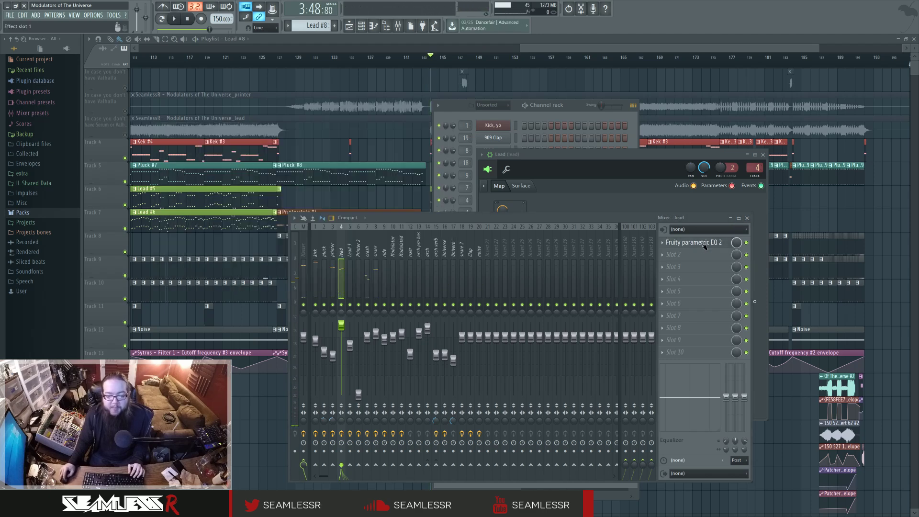
pyautogui.click(704, 243)
pyautogui.press('space')
pyautogui.press('space')
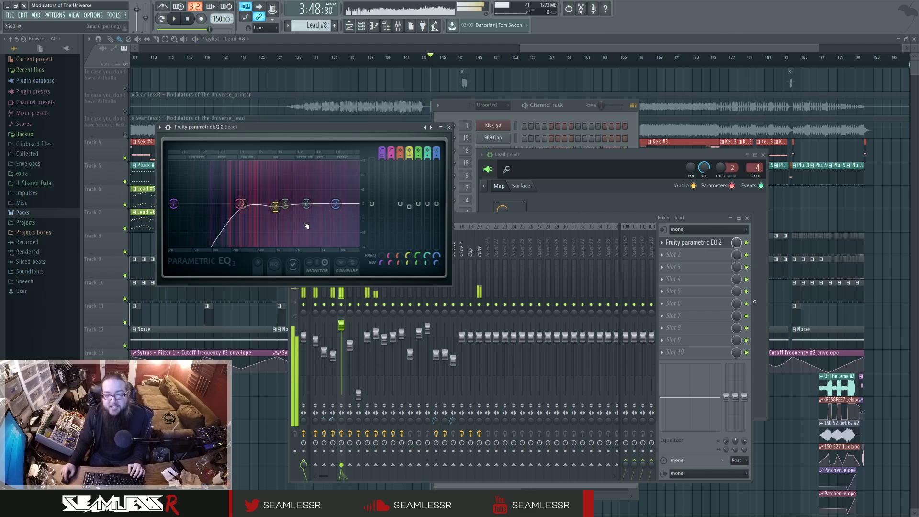
# - Close the lead EQ, mixer, Lead Patcher and channel rack to clear the playlist
pyautogui.click(450, 127)
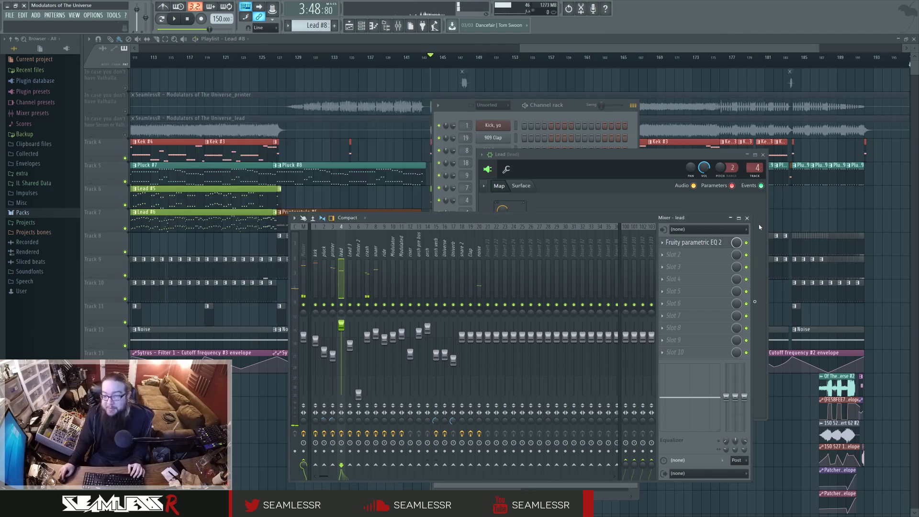
pyautogui.click(747, 218)
pyautogui.click(764, 155)
pyautogui.press('F6')
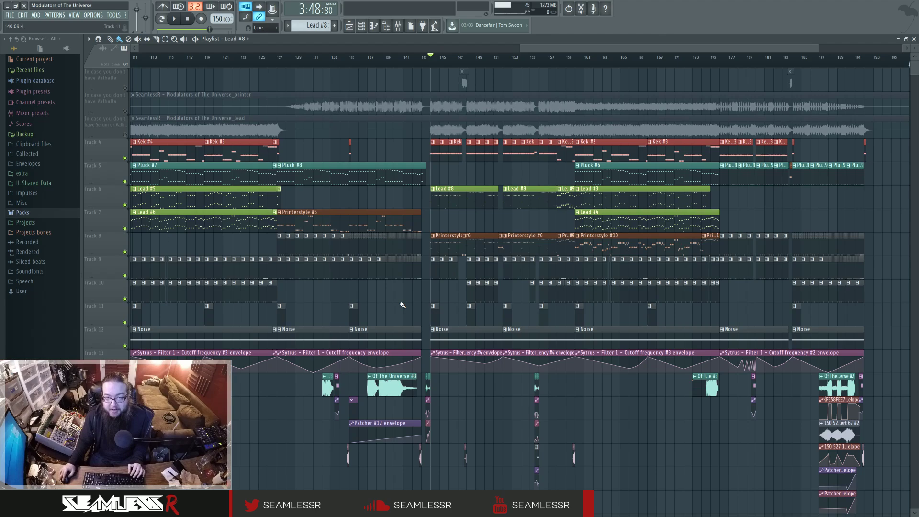
# - Look over the playlist's automation tracks and the full song arrangement from the start to the loop marker
pyautogui.scroll(-10, 401, 304)
pyautogui.scroll(-3, 405, 308)
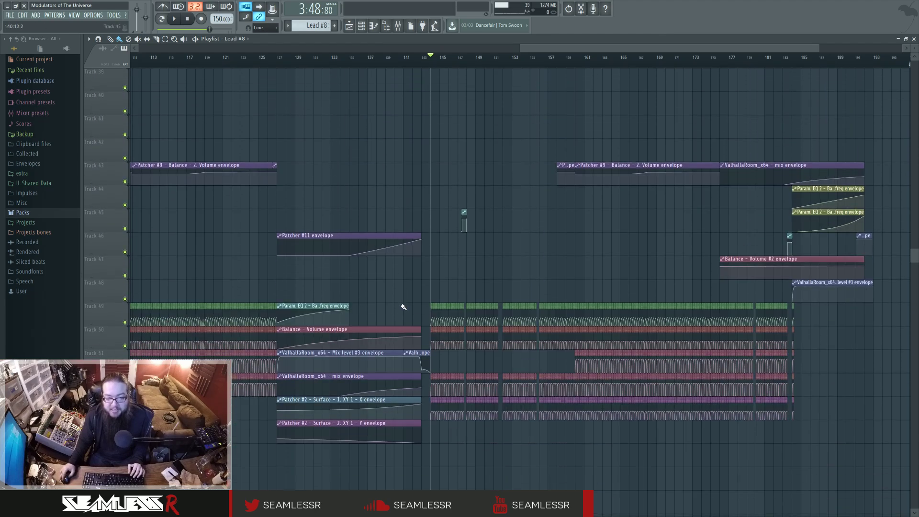
pyautogui.keyDown('ctrl'); pyautogui.scroll(-4, 416, 322); pyautogui.keyUp('ctrl')
pyautogui.scroll(10, 433, 335)
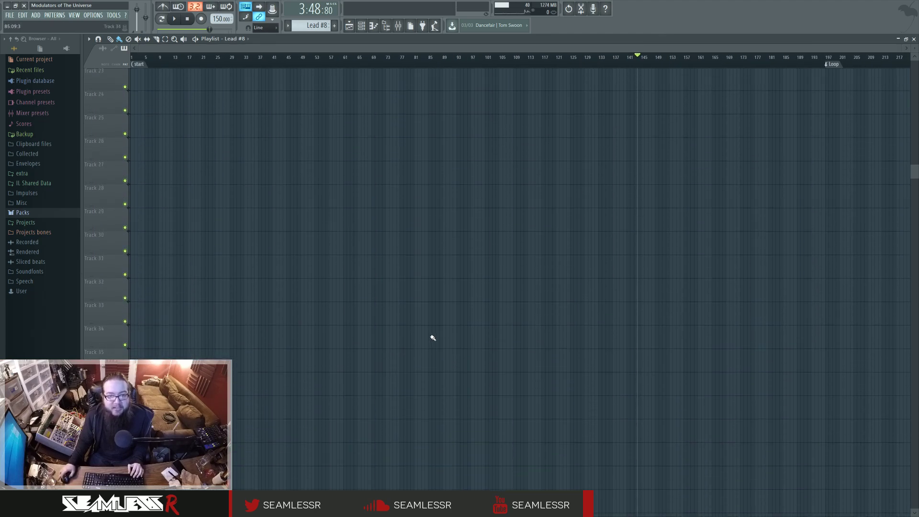
pyautogui.scroll(-13, 433, 335)
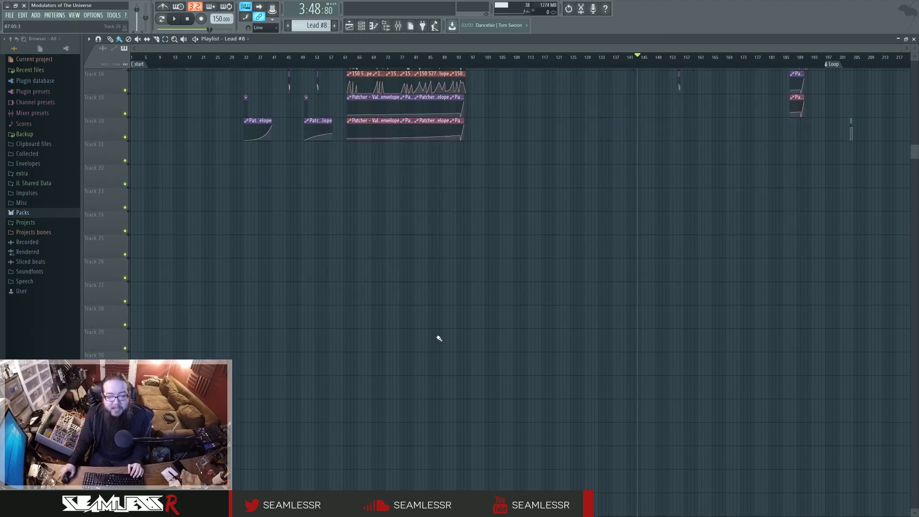
pyautogui.scroll(12, 463, 375)
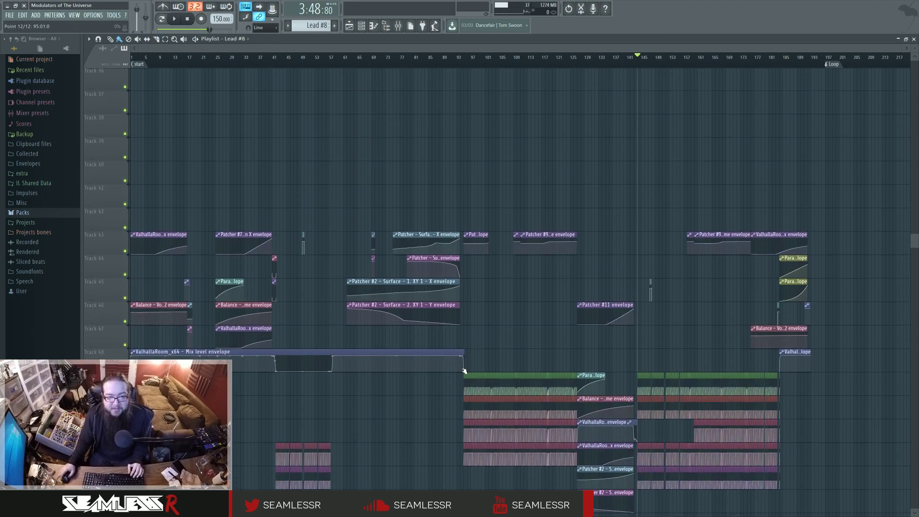
pyautogui.scroll(4, 464, 375)
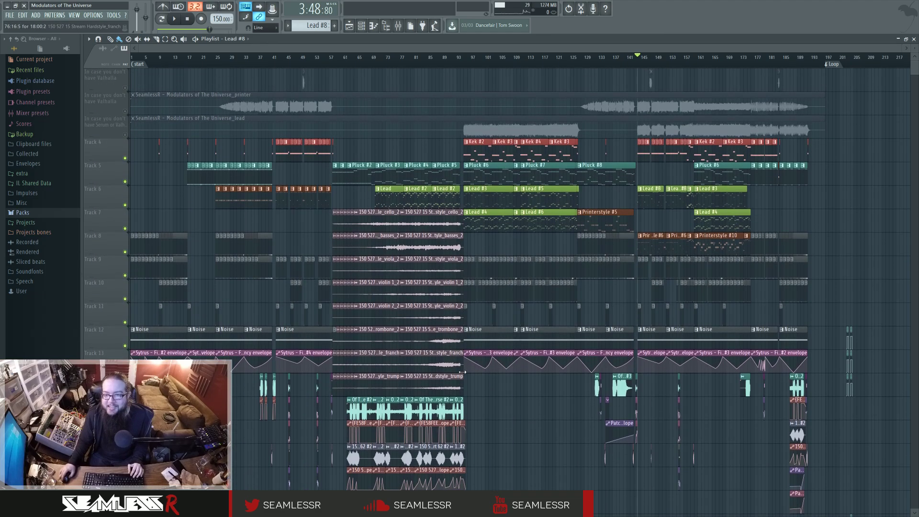
pyautogui.scroll(8, 669, 371)
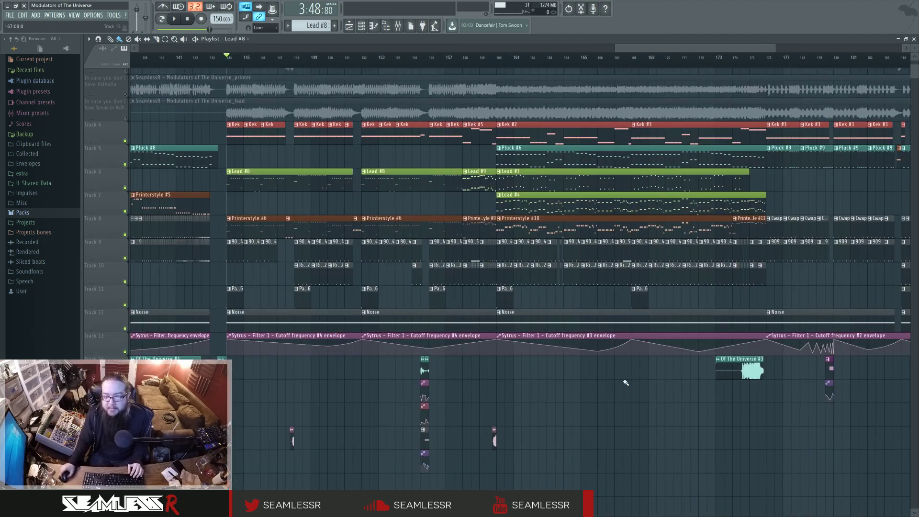
# - Play the short fill at bar 155 in the playlist and stop to focus on its stacked clips
pyautogui.moveTo(626, 383); pyautogui.dragTo(608, 393)
pyautogui.moveTo(382, 391); pyautogui.dragTo(463, 390)
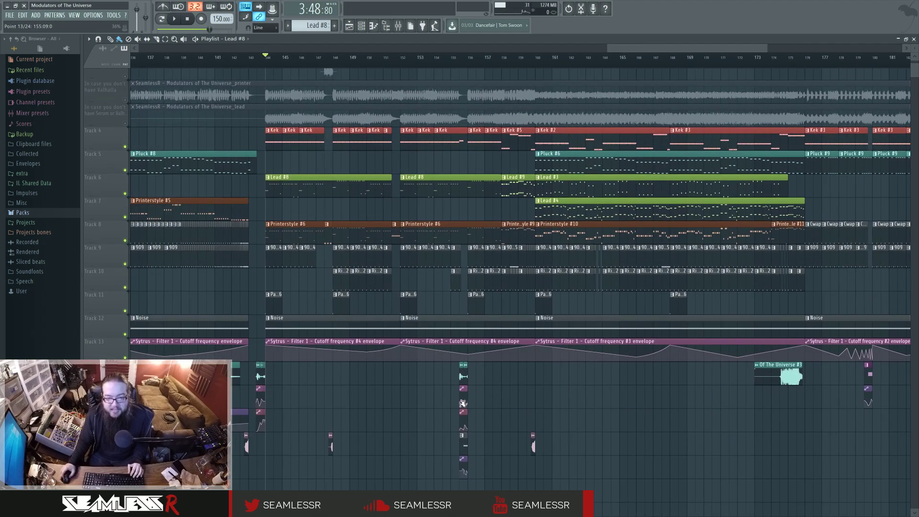
pyautogui.scroll(4, 461, 386)
pyautogui.press('space')
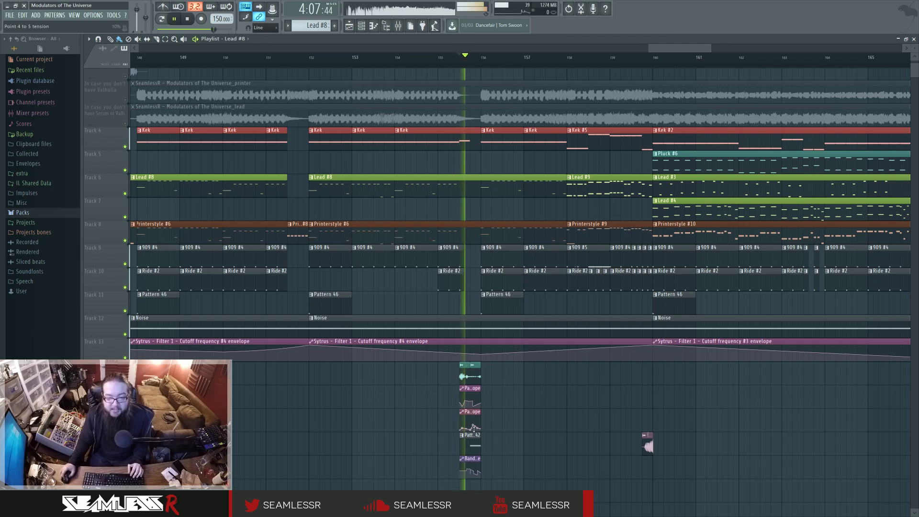
pyautogui.press('space')
pyautogui.scroll(5, 476, 433)
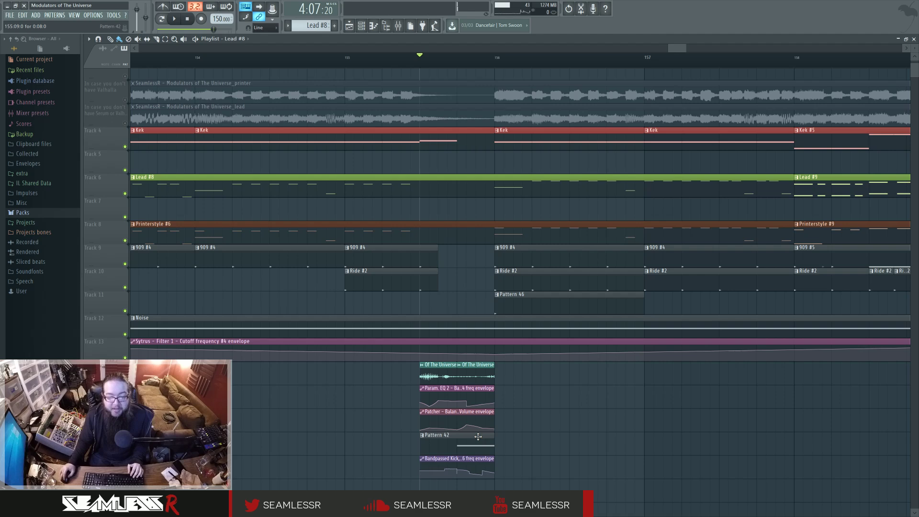
# - Isolate the five fill tracks, Tracks 14 to 18, by muting all other tracks, and play the fill at bar 155
pyautogui.rightClick(125, 381)
pyautogui.click(125, 405)
pyautogui.click(125, 428)
pyautogui.click(125, 451)
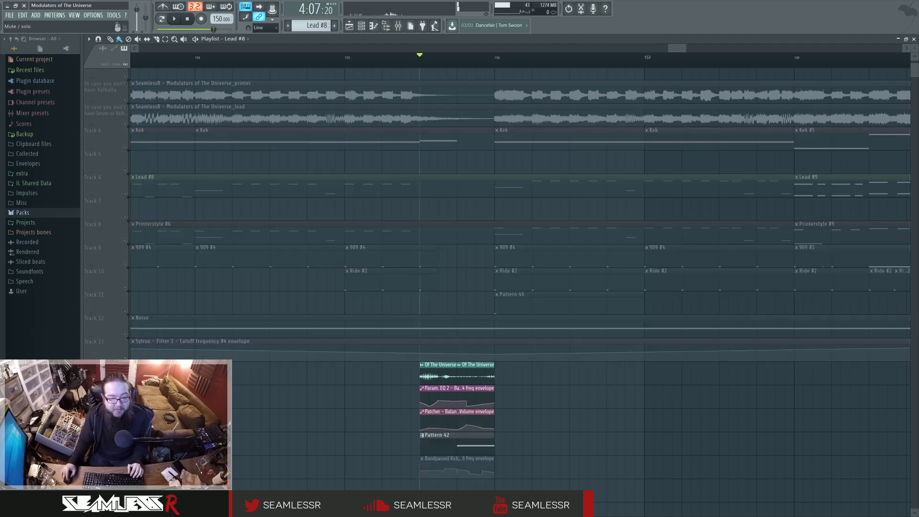
pyautogui.click(125, 475)
pyautogui.press('space')
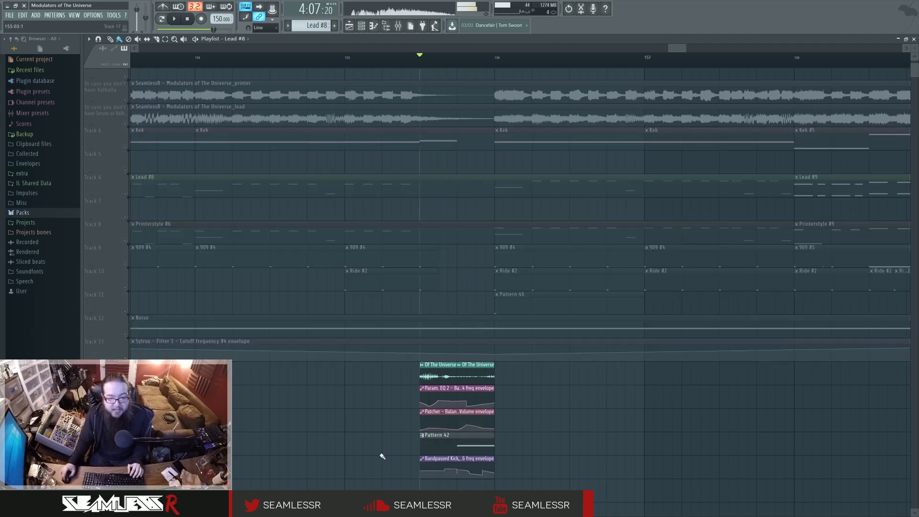
# - Move the Pattern 42 clip one beat earlier to 155:05, play it and open the pattern in the piano roll
pyautogui.moveTo(456, 448)
pyautogui.mouseDown()
pyautogui.moveTo(578, 447)
pyautogui.moveTo(432, 441)
pyautogui.mouseUp()
pyautogui.press('space')
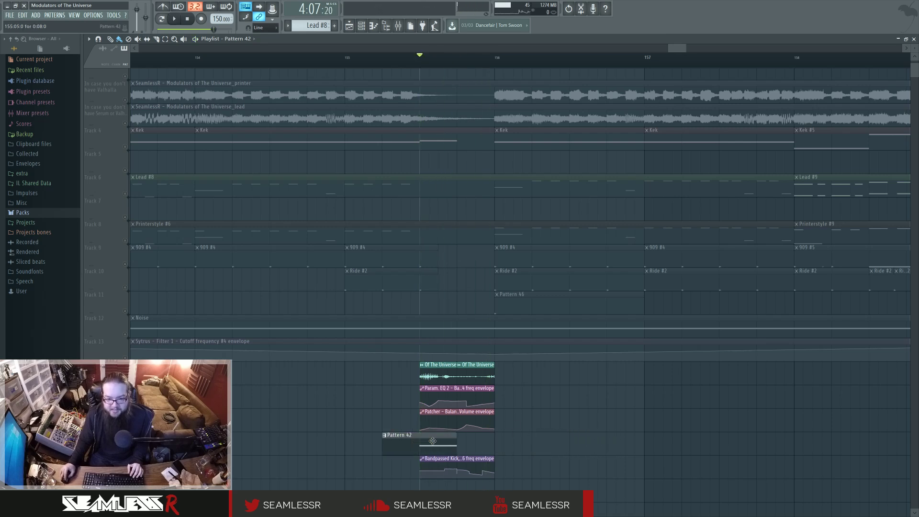
pyautogui.doubleClick(433, 441)
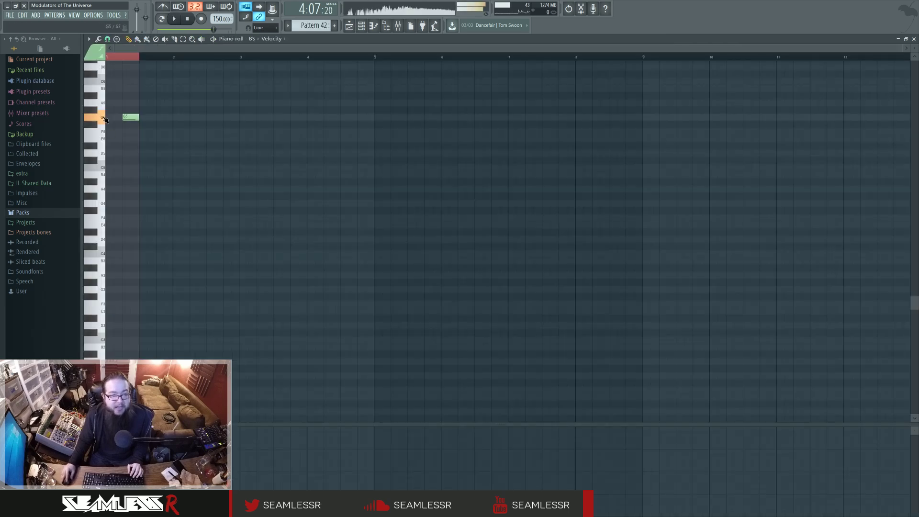
# - Open the BS channel's Patcher and its Harmor, and view Harmor's envelope and image pages
pyautogui.click(361, 26)
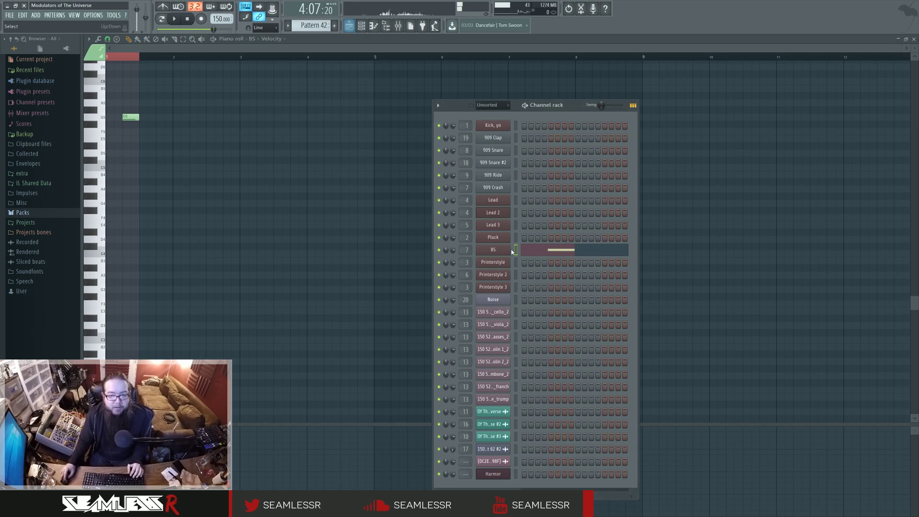
pyautogui.click(494, 249)
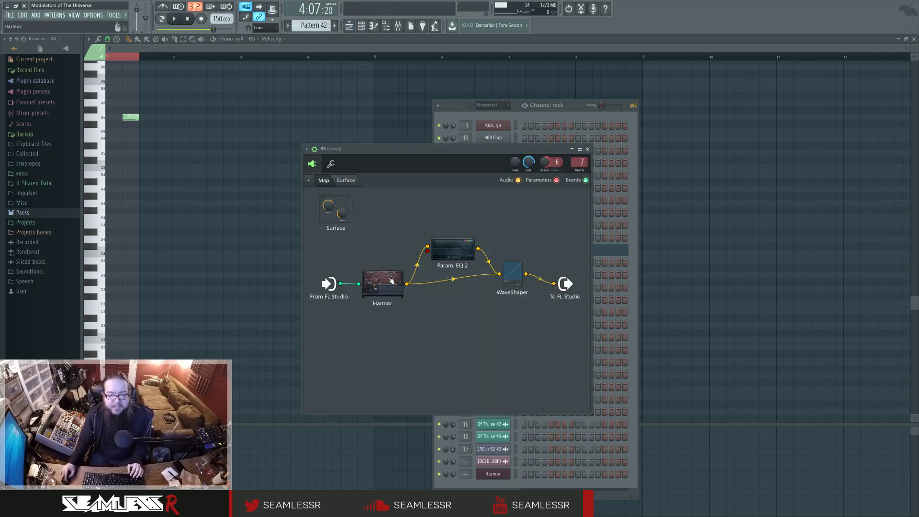
pyautogui.doubleClick(391, 282)
pyautogui.click(538, 283)
pyautogui.click(502, 285)
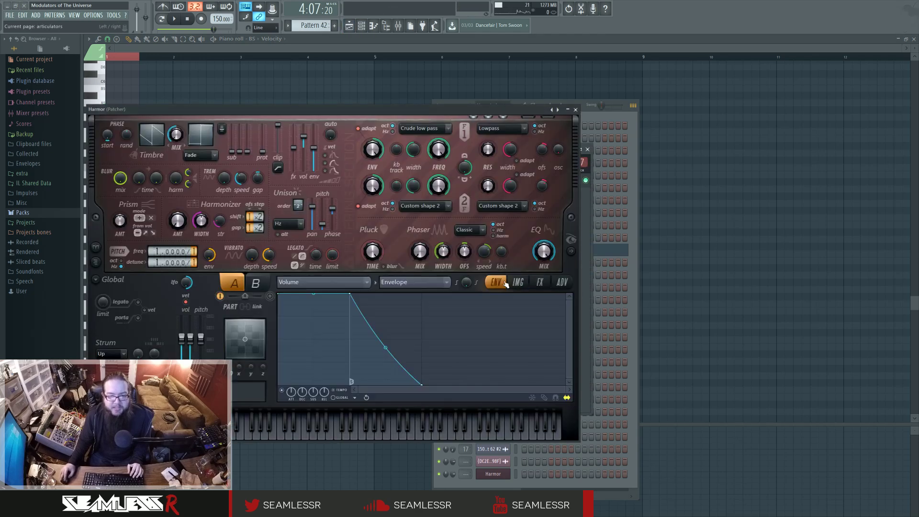
pyautogui.click(516, 285)
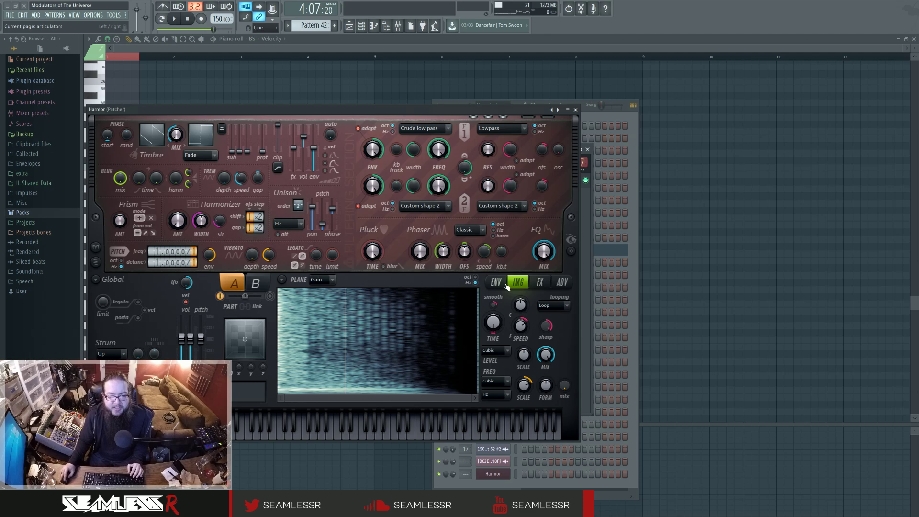
# - Expand Harmor's spectral display and look at the image options for analysing an audio file
pyautogui.click(573, 249)
pyautogui.click(282, 280)
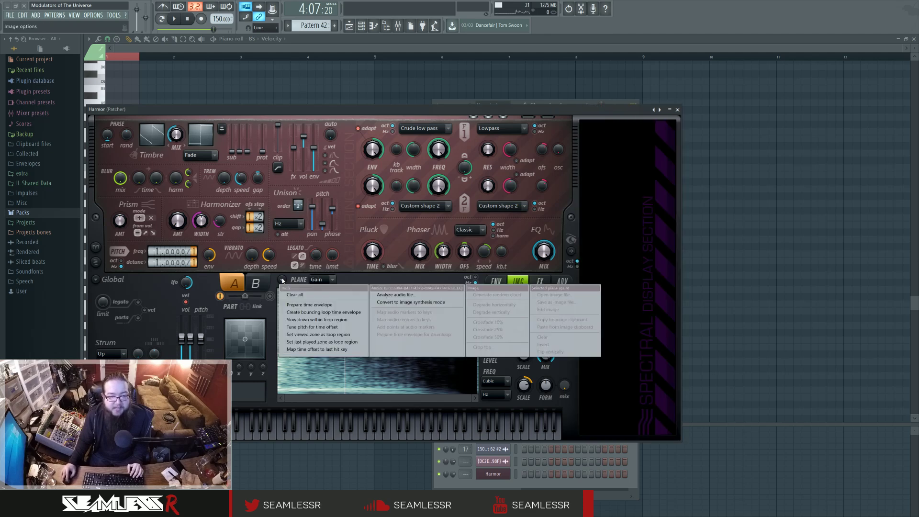
pyautogui.click(282, 281)
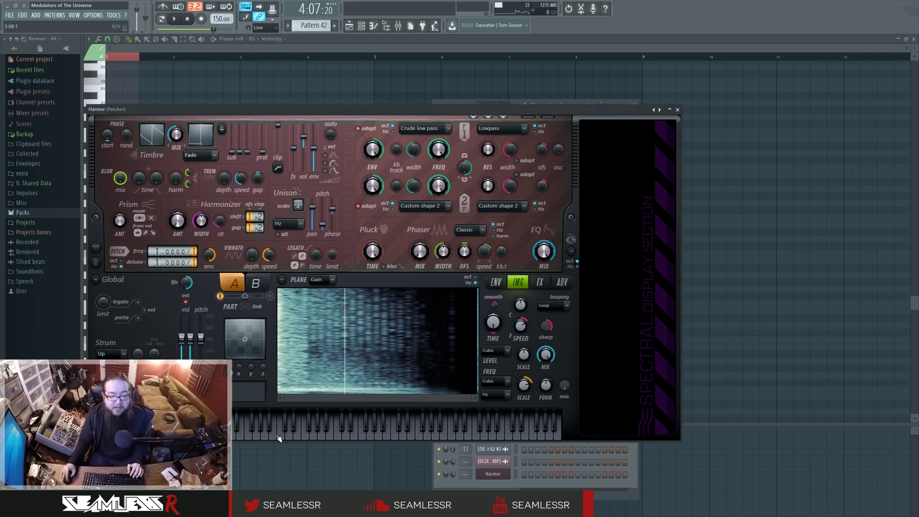
# - Audition the sound by playing the pattern and several notes on Harmor's keyboard while watching the spectral display
pyautogui.click(316, 434)
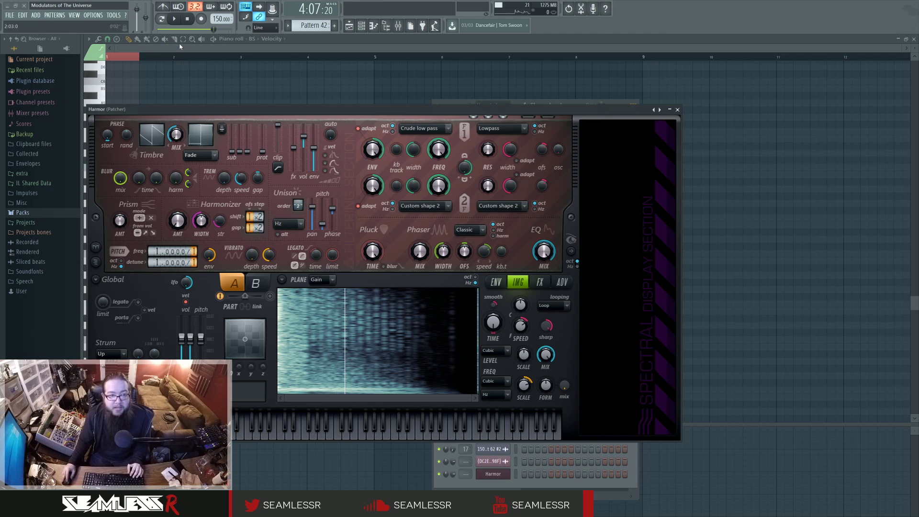
pyautogui.click(174, 19)
pyautogui.click(187, 19)
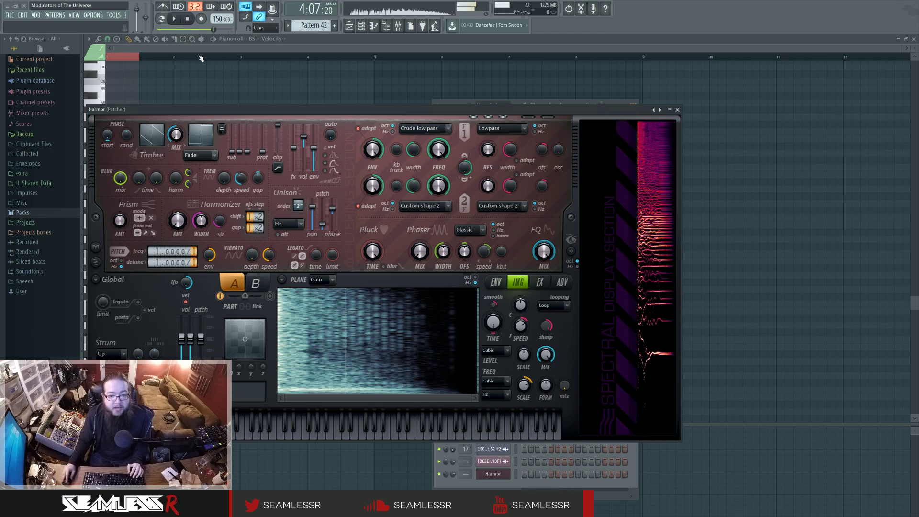
pyautogui.click(284, 433)
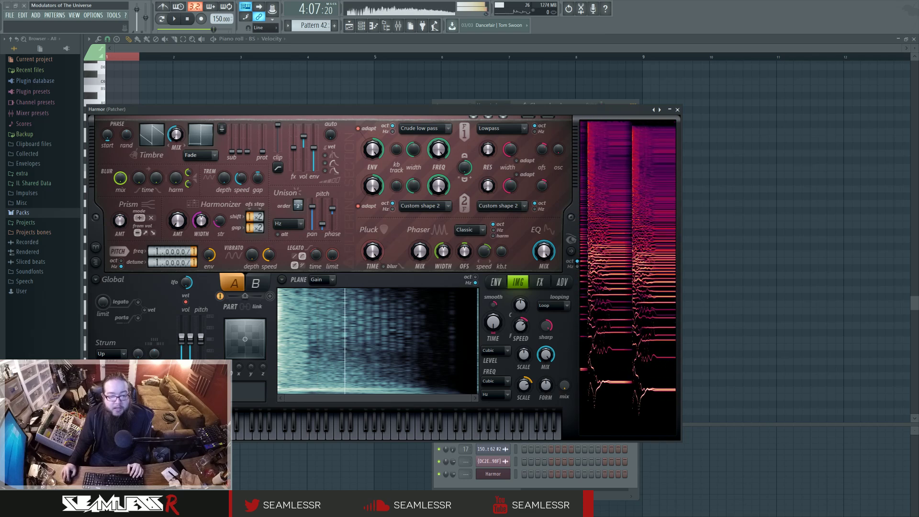
pyautogui.click(325, 421)
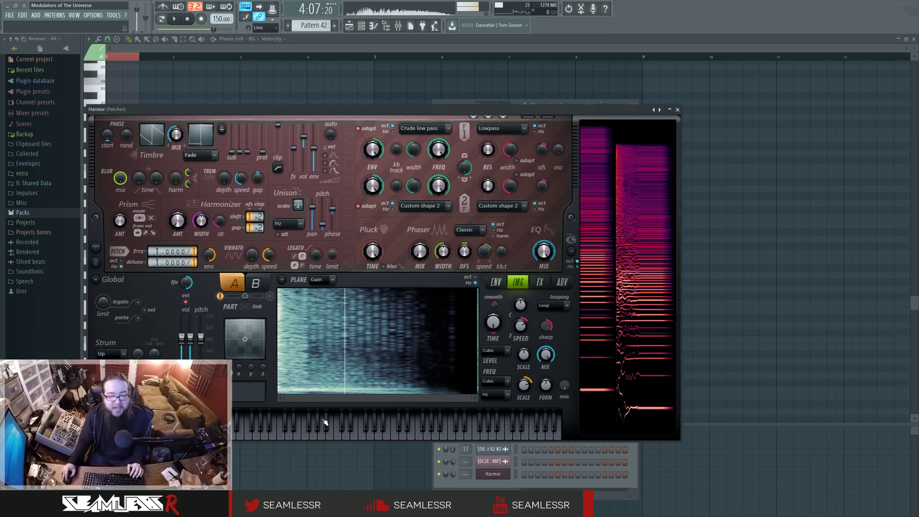
# - Check the Global EQ curve on Harmor's envelope page and close Harmor
pyautogui.click(507, 282)
pyautogui.click(545, 263)
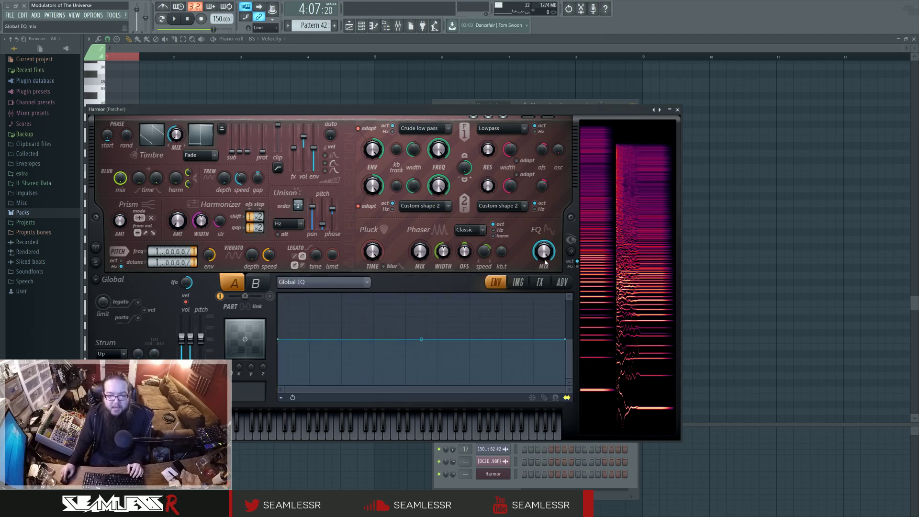
pyautogui.click(358, 281)
pyautogui.click(468, 148)
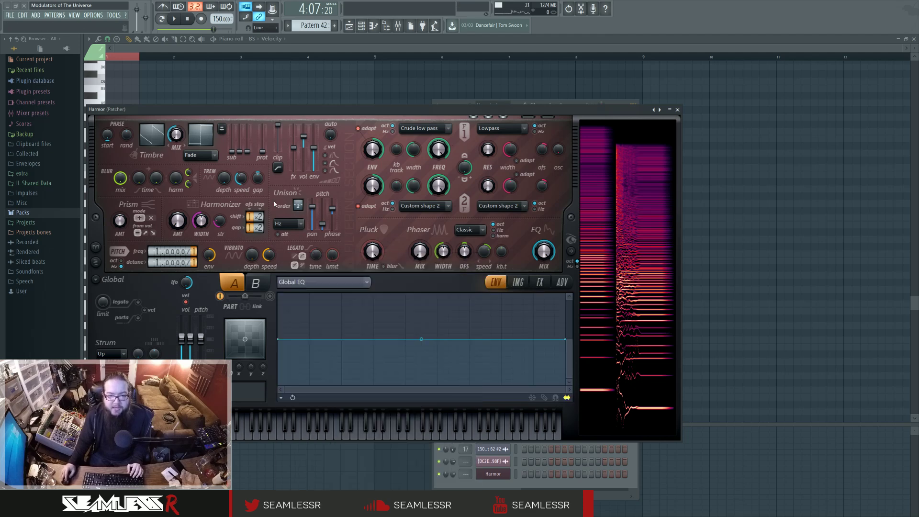
pyautogui.click(678, 109)
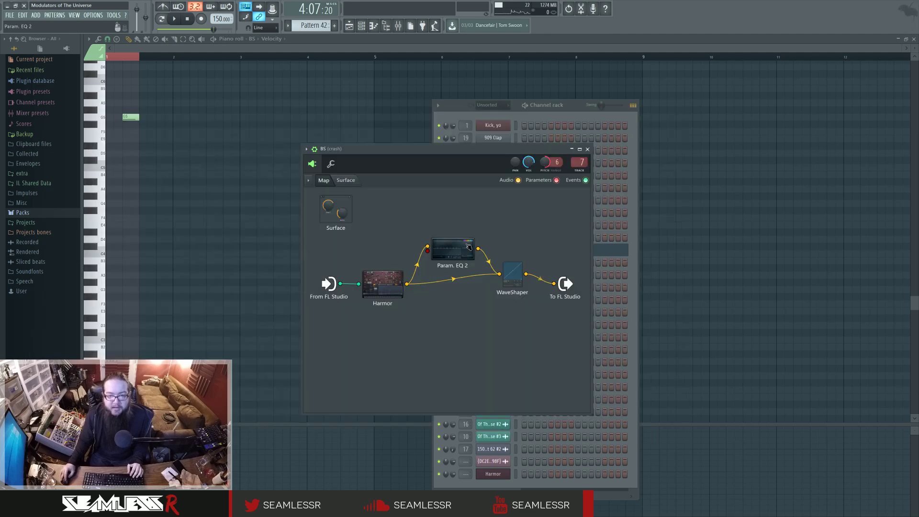
# - Inspect band 6 of the Param. EQ 2 in the BS Patcher and play the sound through it
pyautogui.click(469, 246)
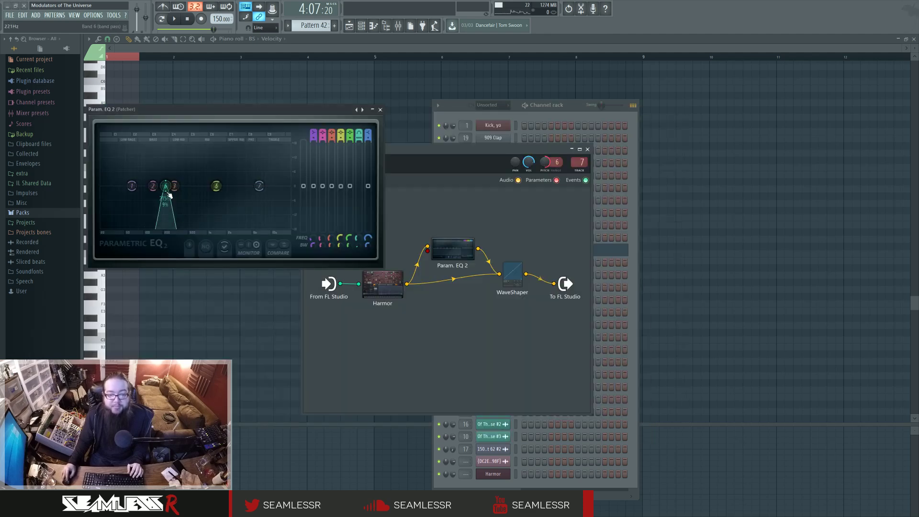
pyautogui.moveTo(170, 188); pyautogui.dragTo(169, 198)
pyautogui.click(174, 18)
pyautogui.click(188, 19)
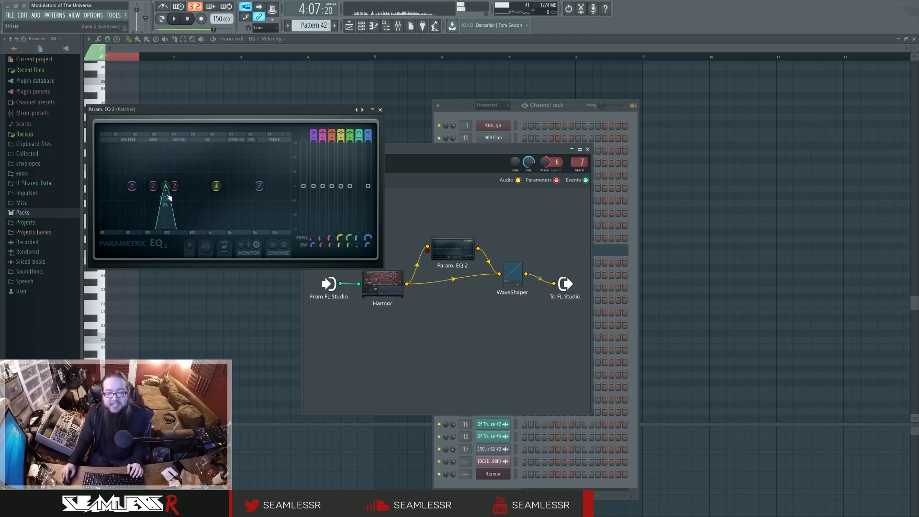
# - View the WaveShaper's curve in the BS Patcher, close the Patcher and return to the playlist
pyautogui.click(514, 277)
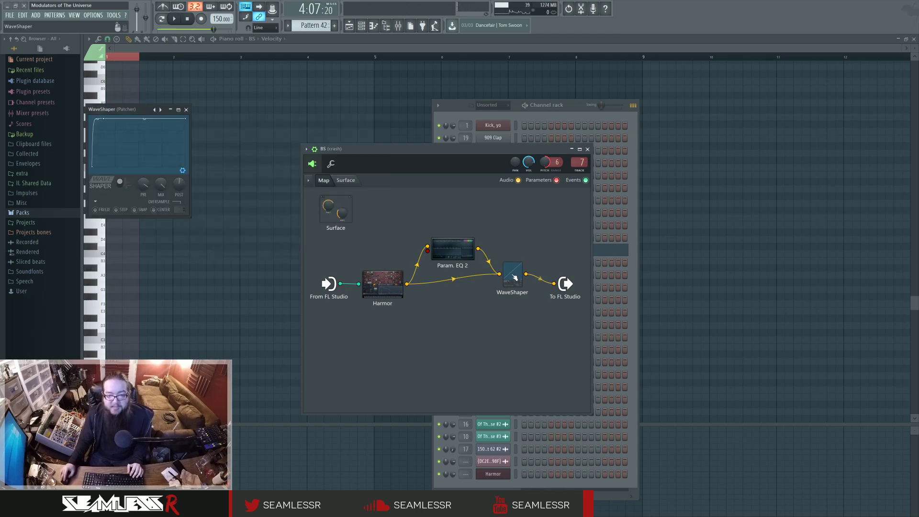
pyautogui.click(186, 109)
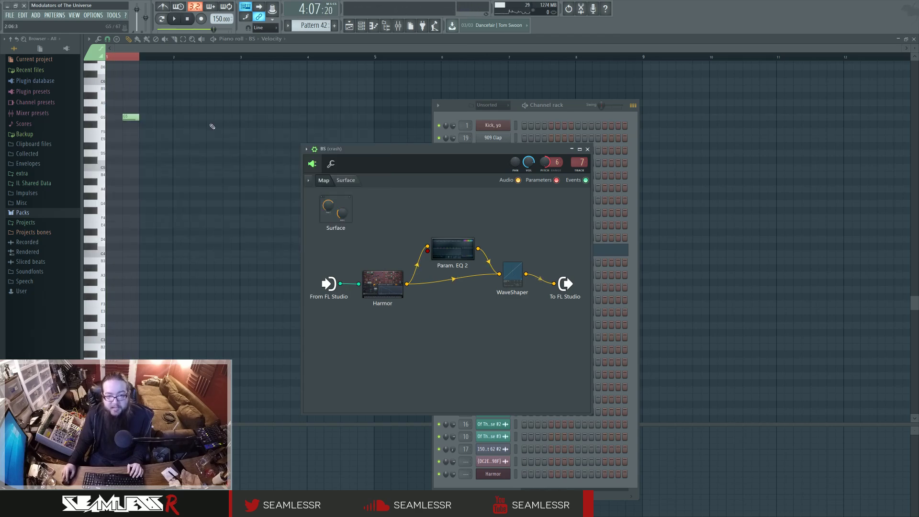
pyautogui.click(589, 150)
pyautogui.click(349, 25)
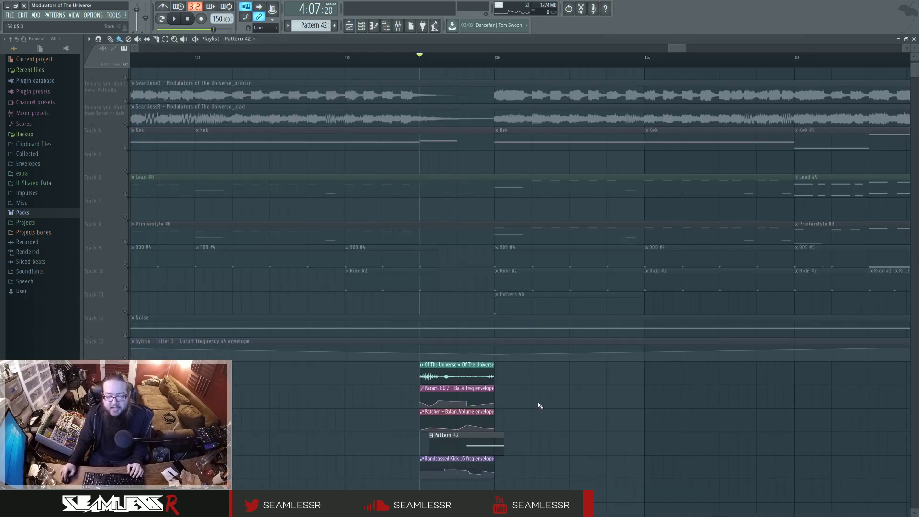
# - Move the Pattern 42 clip past the fill to 156:04 and play the remaining fill clips
pyautogui.moveTo(480, 435); pyautogui.dragTo(574, 435)
pyautogui.press('space')
pyautogui.press('space')
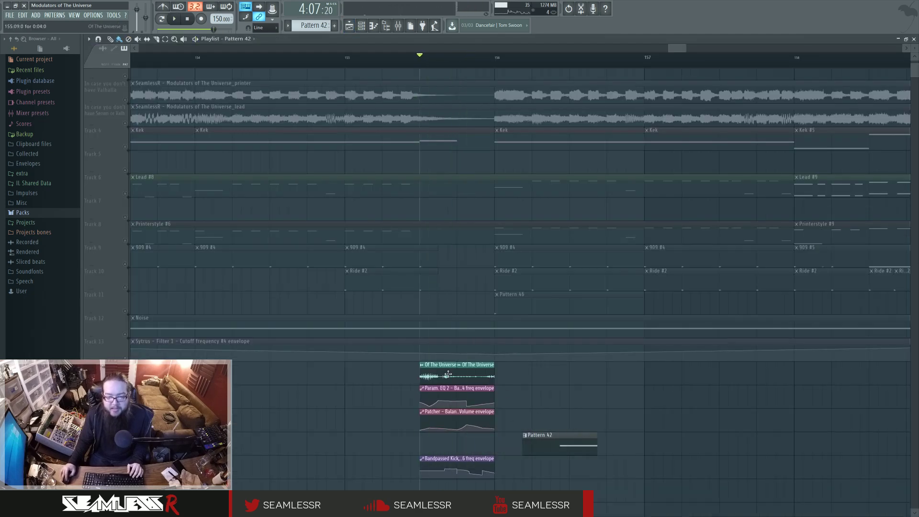
# - Open the Of The Universe sample's channel settings and the Patcher on its mixer track, Modulated
pyautogui.doubleClick(441, 374)
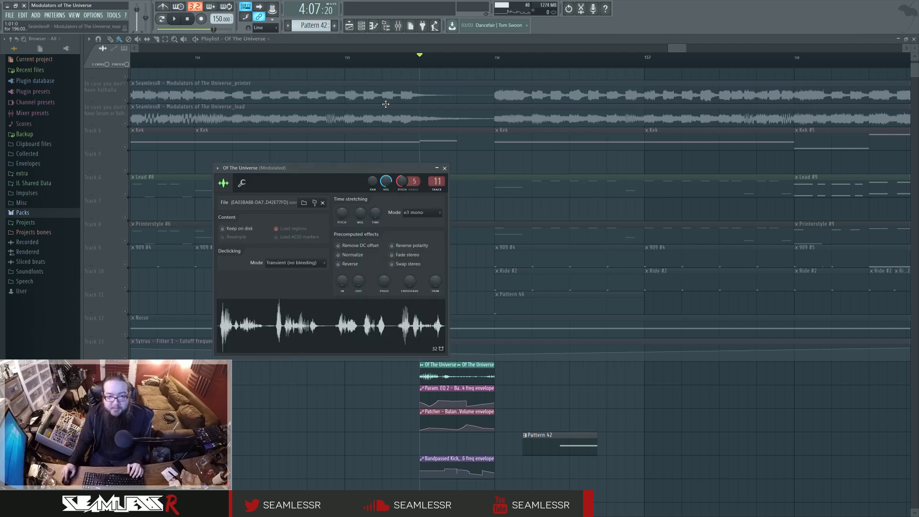
pyautogui.doubleClick(438, 180)
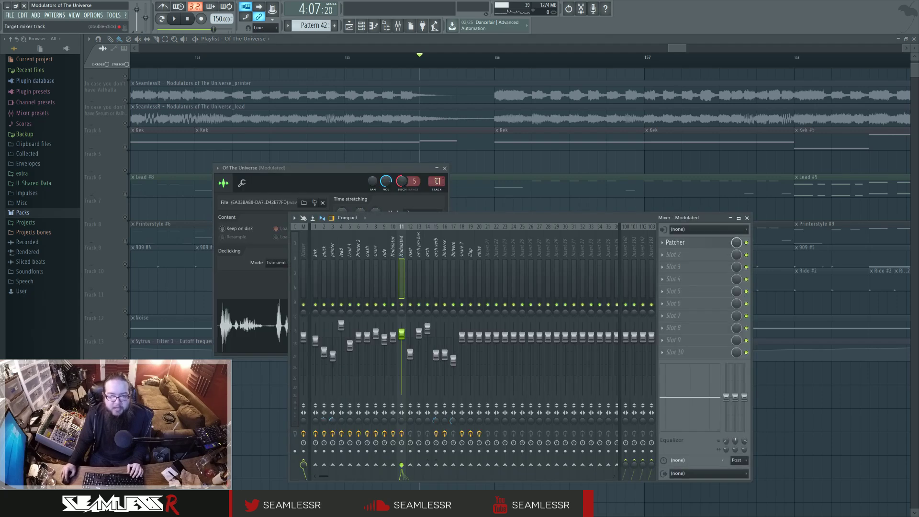
pyautogui.click(712, 247)
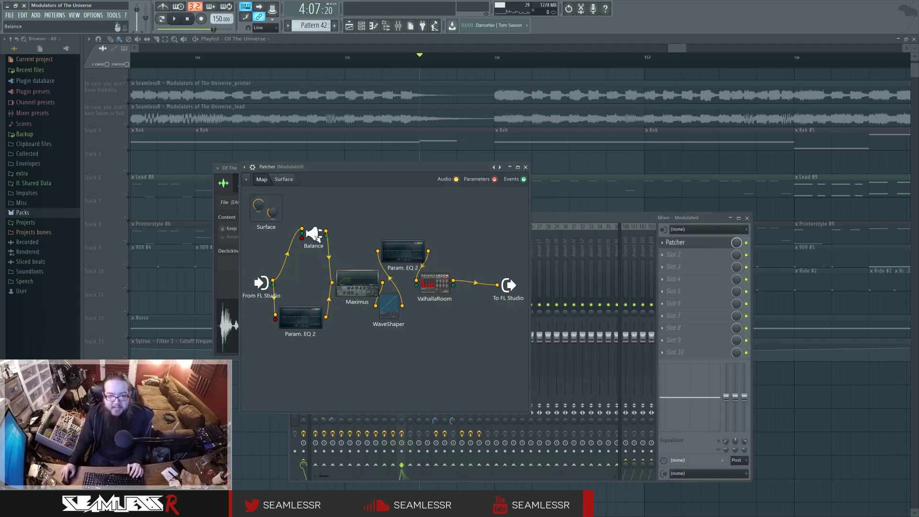
# - Inspect the Balance module and the parallel Param. EQ 2 in the Modulated Patcher
pyautogui.click(315, 236)
pyautogui.click(232, 110)
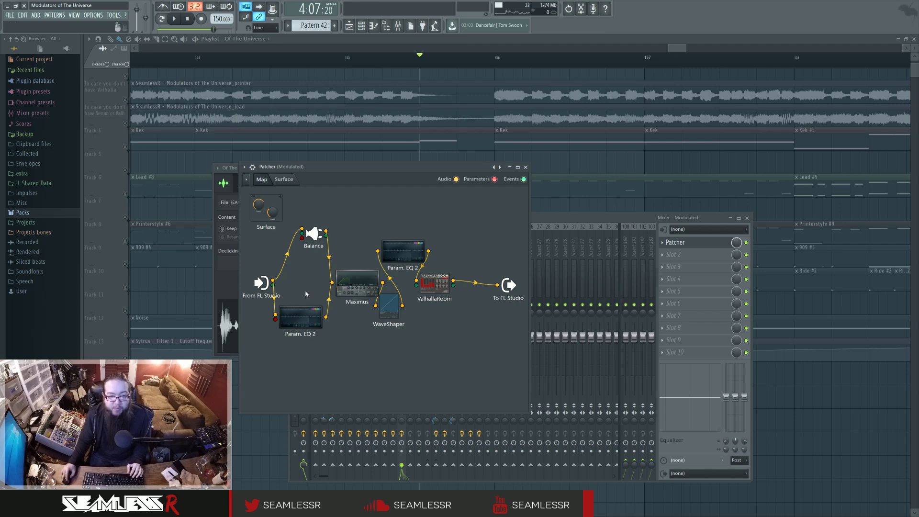
pyautogui.click(304, 317)
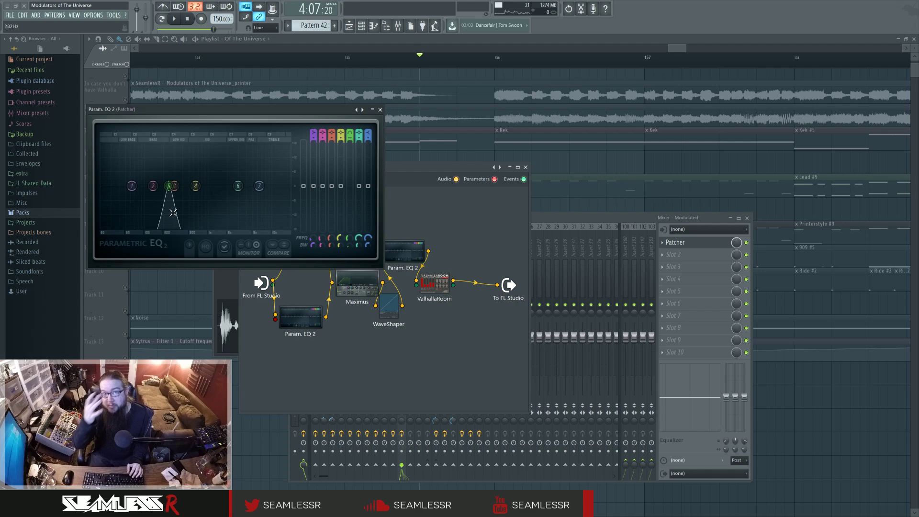
pyautogui.click(380, 109)
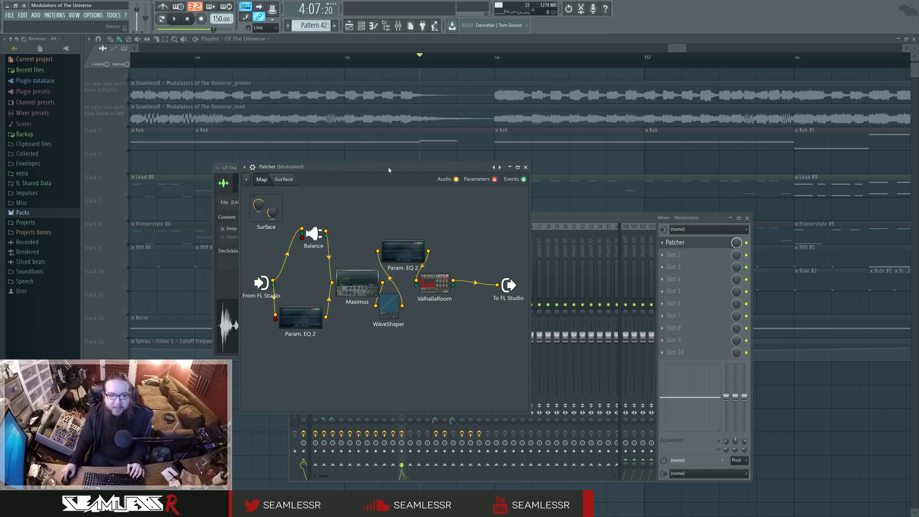
# - View the fill's Band 4 freq and Balance volume envelopes in the playlist and reopen the Modulated Patcher
pyautogui.press('F12')
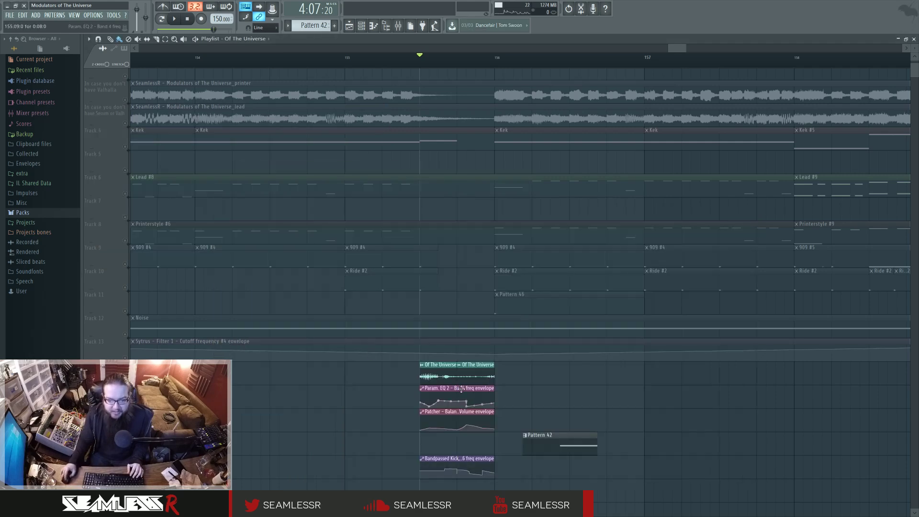
pyautogui.scroll(2, 463, 406)
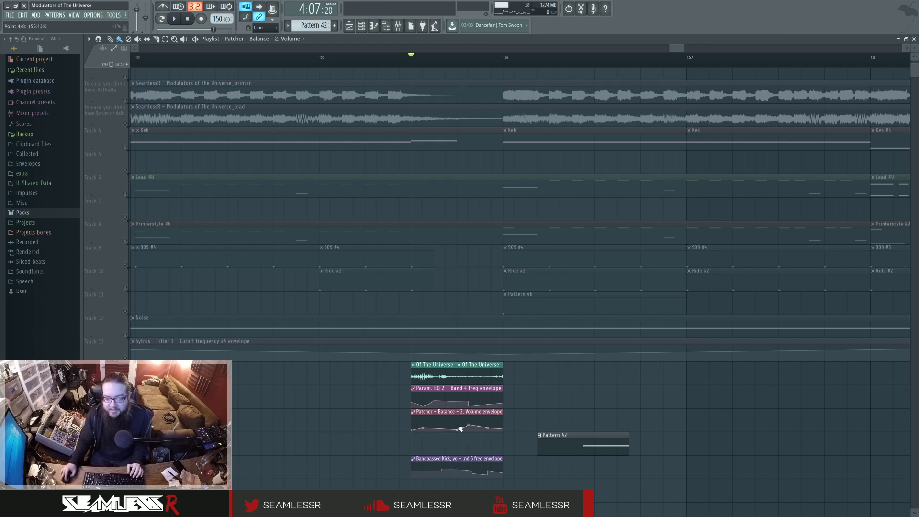
pyautogui.press('F9')
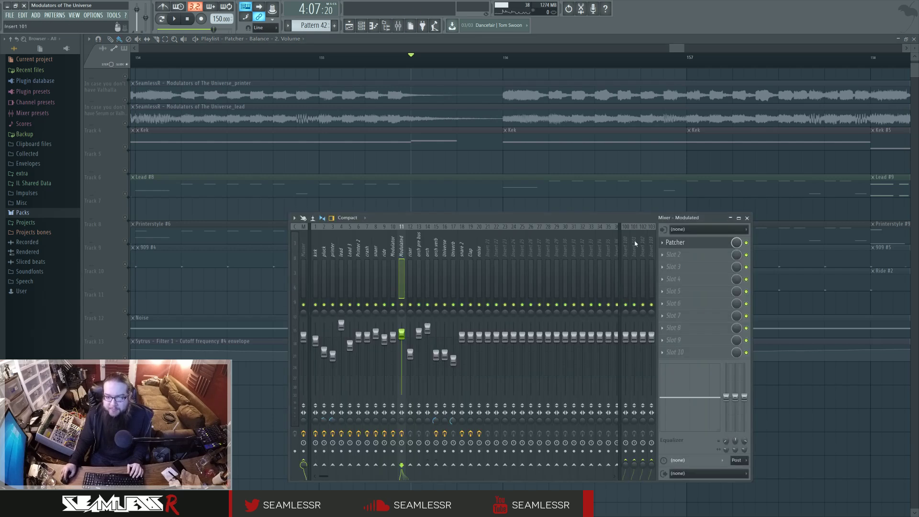
pyautogui.click(692, 242)
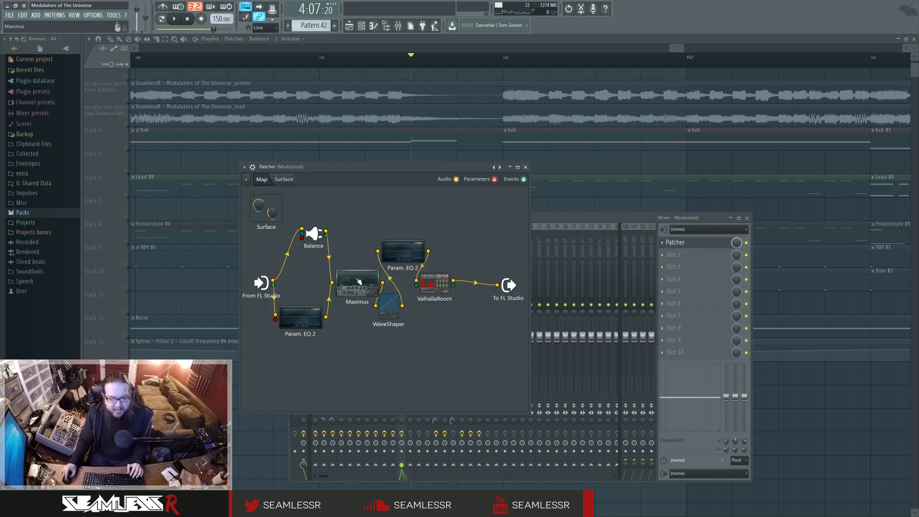
# - Inspect the Patcher's Maximus, WaveShaper, second Param. EQ 2 and ValhallaRoom modules in turn
pyautogui.click(358, 281)
pyautogui.click(381, 110)
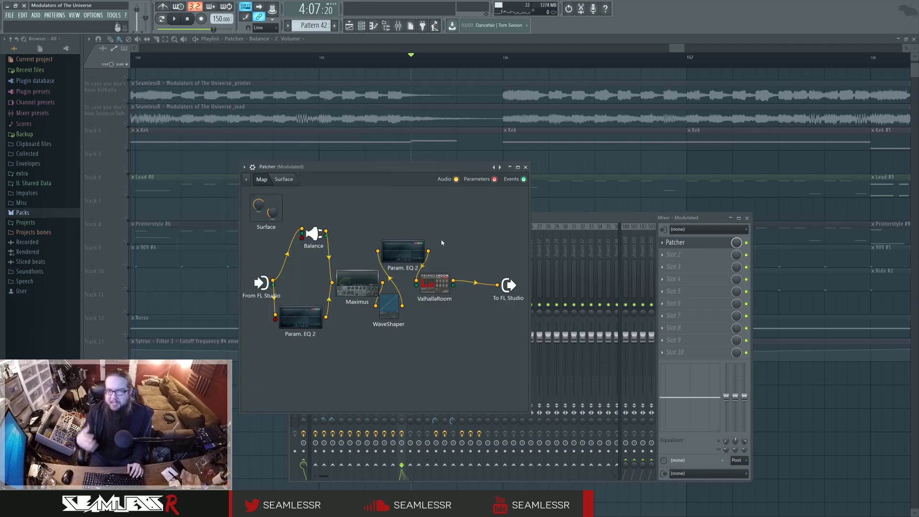
pyautogui.click(389, 300)
pyautogui.click(403, 253)
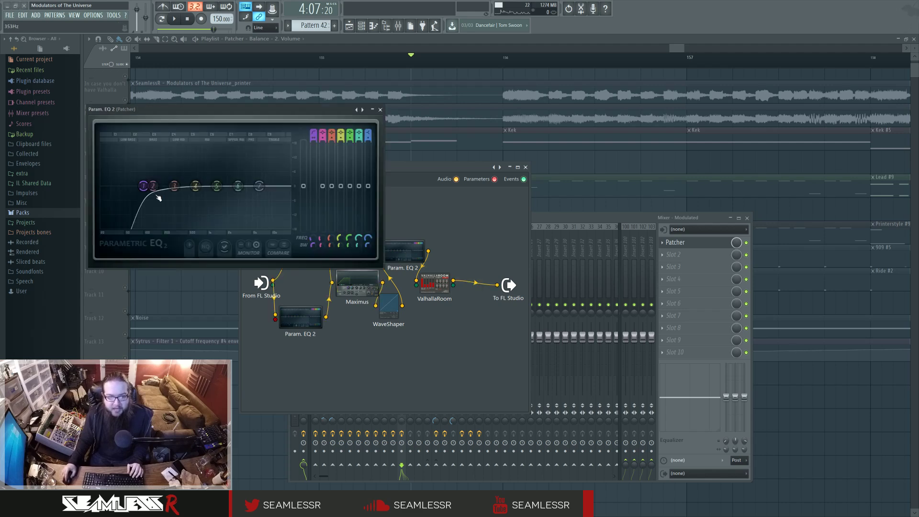
pyautogui.click(437, 287)
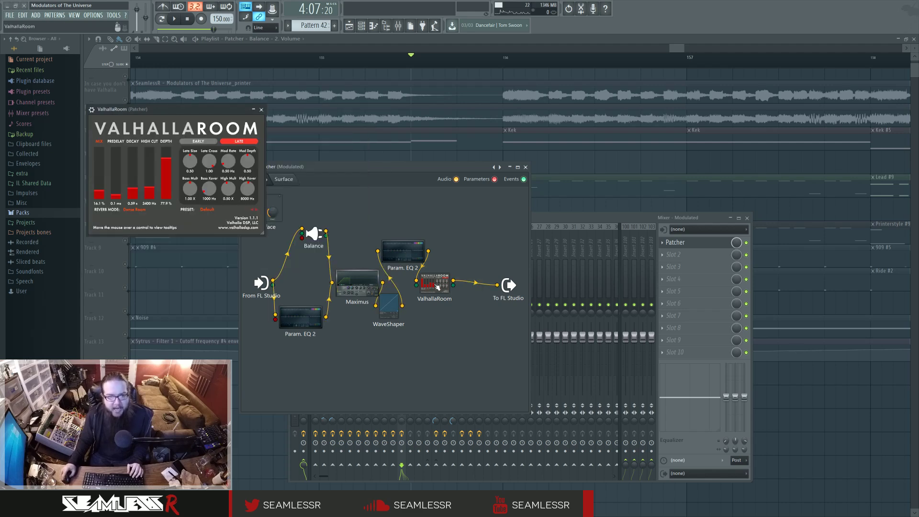
pyautogui.click(262, 110)
# - Return to the playlist, move the Pattern 42 clip back to 155:09 and play the fill
pyautogui.press('F5')
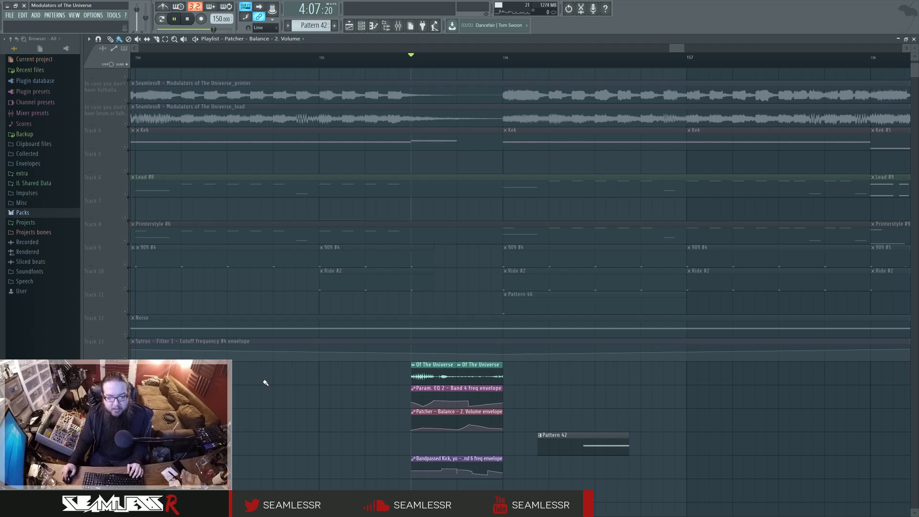
pyautogui.press('space')
pyautogui.press('space')
pyautogui.moveTo(576, 440); pyautogui.dragTo(450, 440)
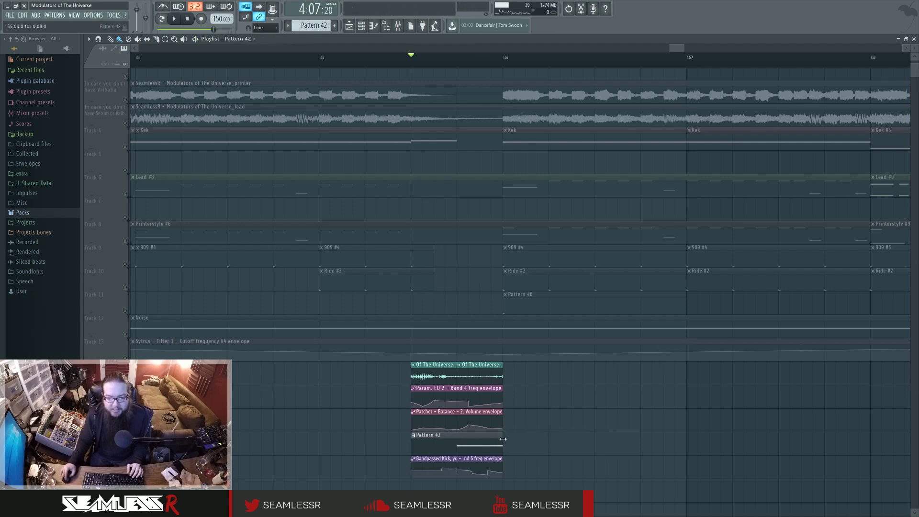
pyautogui.press('space')
pyautogui.press('space')
# - Unsolo the fill tracks and play the full arrangement from 143:08
pyautogui.scroll(-5, 551, 417)
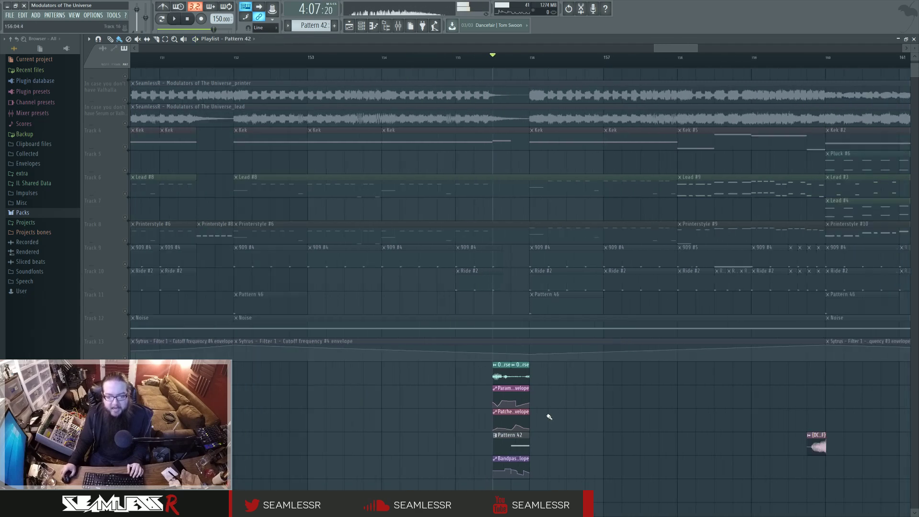
pyautogui.scroll(-2, 550, 417)
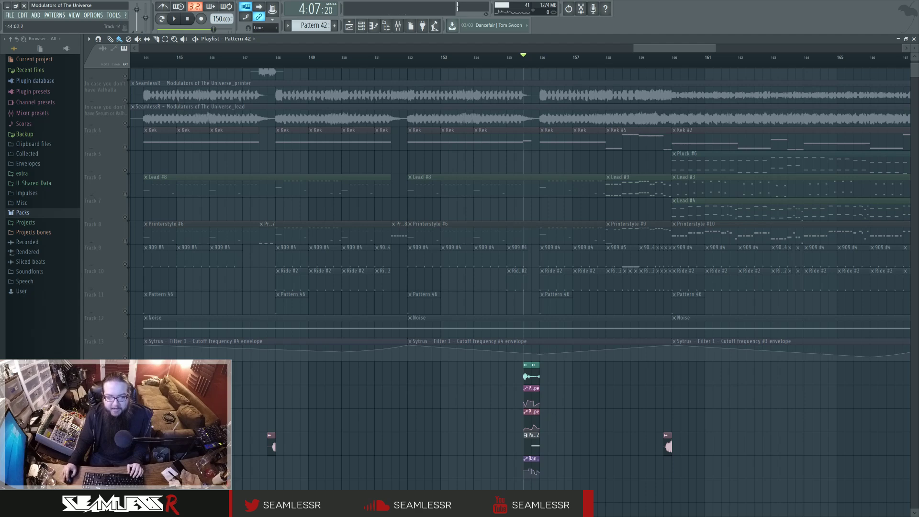
pyautogui.rightClick(125, 405)
pyautogui.moveTo(237, 400); pyautogui.dragTo(318, 398)
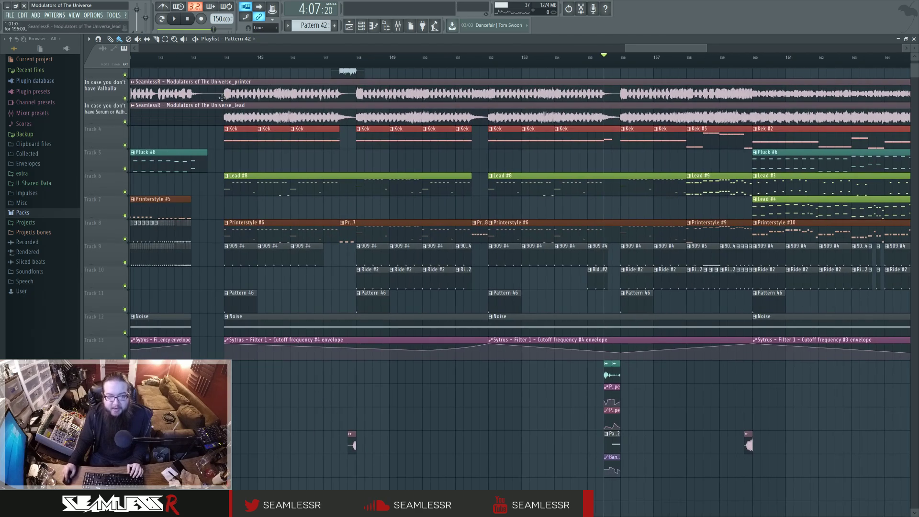
pyautogui.click(208, 59)
pyautogui.press('space')
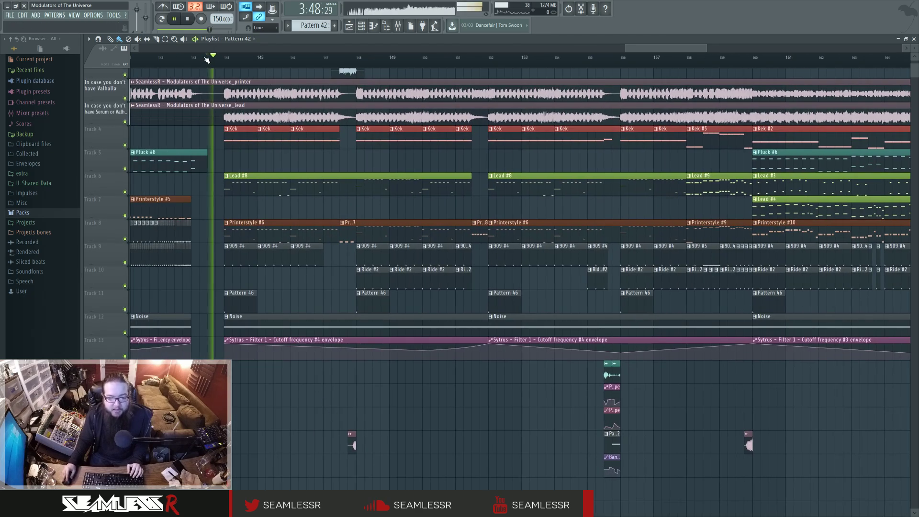
pyautogui.press('space')
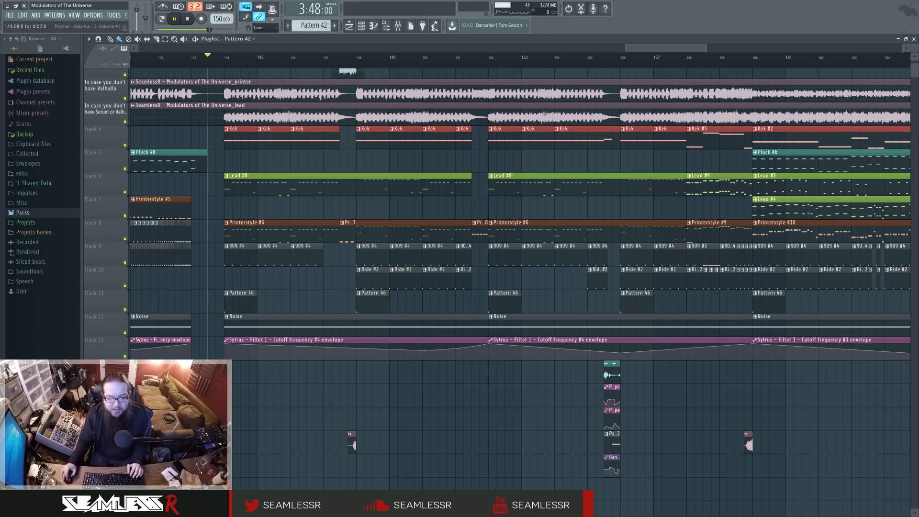
pyautogui.press('space')
# - Locate the Bandpass fill between bars 179 and 180 and play it in the full mix
pyautogui.scroll(-5, 439, 425)
pyautogui.moveTo(869, 428); pyautogui.dragTo(725, 421)
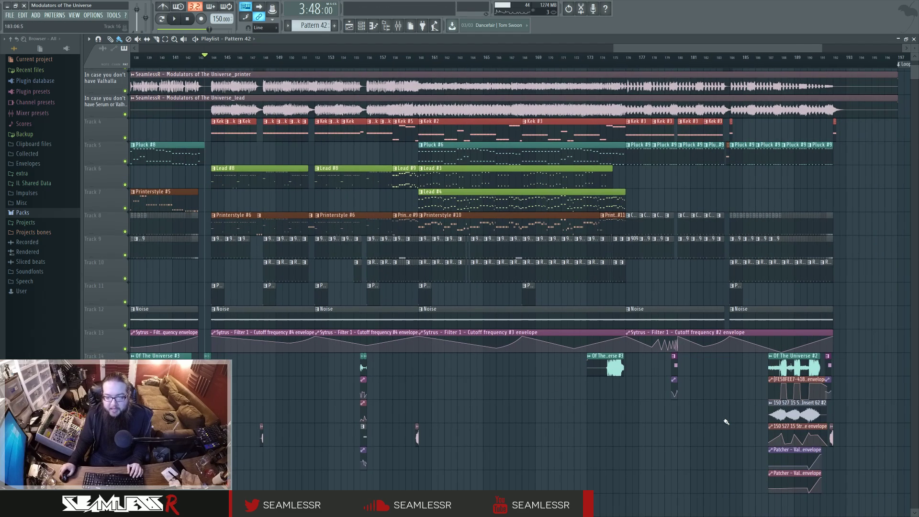
pyautogui.scroll(5, 726, 422)
pyautogui.click(605, 59)
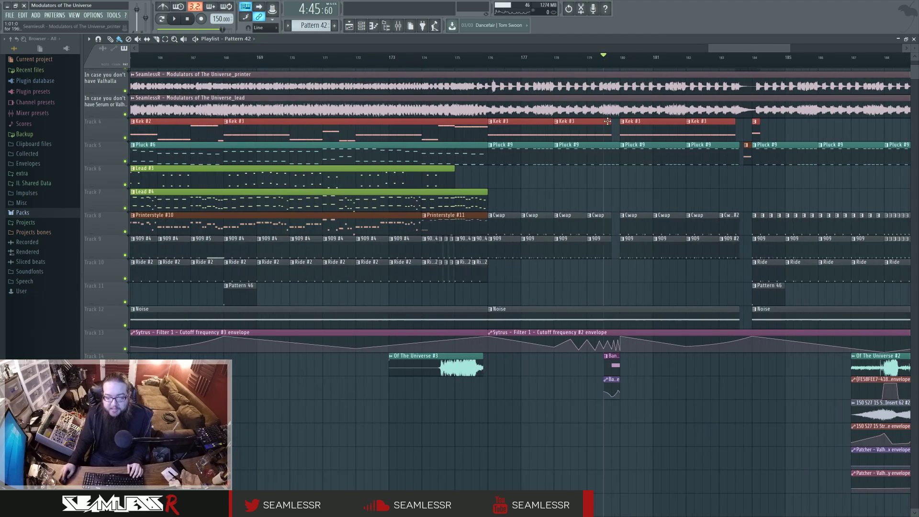
pyautogui.press('space')
pyautogui.press('space')
# - Go back to the Bandpass BS fill just before bar 17 and play it in the full mix
pyautogui.scroll(-5, 618, 406)
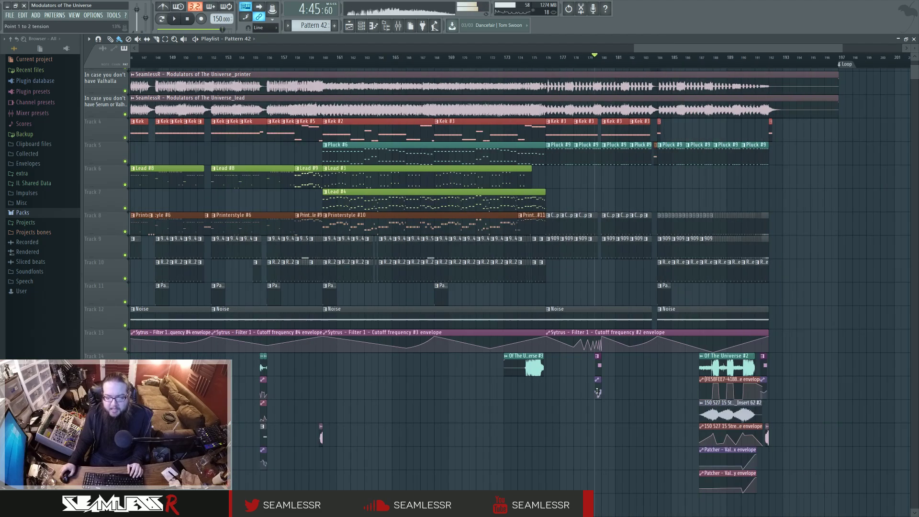
pyautogui.moveTo(524, 414); pyautogui.dragTo(885, 405)
pyautogui.moveTo(487, 379); pyautogui.dragTo(872, 361)
pyautogui.scroll(6, 417, 291)
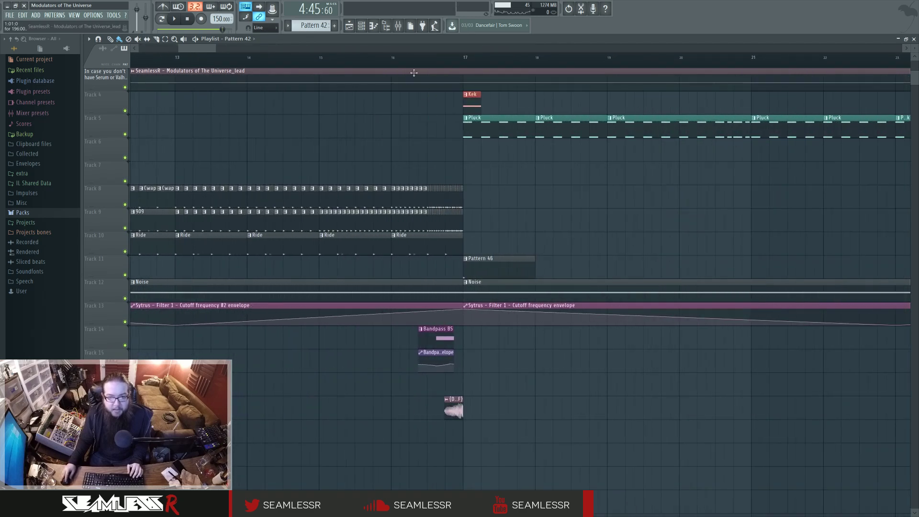
pyautogui.click(418, 58)
pyautogui.press('space')
pyautogui.press('space')
# - Solo Track 14, enable the envelope on Track 15 and play the Bandpass BS fill alone
pyautogui.rightClick(125, 346)
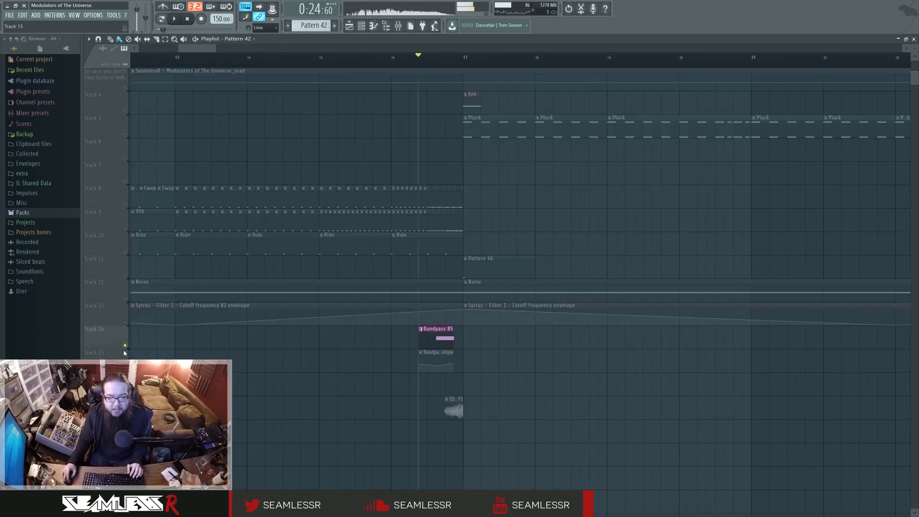
pyautogui.click(125, 369)
pyautogui.press('space')
pyautogui.press('space')
# - Examine the Bandpass BS pattern's notes in the piano roll and open the BS channel's Patcher
pyautogui.doubleClick(436, 338)
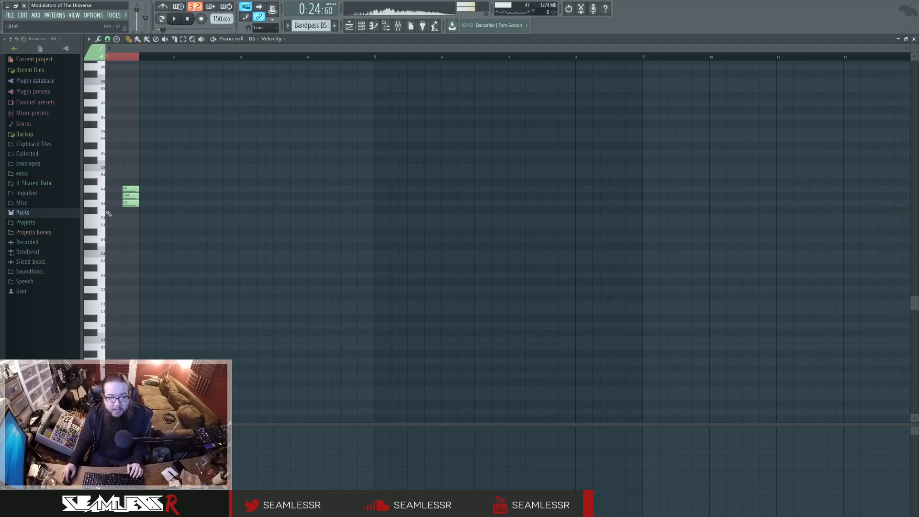
pyautogui.click(362, 26)
pyautogui.click(507, 252)
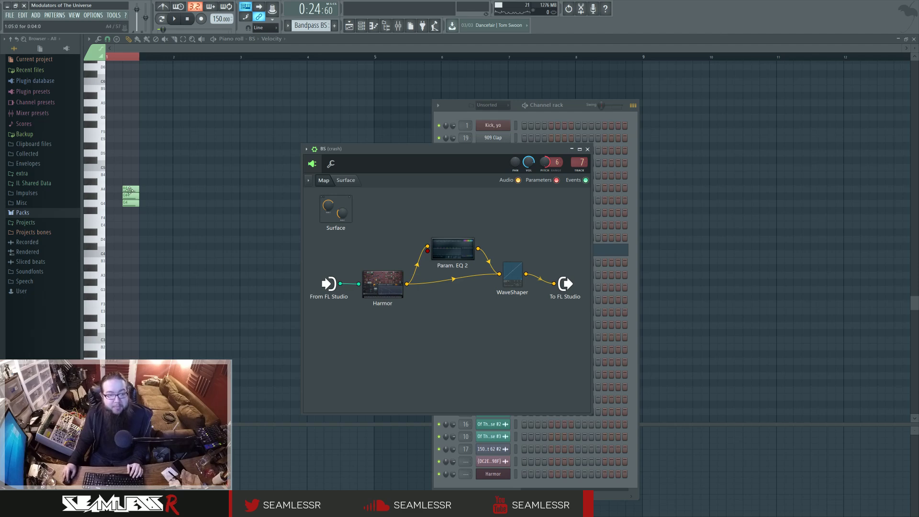
# - Return to the playlist and replay the soloed Bandpass BS clip with its band 6 freq envelope
pyautogui.click(349, 26)
pyautogui.scroll(4, 429, 349)
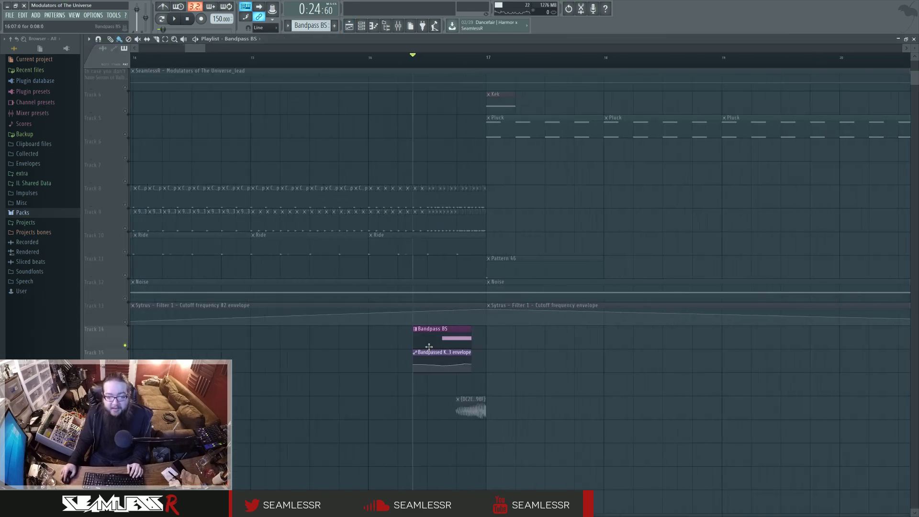
pyautogui.press('space')
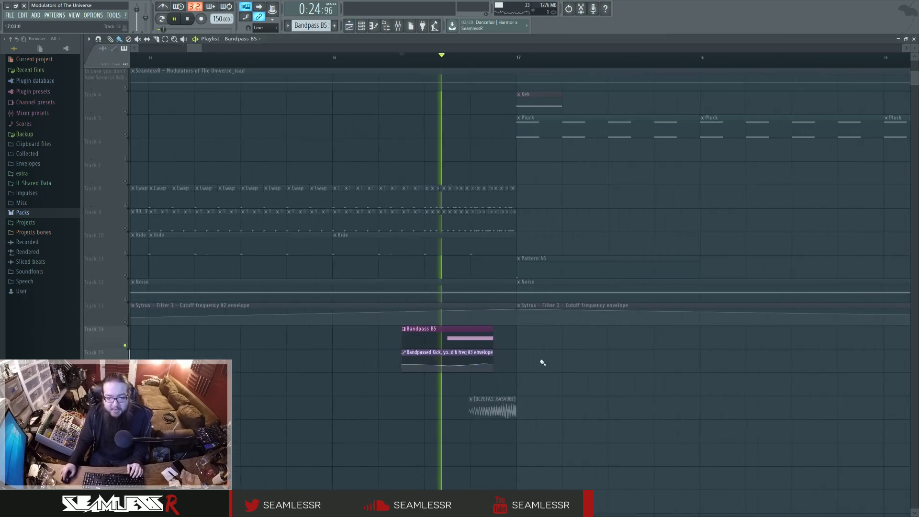
pyautogui.press('space')
# - Unsolo the tracks and play the Bandpass BS #2 fill before bar 58 in the full mix
pyautogui.scroll(-5, 542, 363)
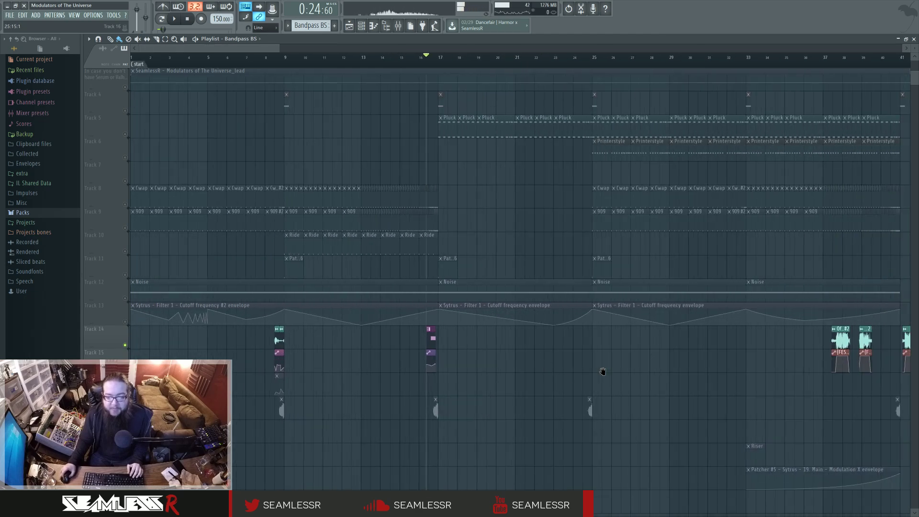
pyautogui.moveTo(603, 372); pyautogui.dragTo(315, 377)
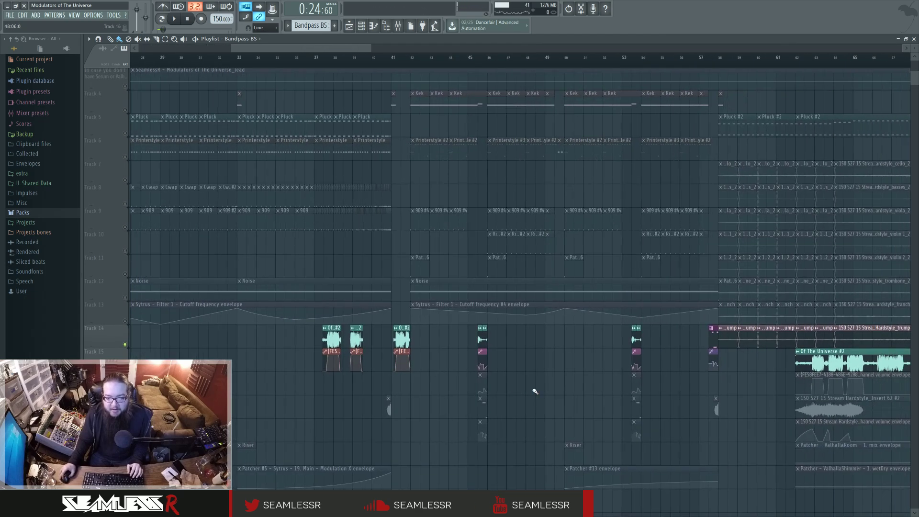
pyautogui.scroll(6, 558, 400)
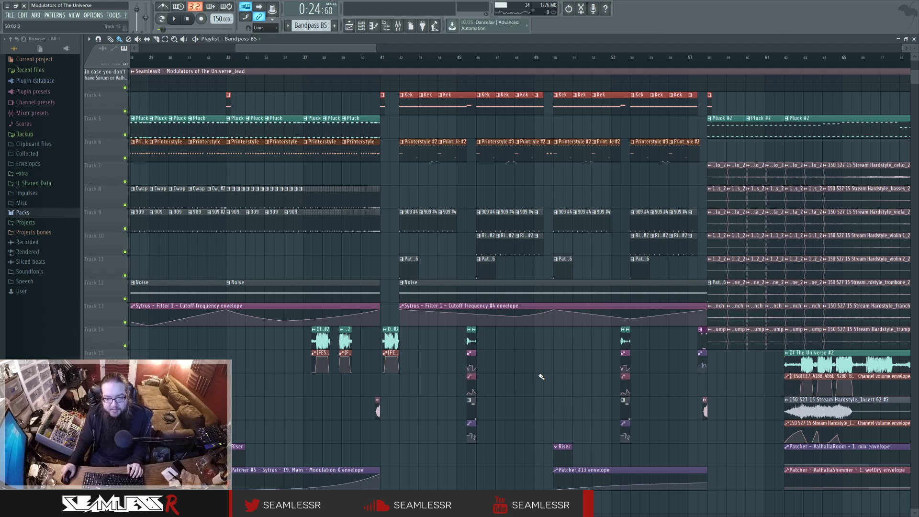
pyautogui.click(575, 63)
pyautogui.press('space')
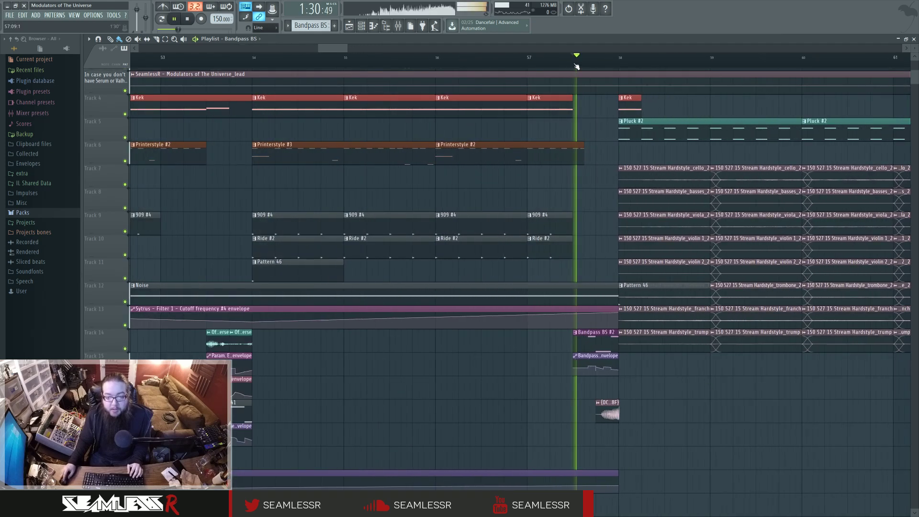
pyautogui.press('space')
# - Examine the Bandpass BS #2 pattern's notes in the piano roll and return to the playlist
pyautogui.scroll(2, 594, 348)
pyautogui.doubleClick(587, 349)
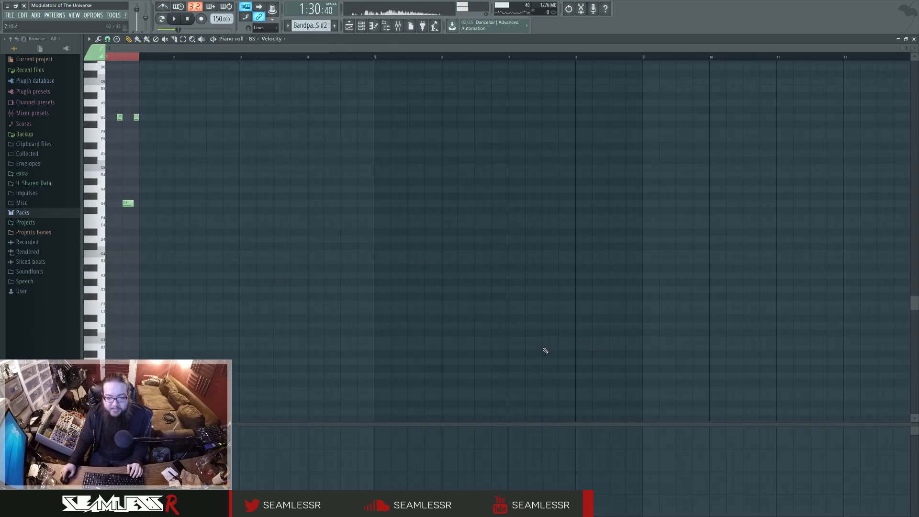
pyautogui.click(101, 118)
pyautogui.click(350, 26)
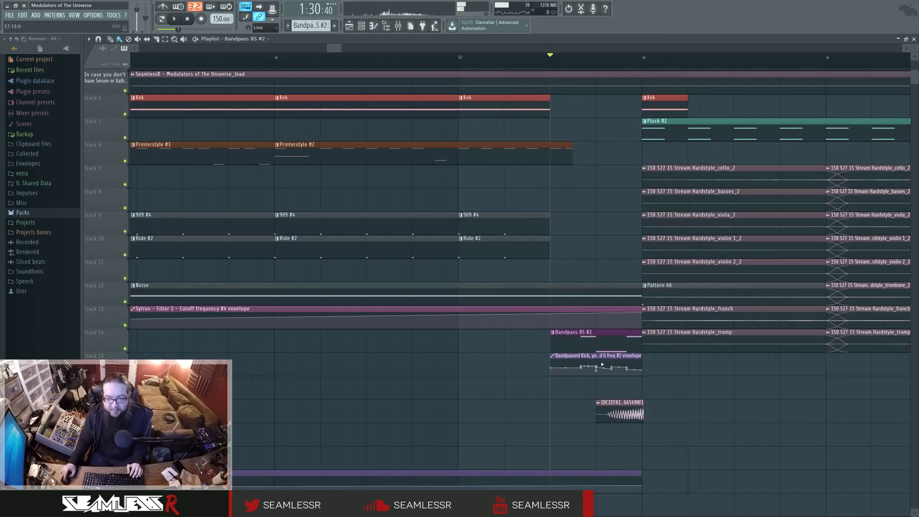
# - Play the Bandpass BS #2 fill in the full mix and soloed with its envelope, ending with all tracks unsoloed
pyautogui.press('space')
pyautogui.press('space')
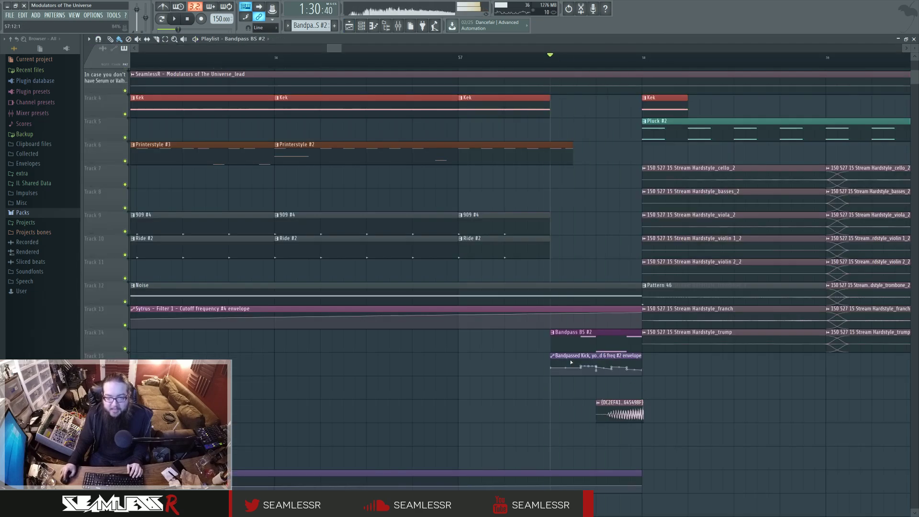
pyautogui.rightClick(125, 349)
pyautogui.press('space')
pyautogui.press('space')
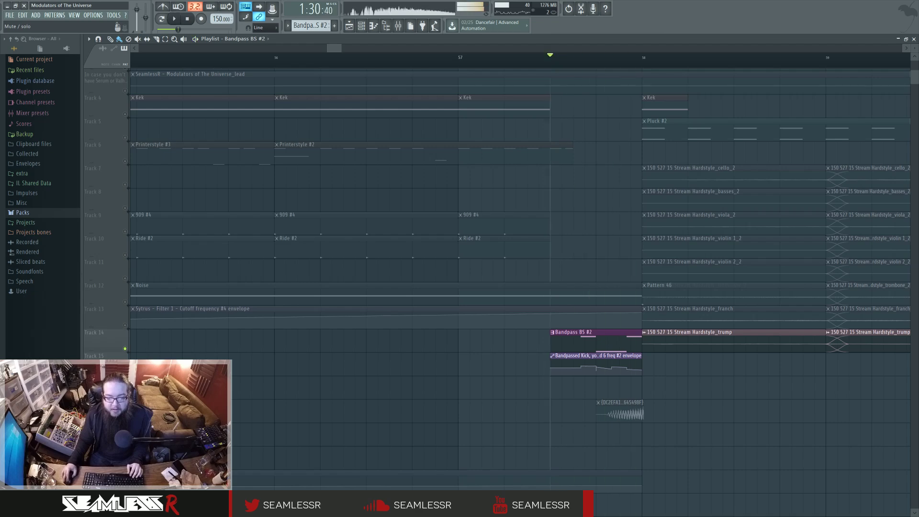
pyautogui.rightClick(125, 350)
# - Check the Fruity Reeverb 2 effect on the crash mixer track, then hide the mixer
pyautogui.click(398, 25)
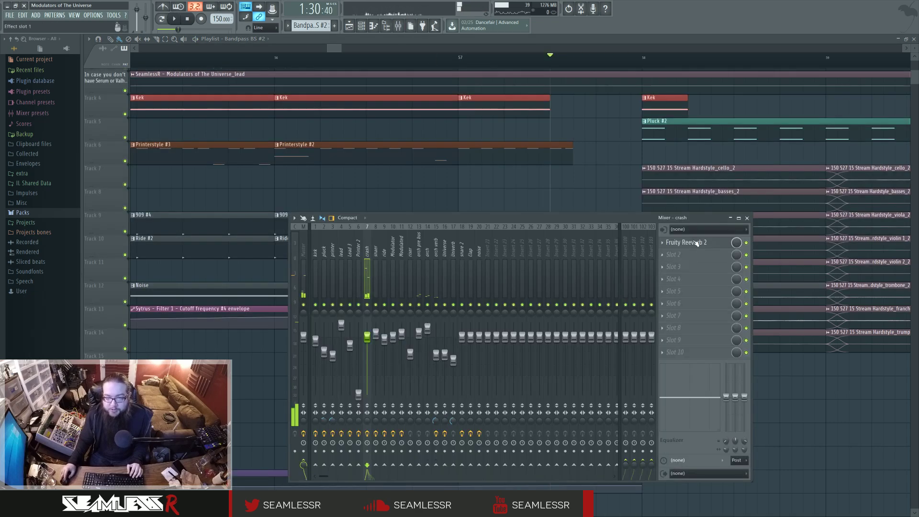
pyautogui.click(711, 243)
pyautogui.click(711, 242)
pyautogui.click(711, 242)
pyautogui.click(710, 242)
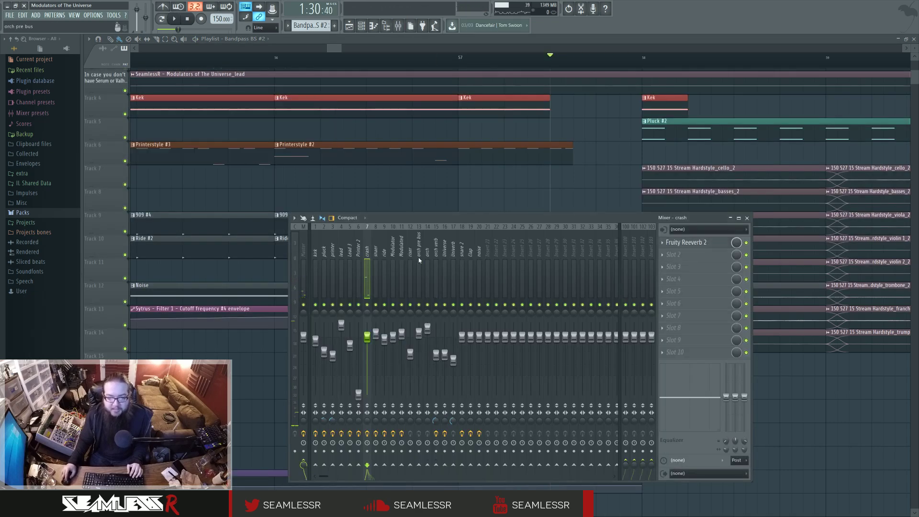
pyautogui.press('F9')
# - Open the BS channel's Patcher from the Bandpass BS #2 pattern and view its map alongside the crash mixer track's Fruity Reeverb 2
pyautogui.doubleClick(593, 333)
pyautogui.press('F6')
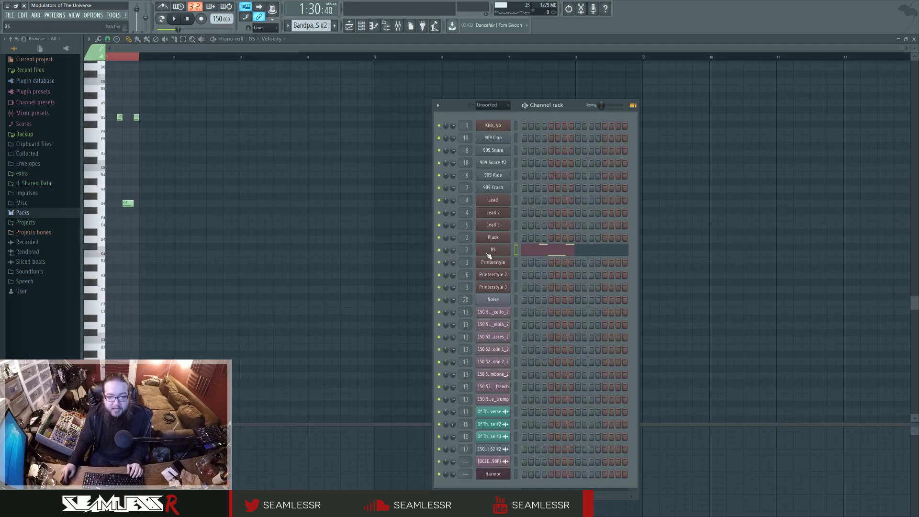
pyautogui.click(493, 249)
pyautogui.press('F9')
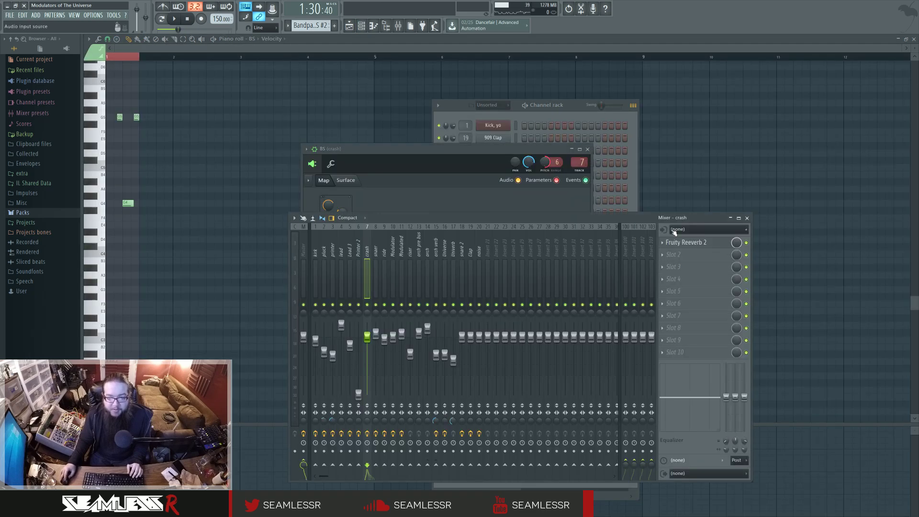
pyautogui.click(682, 242)
pyautogui.click(682, 242)
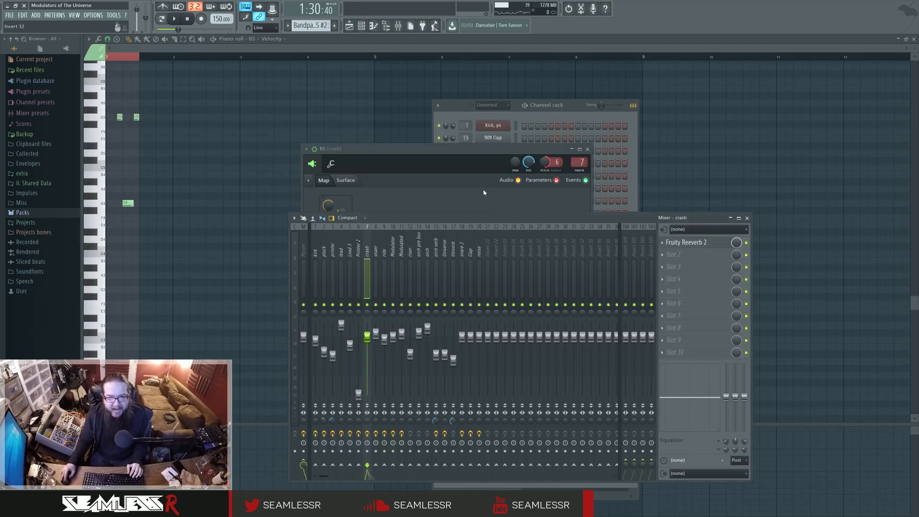
pyautogui.click(468, 151)
pyautogui.moveTo(467, 151); pyautogui.dragTo(601, 242)
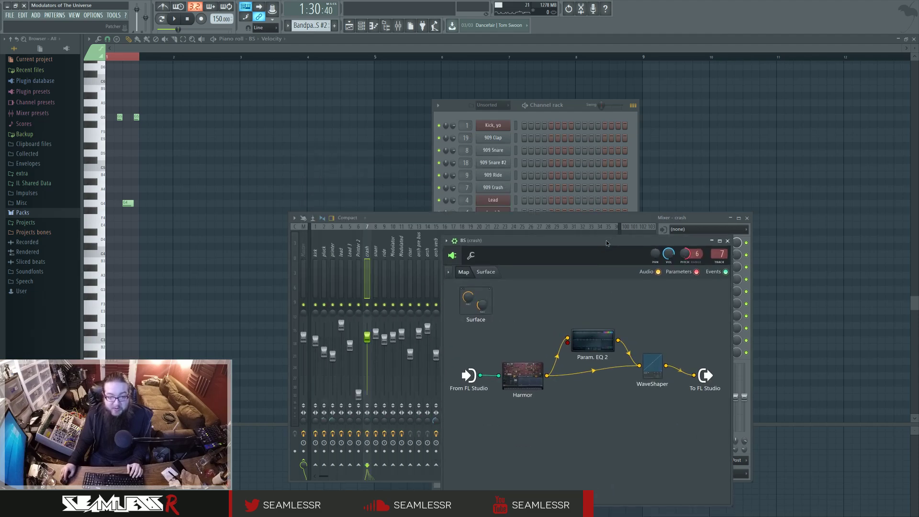
# - Return to the playlist and examine the full arrangement from start to loop marker
pyautogui.press('F5')
pyautogui.scroll(-10, 432, 382)
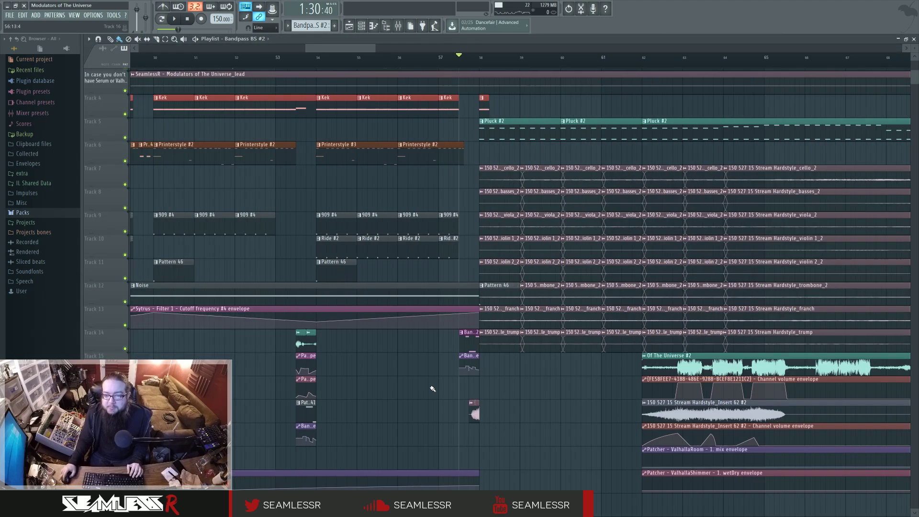
pyautogui.scroll(-1, 432, 389)
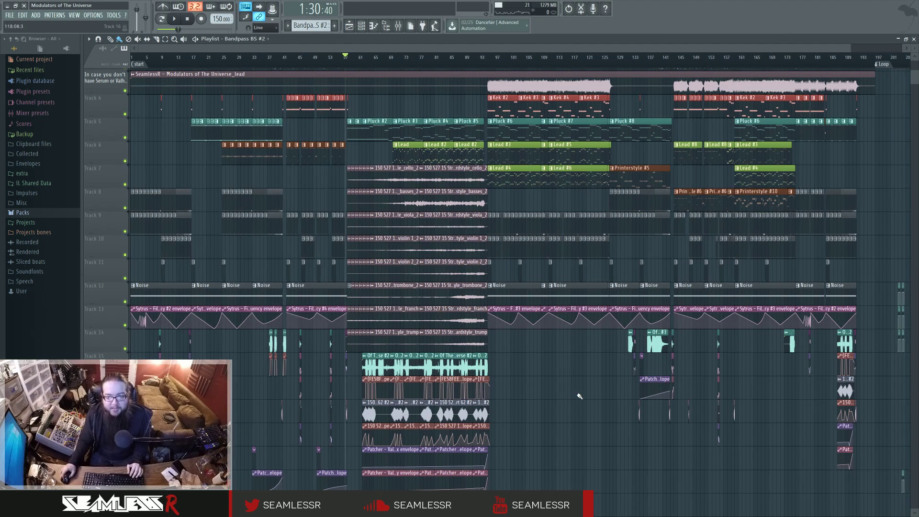
pyautogui.scroll(-3, 569, 400)
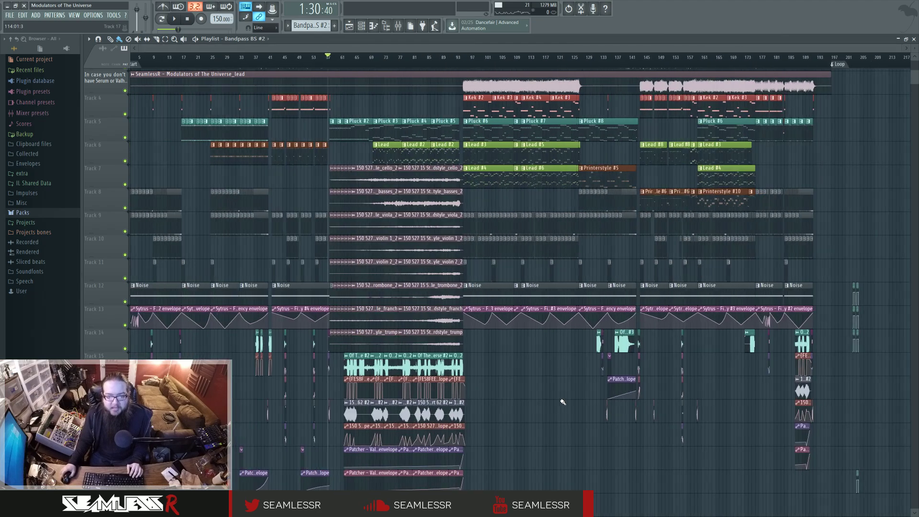
pyautogui.scroll(2, 550, 406)
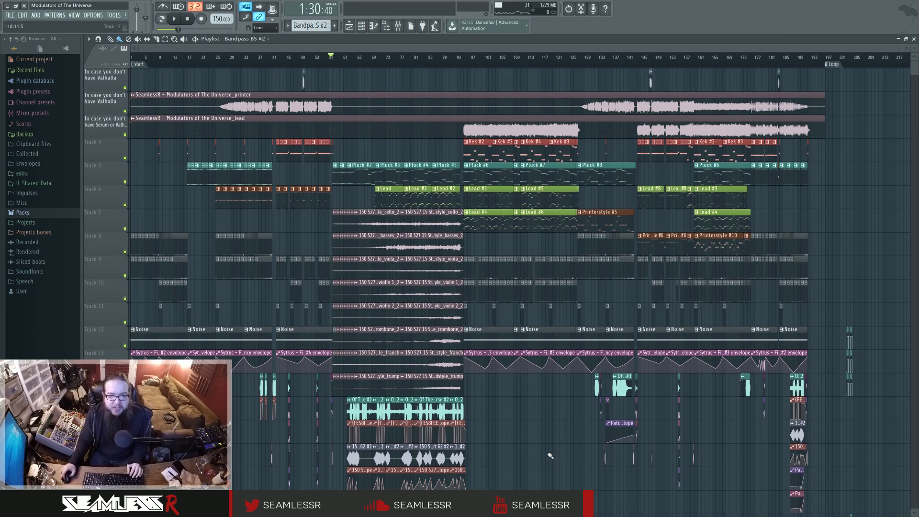